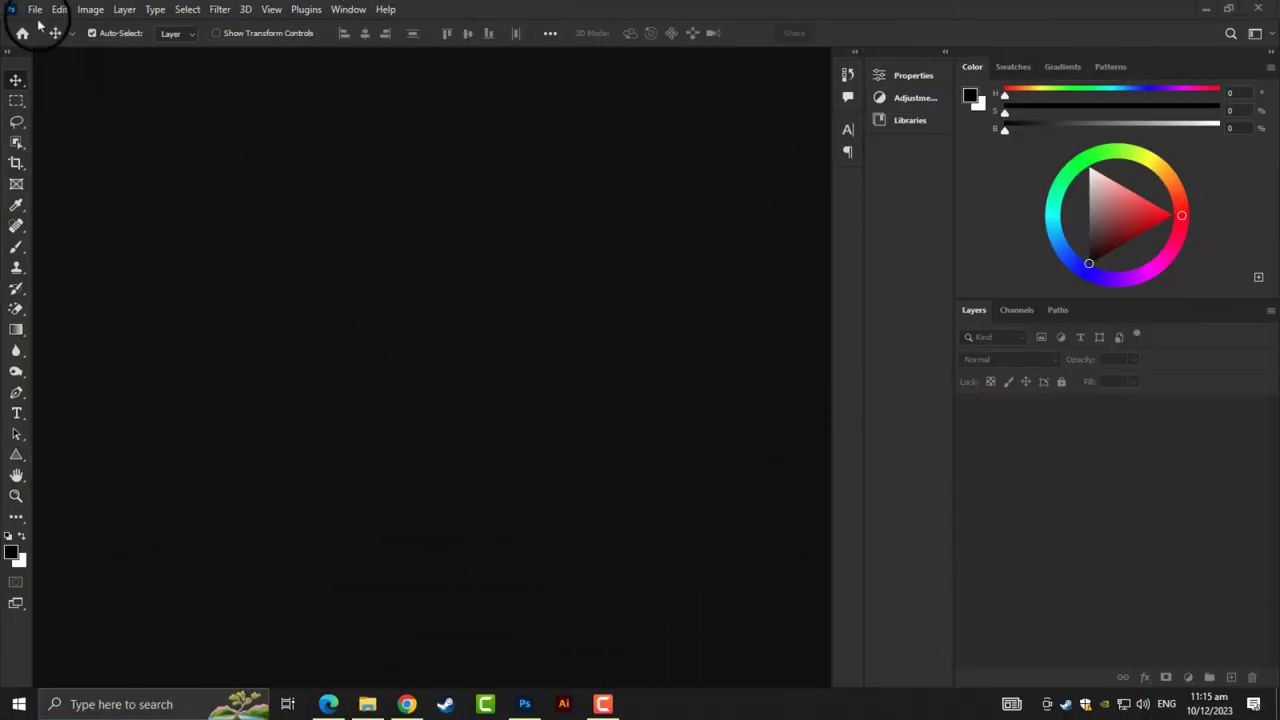
Create a new A6 print document (105 x 148 mm, 300 ppi) named 'Real Estate Flyer Design'
{"action": "left_click", "coordinate": [35, 11]}
{"action": "left_click", "coordinate": [38, 25]}
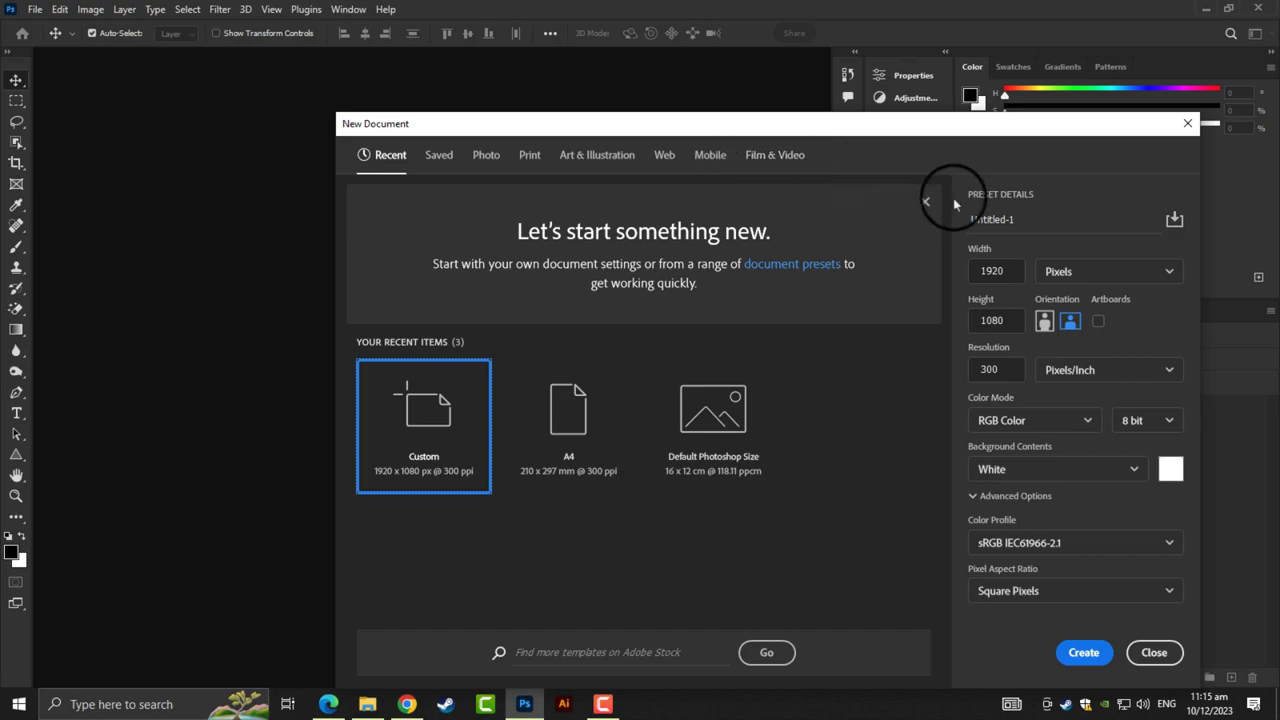
{"action": "left_click", "coordinate": [532, 156]}
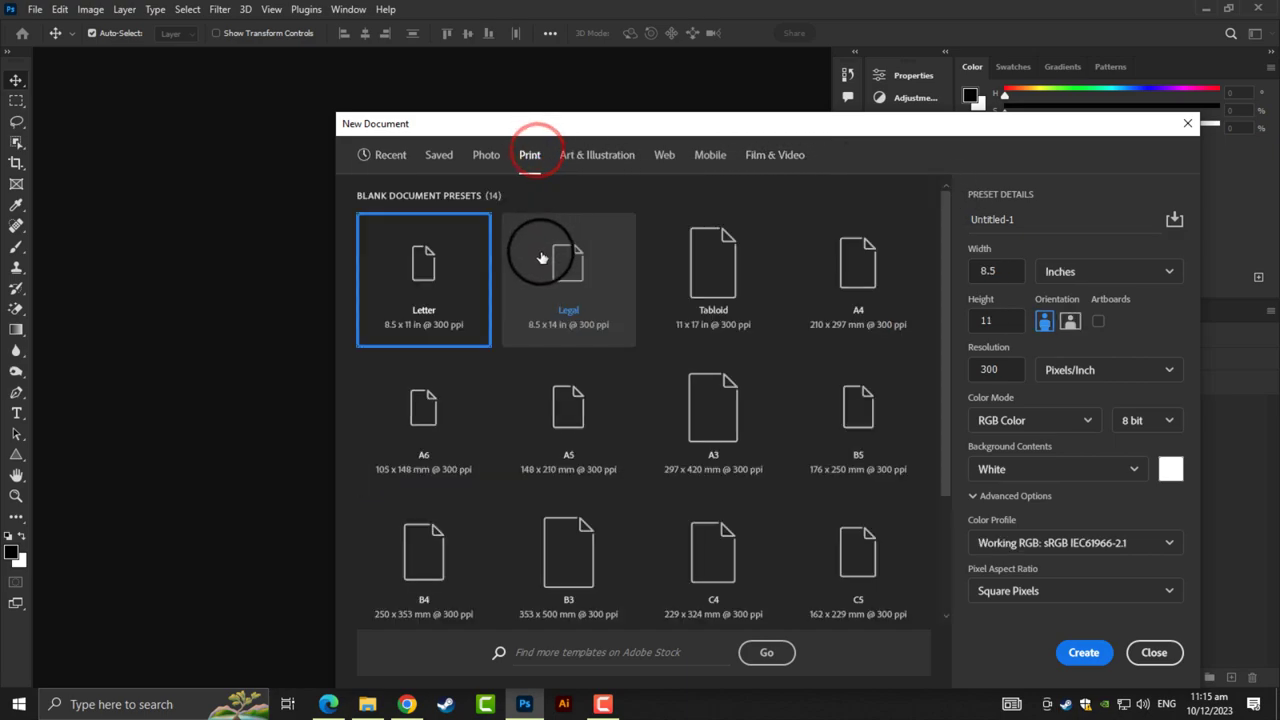
{"action": "left_click", "coordinate": [436, 436]}
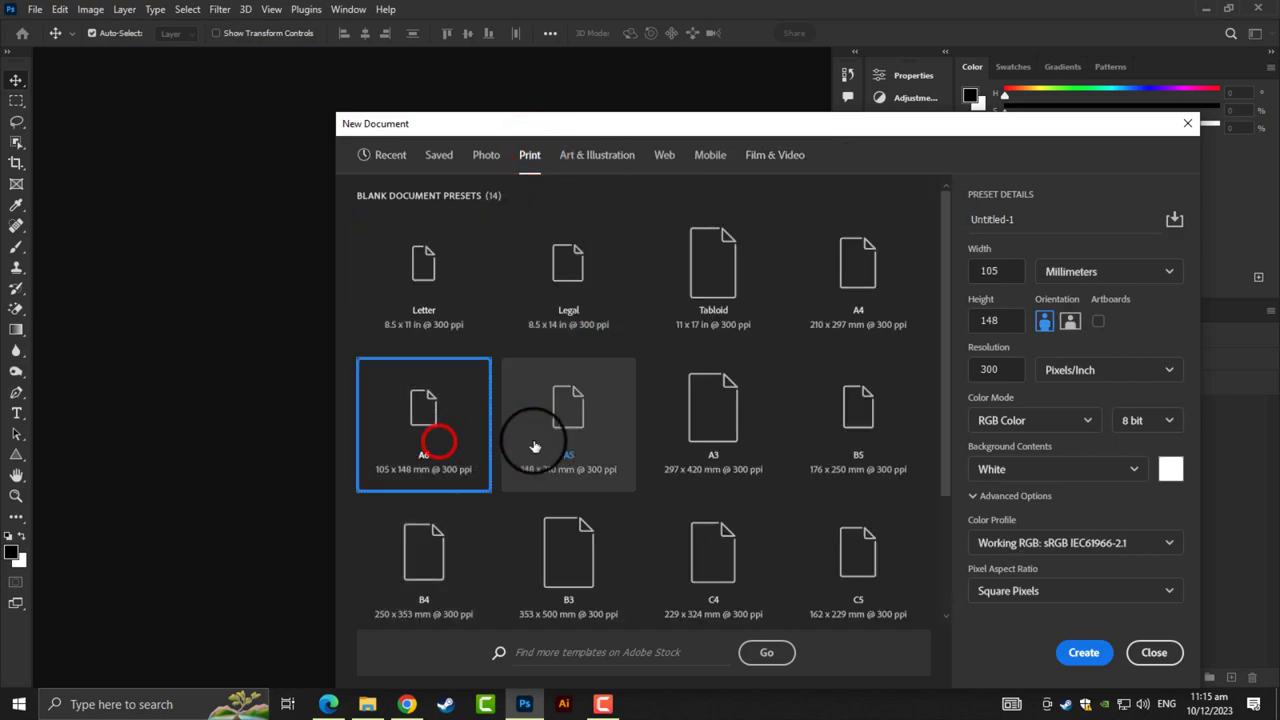
{"action": "left_click", "coordinate": [1020, 218]}
{"action": "type", "text": "Real Estate Flyer Design"}
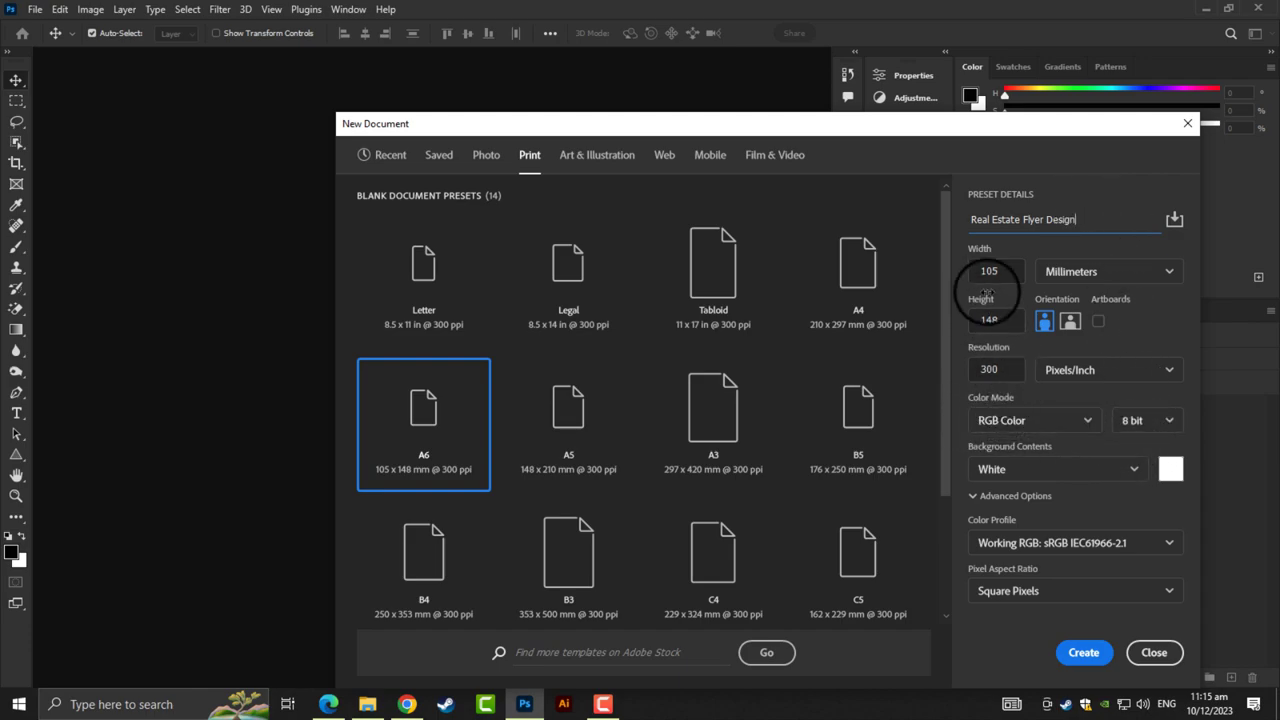
{"action": "left_click", "coordinate": [1083, 652]}
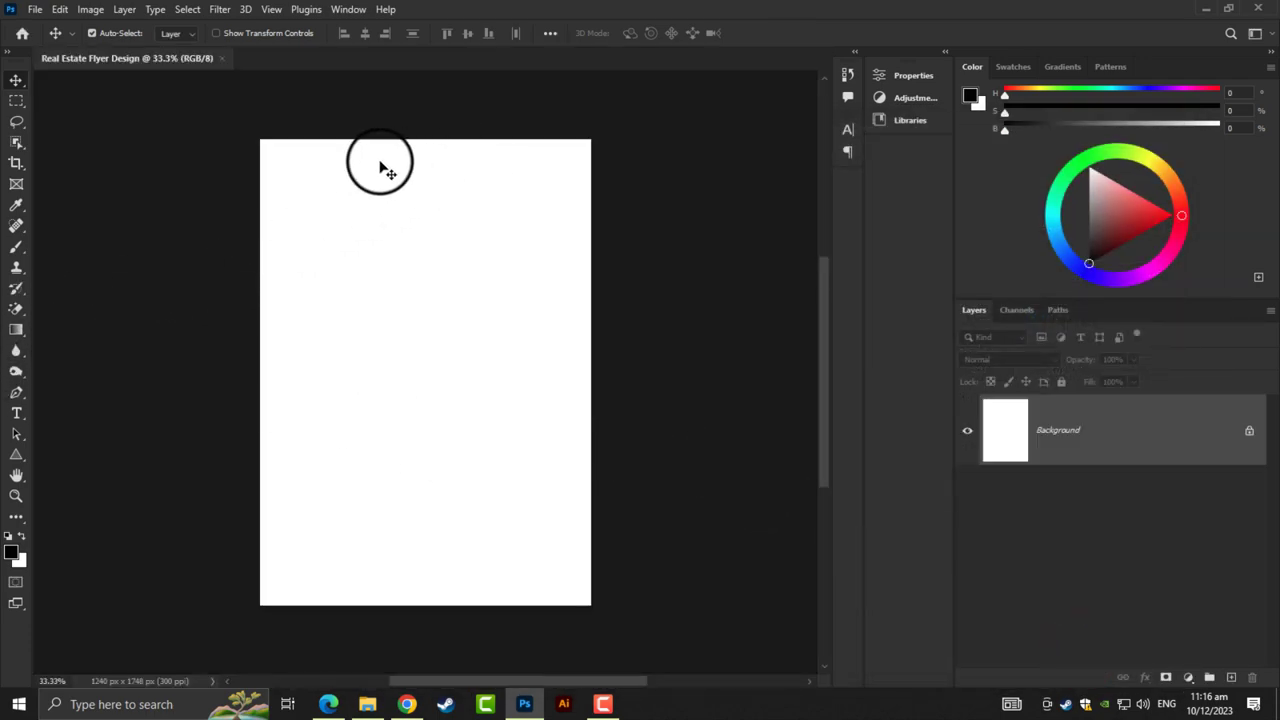
Draw a 100 x 101 px rectangle near the top-left with no outline and black fill
{"action": "scroll", "coordinate": [330, 170], "scroll_direction": "up", "scroll_amount": 2}
{"action": "scroll", "coordinate": [313, 160], "scroll_direction": "up", "scroll_amount": 2}
{"action": "scroll", "coordinate": [305, 175], "scroll_direction": "up", "scroll_amount": 2}
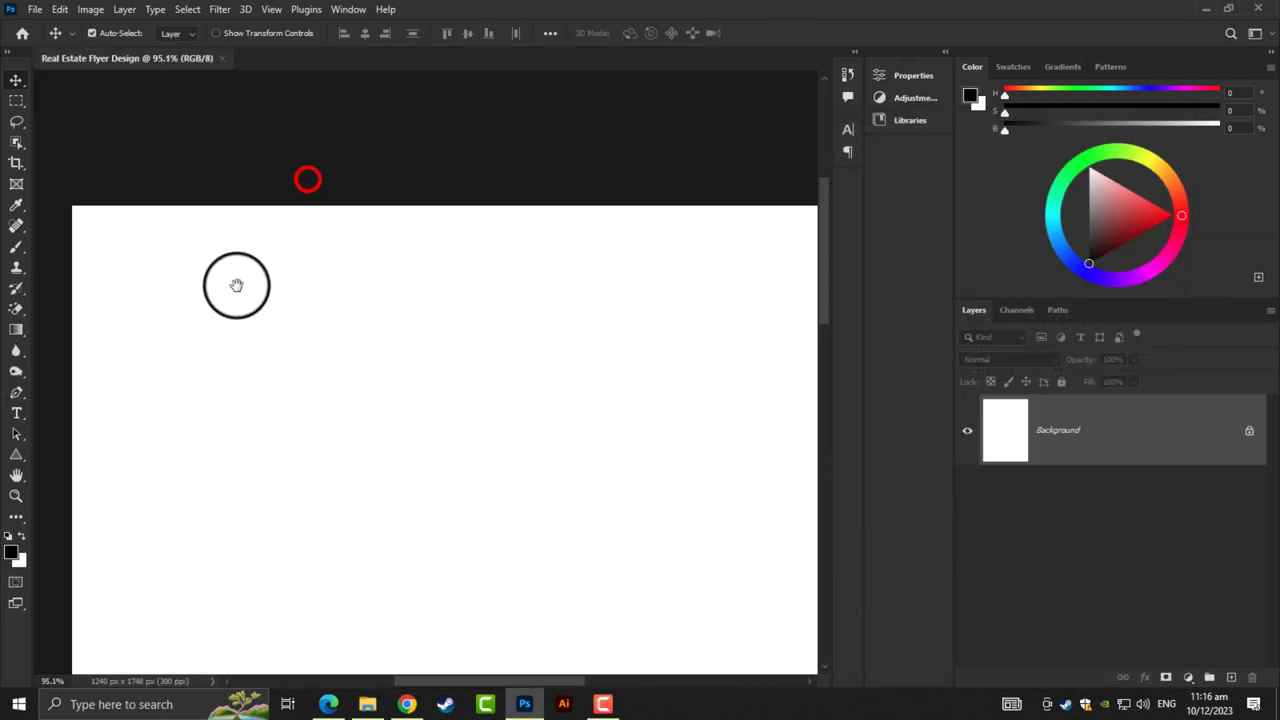
{"action": "left_click_drag", "start_coordinate": [236, 285], "coordinate": [62, 310]}
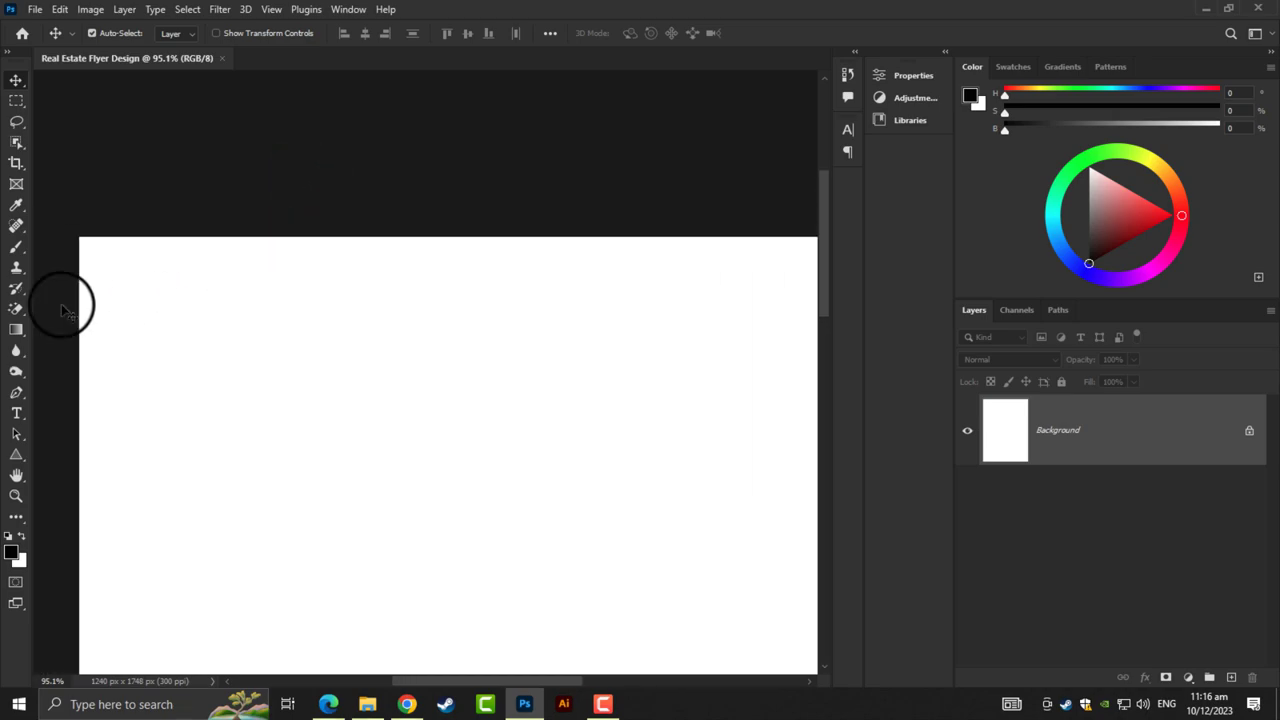
{"action": "right_click", "coordinate": [24, 456]}
{"action": "left_click", "coordinate": [56, 450]}
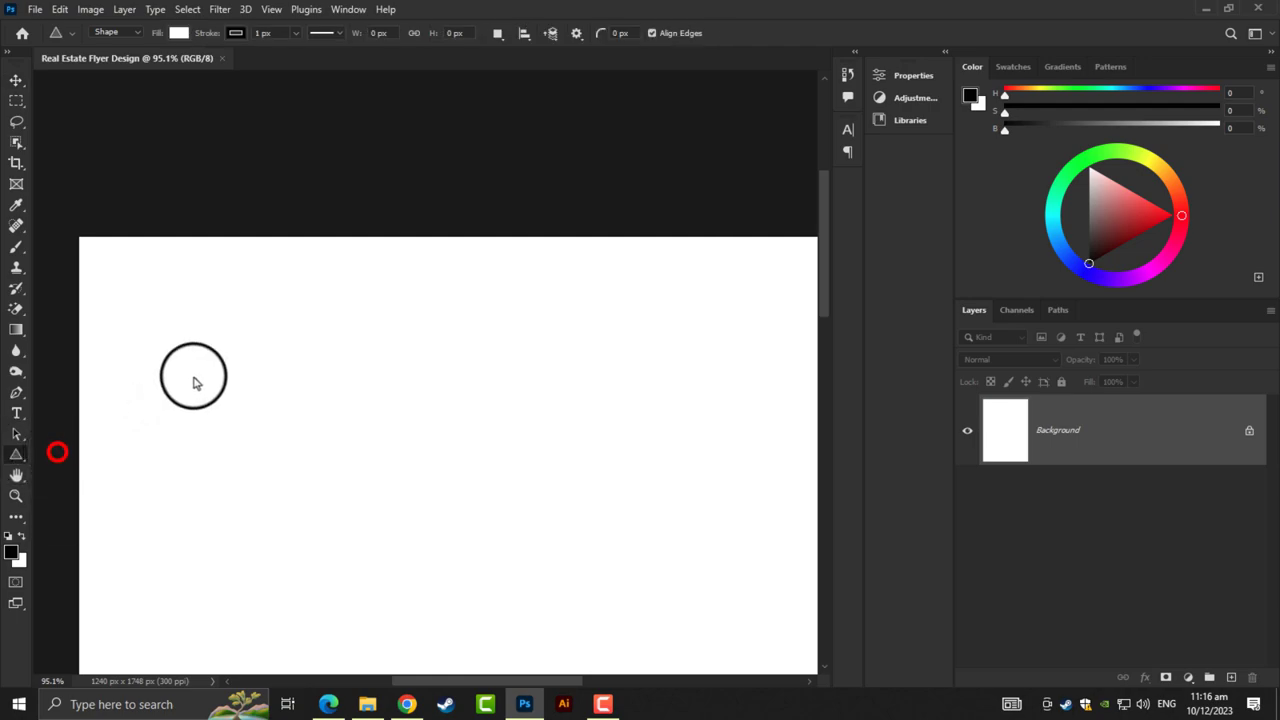
{"action": "left_click_drag", "start_coordinate": [186, 325], "coordinate": [260, 400]}
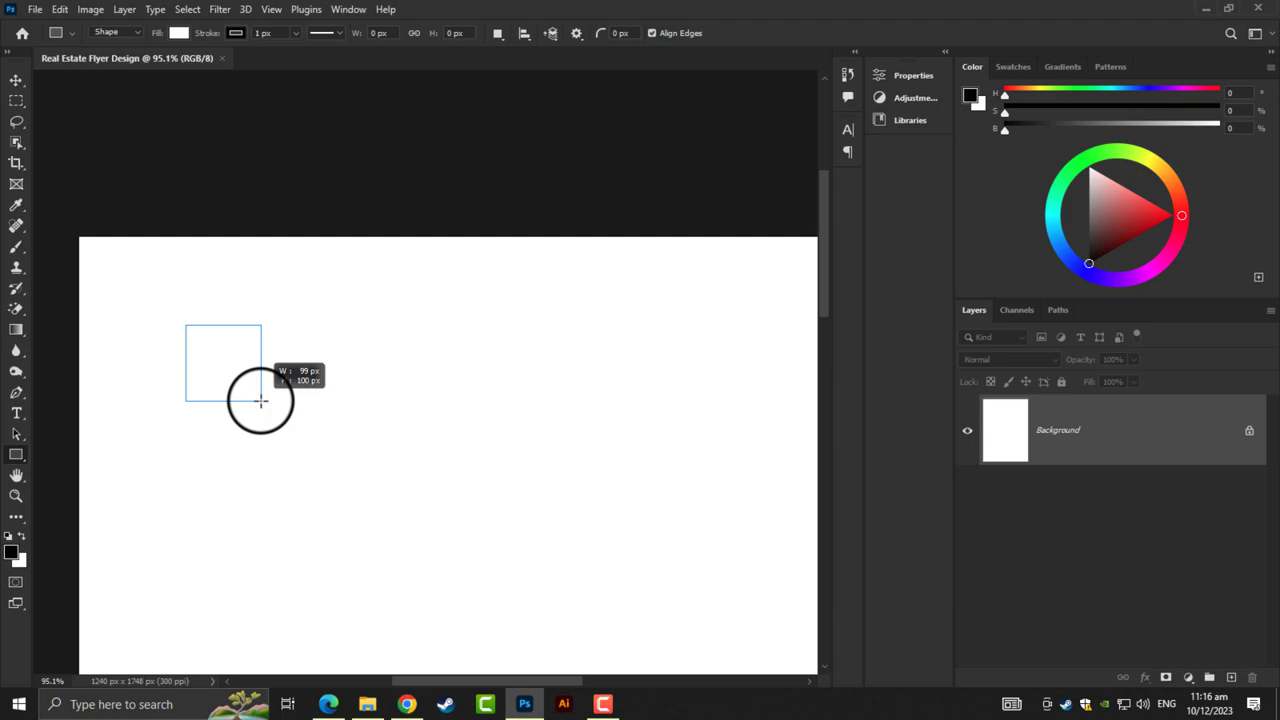
{"action": "left_click_drag", "start_coordinate": [260, 400], "coordinate": [262, 401]}
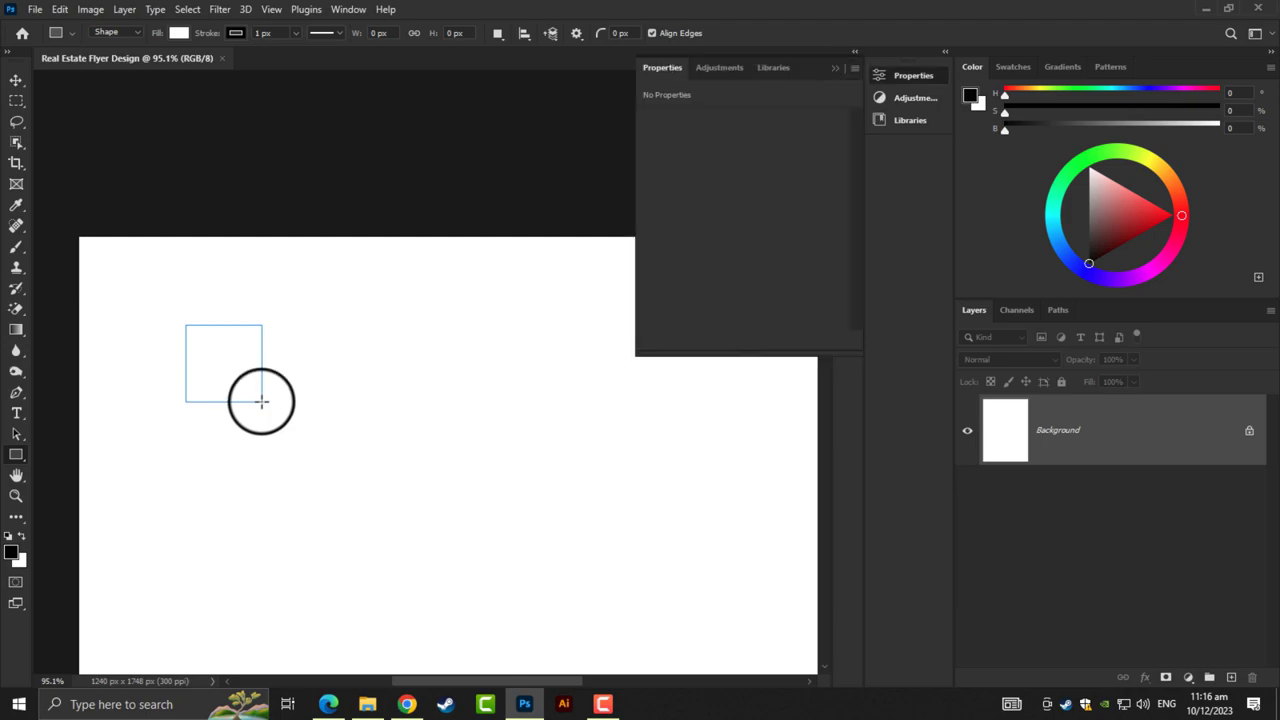
{"action": "left_click", "coordinate": [234, 33]}
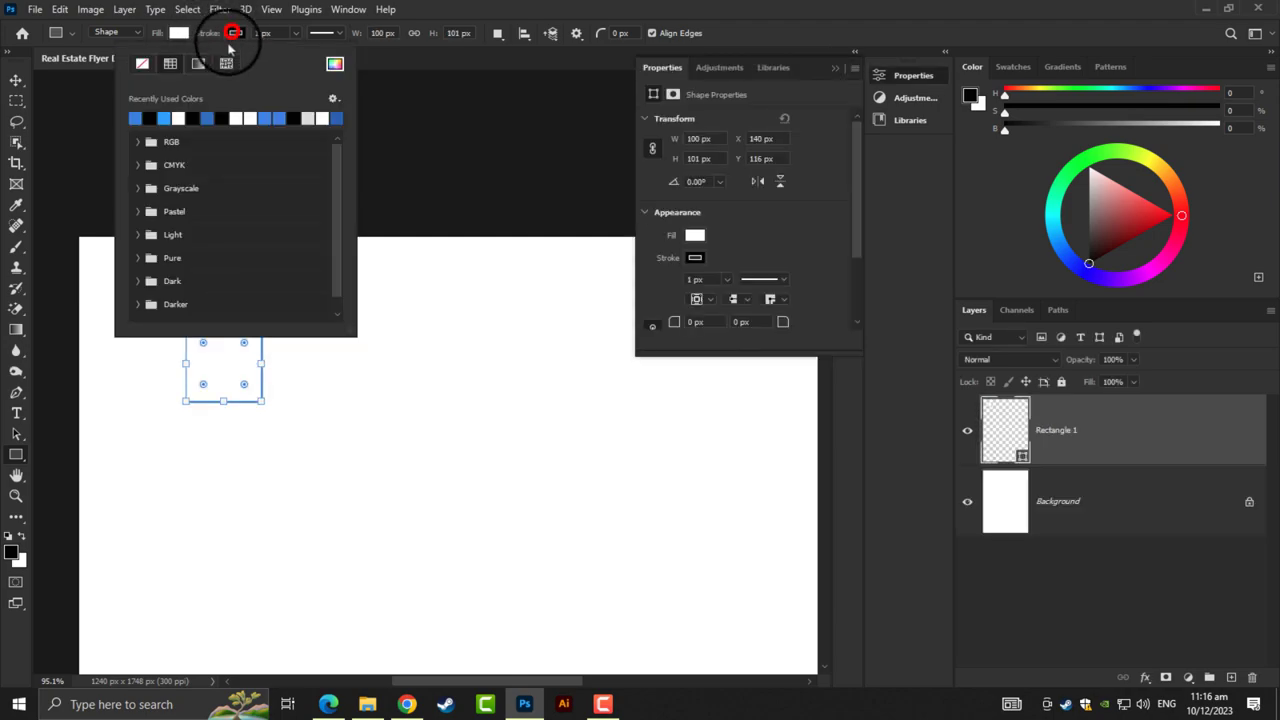
{"action": "left_click", "coordinate": [142, 64]}
{"action": "left_click", "coordinate": [180, 33]}
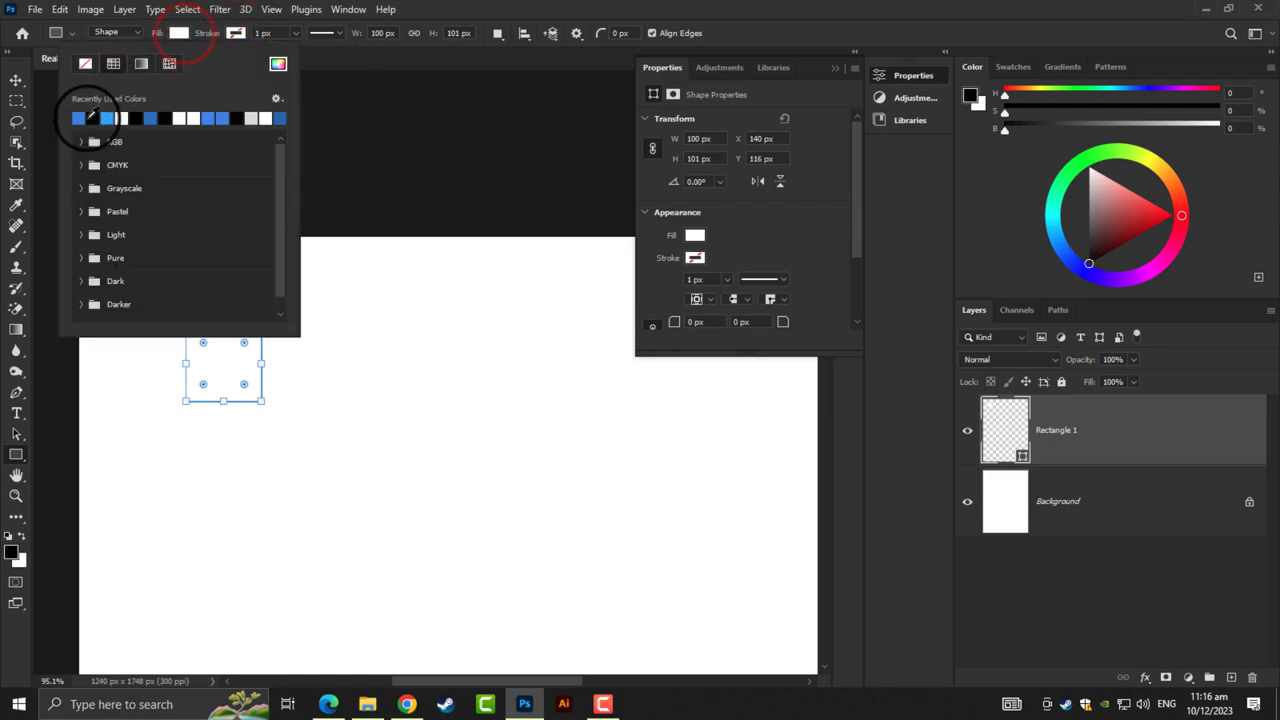
{"action": "left_click", "coordinate": [92, 118]}
{"action": "left_click", "coordinate": [10, 52]}
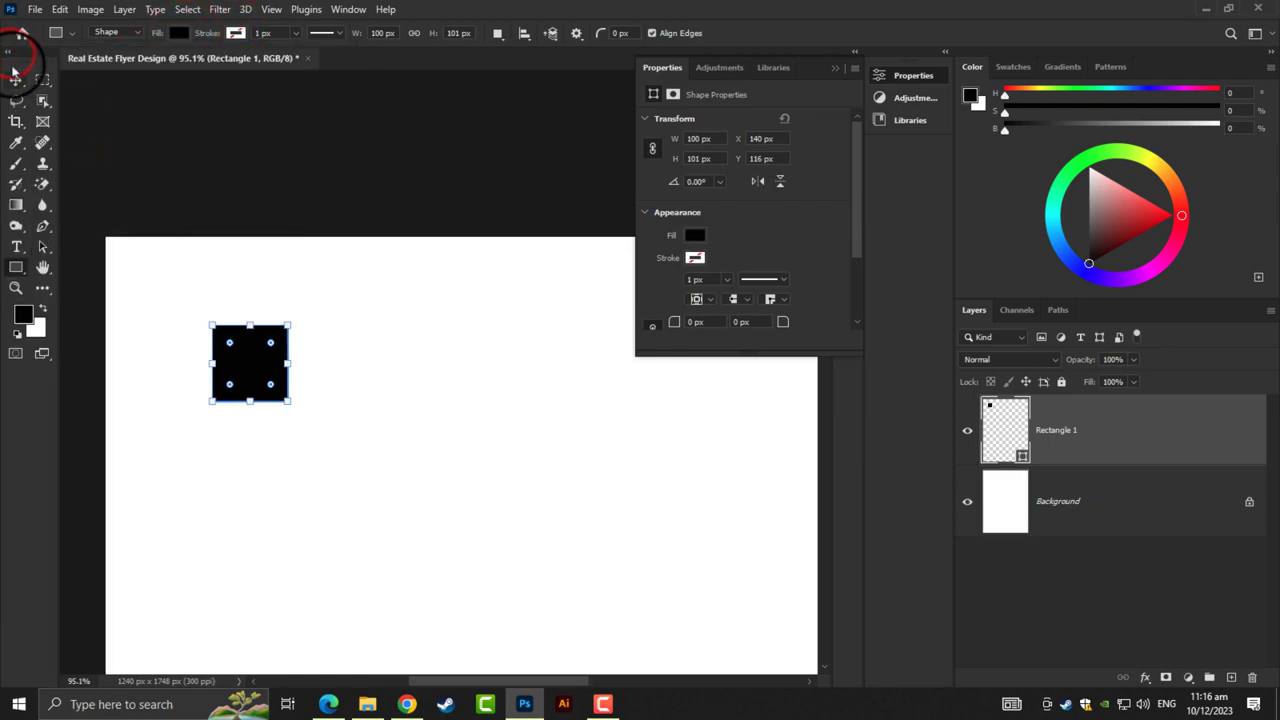
Move the black square into the top-left corner and place a copy at the bottom-right corner
{"action": "left_click", "coordinate": [14, 50]}
{"action": "left_click", "coordinate": [16, 80]}
{"action": "left_click_drag", "start_coordinate": [215, 350], "coordinate": [103, 258]}
{"action": "scroll", "coordinate": [120, 259], "scroll_direction": "down", "scroll_amount": 3}
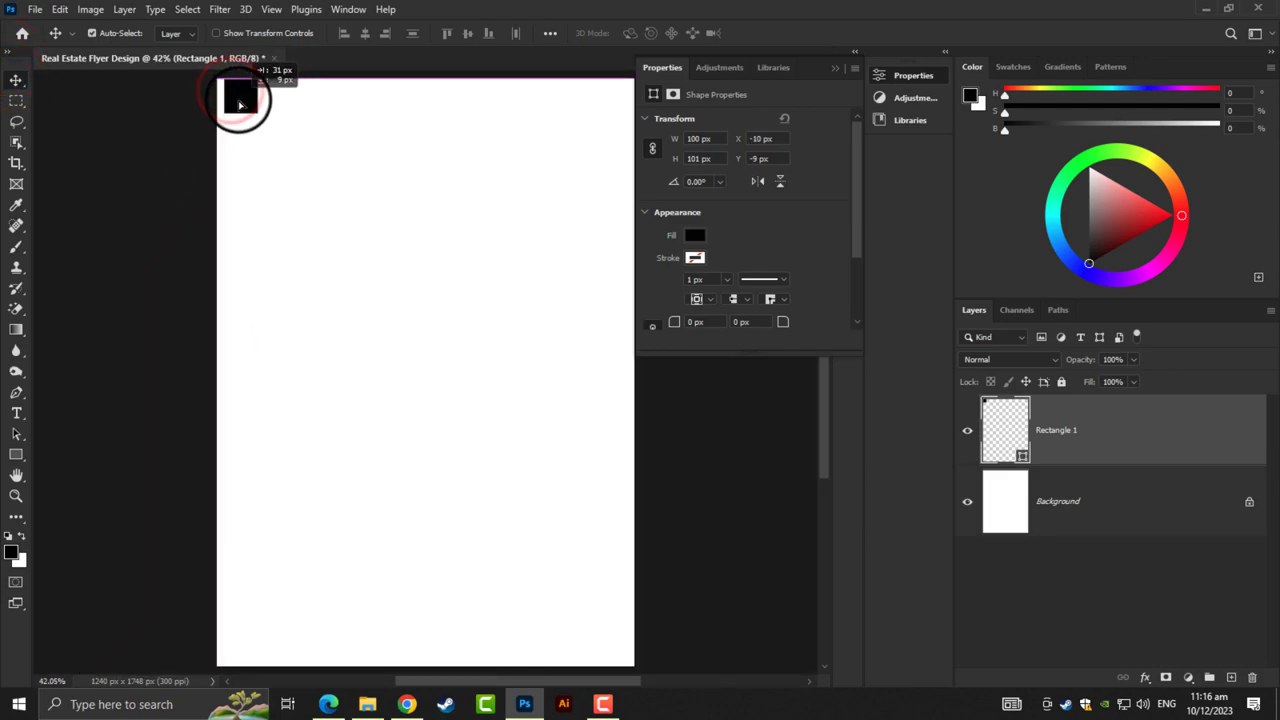
{"action": "left_click_drag", "start_coordinate": [232, 105], "coordinate": [618, 657]}
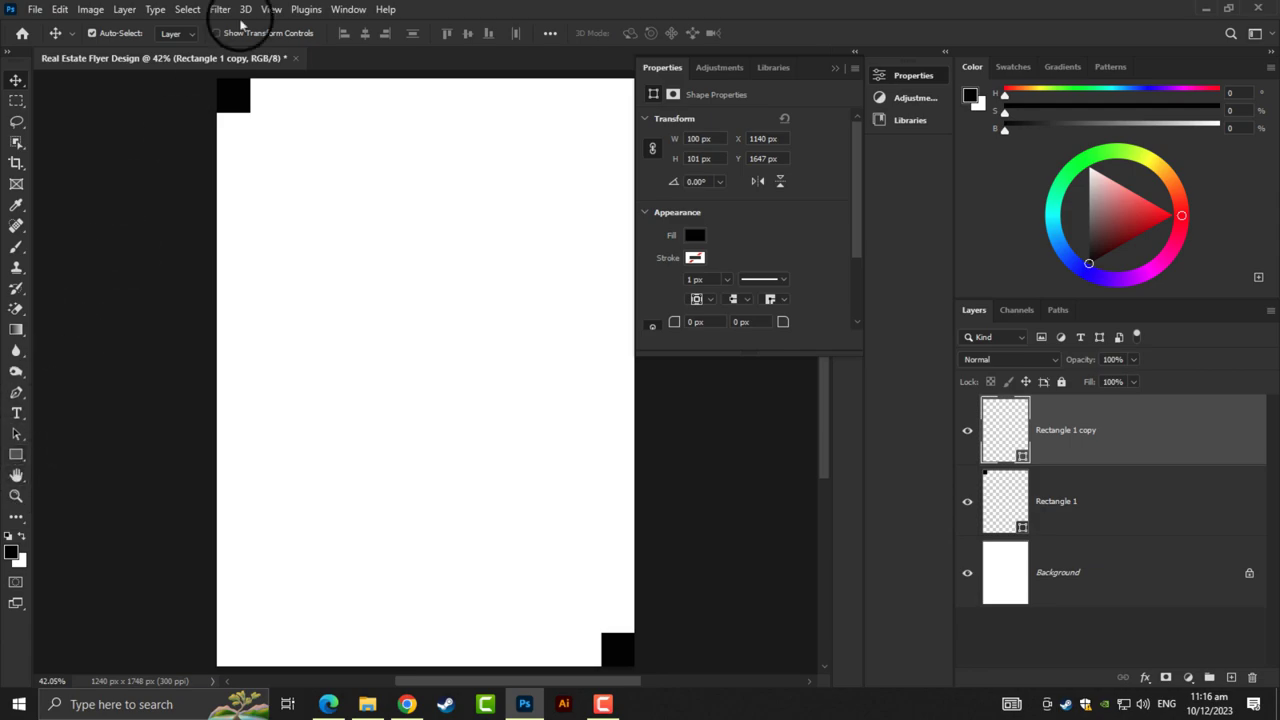
Show rulers and add guides along the bottom-right square's inner edges
{"action": "left_click", "coordinate": [272, 9]}
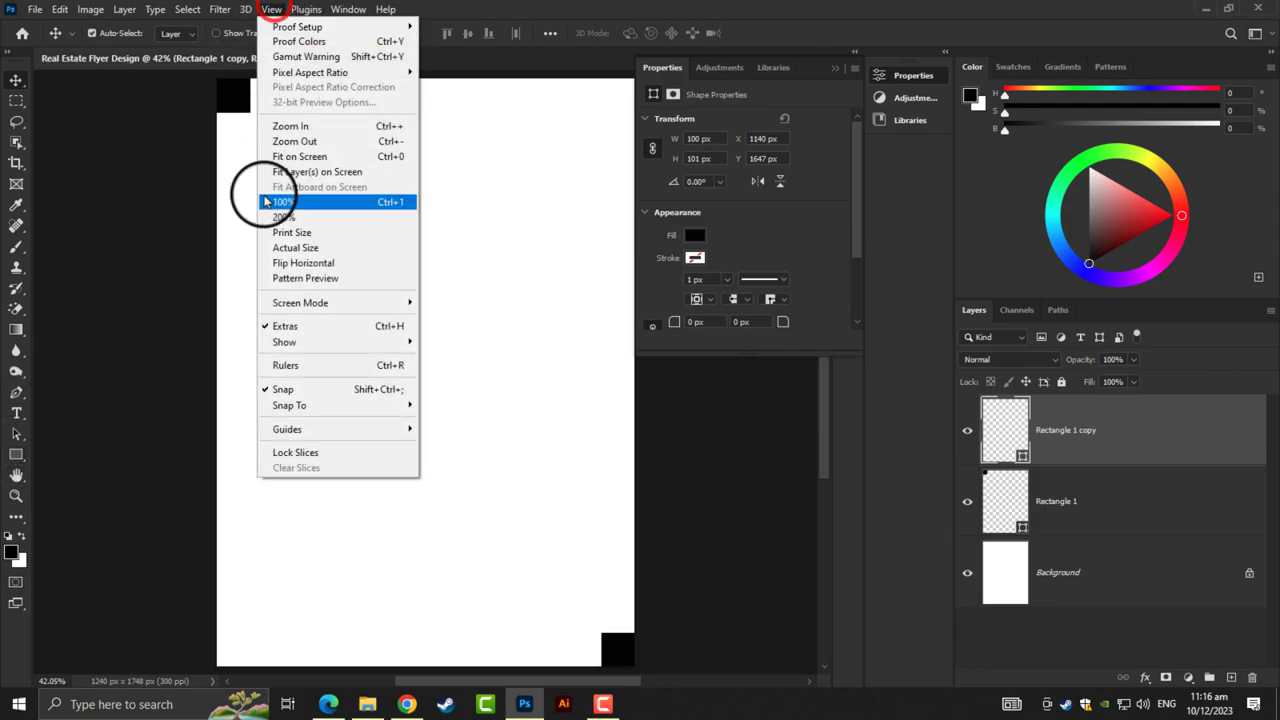
{"action": "left_click", "coordinate": [306, 366]}
{"action": "left_click_drag", "start_coordinate": [40, 340], "coordinate": [607, 372]}
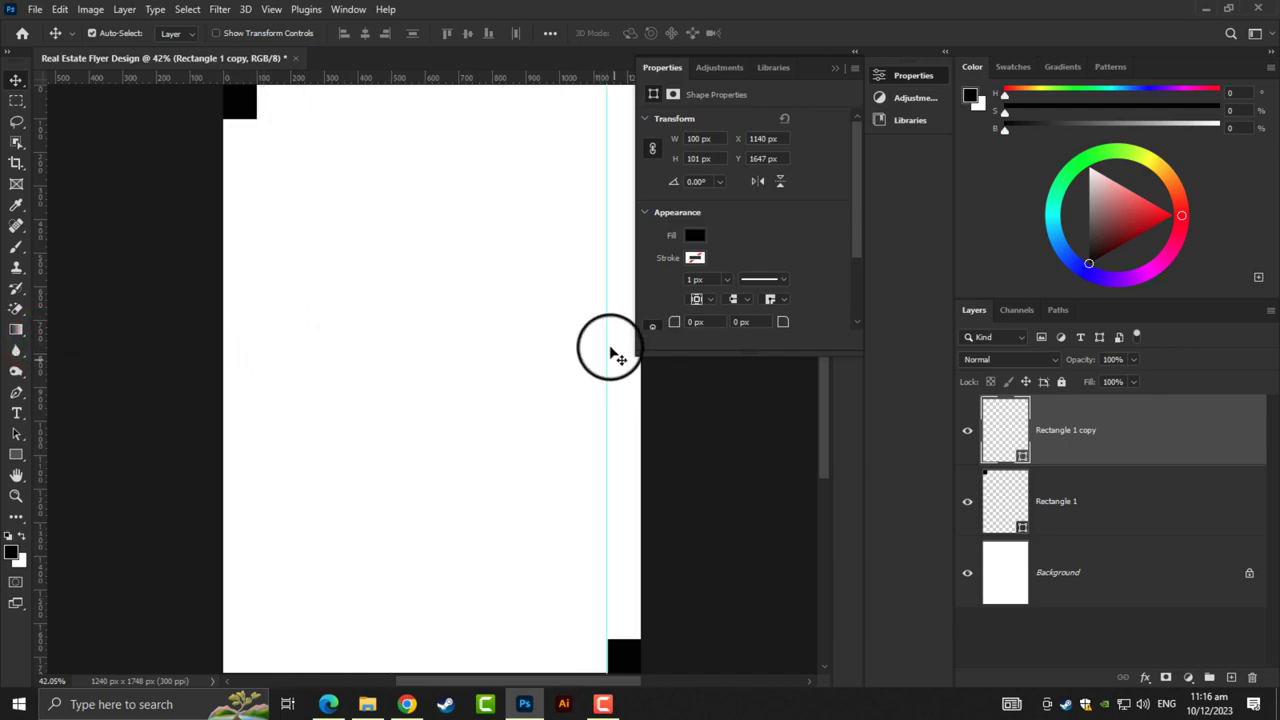
{"action": "left_click_drag", "start_coordinate": [520, 77], "coordinate": [490, 637]}
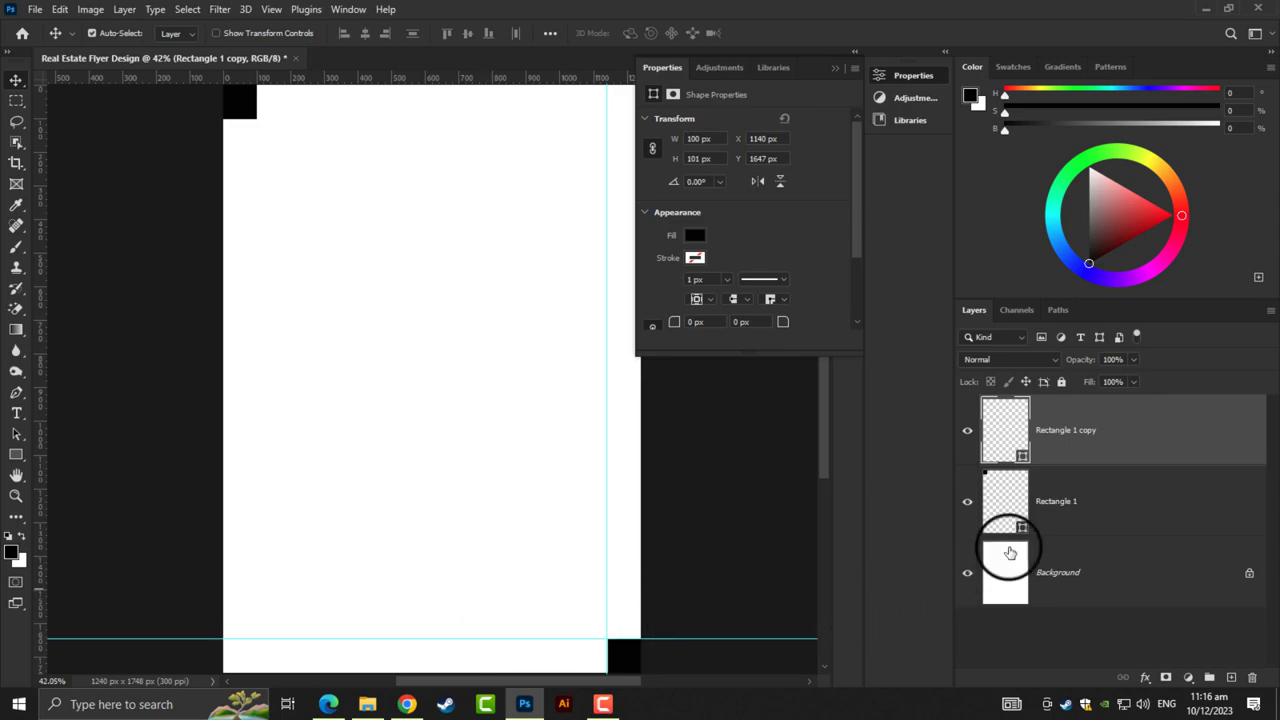
Add guides at the top-left square's inner edges, then delete both corner squares
{"action": "left_click", "coordinate": [1040, 507]}
{"action": "left_click_drag", "start_coordinate": [41, 134], "coordinate": [257, 152]}
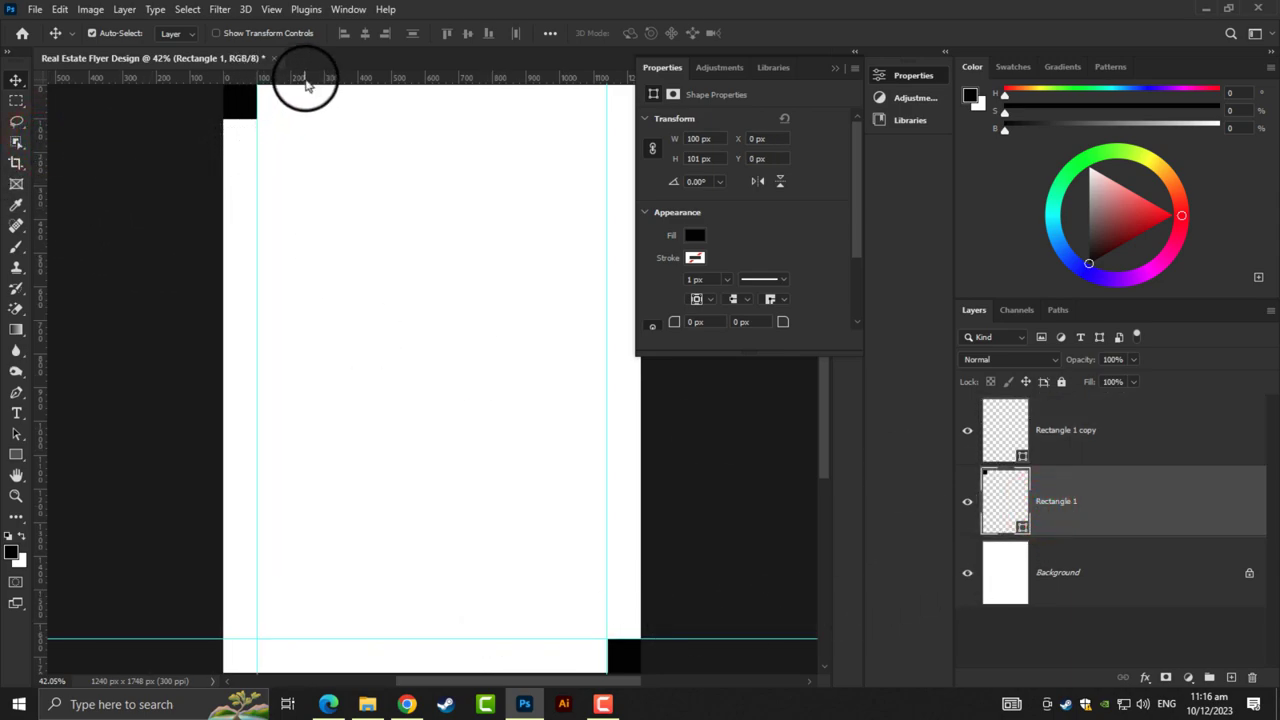
{"action": "left_click_drag", "start_coordinate": [306, 77], "coordinate": [305, 120]}
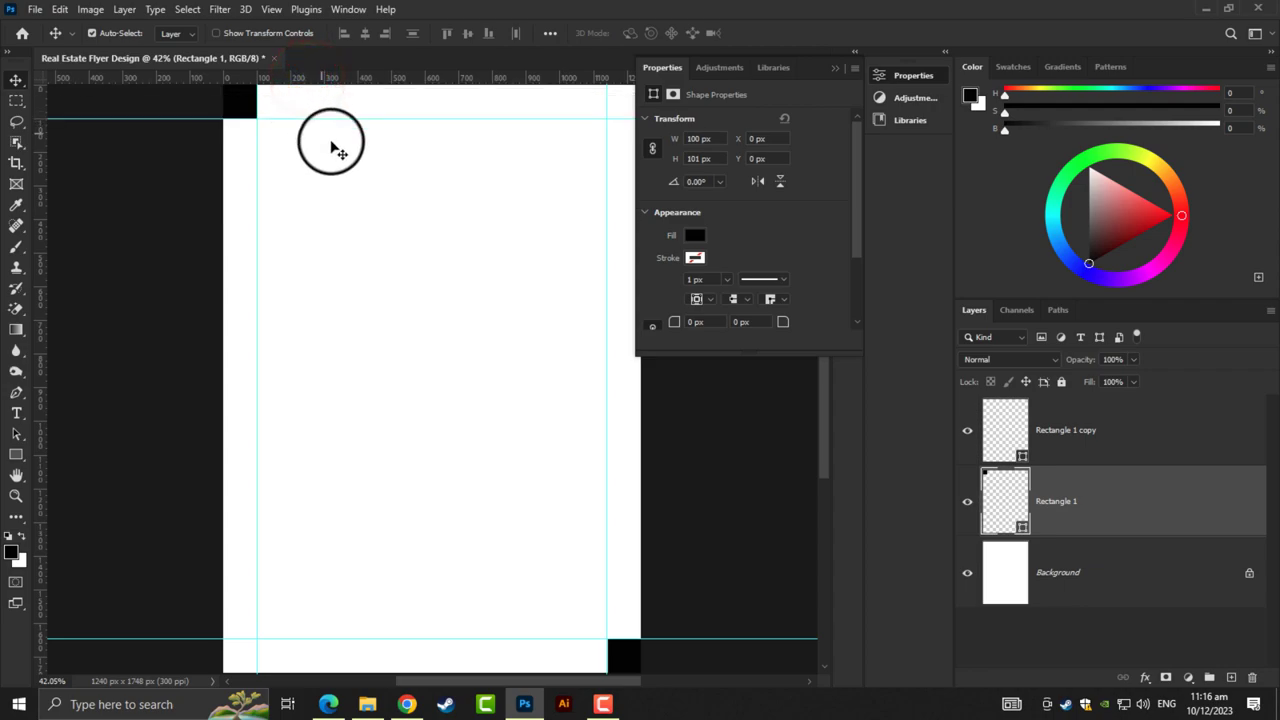
{"action": "key", "text": "ctrl+minus"}
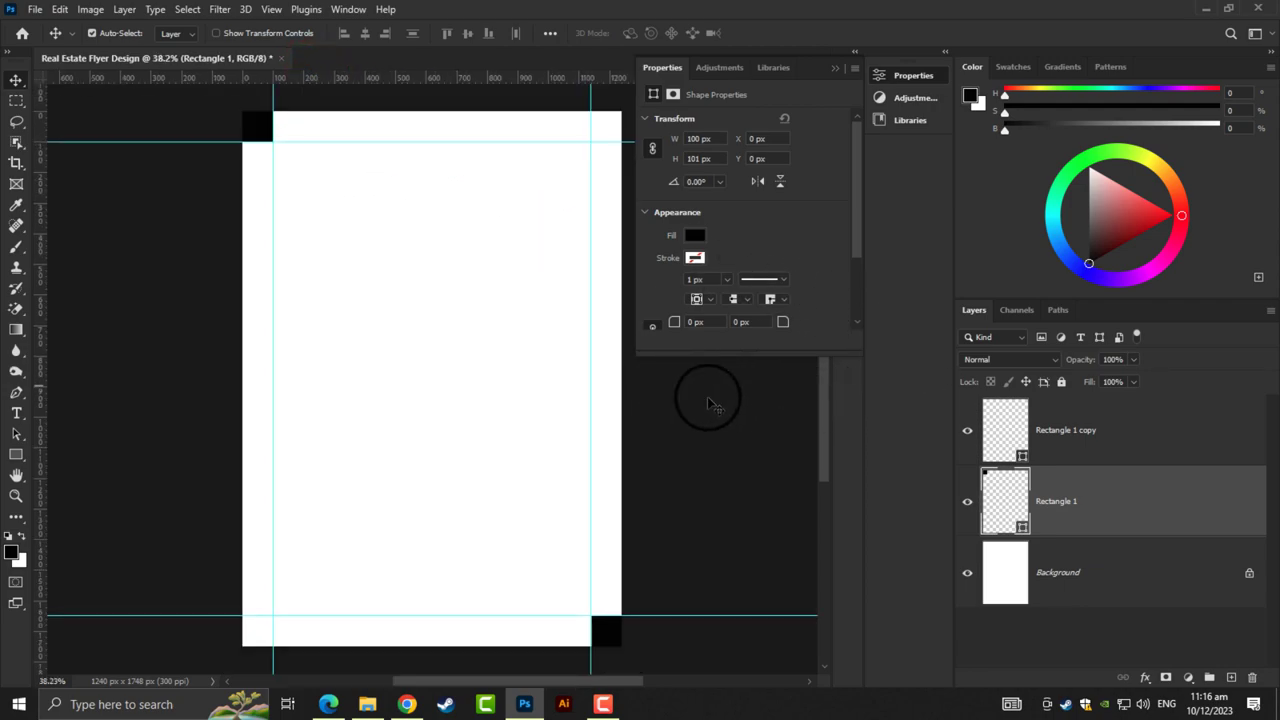
{"action": "key", "text": "Delete"}
{"action": "key", "text": "Delete"}
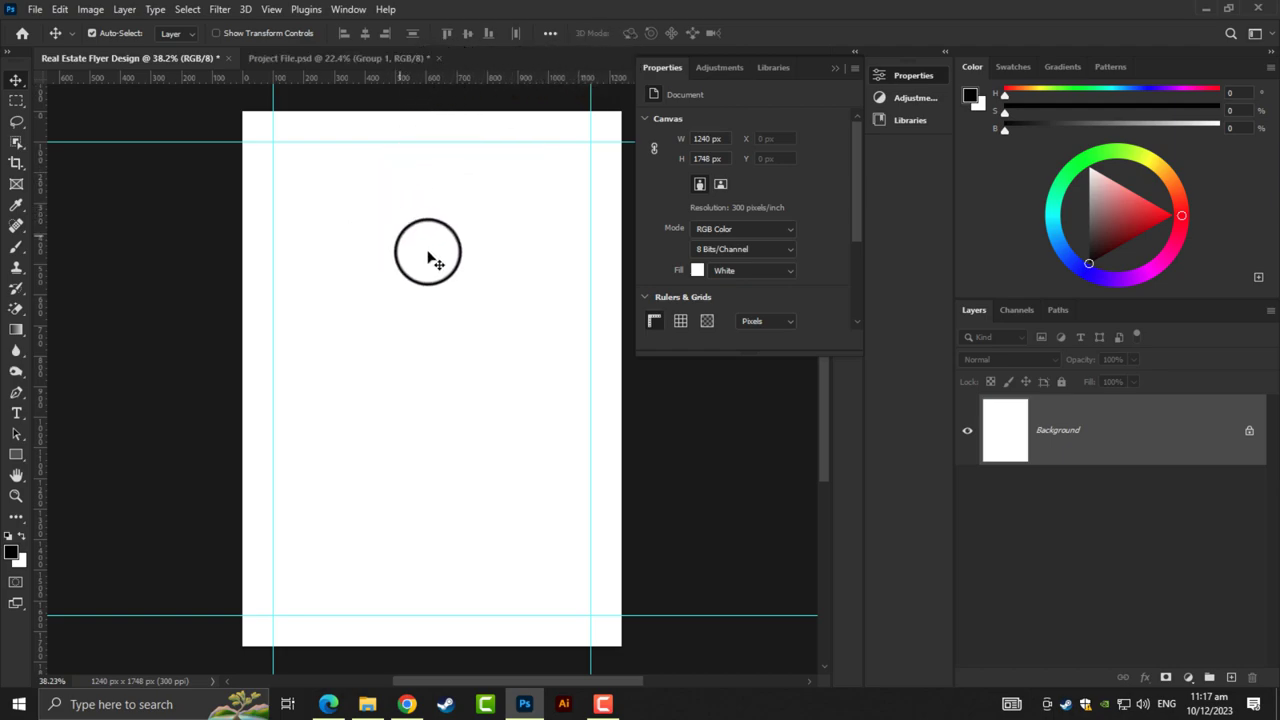
Unlock the background and draw a page-covering rectangle with no outline
{"action": "left_click", "coordinate": [1249, 430]}
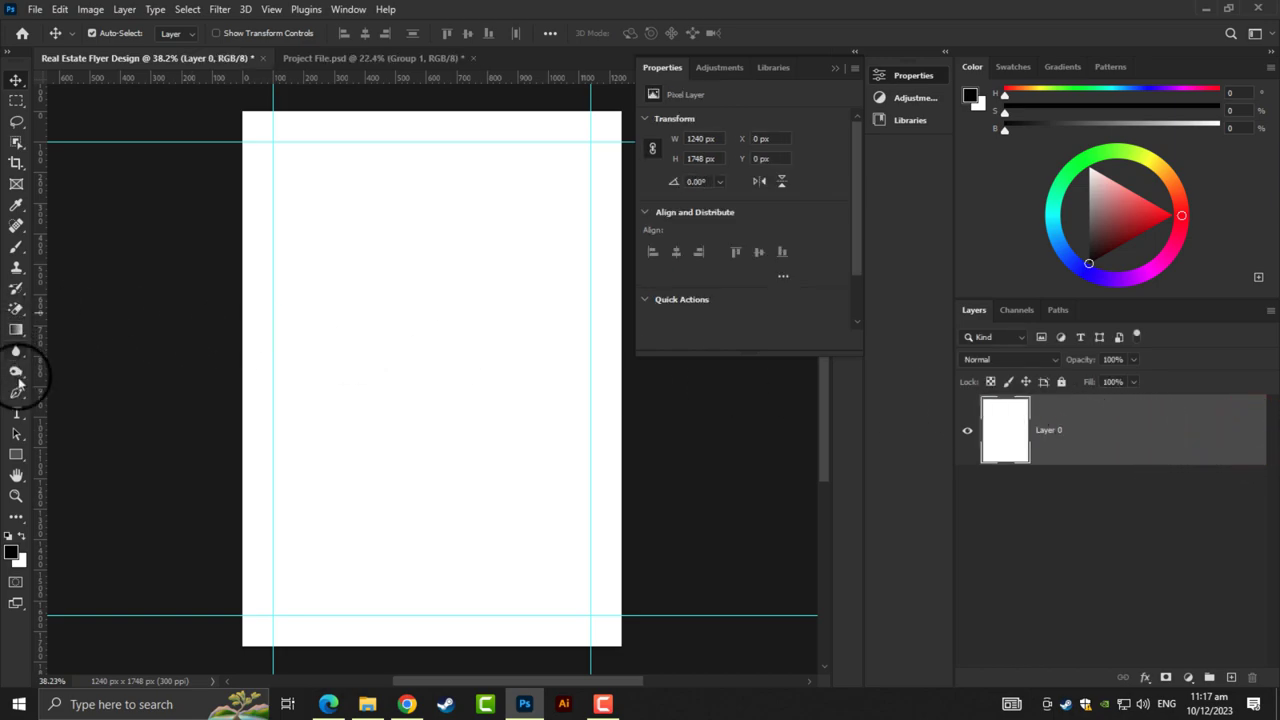
{"action": "left_click", "coordinate": [15, 456]}
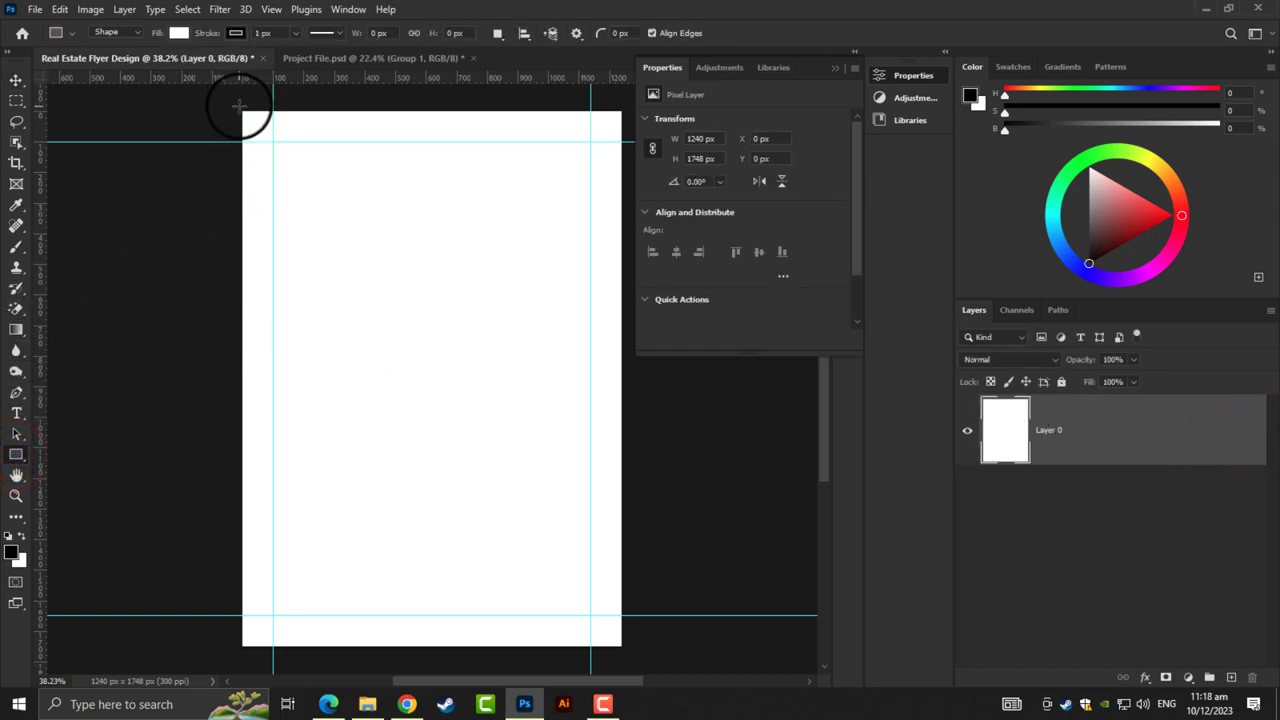
{"action": "left_click_drag", "start_coordinate": [239, 108], "coordinate": [621, 647]}
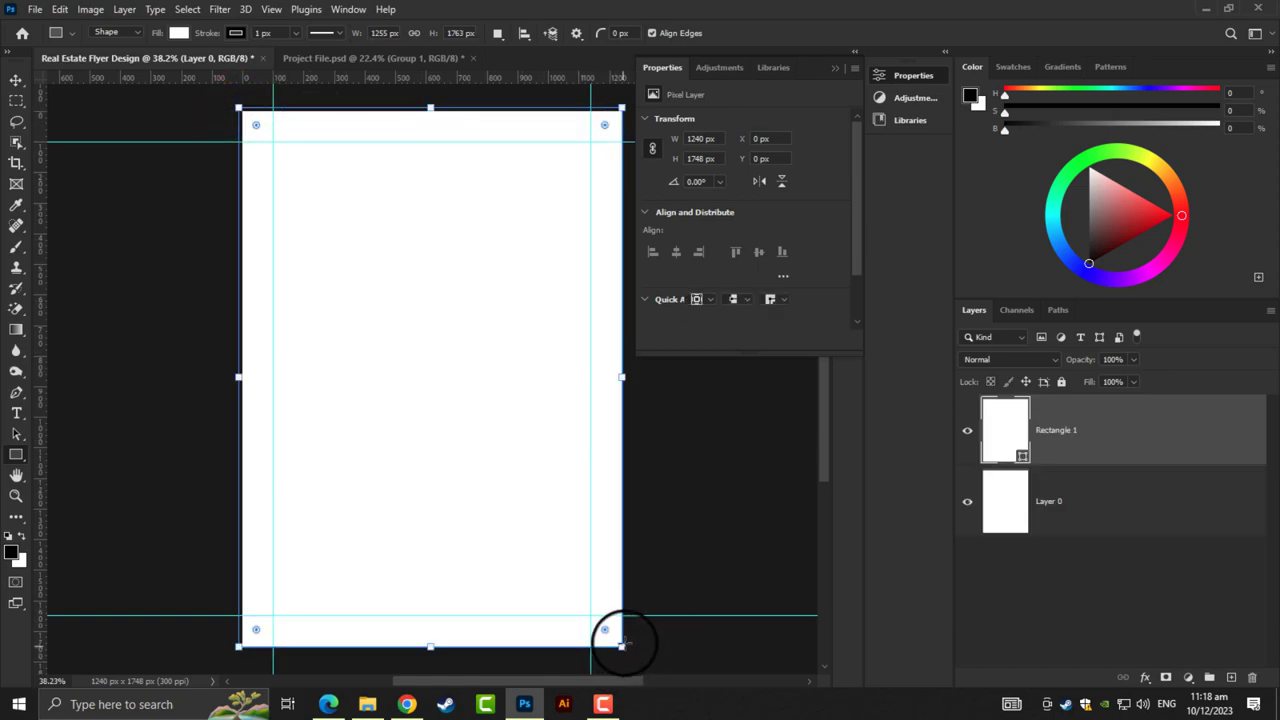
{"action": "left_click", "coordinate": [238, 32]}
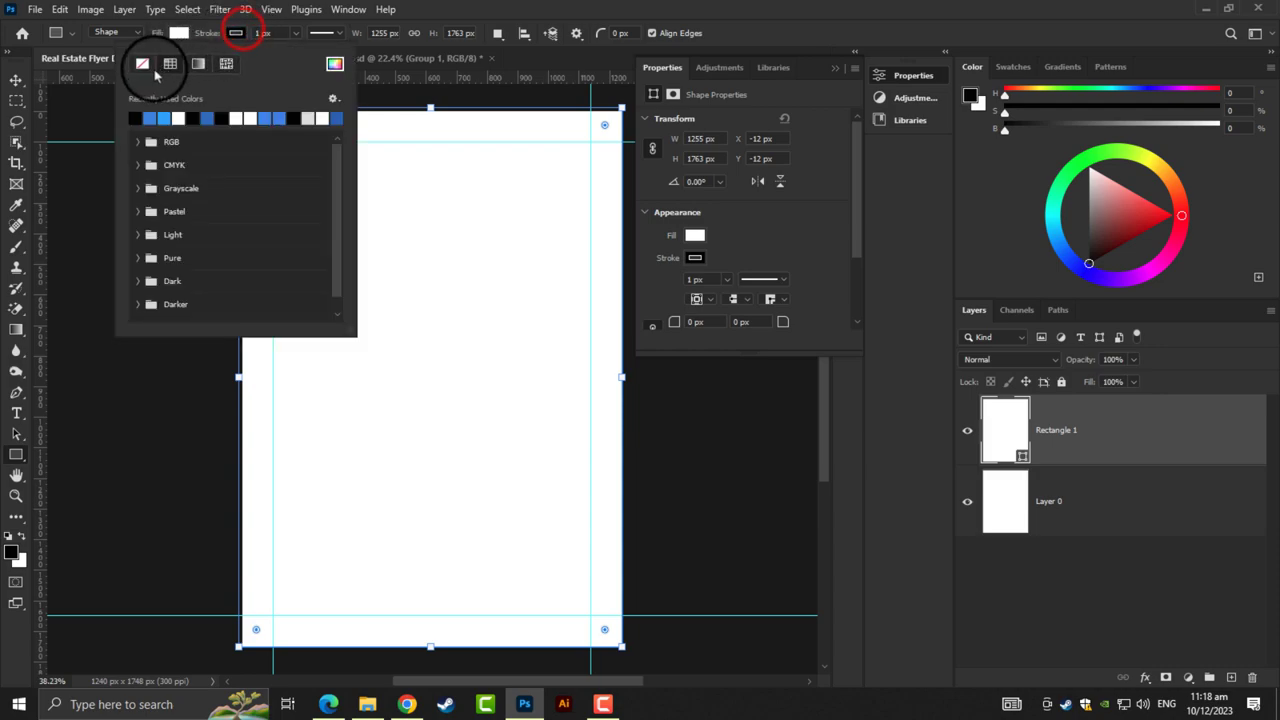
{"action": "left_click", "coordinate": [142, 63]}
Delete Layer 0, select the full-page rectangle and collapse the shape properties
{"action": "left_click", "coordinate": [1107, 536]}
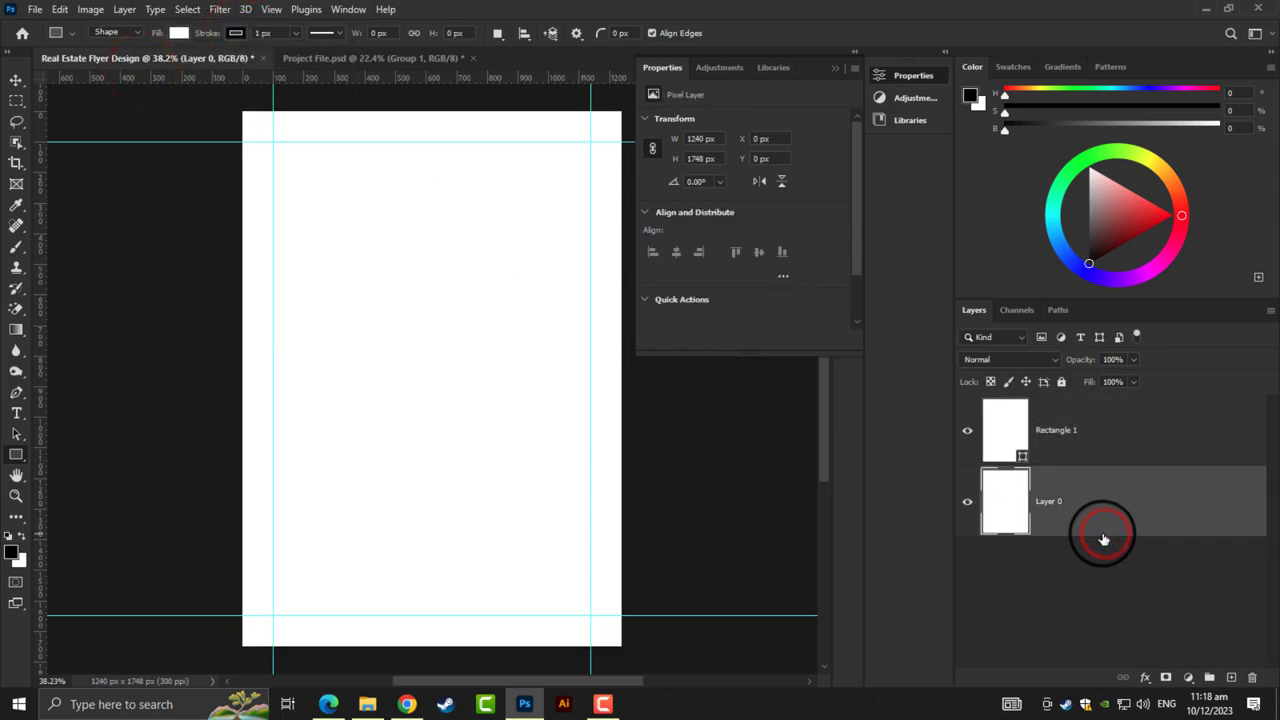
{"action": "key", "text": "Delete"}
{"action": "left_click", "coordinate": [1155, 446]}
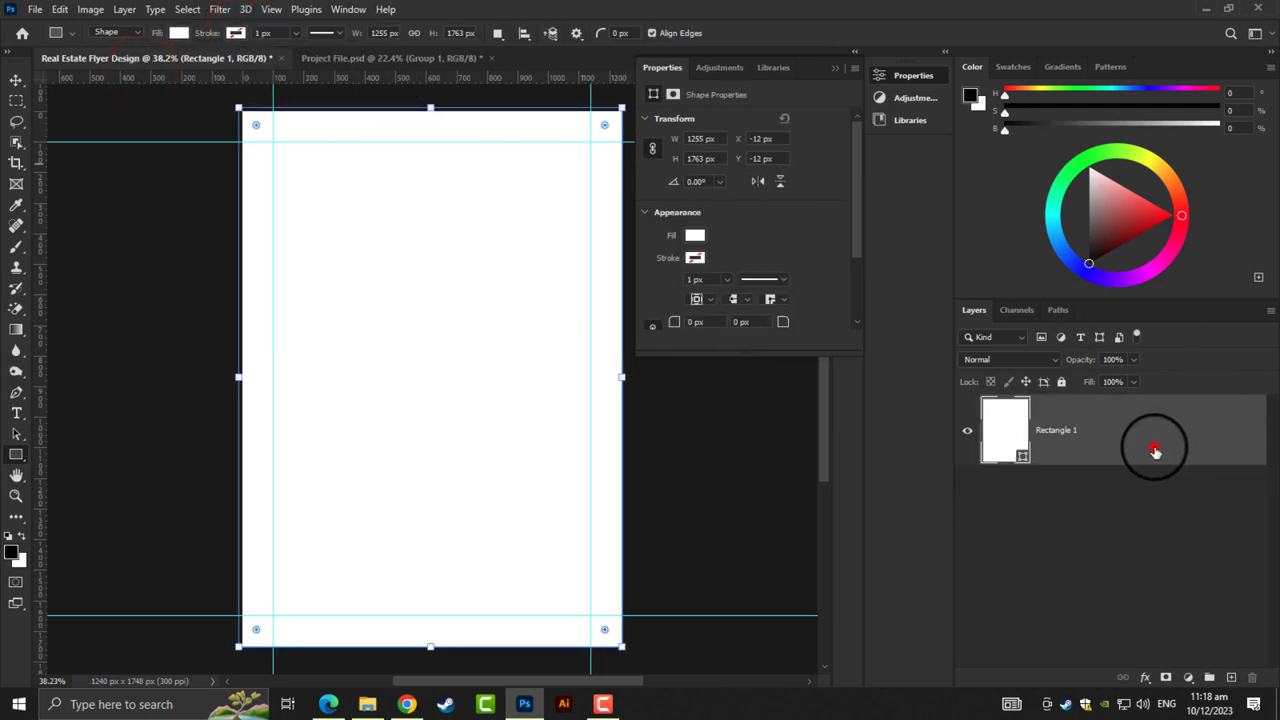
{"action": "left_click", "coordinate": [15, 78]}
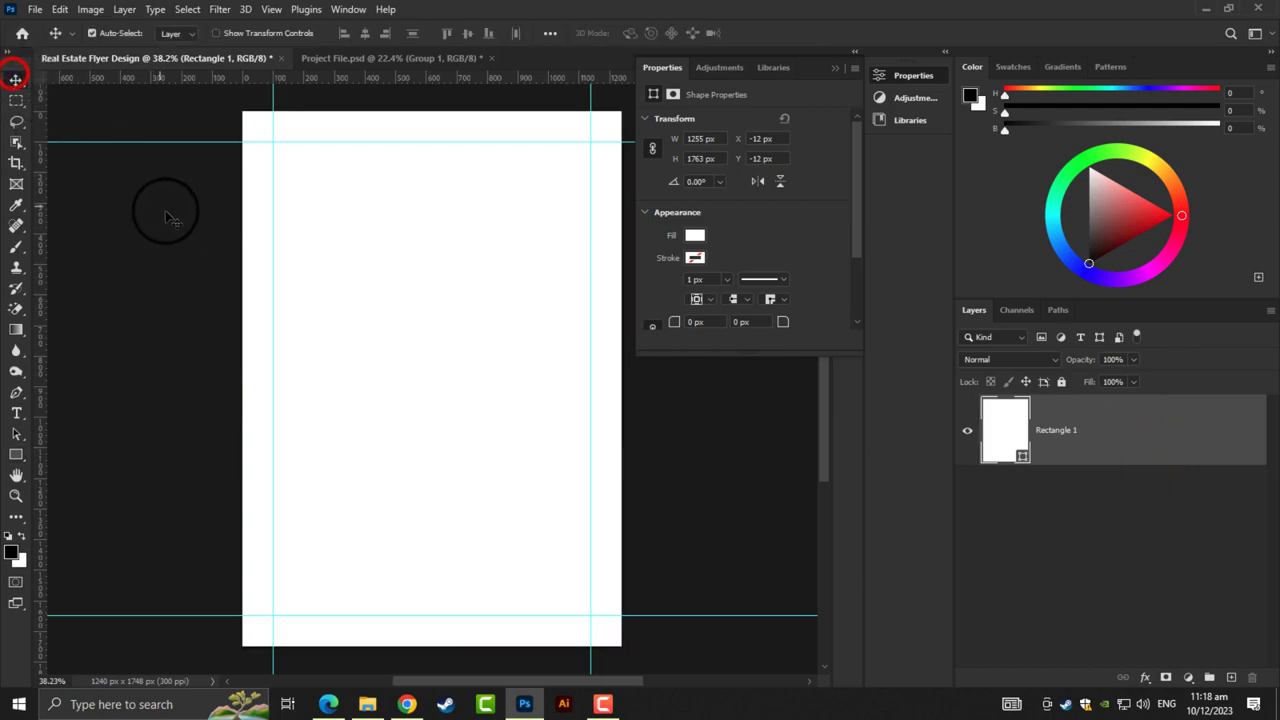
{"action": "scroll", "coordinate": [257, 266], "scroll_direction": "down", "scroll_amount": 3}
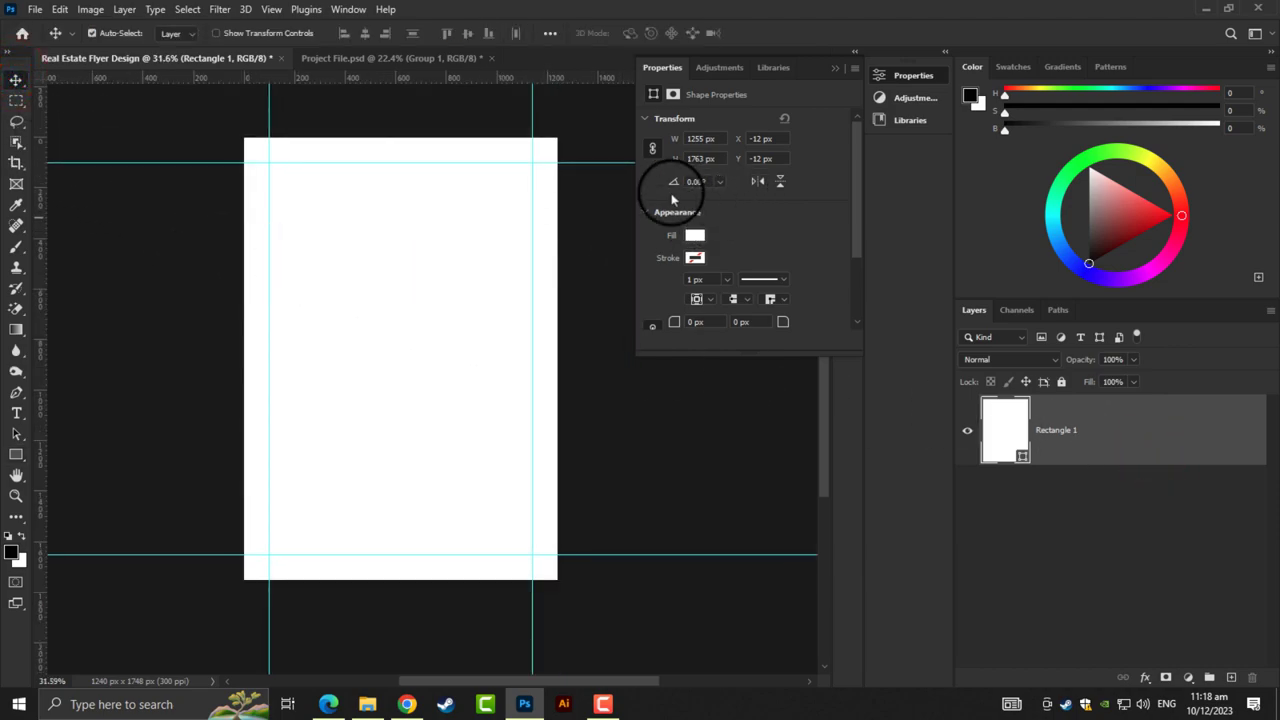
{"action": "scroll", "coordinate": [622, 212], "scroll_direction": "up", "scroll_amount": 1}
{"action": "left_click", "coordinate": [835, 68]}
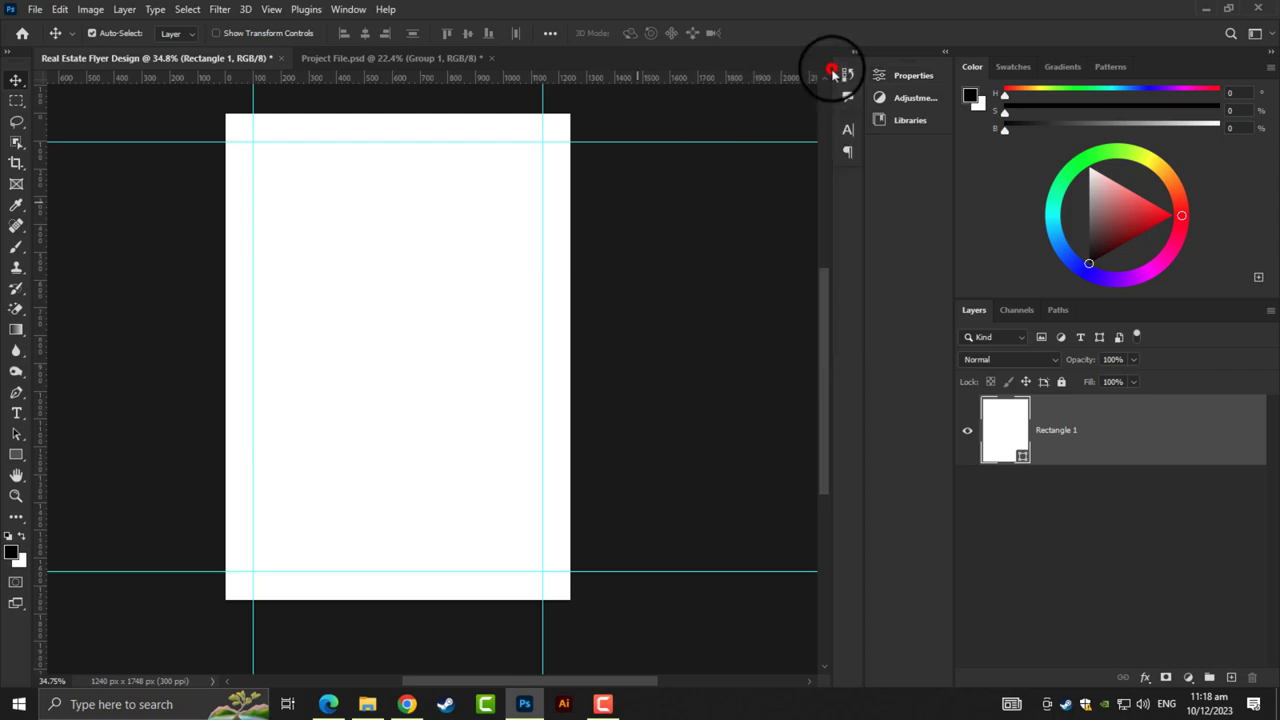
Reframe the page, pick the Rectangle tool and deselect the white background rectangle
{"action": "scroll", "coordinate": [533, 205], "scroll_direction": "up", "scroll_amount": 2}
{"action": "left_click_drag", "start_coordinate": [458, 197], "coordinate": [514, 286]}
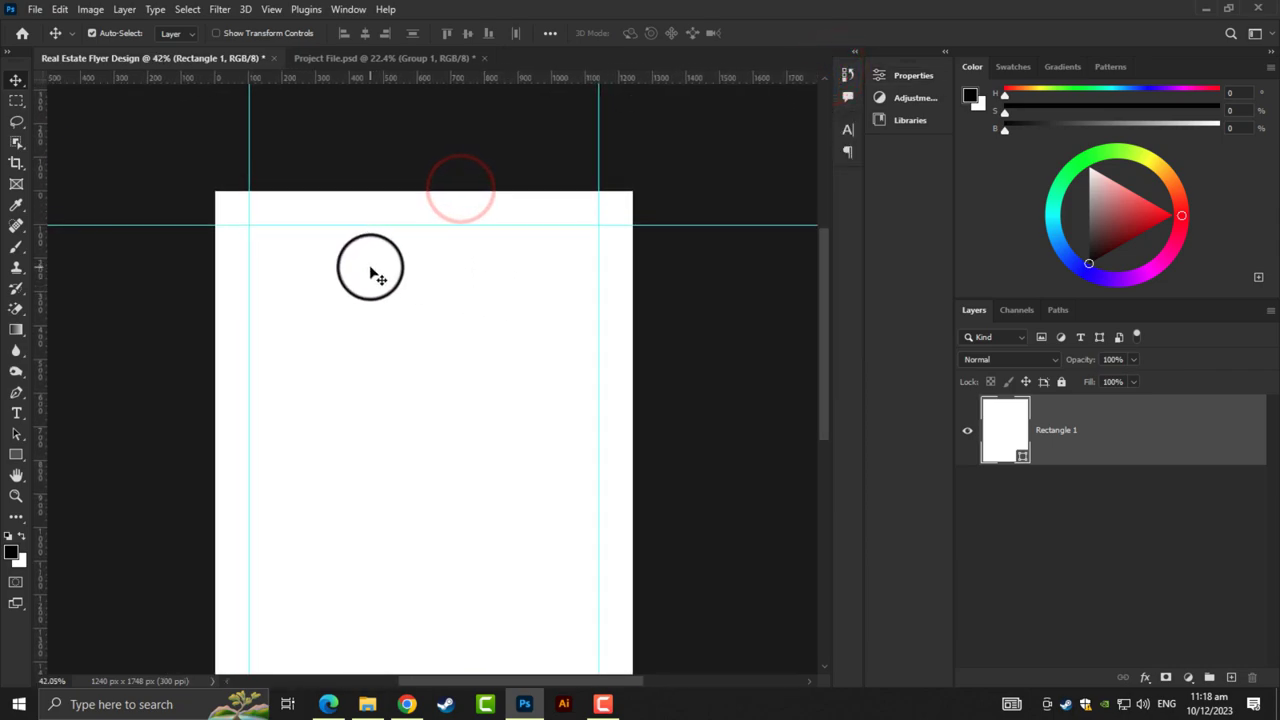
{"action": "scroll", "coordinate": [372, 275], "scroll_direction": "down", "scroll_amount": 1}
{"action": "left_click_drag", "start_coordinate": [383, 309], "coordinate": [381, 235]}
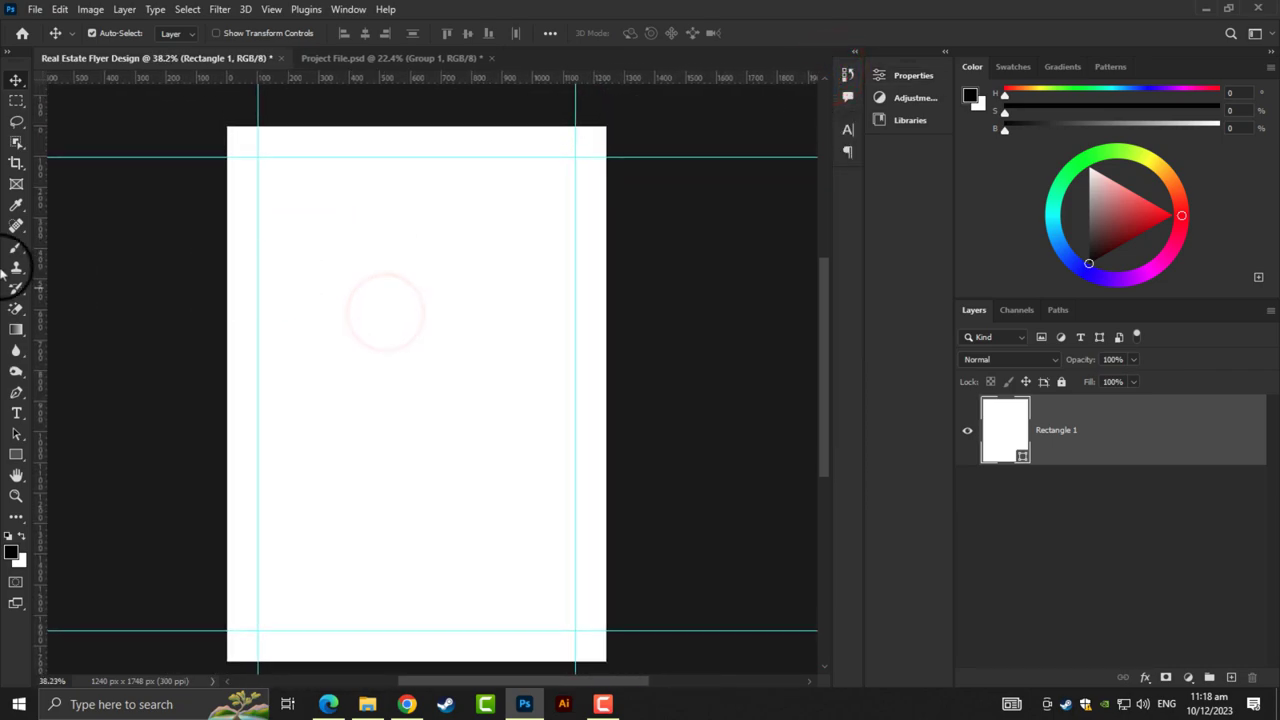
{"action": "left_click", "coordinate": [16, 454]}
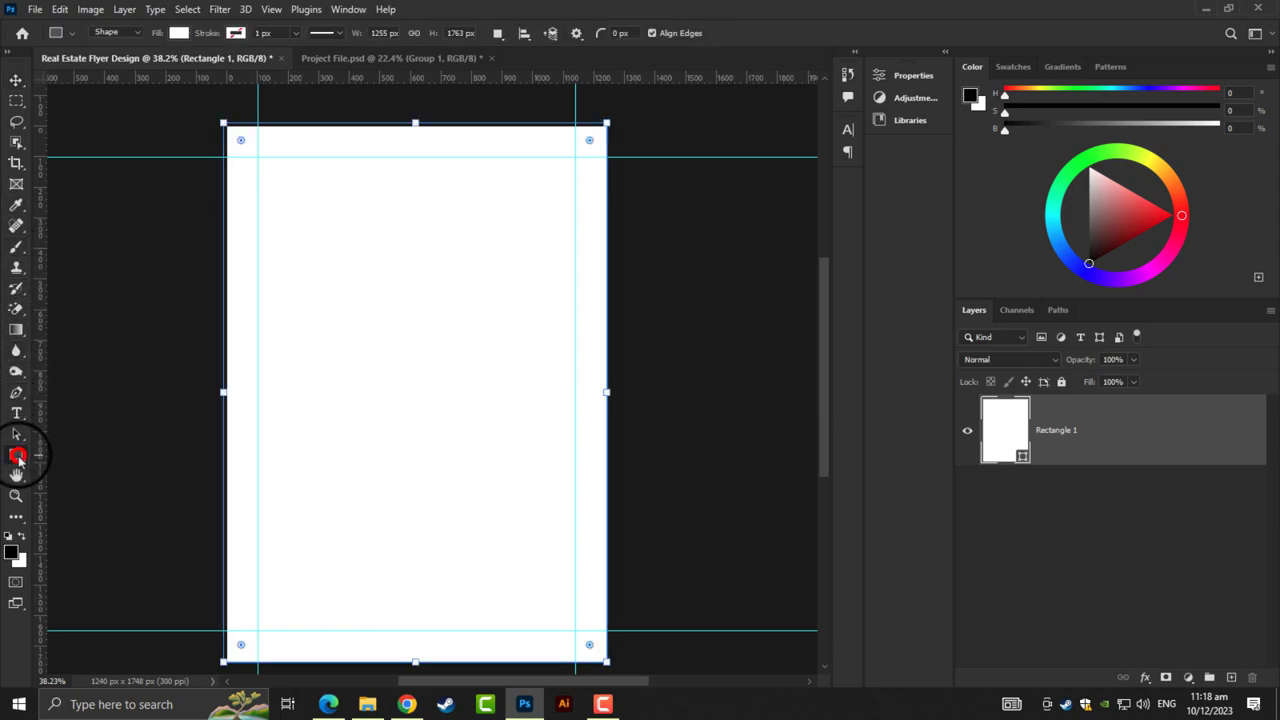
{"action": "left_click", "coordinate": [60, 452]}
{"action": "left_click", "coordinate": [1134, 509]}
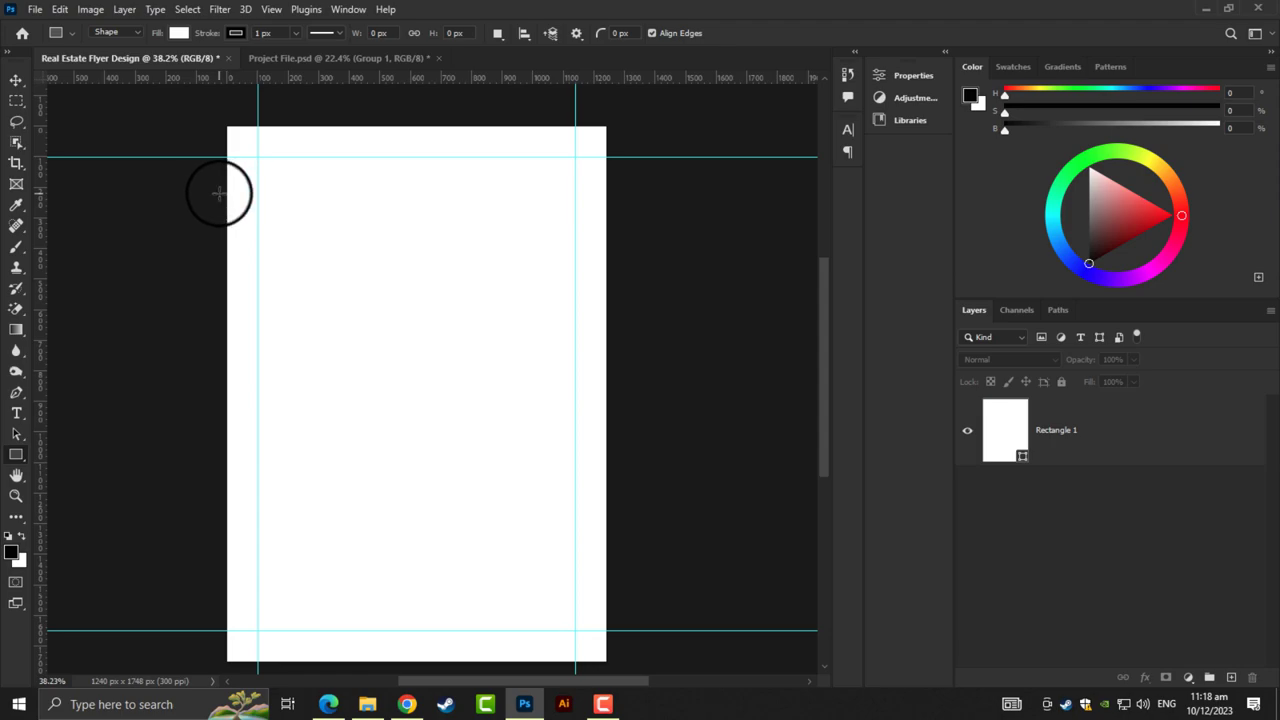
Draw a rectangle across the upper page with no outline and a blue fill
{"action": "mouse_move", "coordinate": [219, 193]}
{"action": "left_mouse_down"}
{"action": "mouse_move", "coordinate": [613, 365]}
{"action": "mouse_move", "coordinate": [609, 428]}
{"action": "left_mouse_up"}
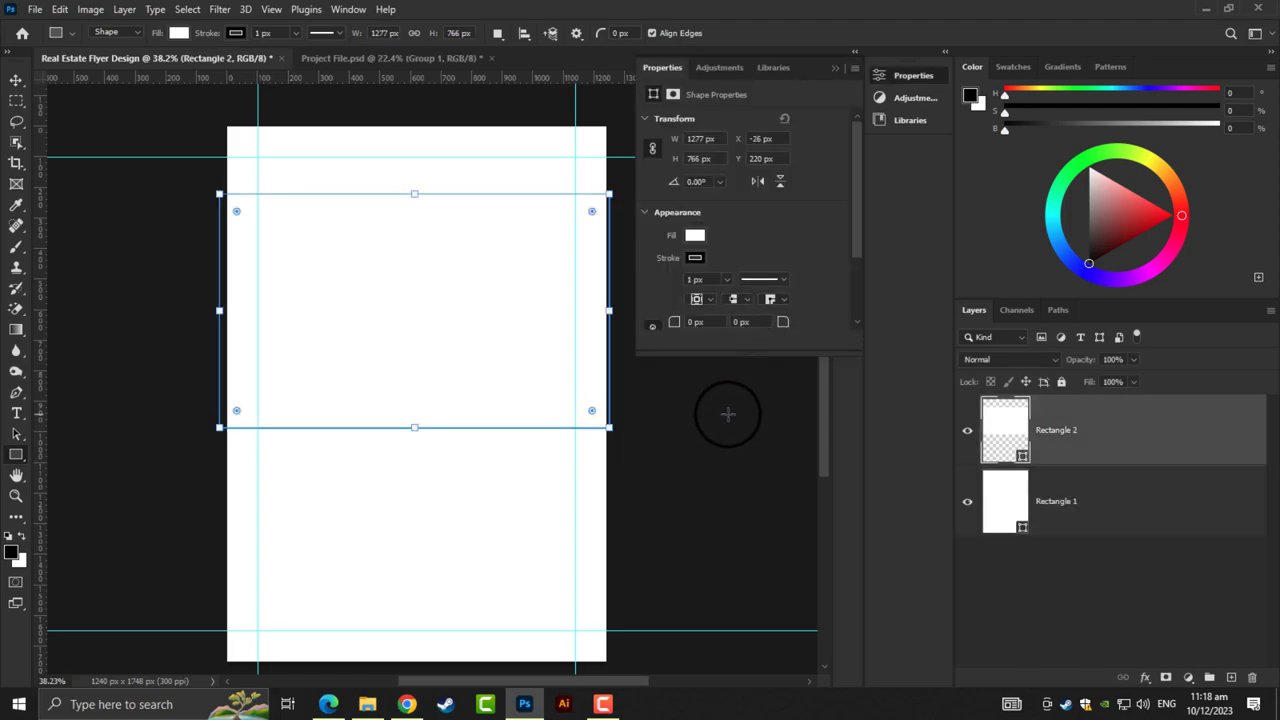
{"action": "left_click", "coordinate": [240, 33]}
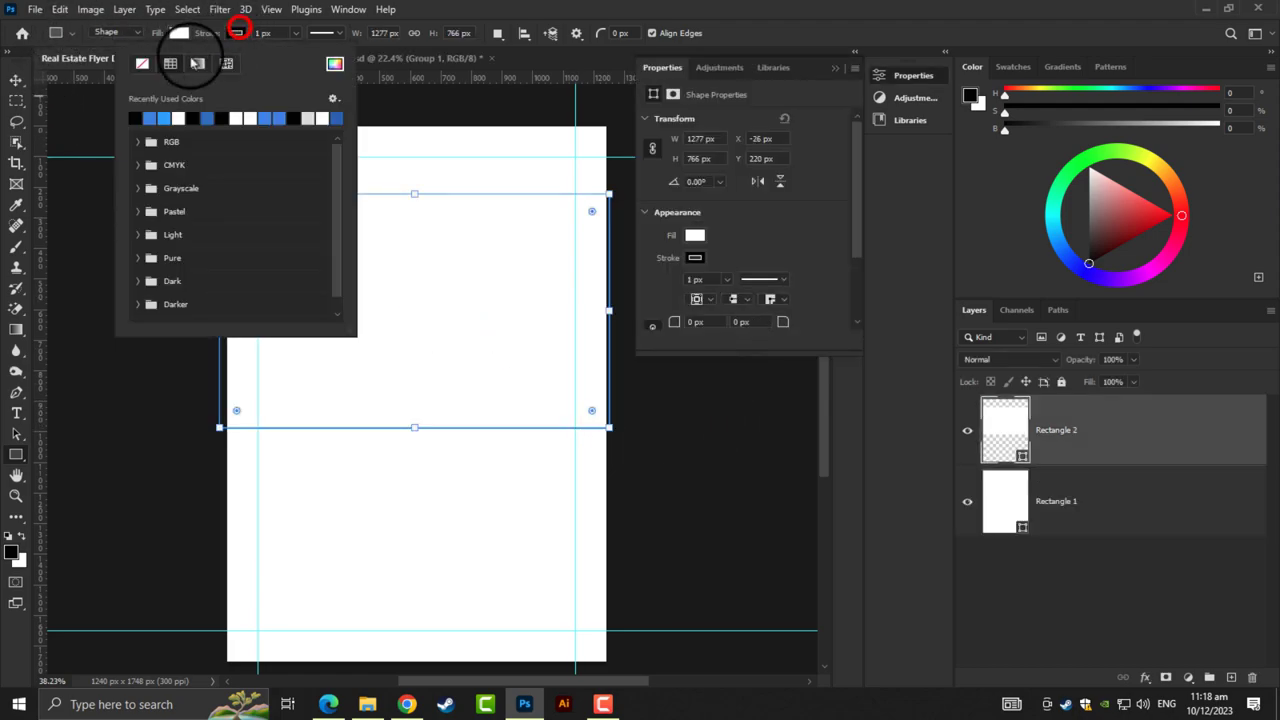
{"action": "left_click", "coordinate": [139, 61]}
{"action": "left_click", "coordinate": [175, 33]}
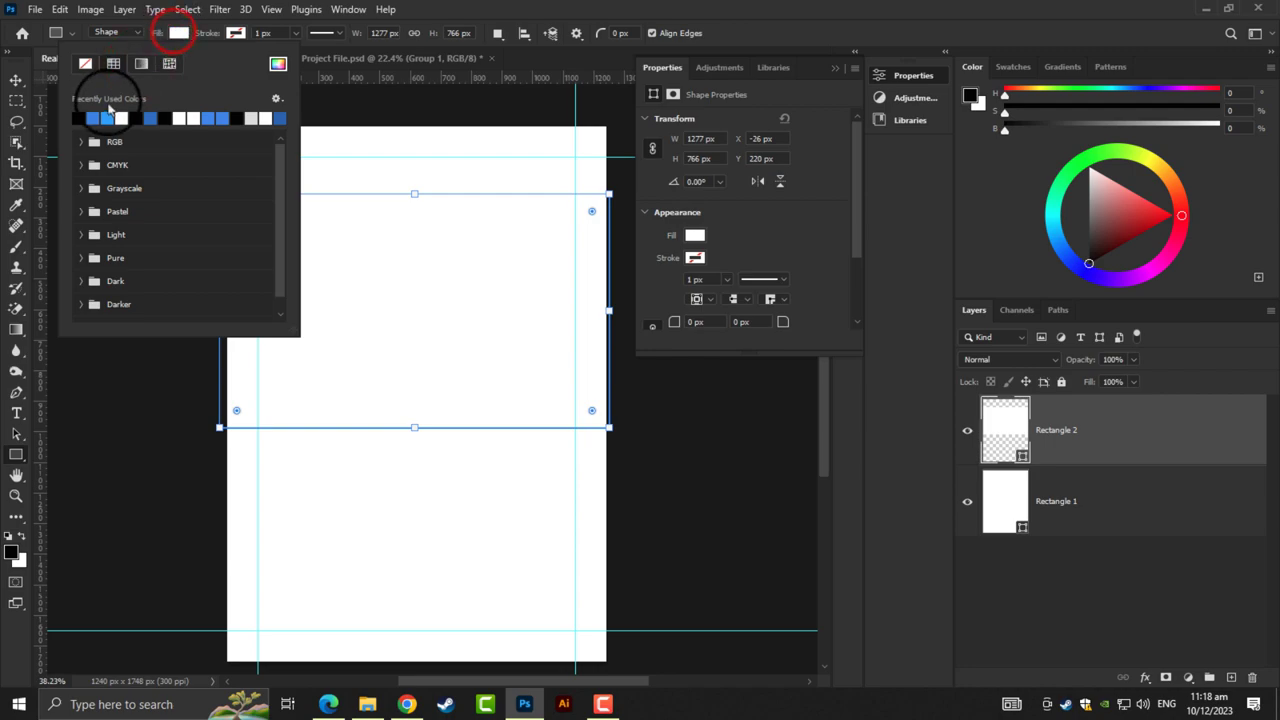
{"action": "left_click", "coordinate": [107, 118]}
{"action": "left_click", "coordinate": [16, 80]}
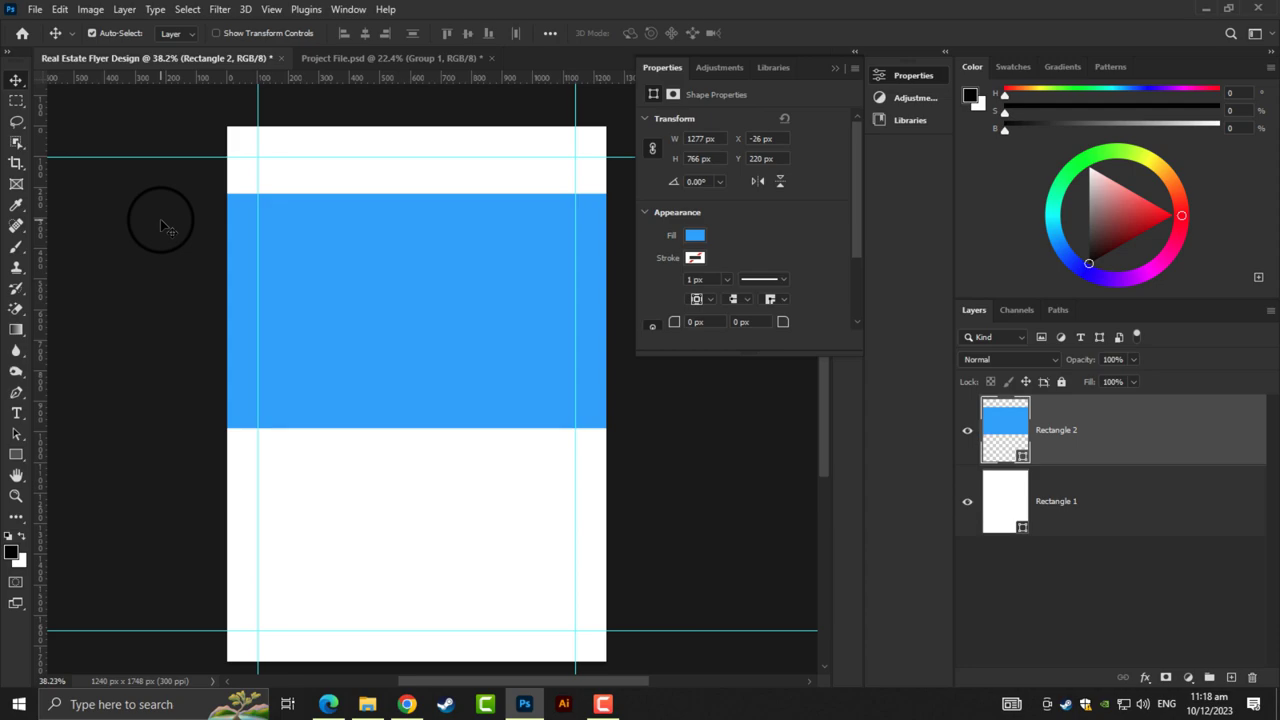
Nudge the blue rectangle slightly higher, fit the page and collapse the shape properties
{"action": "scroll", "coordinate": [160, 226], "scroll_direction": "up", "scroll_amount": 2}
{"action": "scroll", "coordinate": [220, 191], "scroll_direction": "up", "scroll_amount": 2}
{"action": "scroll", "coordinate": [269, 140], "scroll_direction": "up", "scroll_amount": 2}
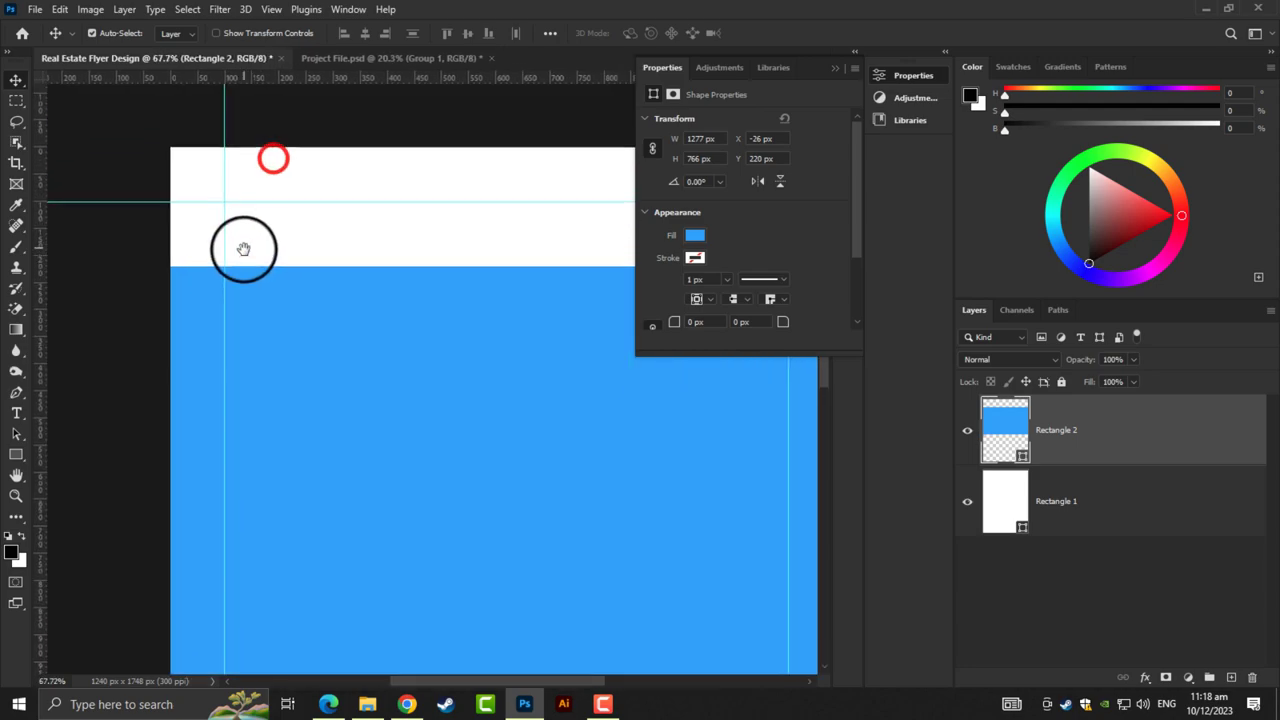
{"action": "scroll", "coordinate": [246, 251], "scroll_direction": "up", "scroll_amount": 1}
{"action": "left_click_drag", "start_coordinate": [253, 292], "coordinate": [254, 289]}
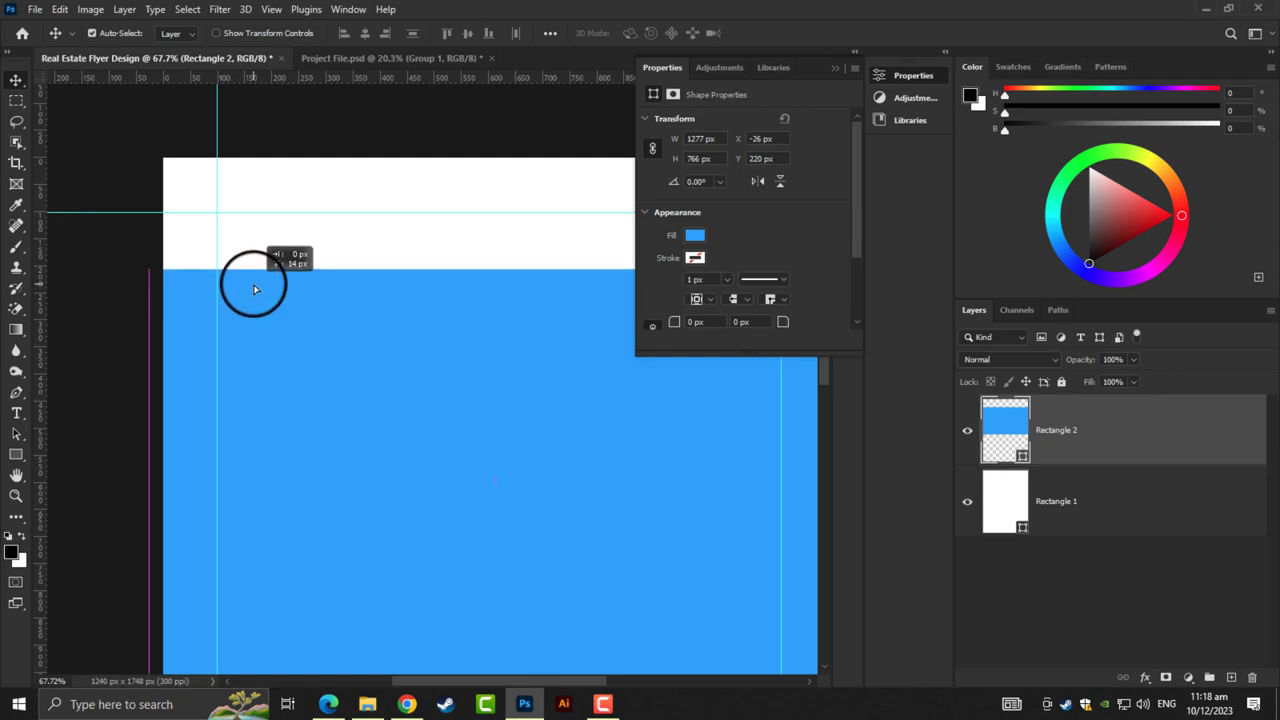
{"action": "key", "text": "ctrl+0"}
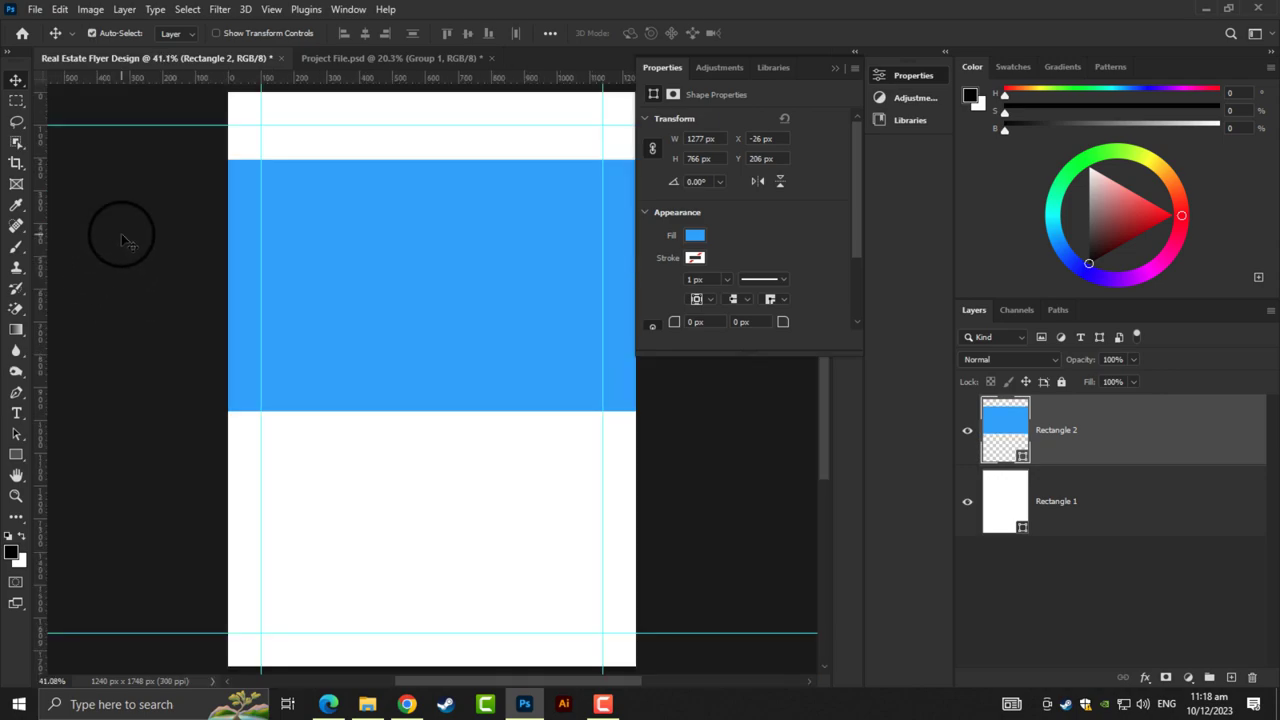
{"action": "left_click", "coordinate": [834, 68]}
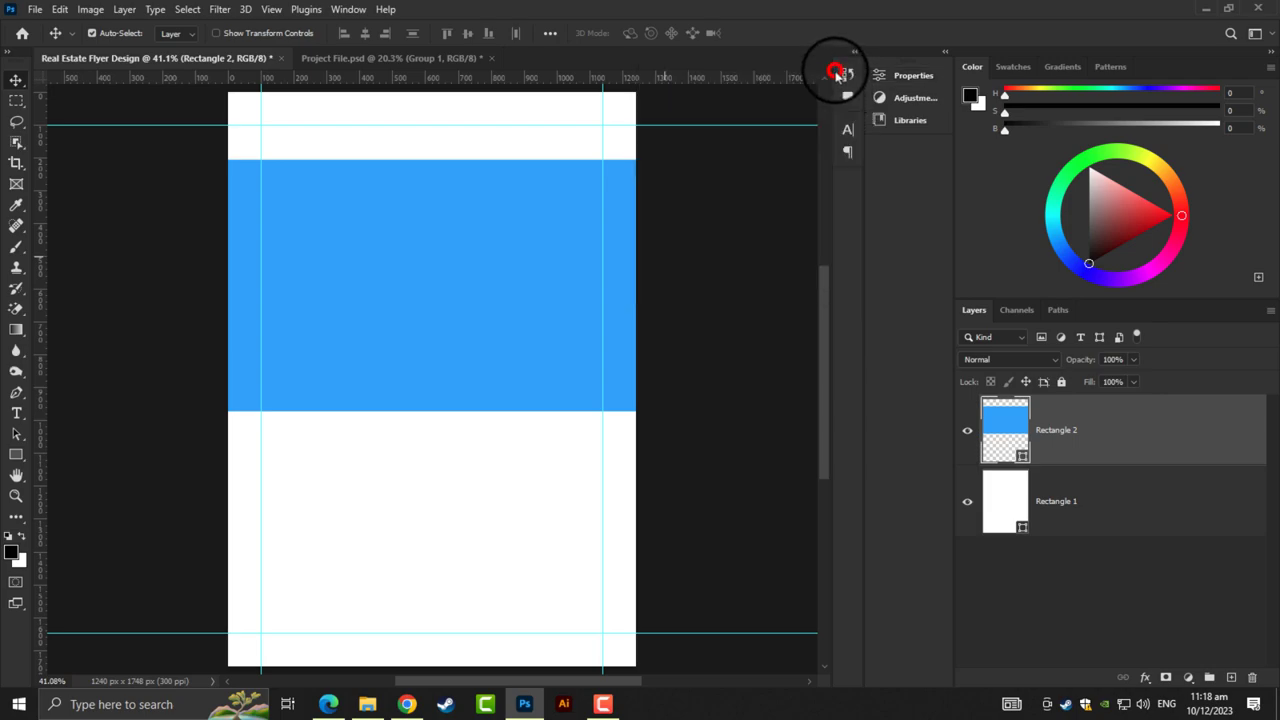
{"action": "scroll", "coordinate": [623, 220], "scroll_direction": "up", "scroll_amount": 2}
{"action": "left_click_drag", "start_coordinate": [617, 243], "coordinate": [643, 350]}
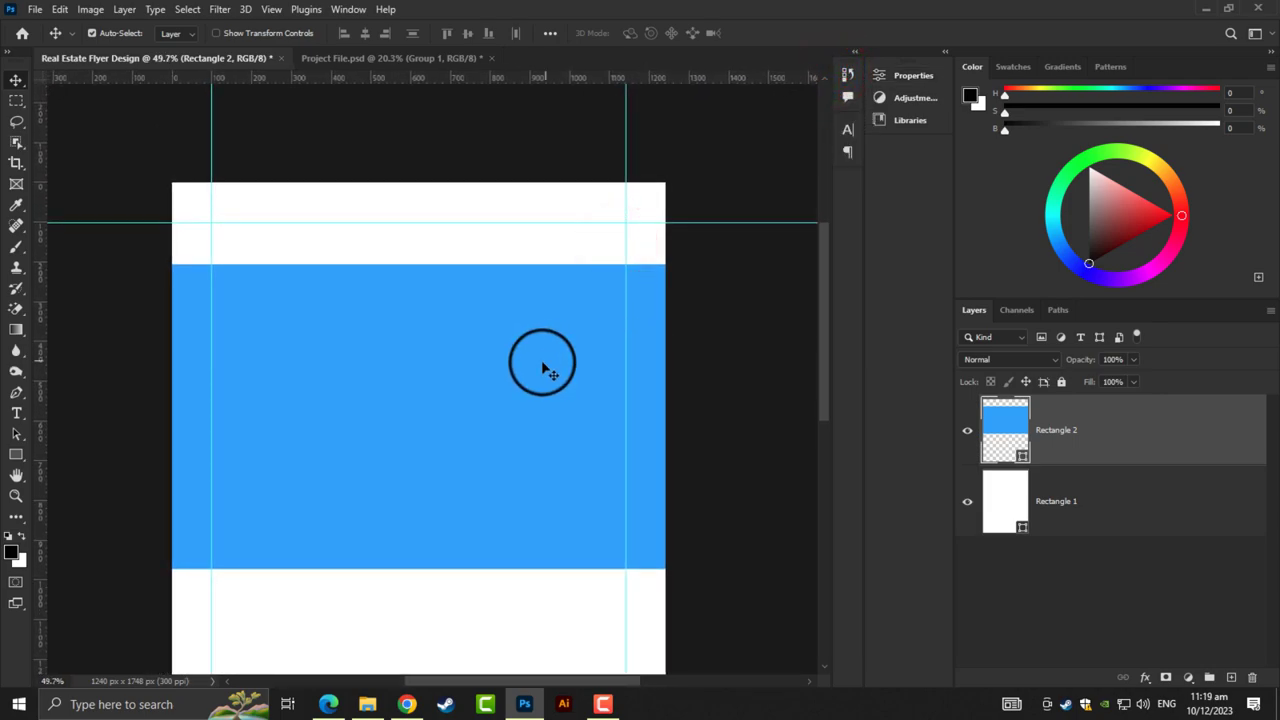
{"action": "scroll", "coordinate": [543, 363], "scroll_direction": "up", "scroll_amount": 1}
{"action": "left_click_drag", "start_coordinate": [524, 364], "coordinate": [524, 352]}
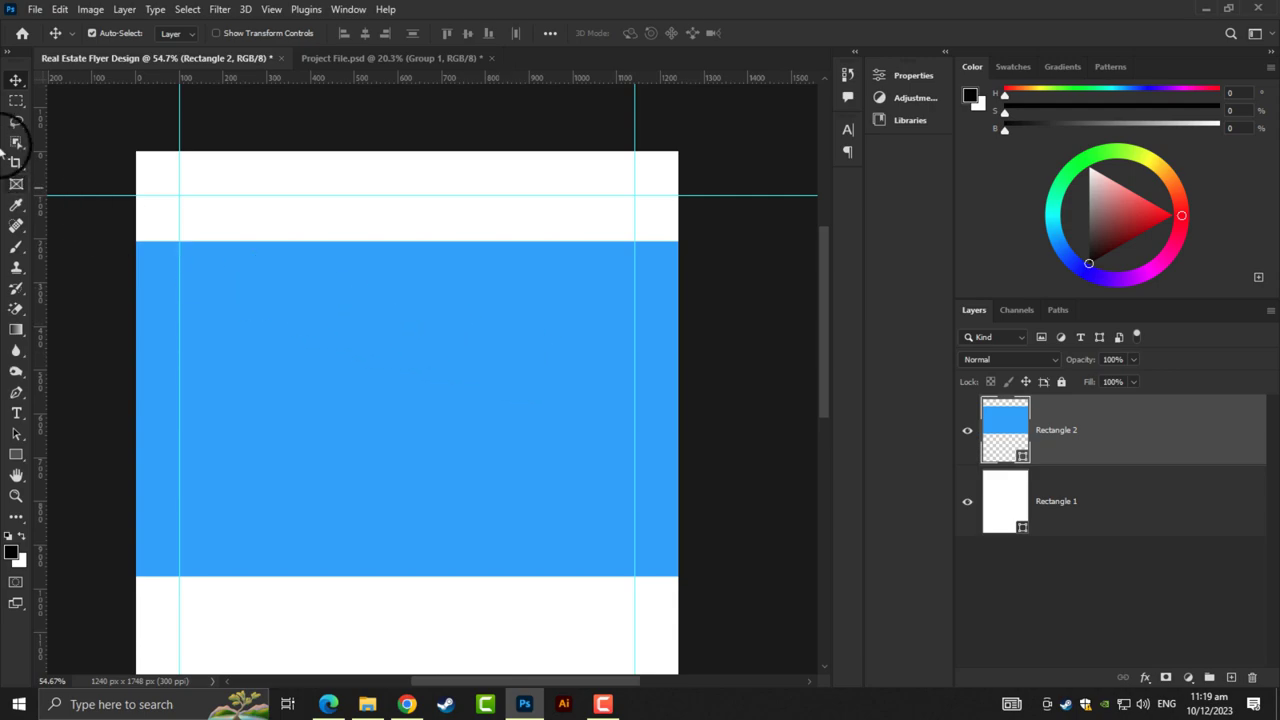
Embed the house photo pexels-binyamin-mellish-186077 and clip it to Rectangle 2
{"action": "left_click", "coordinate": [31, 9]}
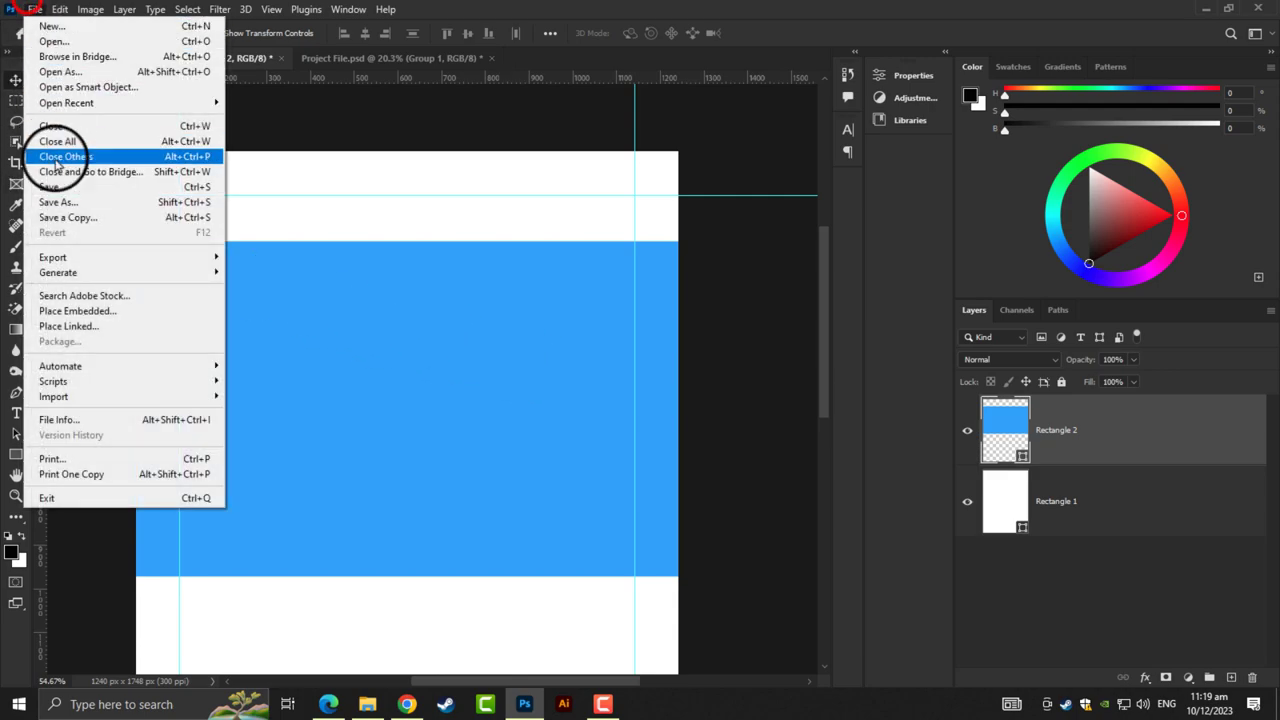
{"action": "left_click", "coordinate": [88, 312]}
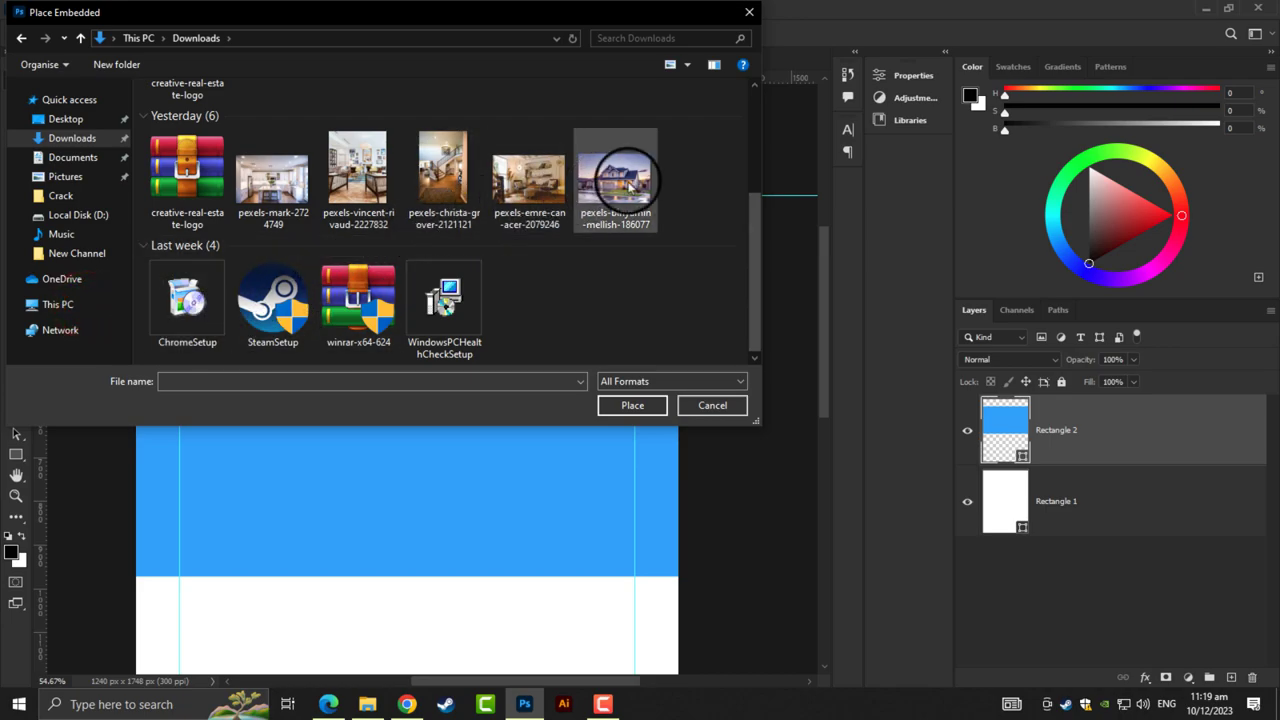
{"action": "double_click", "coordinate": [629, 184]}
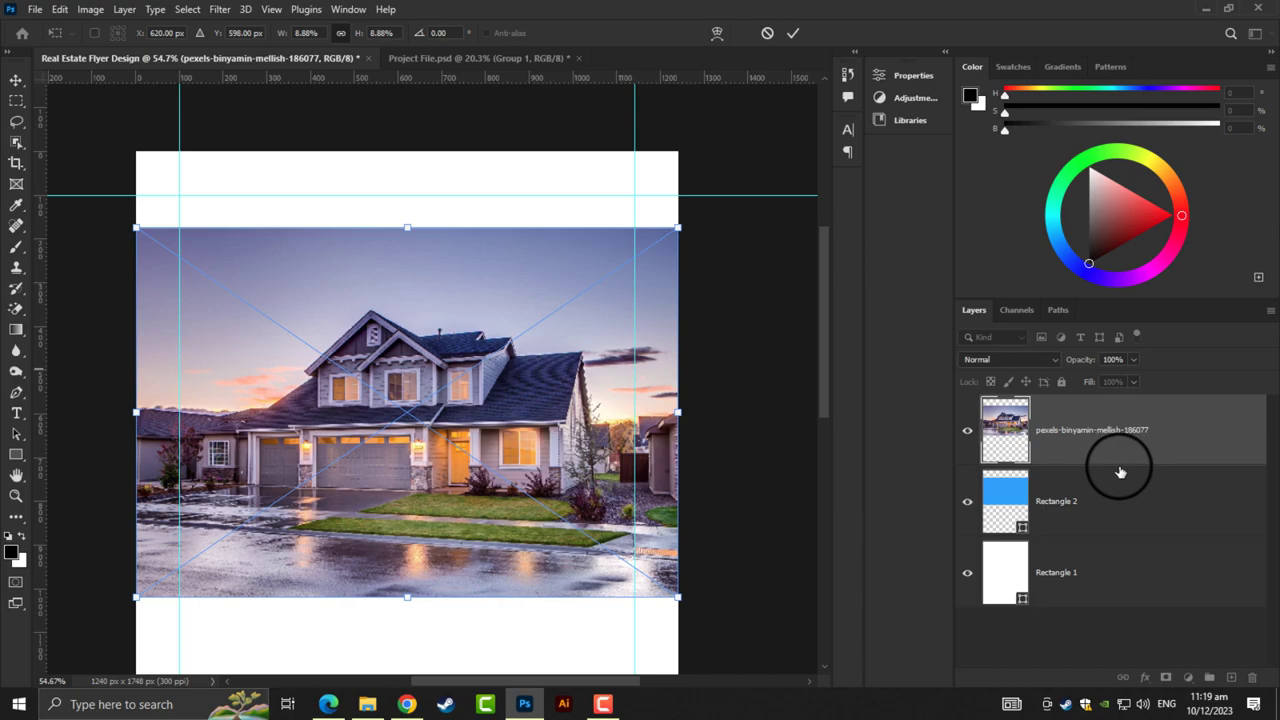
{"action": "key", "text": "Return"}
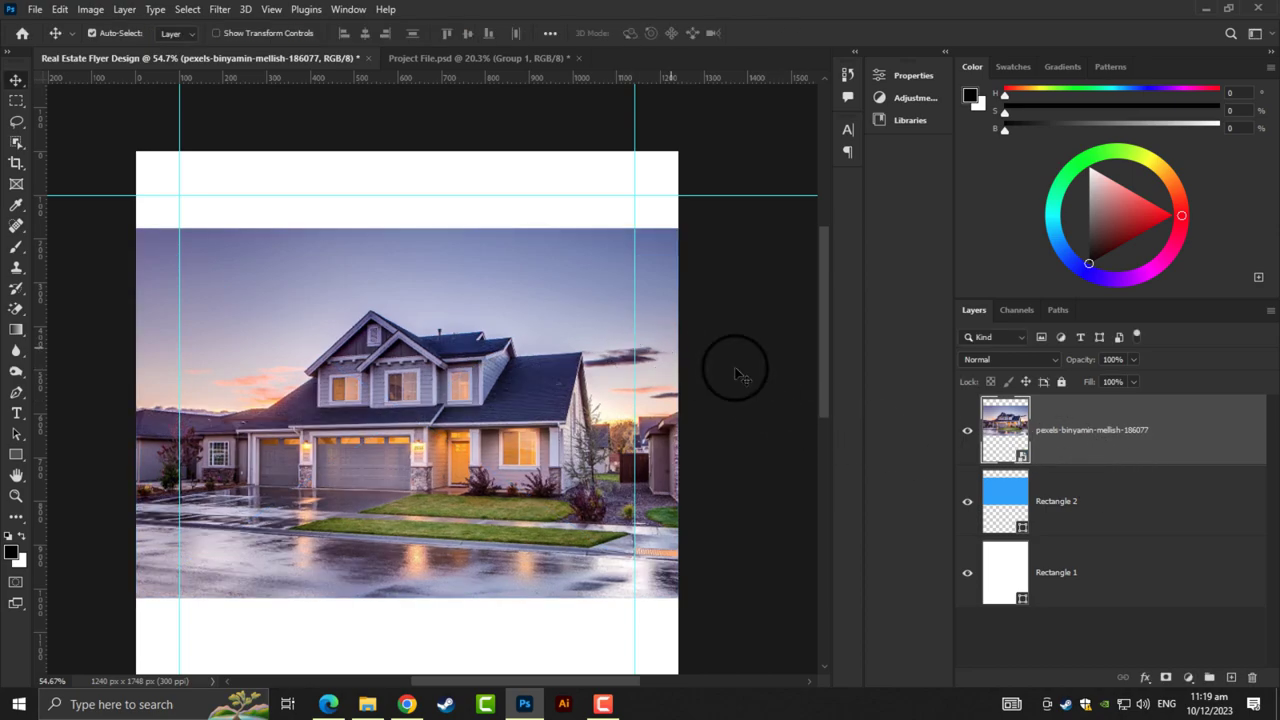
{"action": "right_click", "coordinate": [1103, 428]}
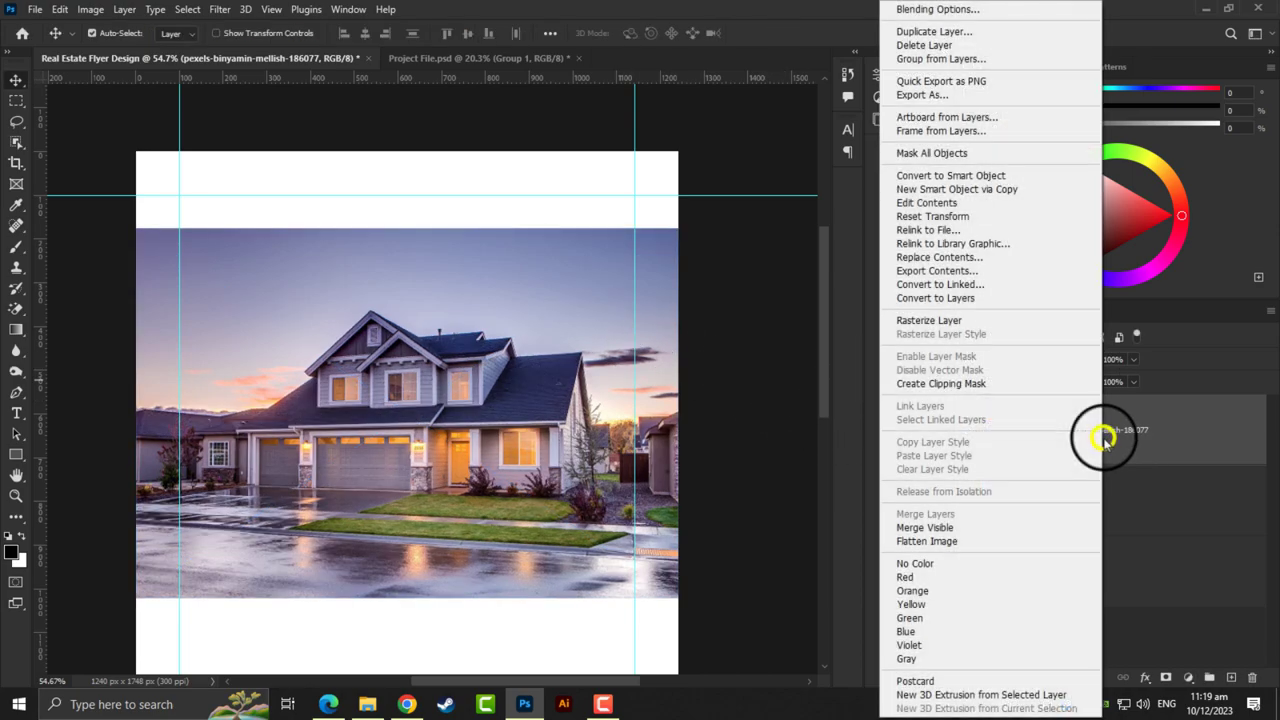
{"action": "left_click", "coordinate": [978, 384]}
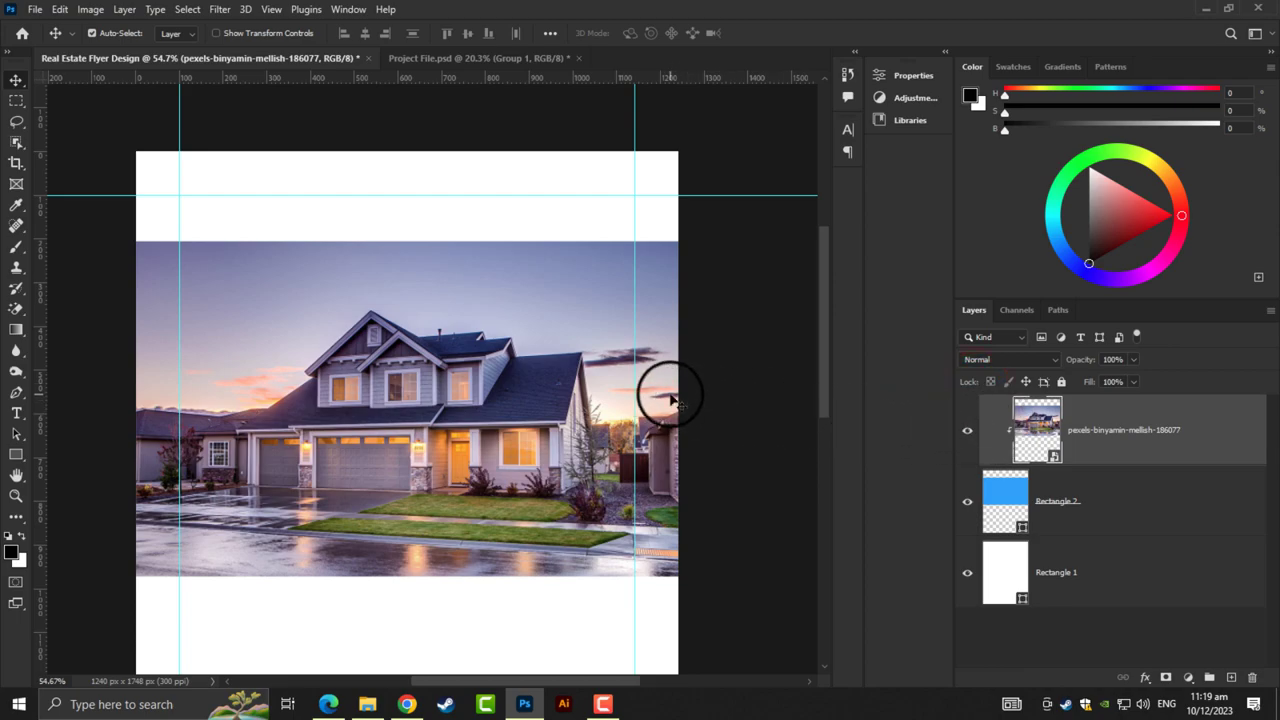
Resize the blue rectangle so its left and right edges meet the guides
{"action": "left_click", "coordinate": [1057, 495]}
{"action": "key", "text": "ctrl+t"}
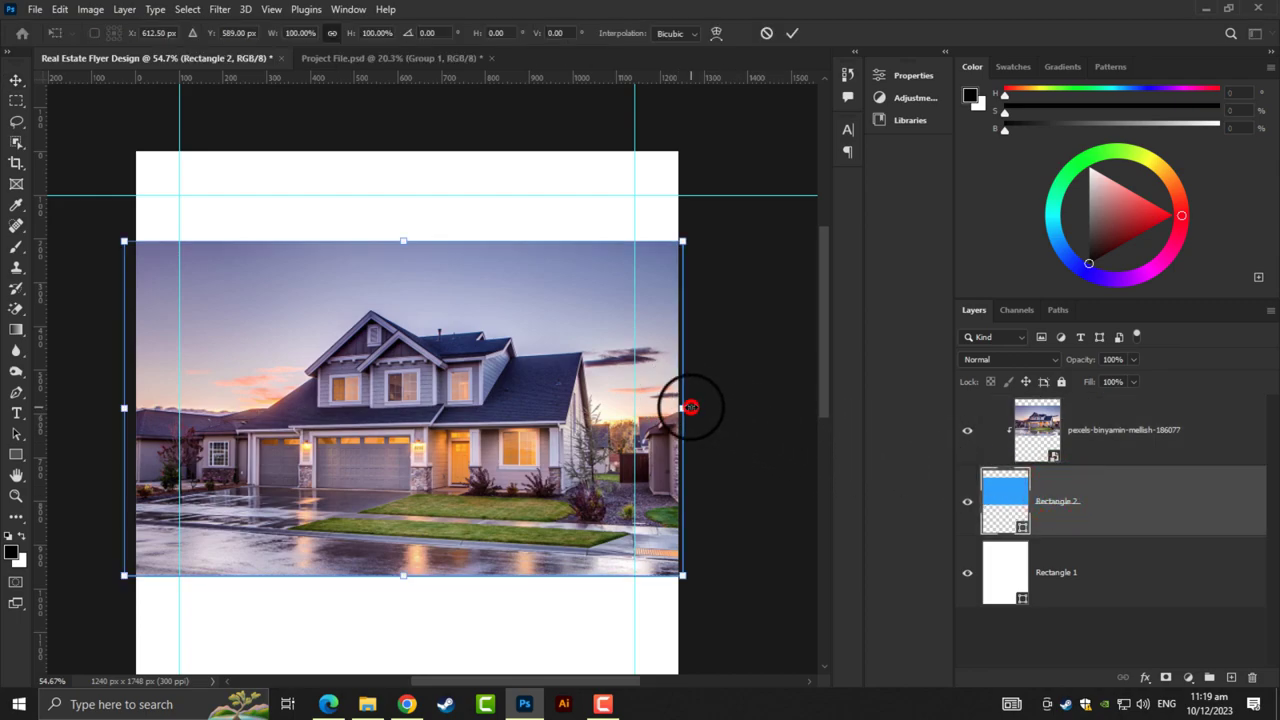
{"action": "left_click_drag", "start_coordinate": [690, 407], "coordinate": [634, 407]}
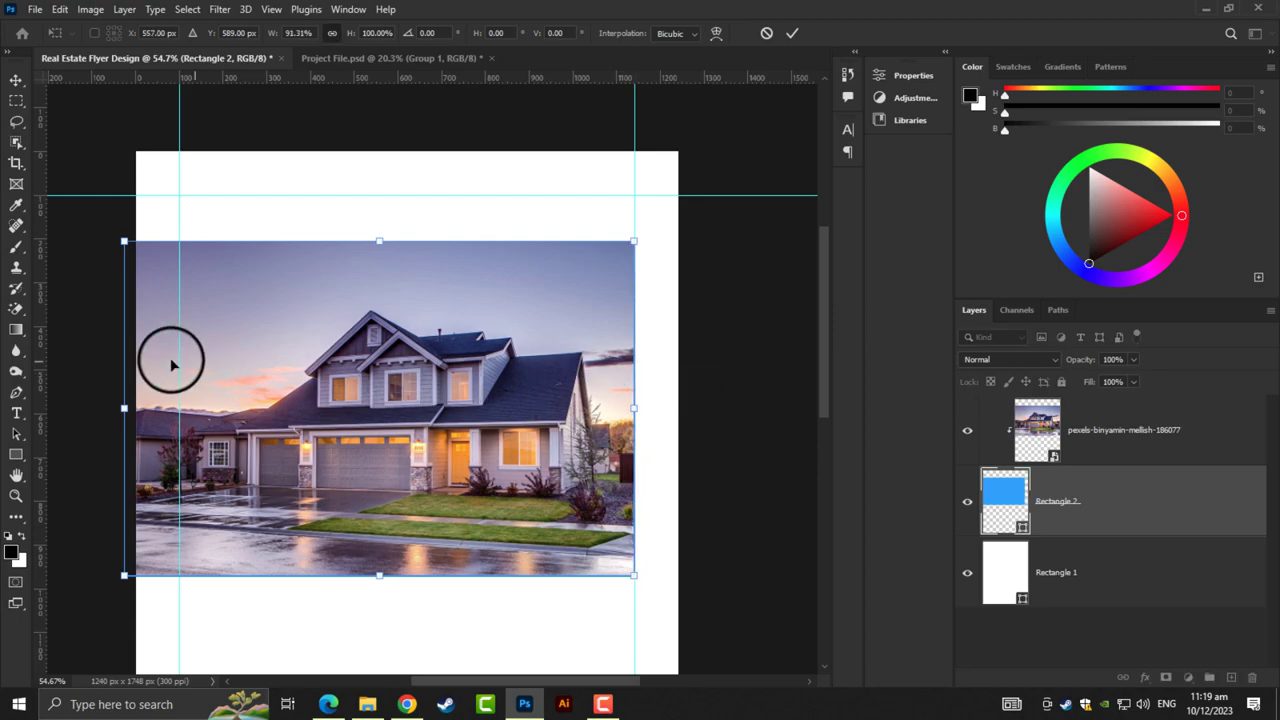
{"action": "left_click_drag", "start_coordinate": [123, 409], "coordinate": [156, 410]}
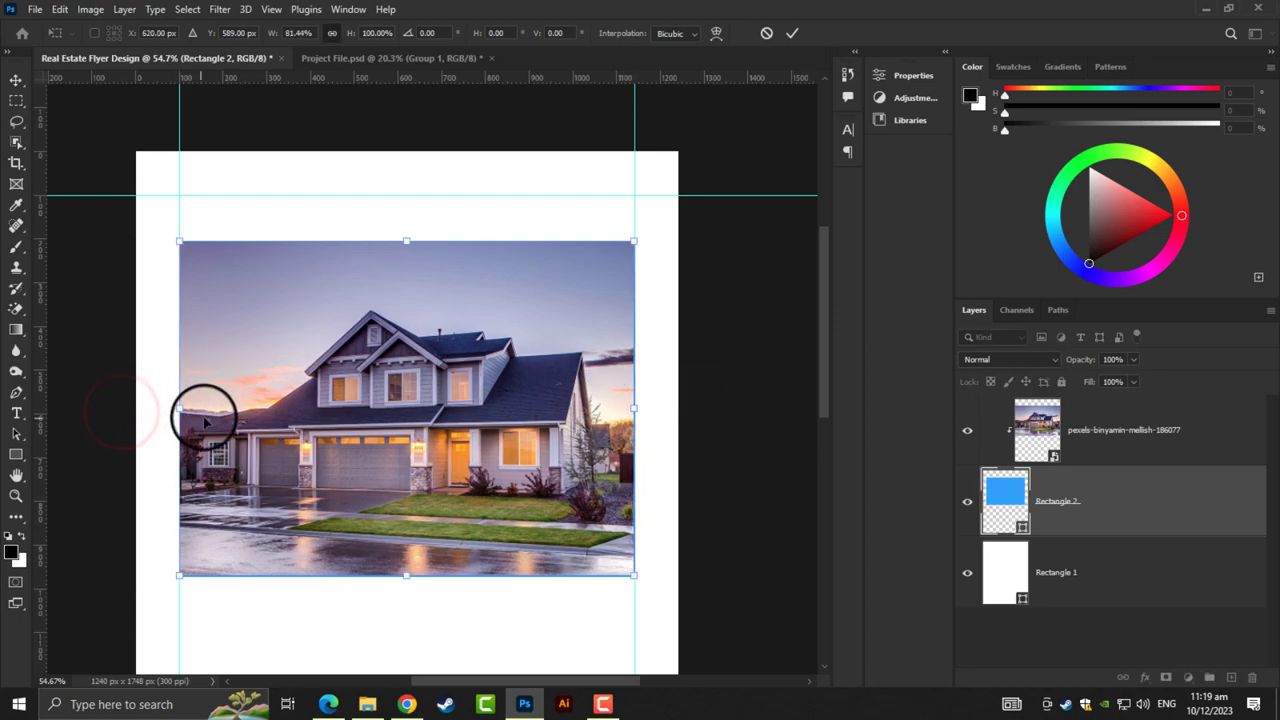
{"action": "key", "text": "Return"}
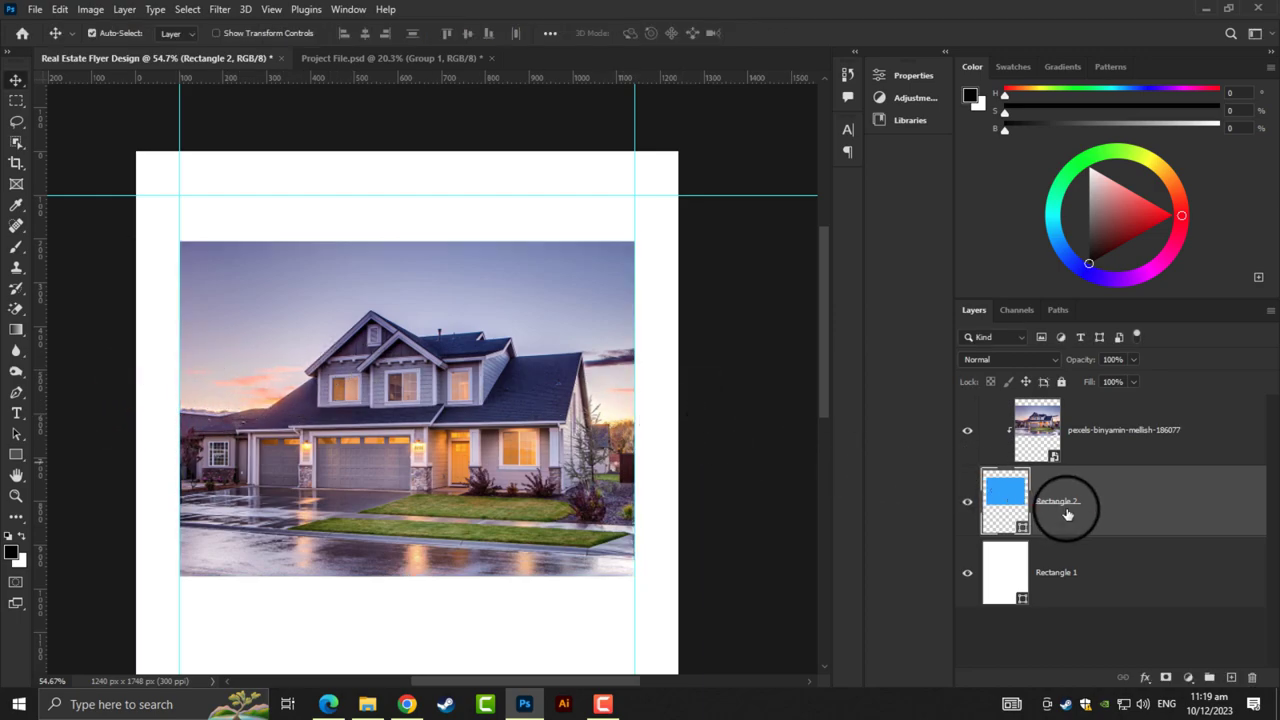
Duplicate the house photo together with its blue panel
{"action": "right_click", "coordinate": [1108, 510]}
{"action": "right_click", "coordinate": [1174, 510]}
{"action": "left_click", "coordinate": [1125, 453], "text": "shift"}
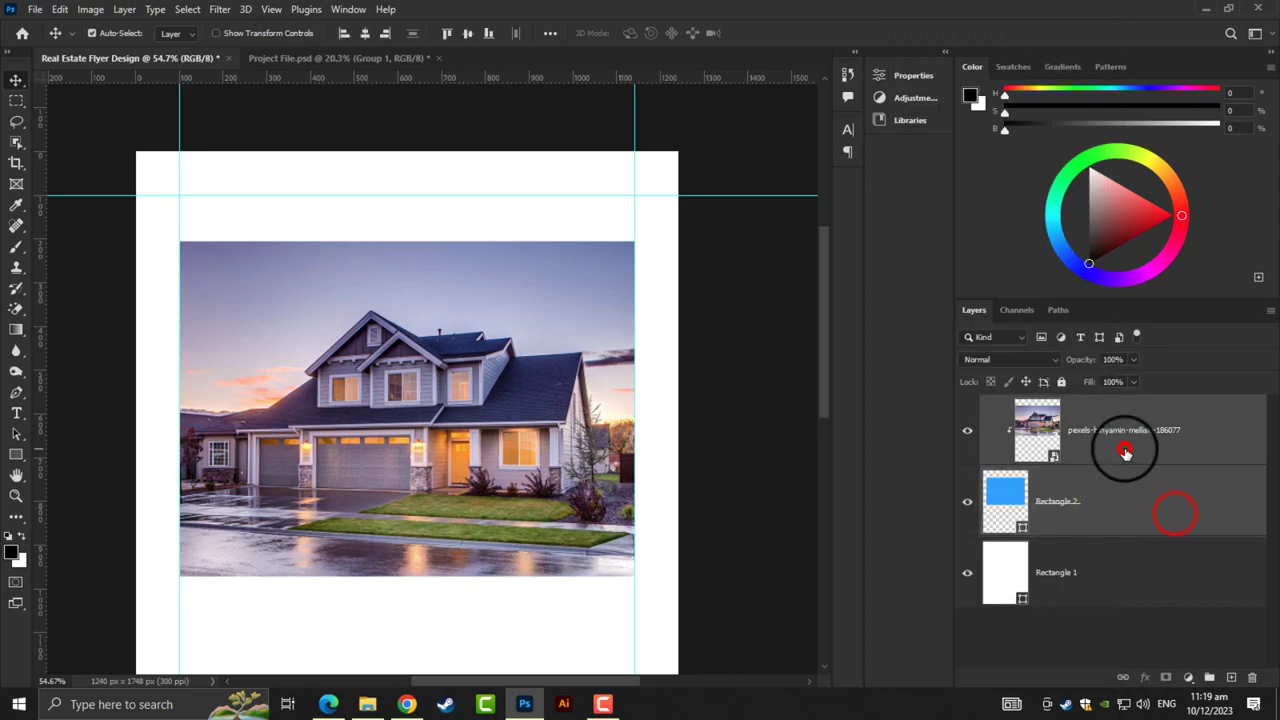
{"action": "key", "text": "ctrl+j"}
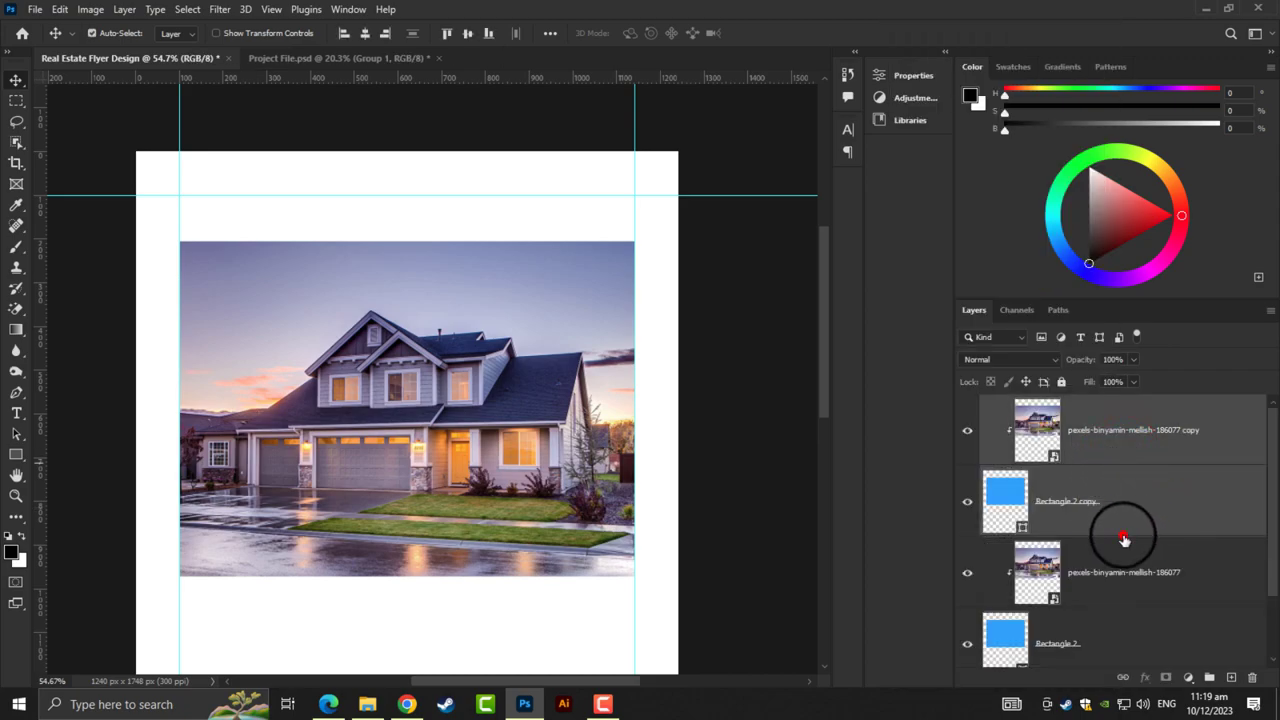
Stretch the original rectangle wider to the right so the house photo spans the page
{"action": "left_click", "coordinate": [1125, 566]}
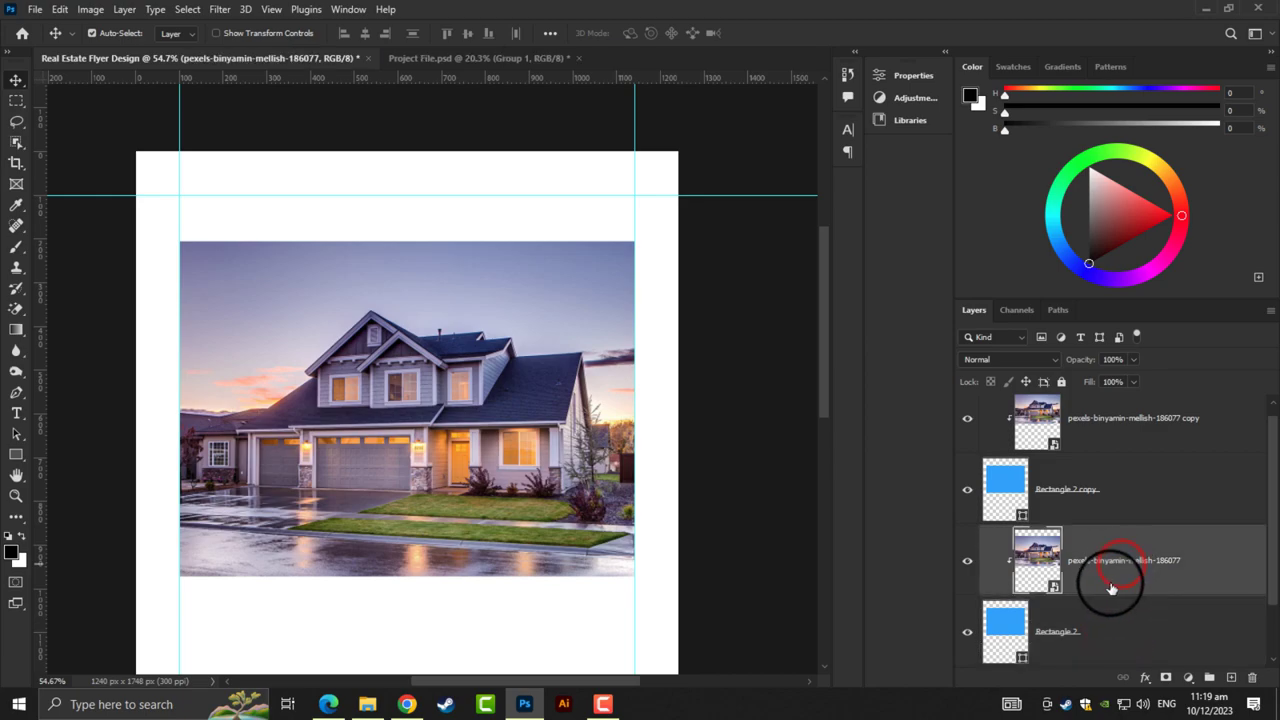
{"action": "scroll", "coordinate": [1111, 588], "scroll_direction": "down", "scroll_amount": 1}
{"action": "left_click", "coordinate": [1081, 566]}
{"action": "key", "text": "ctrl+t"}
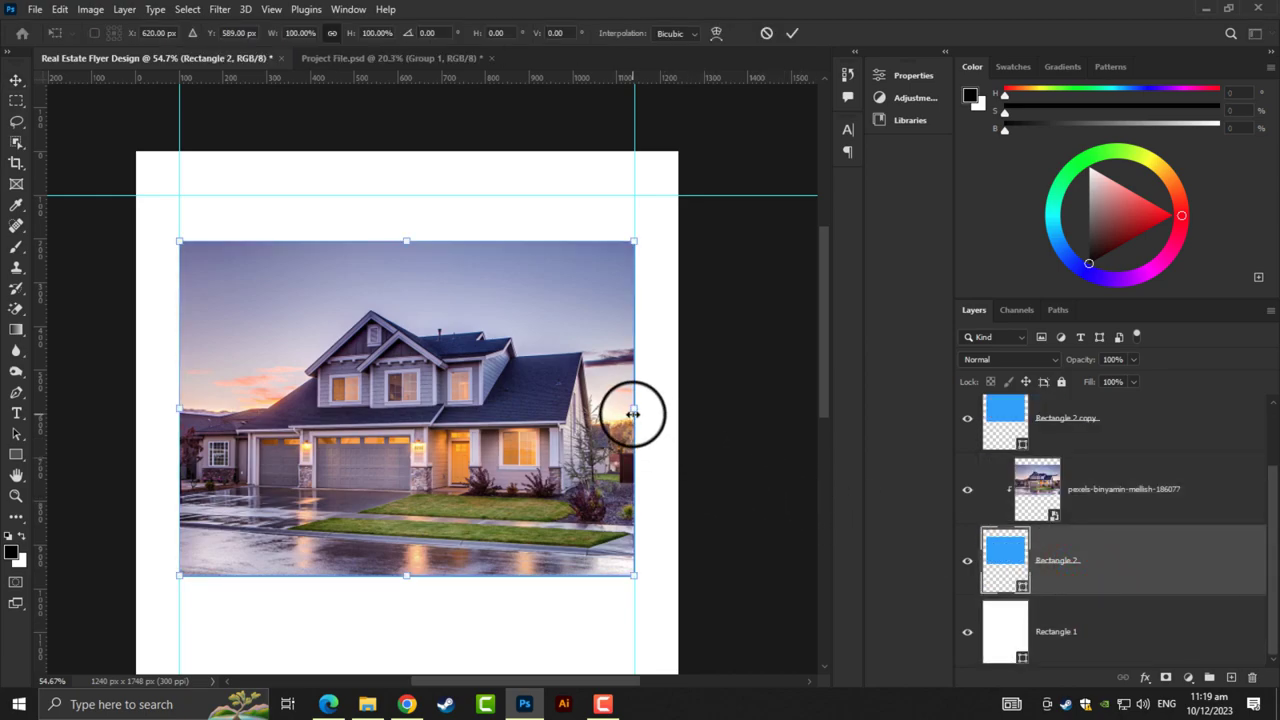
{"action": "left_click_drag", "start_coordinate": [633, 413], "coordinate": [677, 412]}
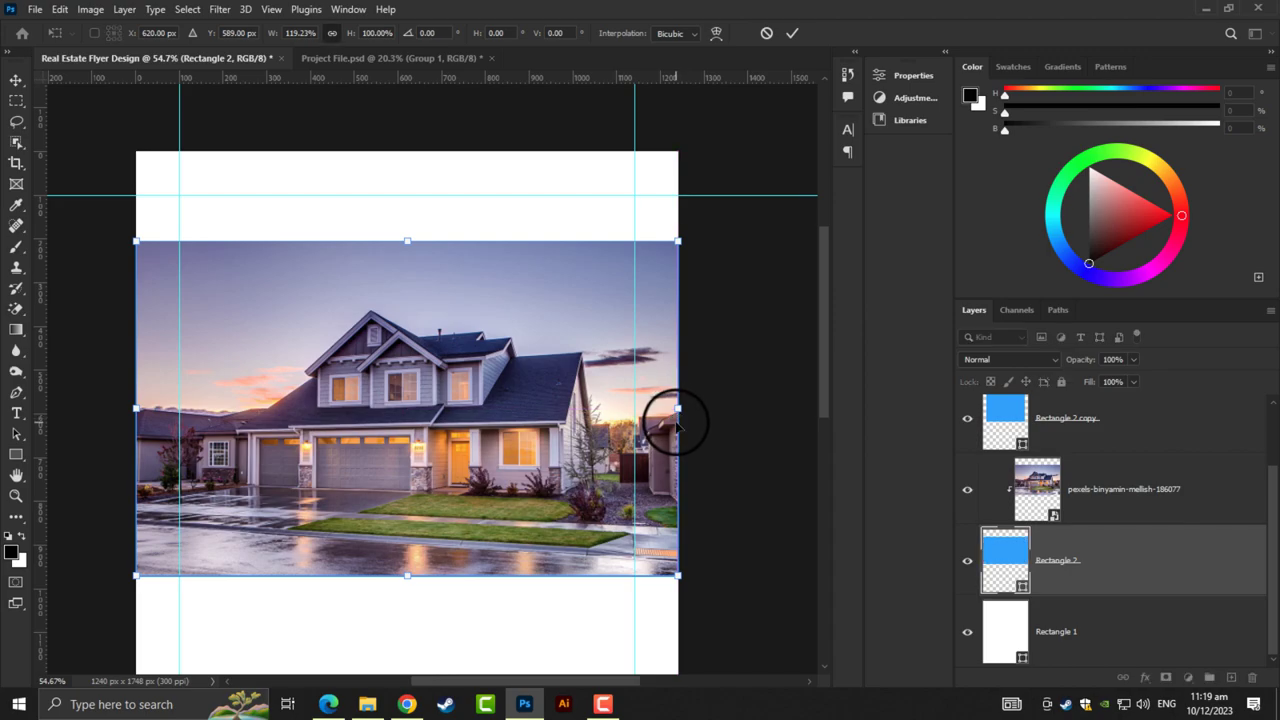
{"action": "key", "text": "Return"}
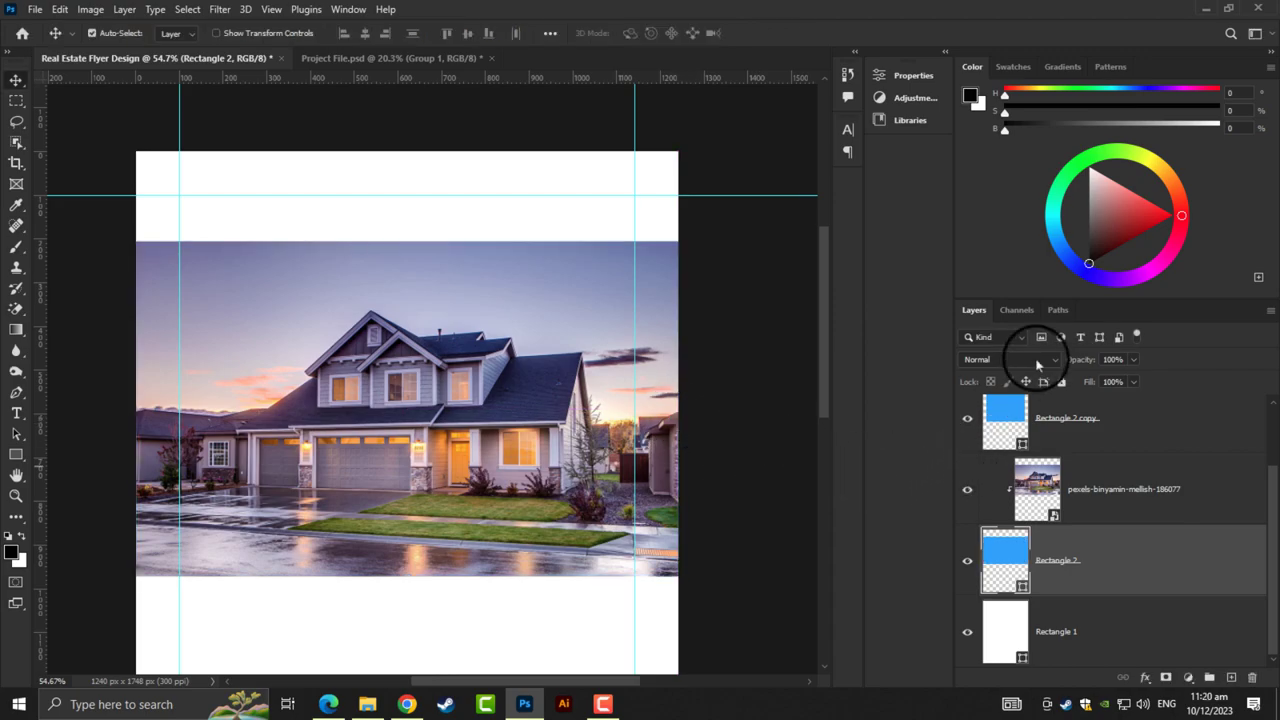
Keep the blue rectangle in Normal blending and set the house photo to Multiply
{"action": "left_click", "coordinate": [1025, 359]}
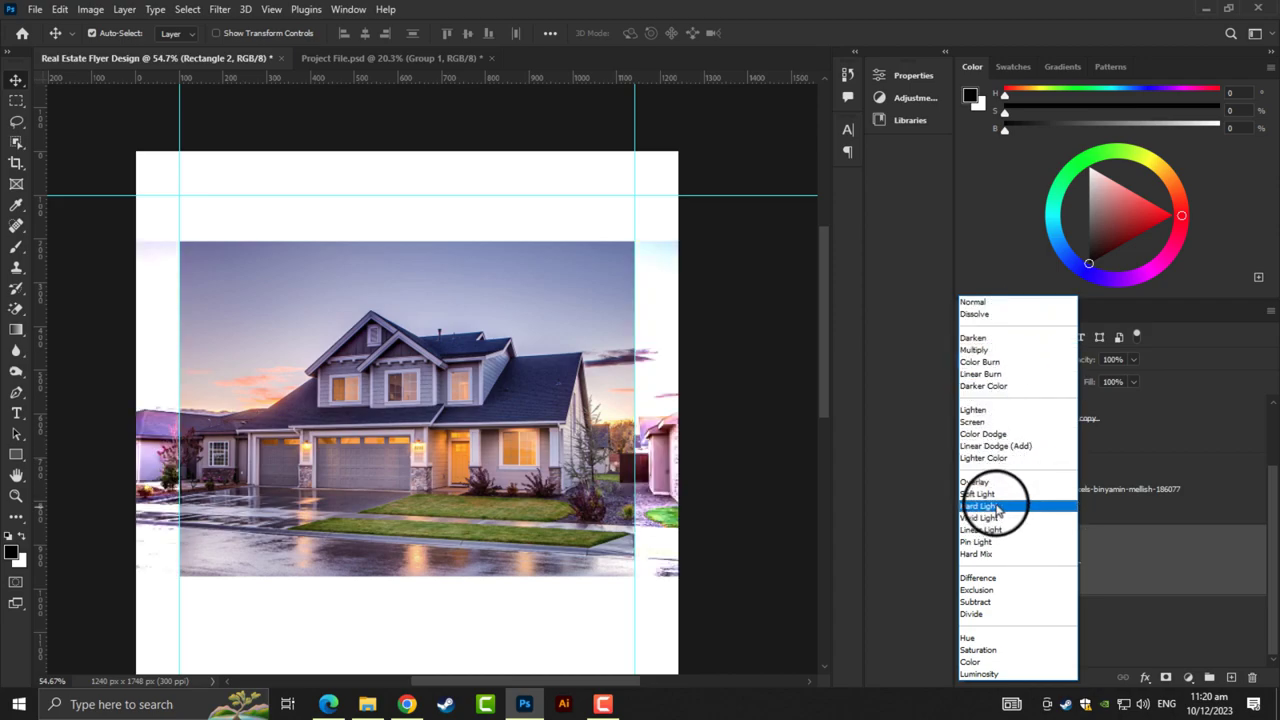
{"action": "left_click", "coordinate": [990, 350]}
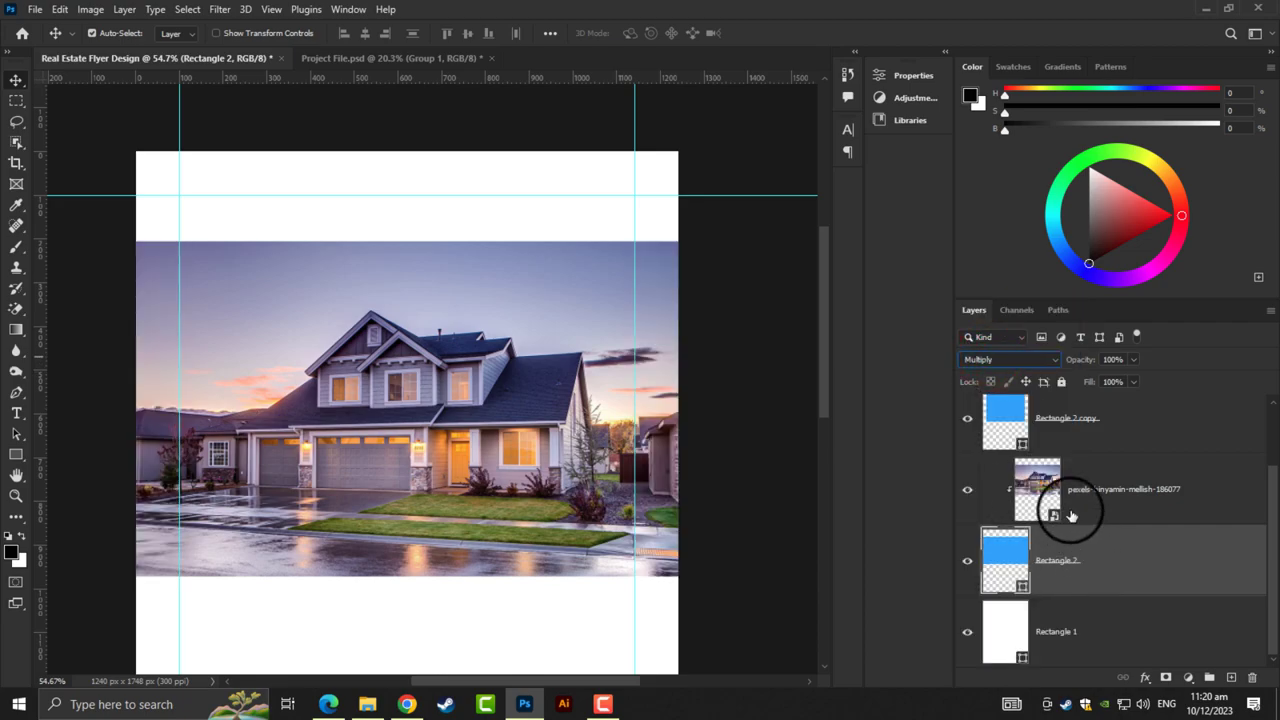
{"action": "left_click", "coordinate": [1008, 359]}
{"action": "left_click", "coordinate": [1005, 298]}
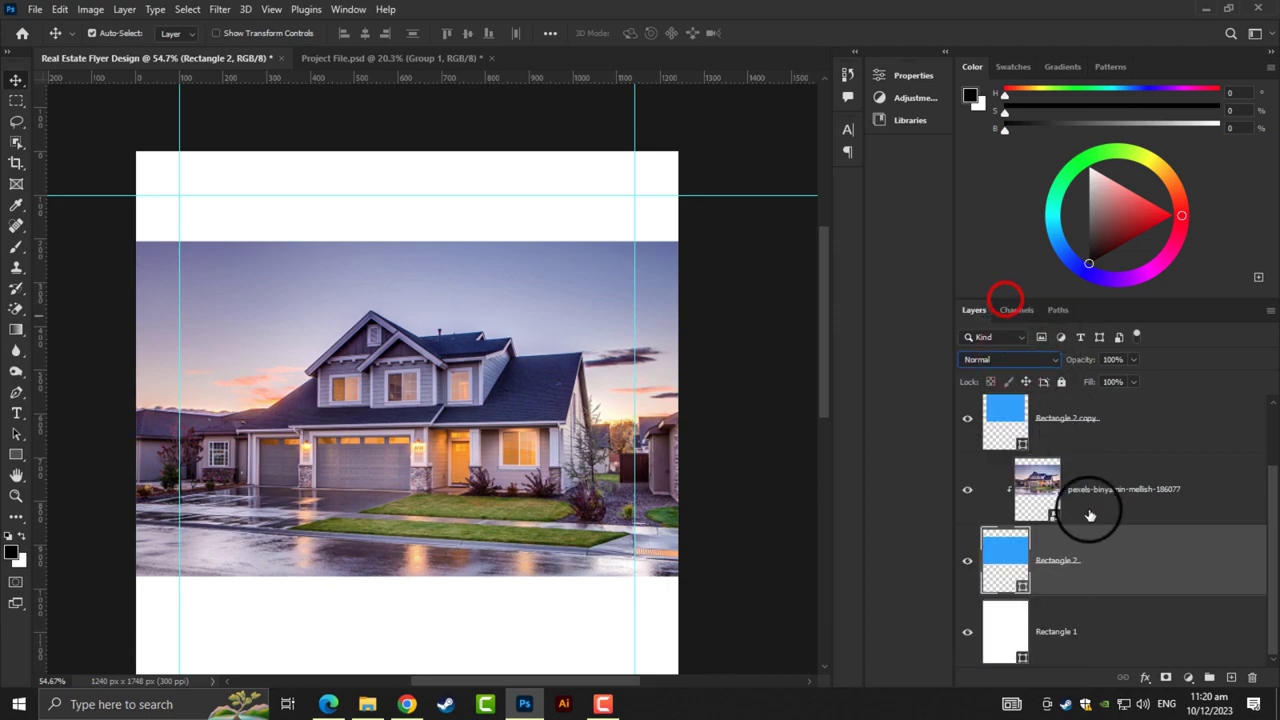
{"action": "left_click", "coordinate": [1090, 515]}
{"action": "left_click", "coordinate": [1005, 359]}
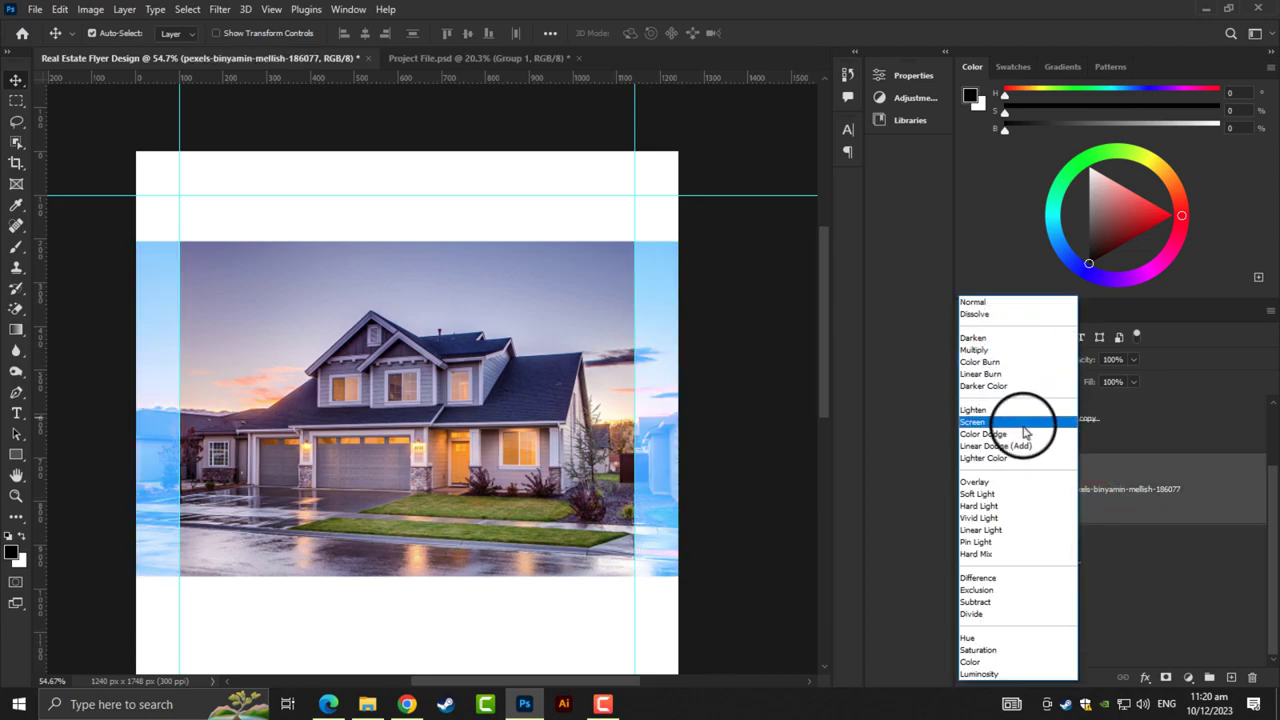
{"action": "left_click", "coordinate": [995, 352]}
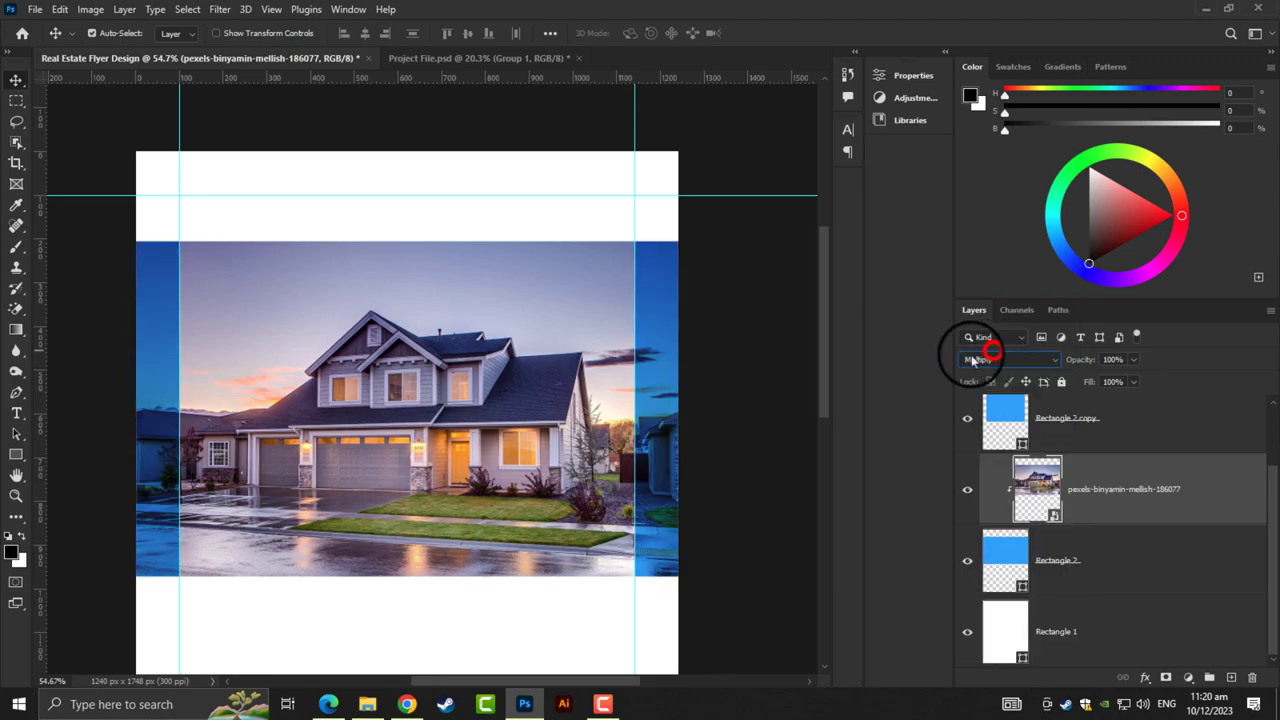
Zoom in to inspect the photo, then add a vertical guide down the page's middle
{"action": "left_click", "coordinate": [735, 364]}
{"action": "key", "text": "ctrl+0"}
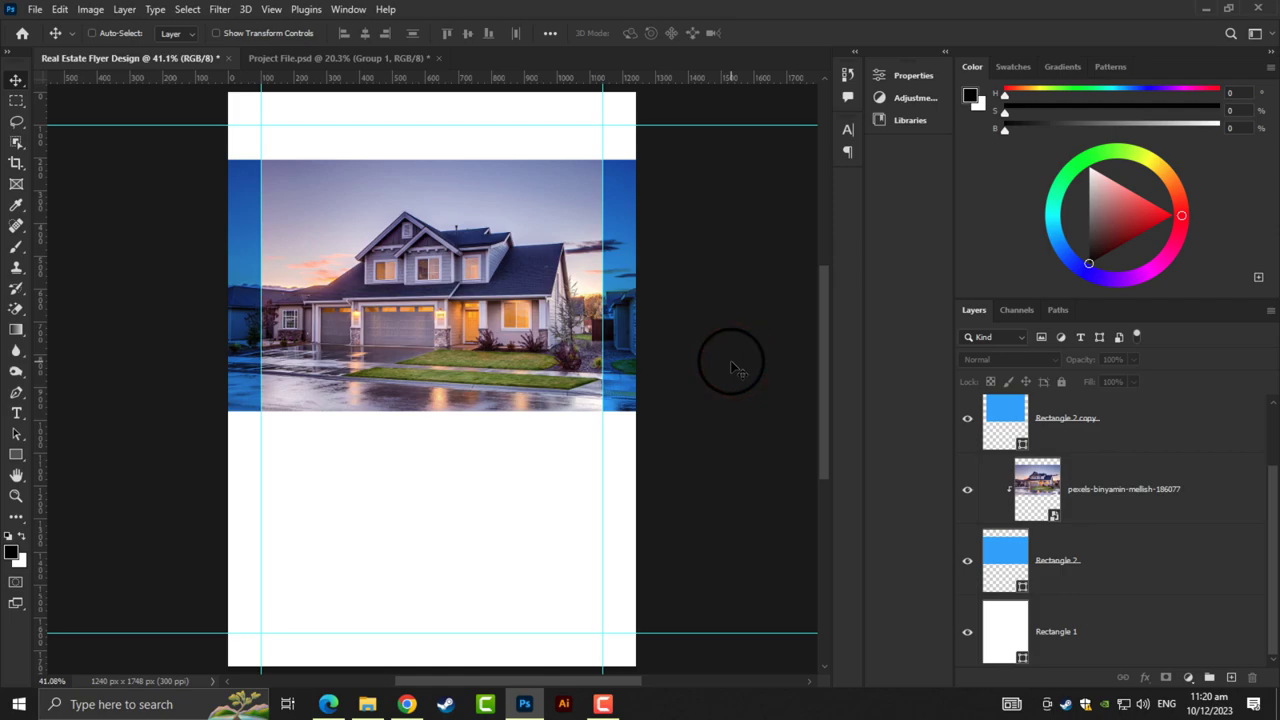
{"action": "key", "text": "ctrl+plus"}
{"action": "key", "text": "ctrl+plus"}
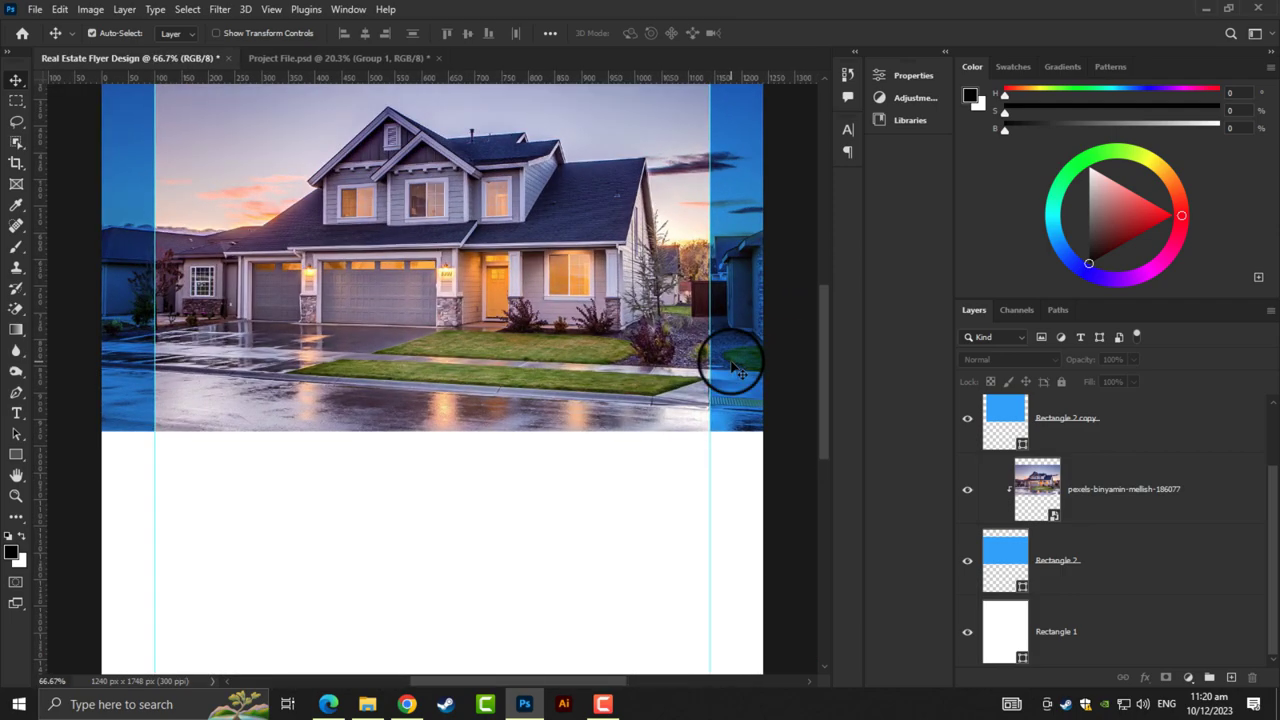
{"action": "left_click_drag", "start_coordinate": [376, 455], "coordinate": [480, 423]}
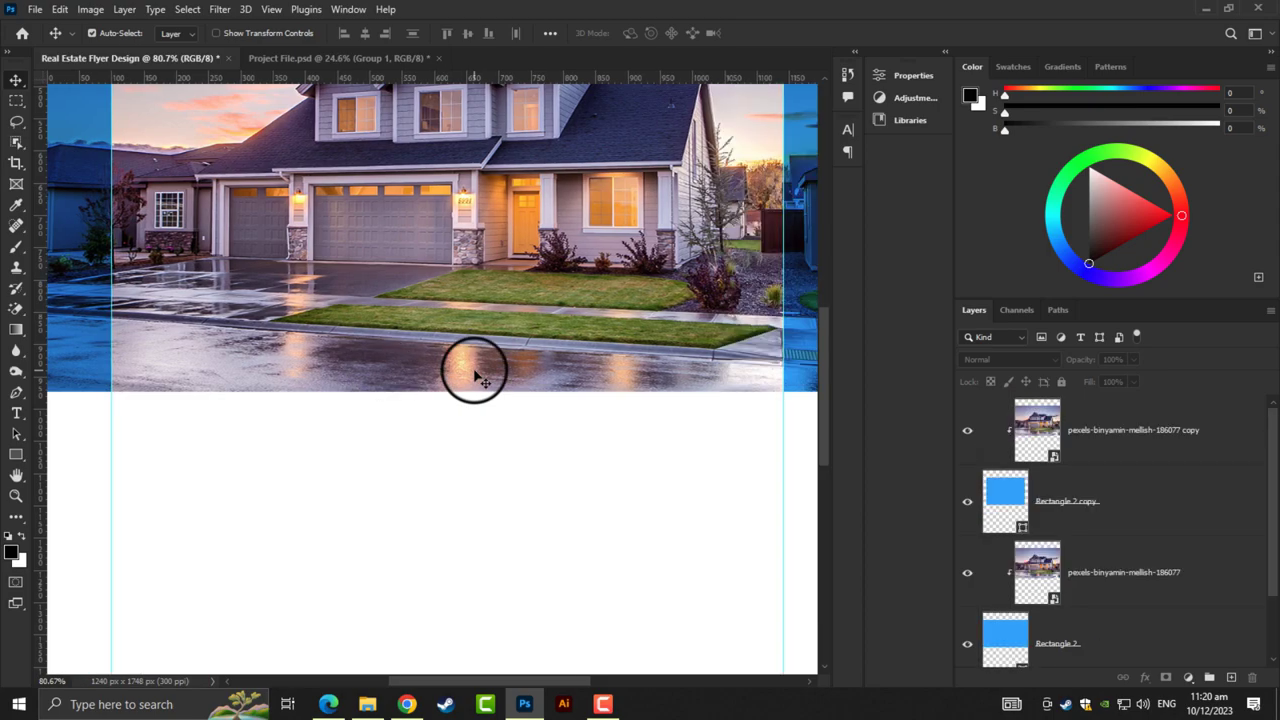
{"action": "key", "text": "ctrl+0"}
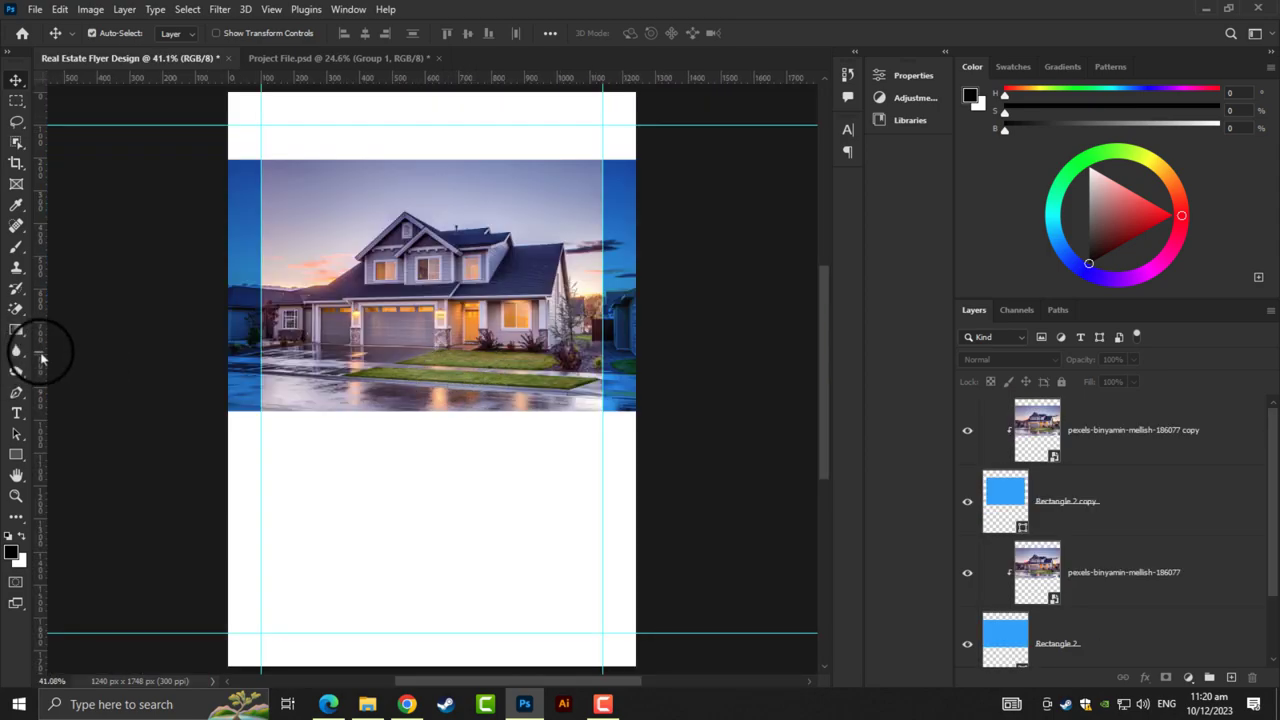
{"action": "mouse_move", "coordinate": [40, 358]}
{"action": "left_mouse_down"}
{"action": "mouse_move", "coordinate": [442, 365]}
{"action": "mouse_move", "coordinate": [430, 363]}
{"action": "left_mouse_up"}
{"action": "scroll", "coordinate": [316, 340], "scroll_direction": "up", "scroll_amount": 2}
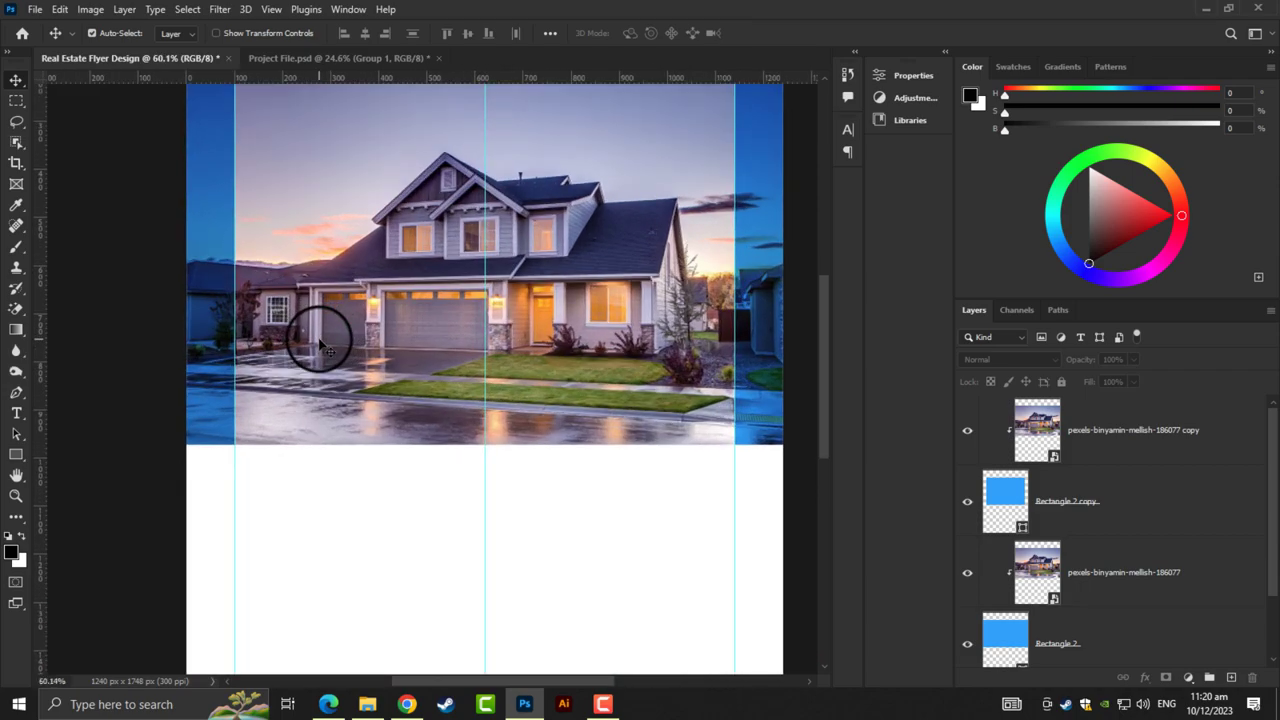
Draw a rectangle between the left and centre guides above the house photo copy
{"action": "left_click", "coordinate": [16, 454]}
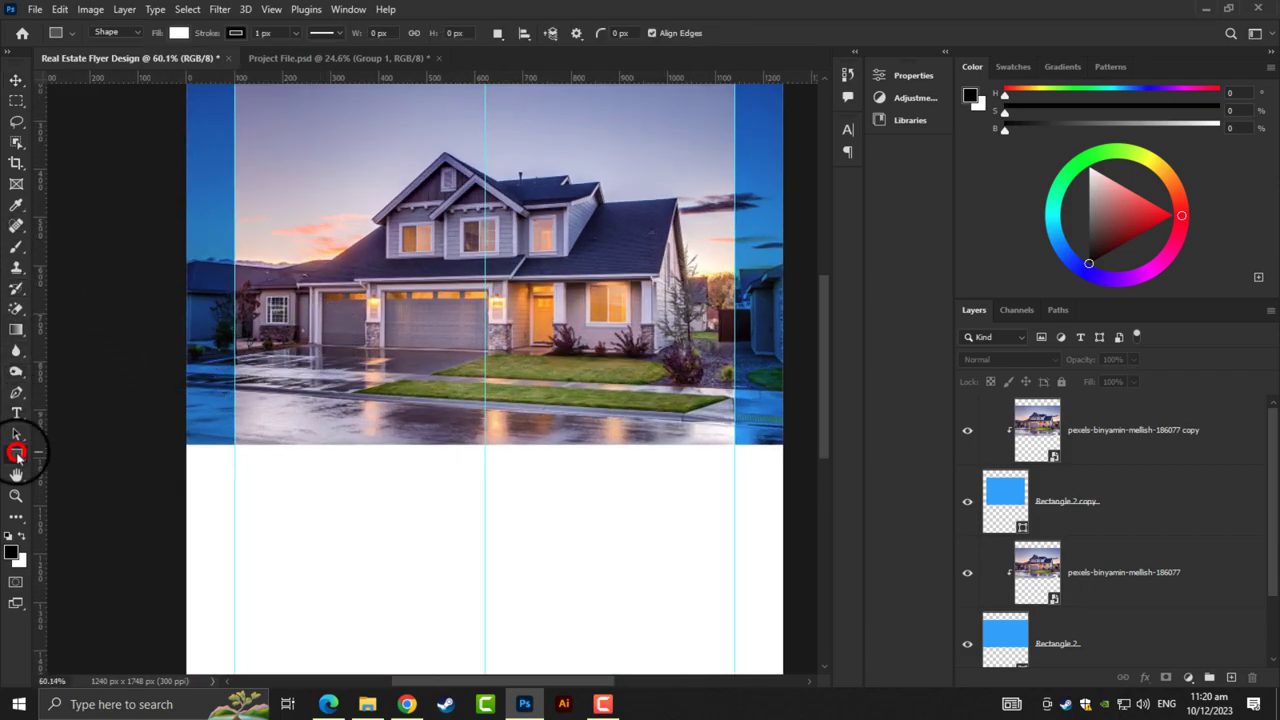
{"action": "left_click", "coordinate": [1105, 431]}
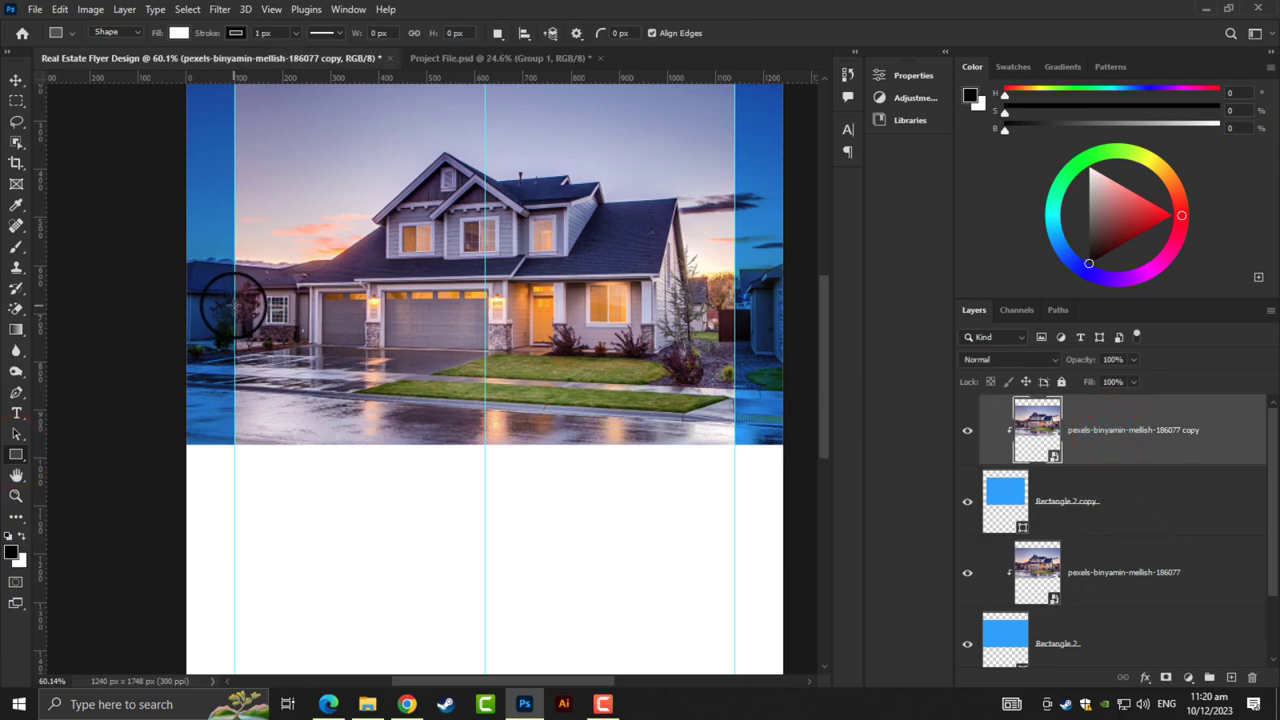
{"action": "left_click_drag", "start_coordinate": [233, 305], "coordinate": [487, 609]}
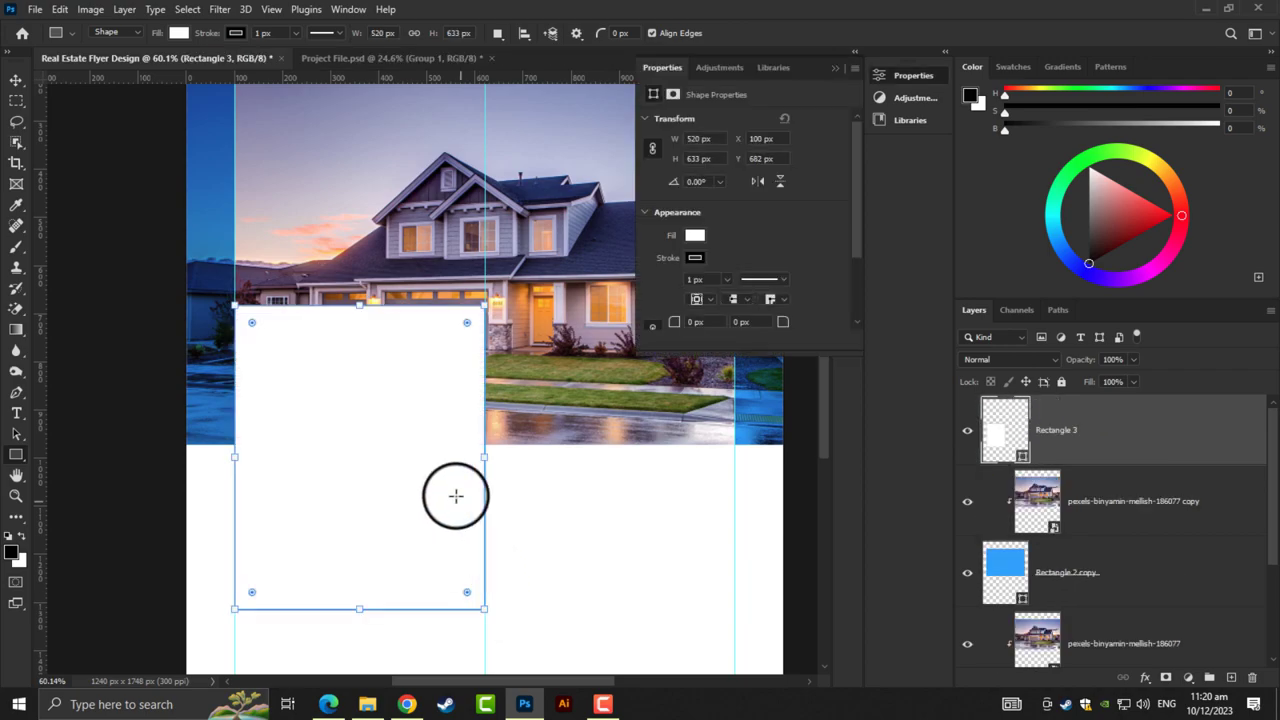
{"action": "scroll", "coordinate": [443, 481], "scroll_direction": "down", "scroll_amount": 2}
{"action": "left_click_drag", "start_coordinate": [430, 460], "coordinate": [409, 351]}
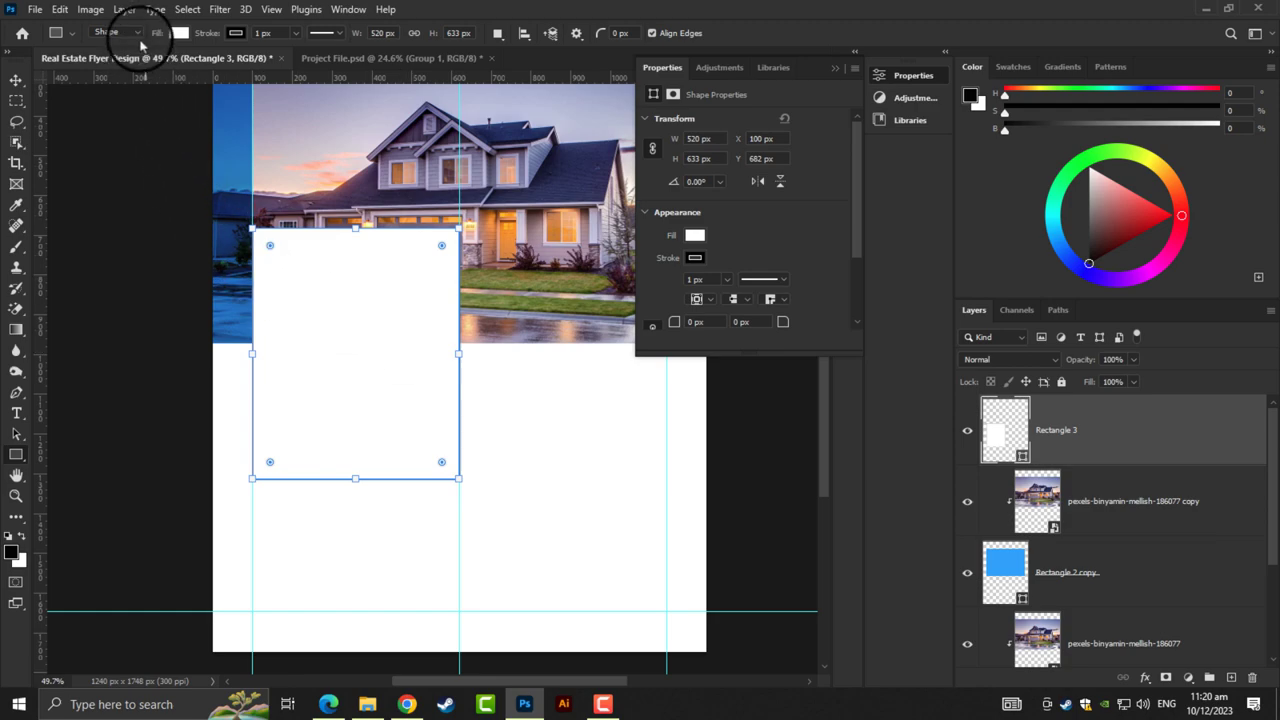
Set the rectangle's outline options and give it a blue gradient fill
{"action": "left_click", "coordinate": [236, 33]}
{"action": "left_click", "coordinate": [142, 63]}
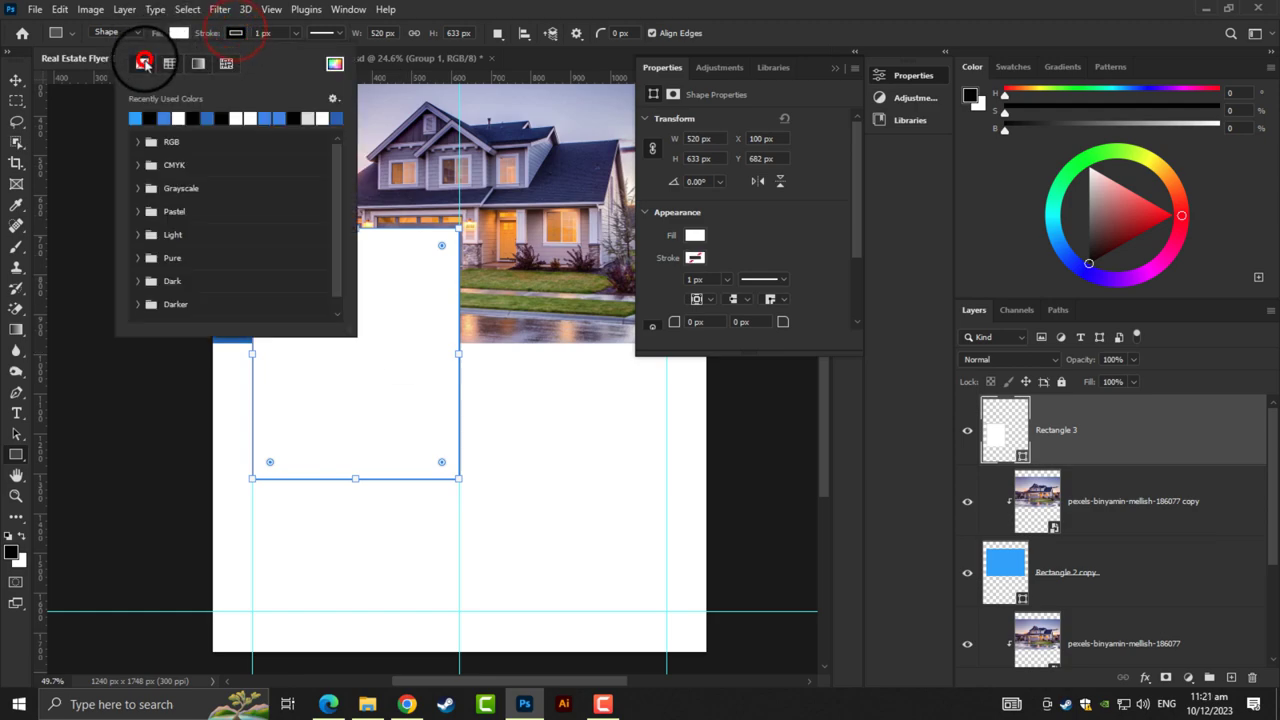
{"action": "left_click", "coordinate": [198, 63]}
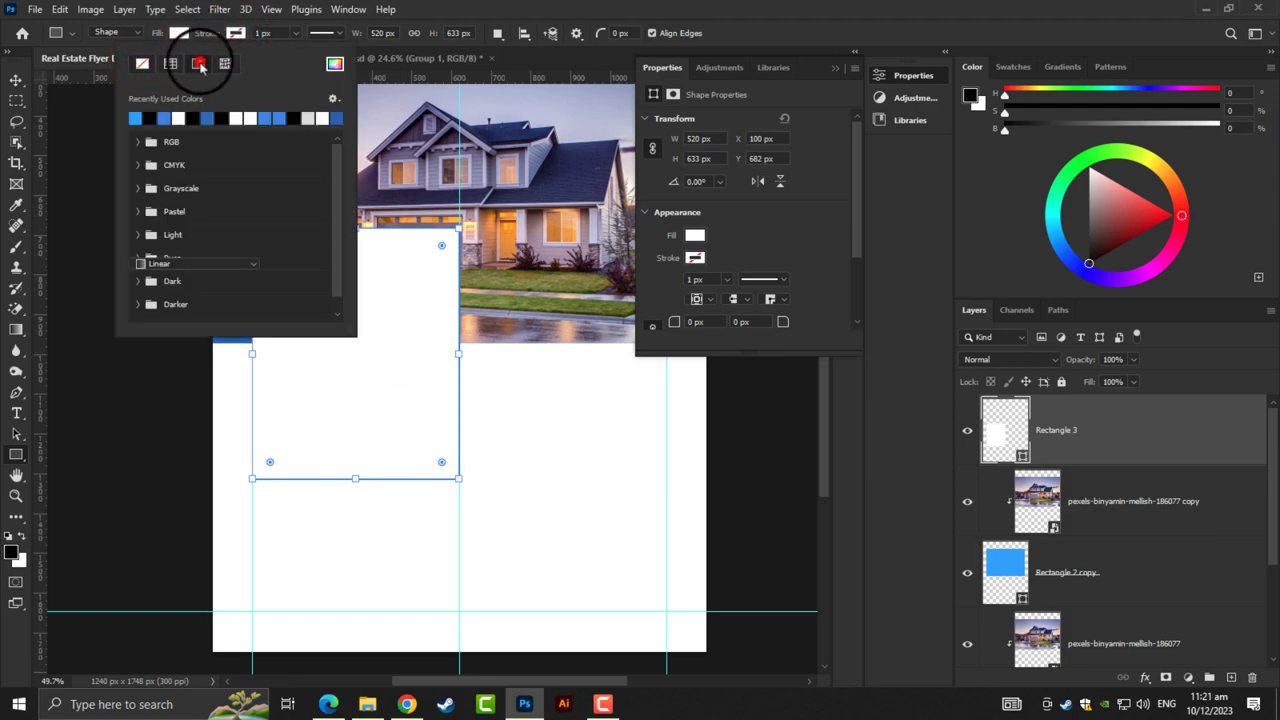
{"action": "left_click", "coordinate": [135, 118]}
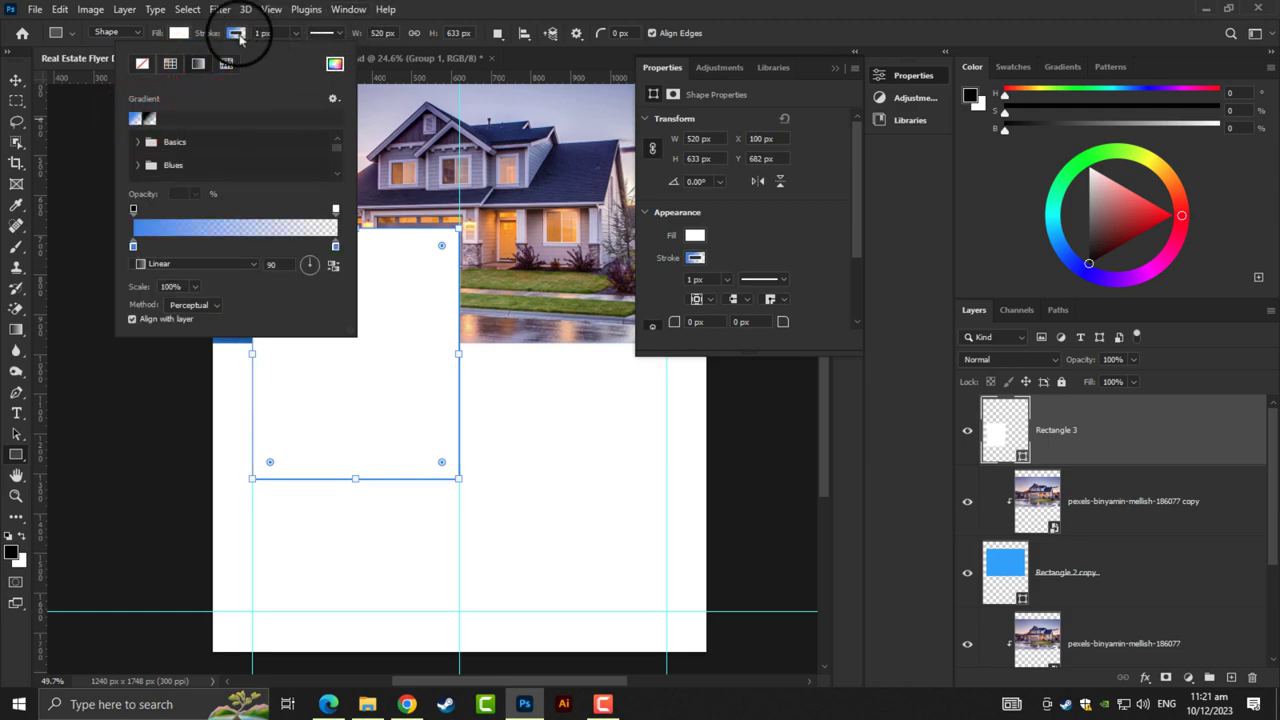
{"action": "left_click", "coordinate": [182, 33]}
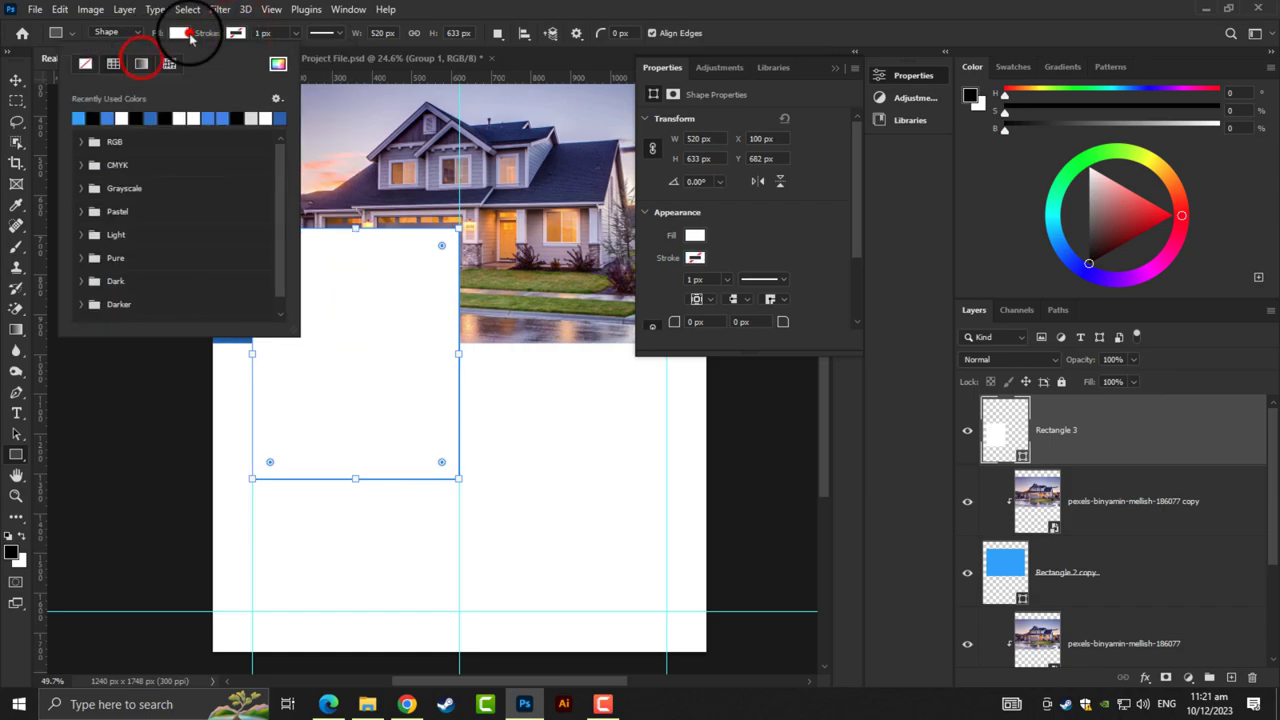
{"action": "left_click", "coordinate": [141, 63]}
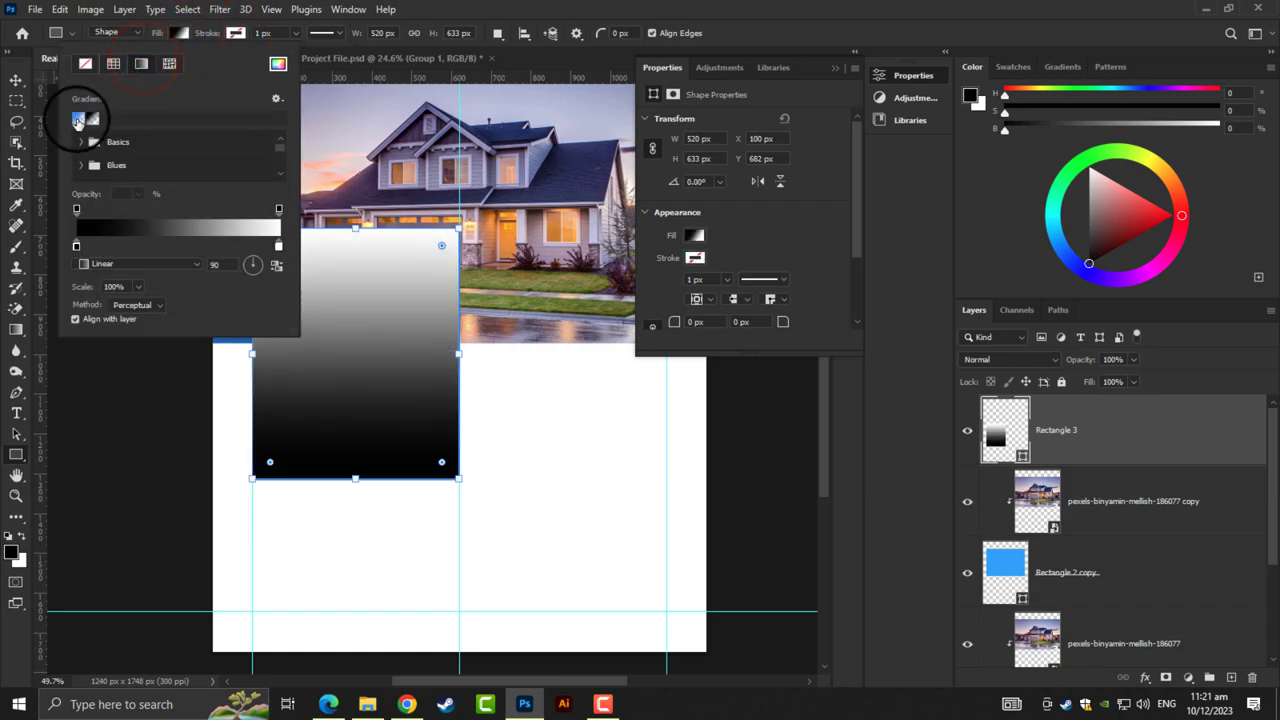
{"action": "left_click", "coordinate": [78, 120]}
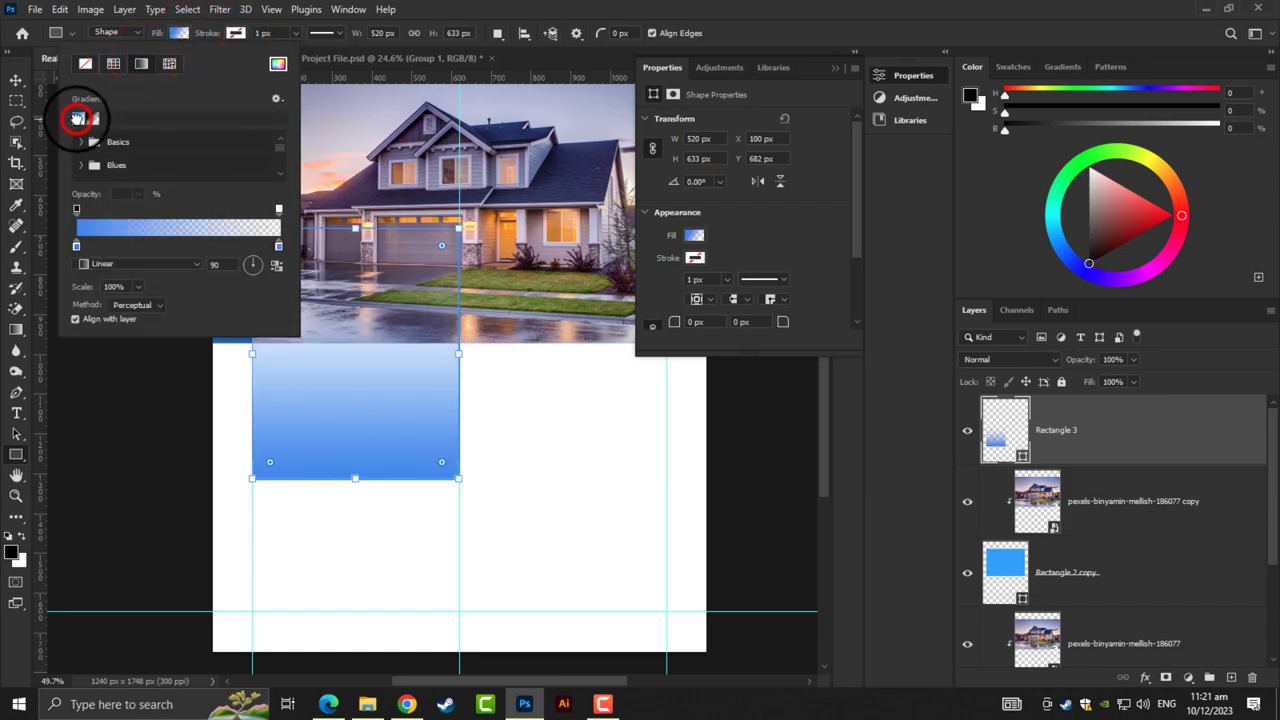
{"action": "left_click", "coordinate": [593, 7]}
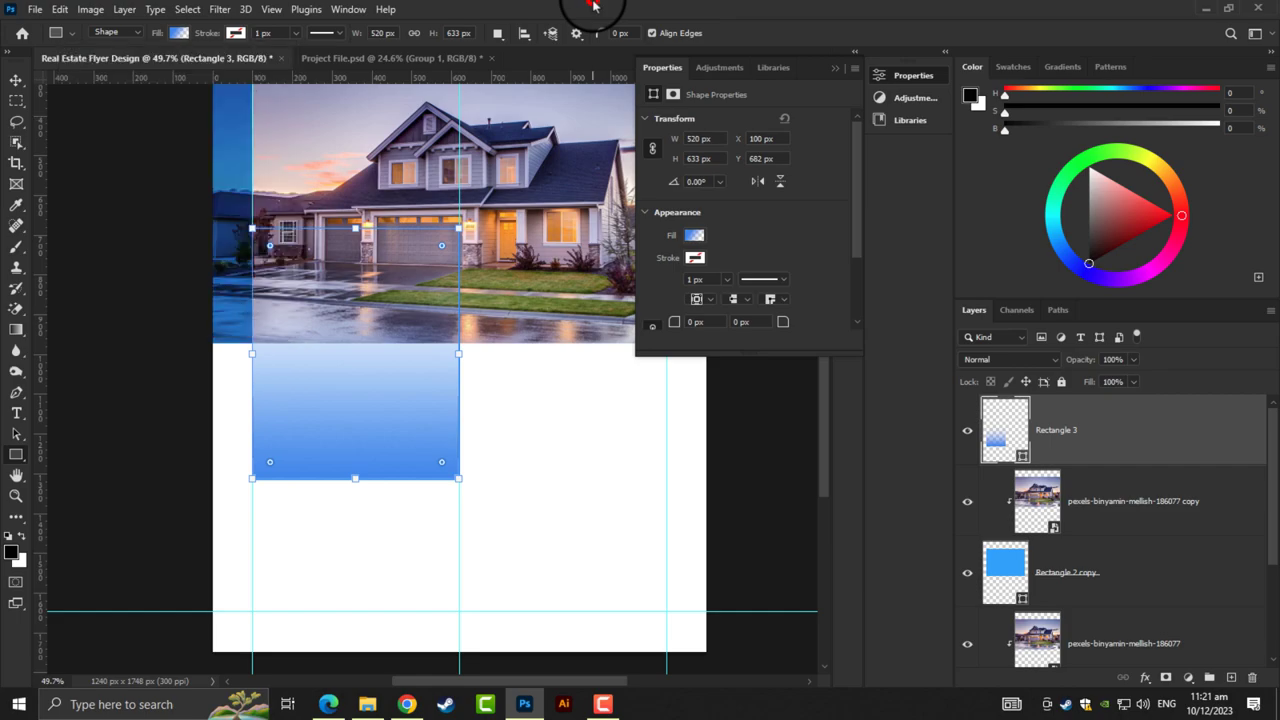
Shift the gradient upward over the house photo and confirm the fill settings
{"action": "double_click", "coordinate": [1015, 411]}
{"action": "left_click_drag", "start_coordinate": [383, 355], "coordinate": [422, 228]}
{"action": "left_click", "coordinate": [882, 215]}
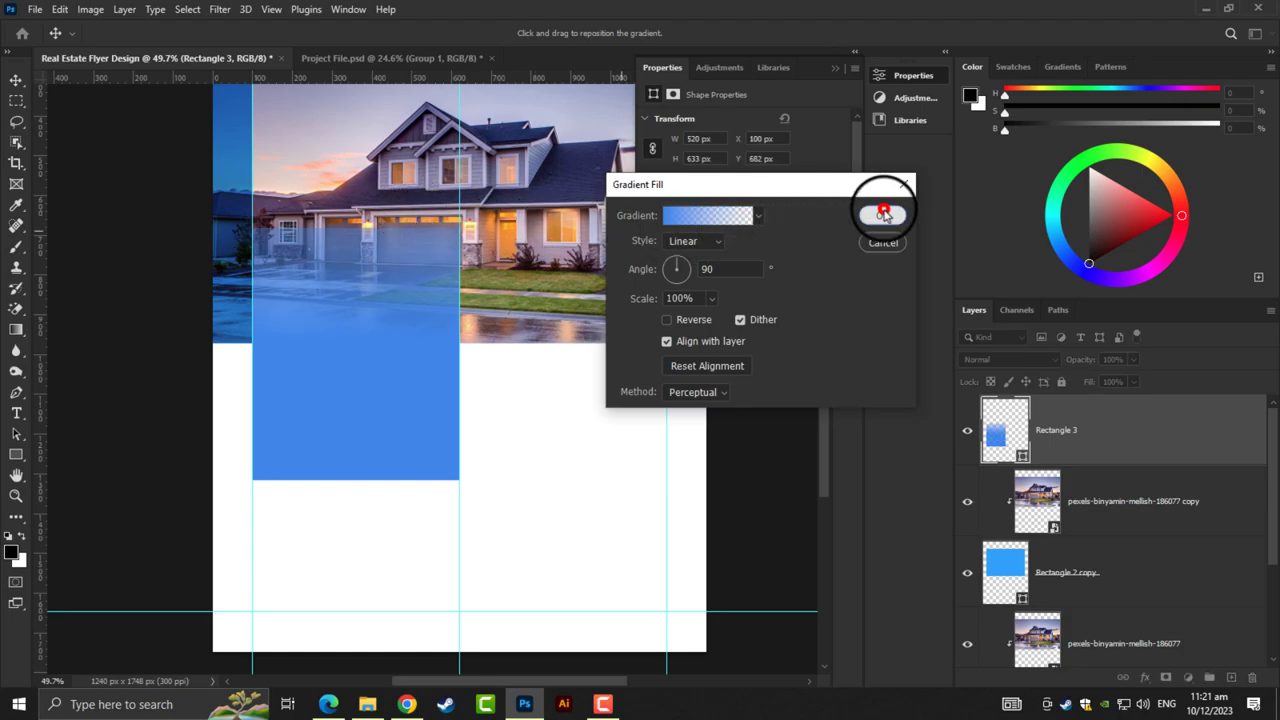
{"action": "key", "text": "v"}
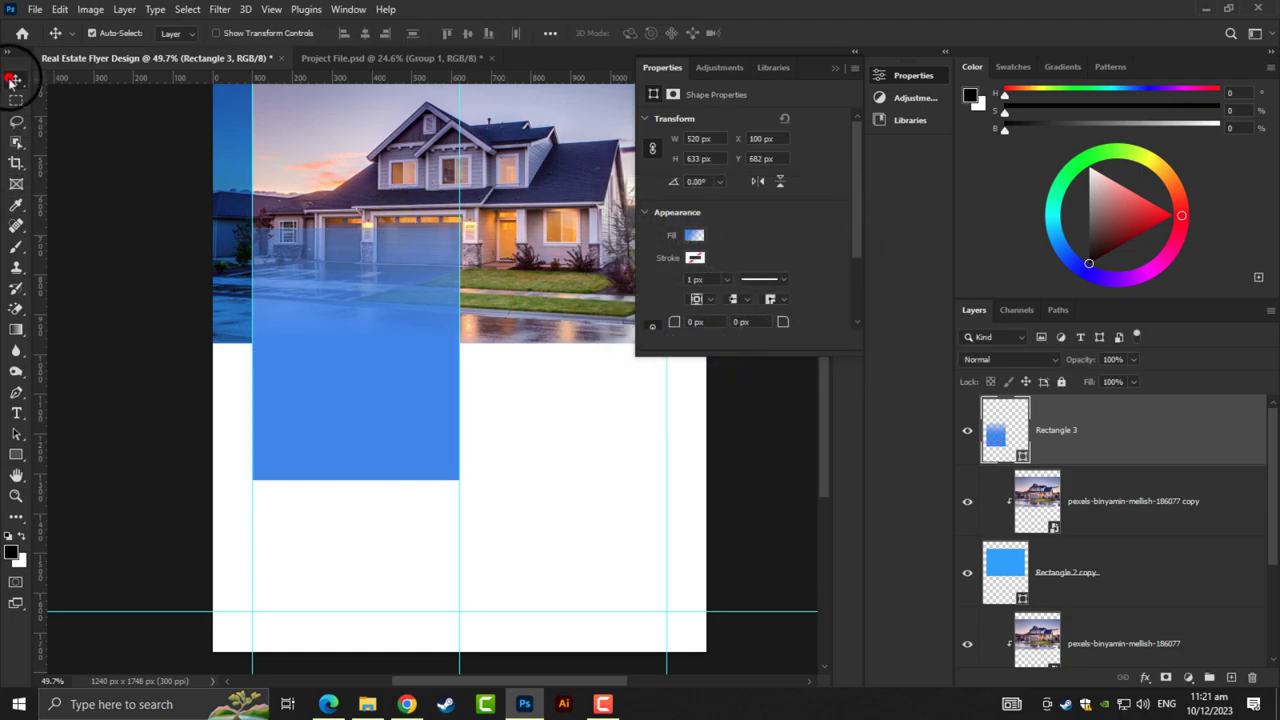
{"action": "left_click", "coordinate": [90, 124]}
{"action": "key", "text": "ctrl+0"}
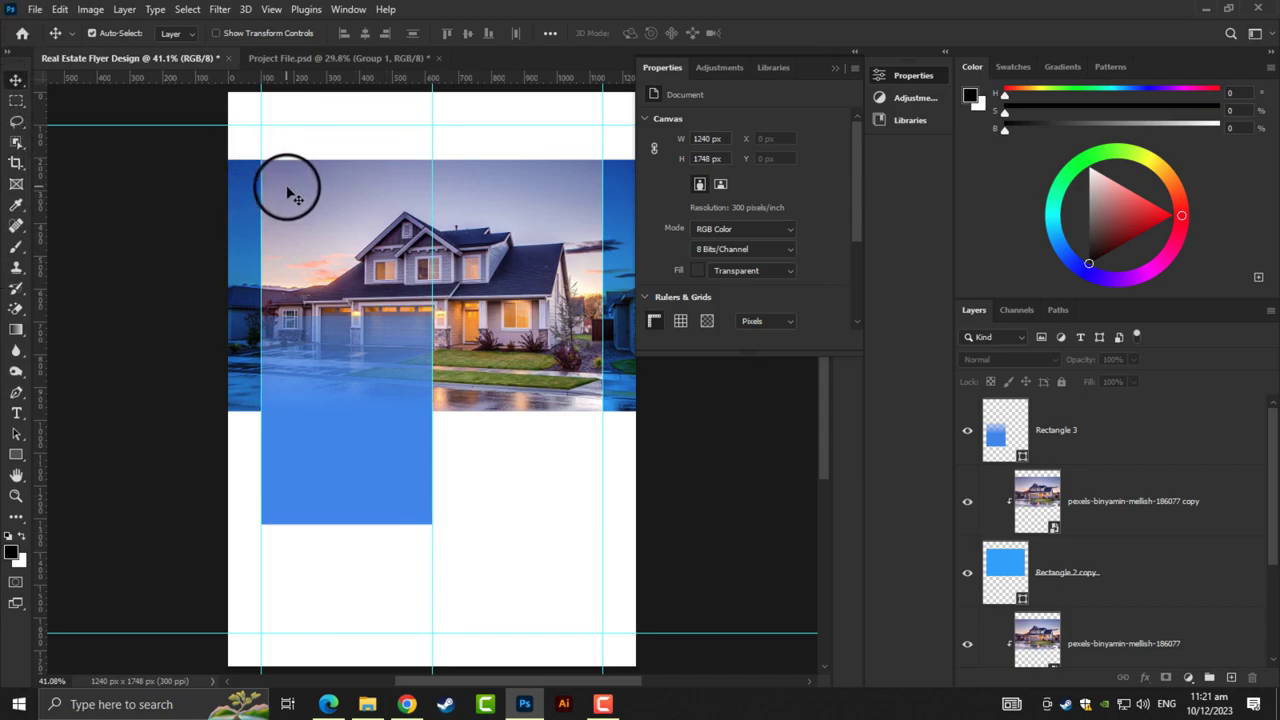
{"action": "scroll", "coordinate": [520, 438], "scroll_direction": "up", "scroll_amount": 3}
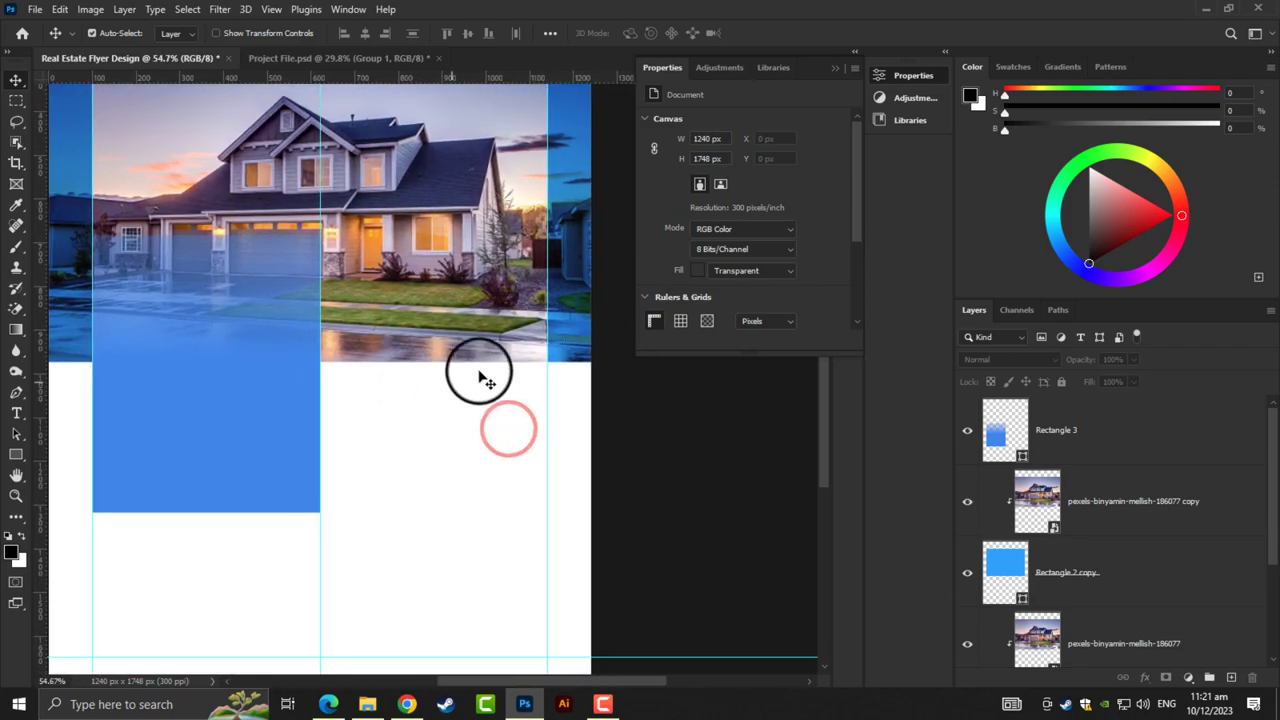
Draw a second rectangle in the right column and fit the flyer in the window
{"action": "left_click", "coordinate": [17, 453]}
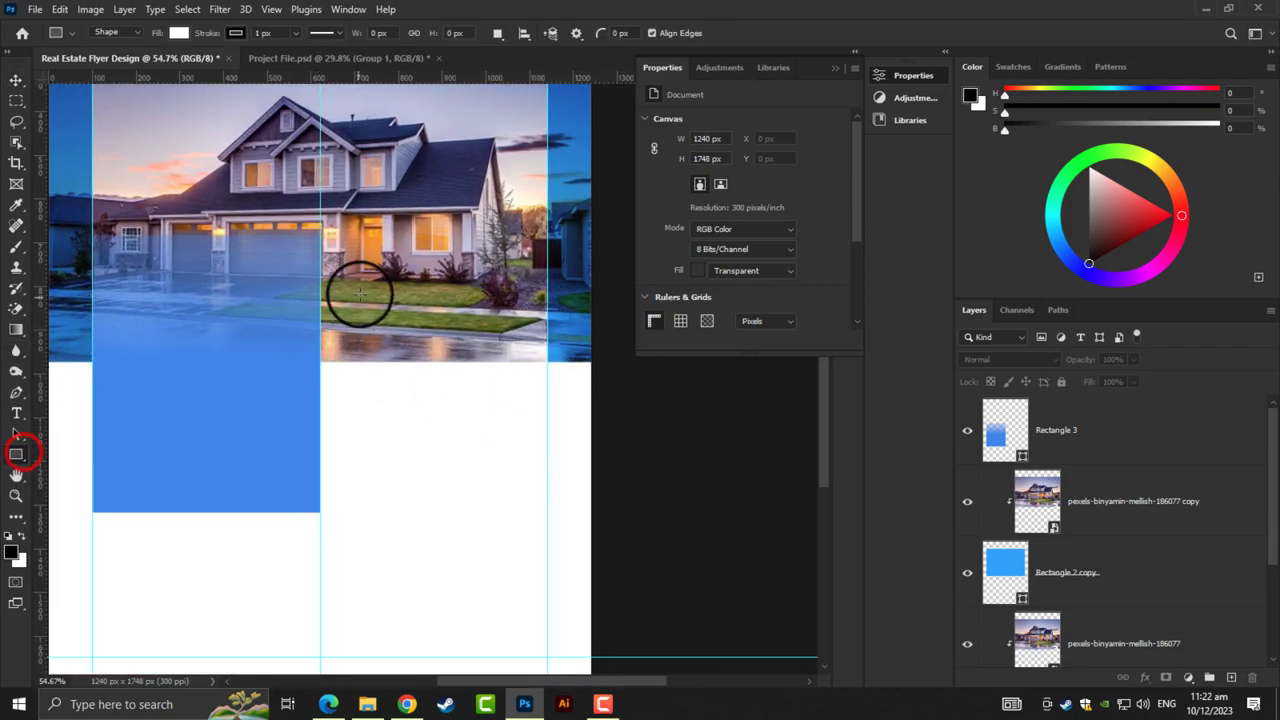
{"action": "left_click_drag", "start_coordinate": [319, 291], "coordinate": [541, 511]}
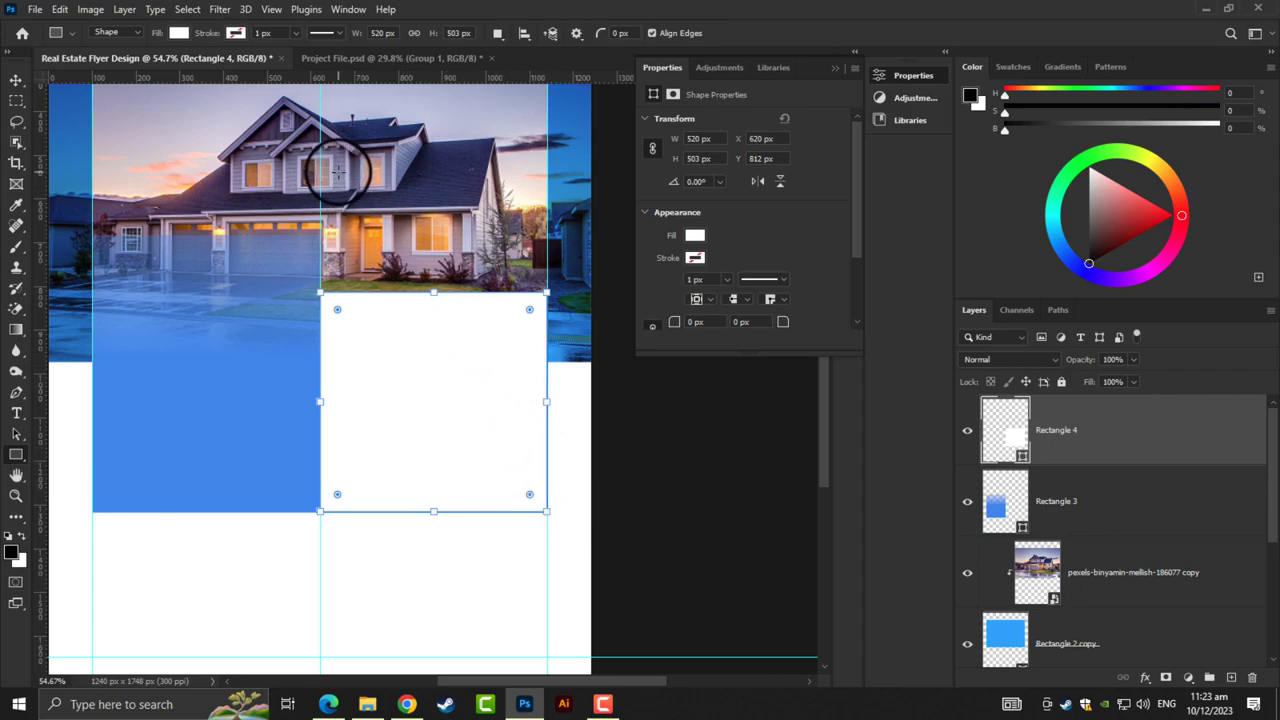
{"action": "scroll", "coordinate": [320, 530], "scroll_direction": "up", "scroll_amount": 3}
{"action": "scroll", "coordinate": [300, 490], "scroll_direction": "up", "scroll_amount": 3}
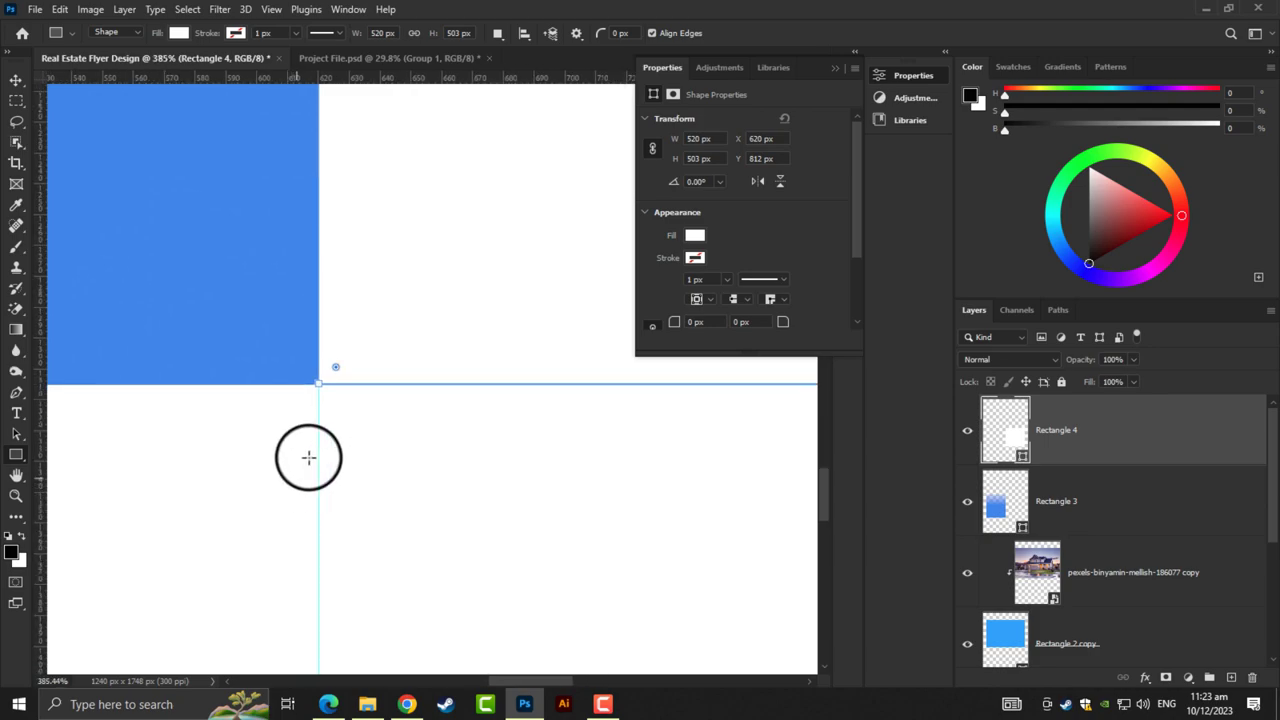
{"action": "scroll", "coordinate": [333, 415], "scroll_direction": "up", "scroll_amount": 2}
{"action": "key", "text": "ctrl+0"}
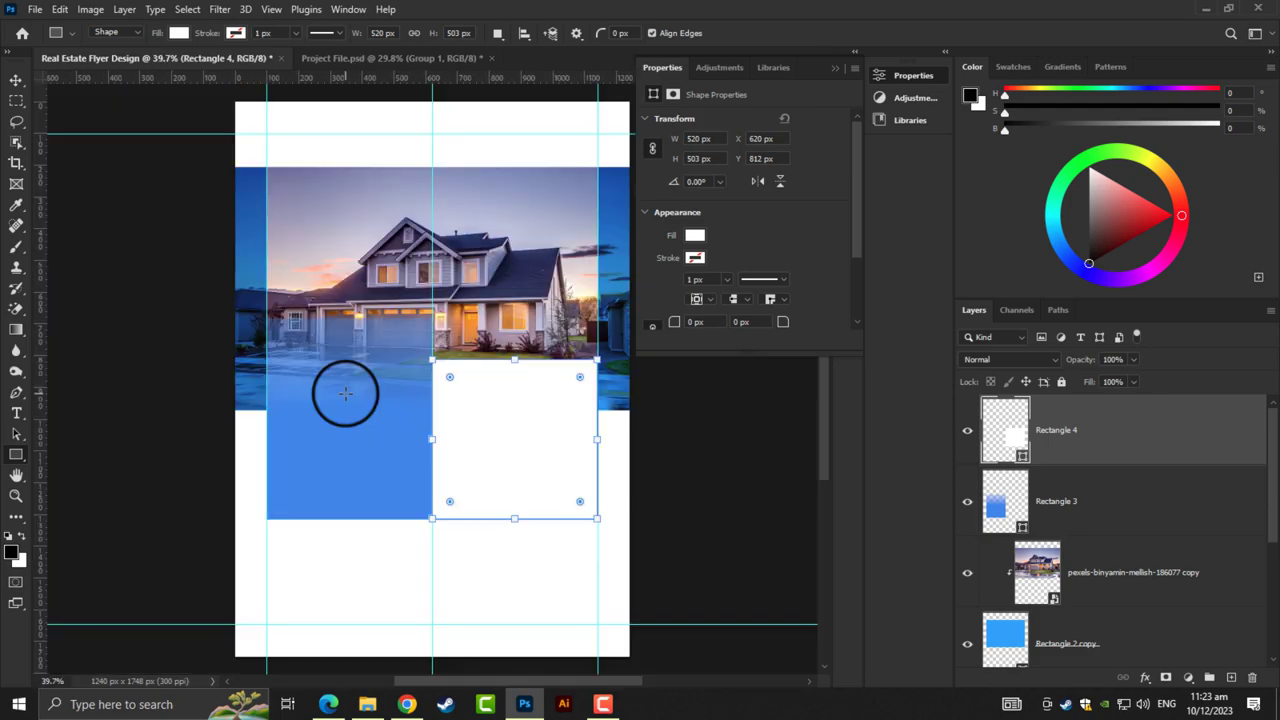
Embed the kitchen photo pexels-mark-2724749 from Downloads and commit its placement
{"action": "left_click", "coordinate": [34, 9]}
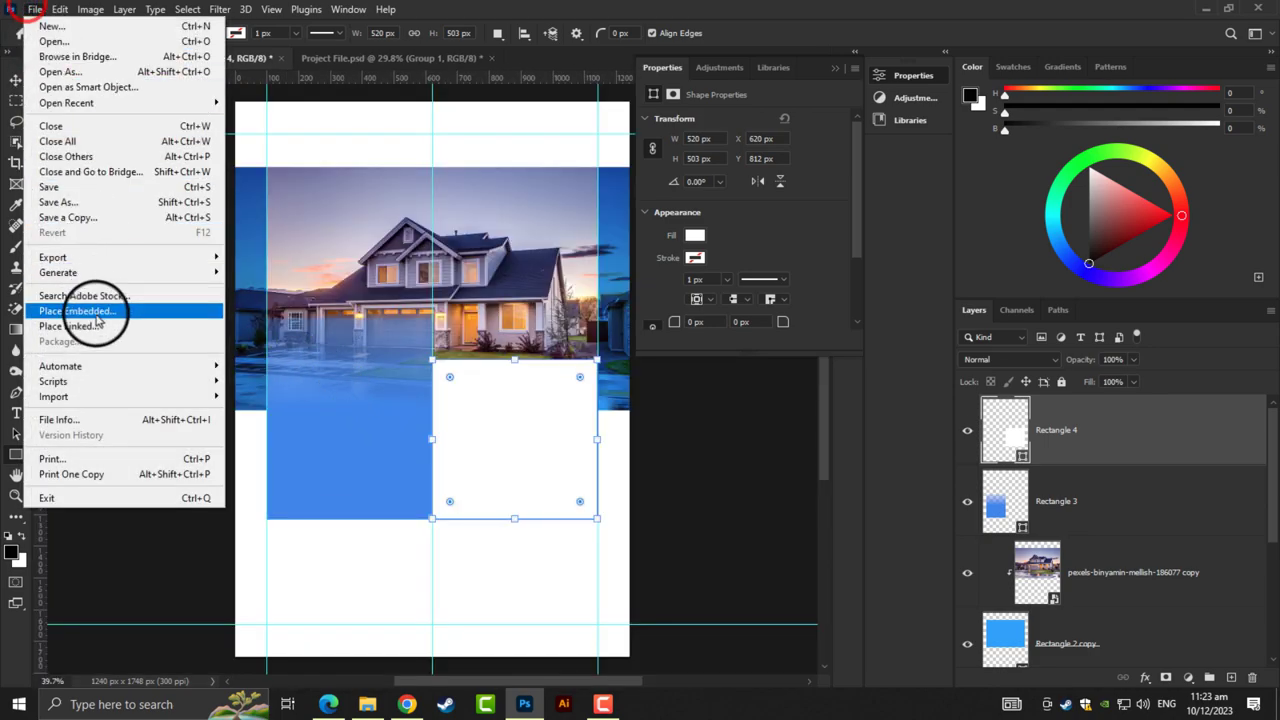
{"action": "left_click", "coordinate": [103, 311]}
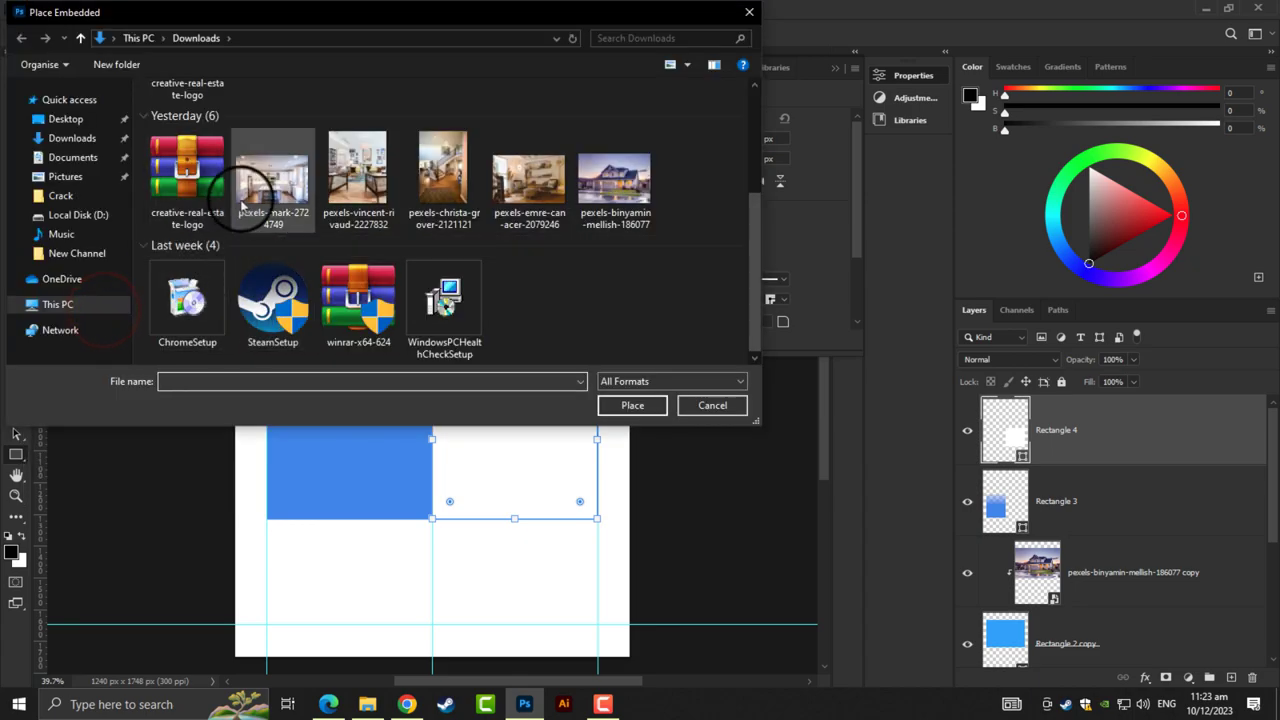
{"action": "double_click", "coordinate": [240, 198]}
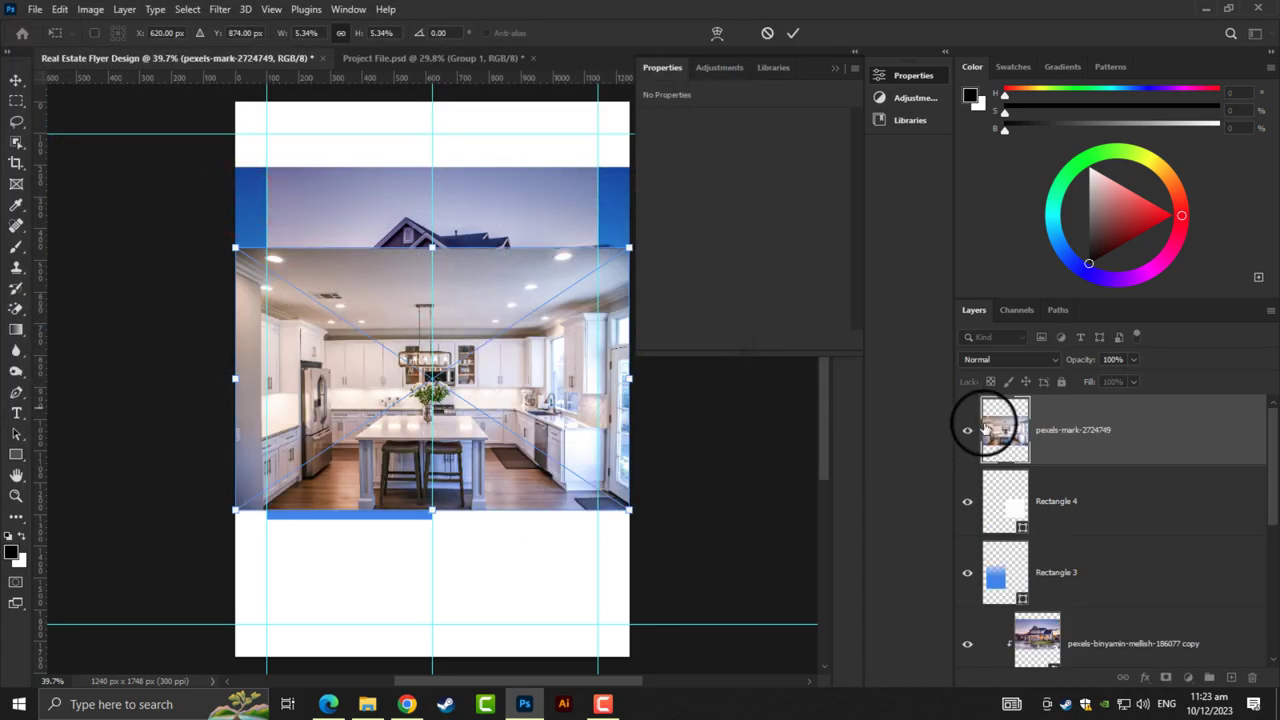
{"action": "left_click", "coordinate": [1066, 430]}
{"action": "right_click", "coordinate": [1066, 430]}
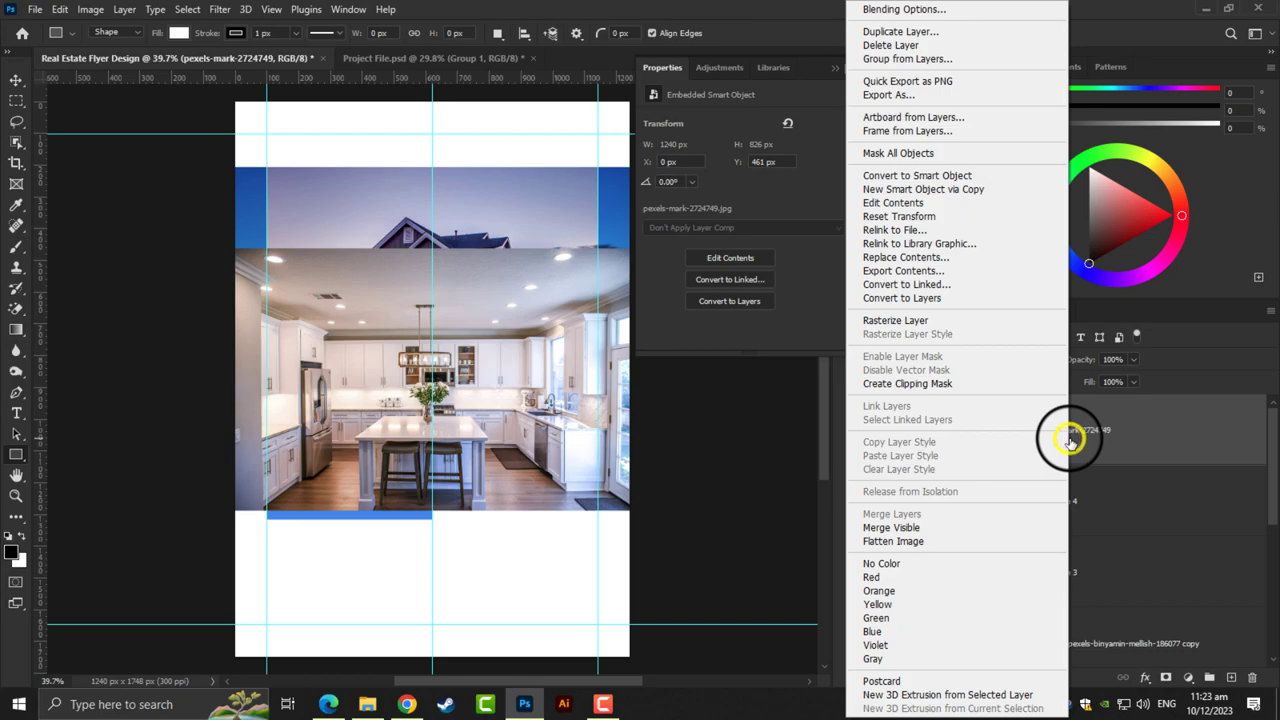
Clip the kitchen photo to Rectangle 4 and scale it to 754 × 503 px to fill the square
{"action": "left_click", "coordinate": [983, 381]}
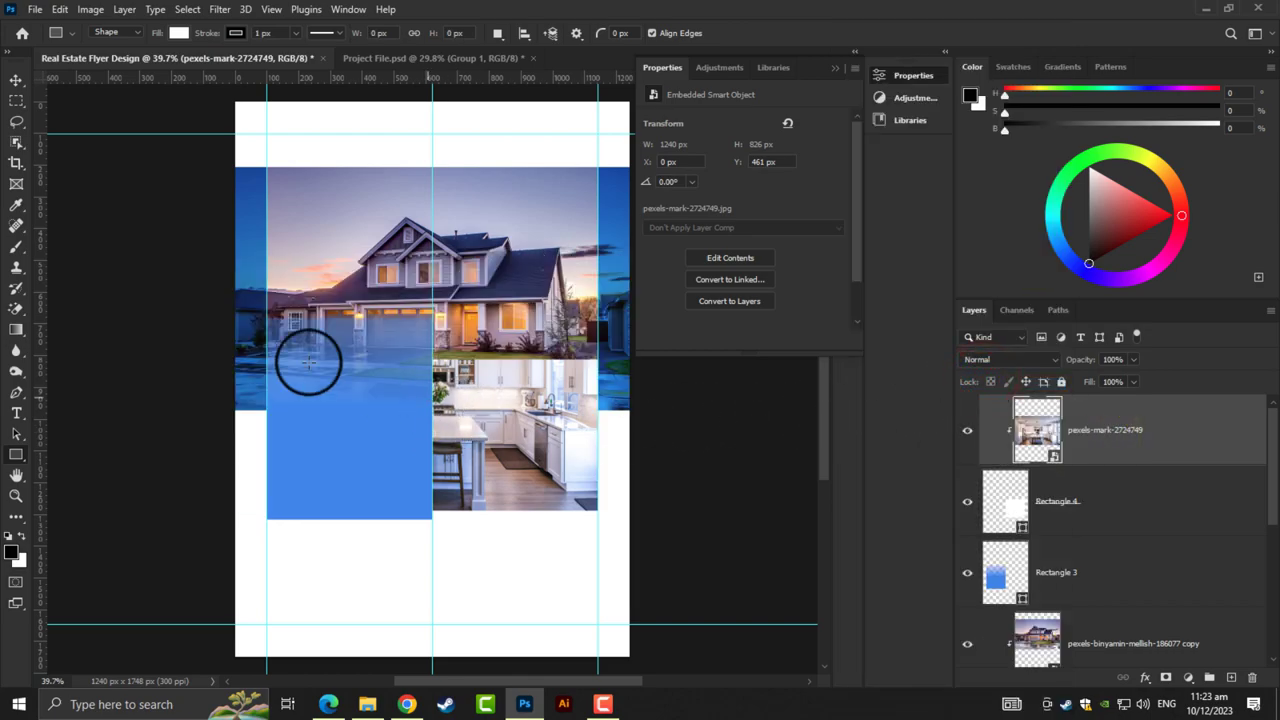
{"action": "left_click", "coordinate": [15, 80]}
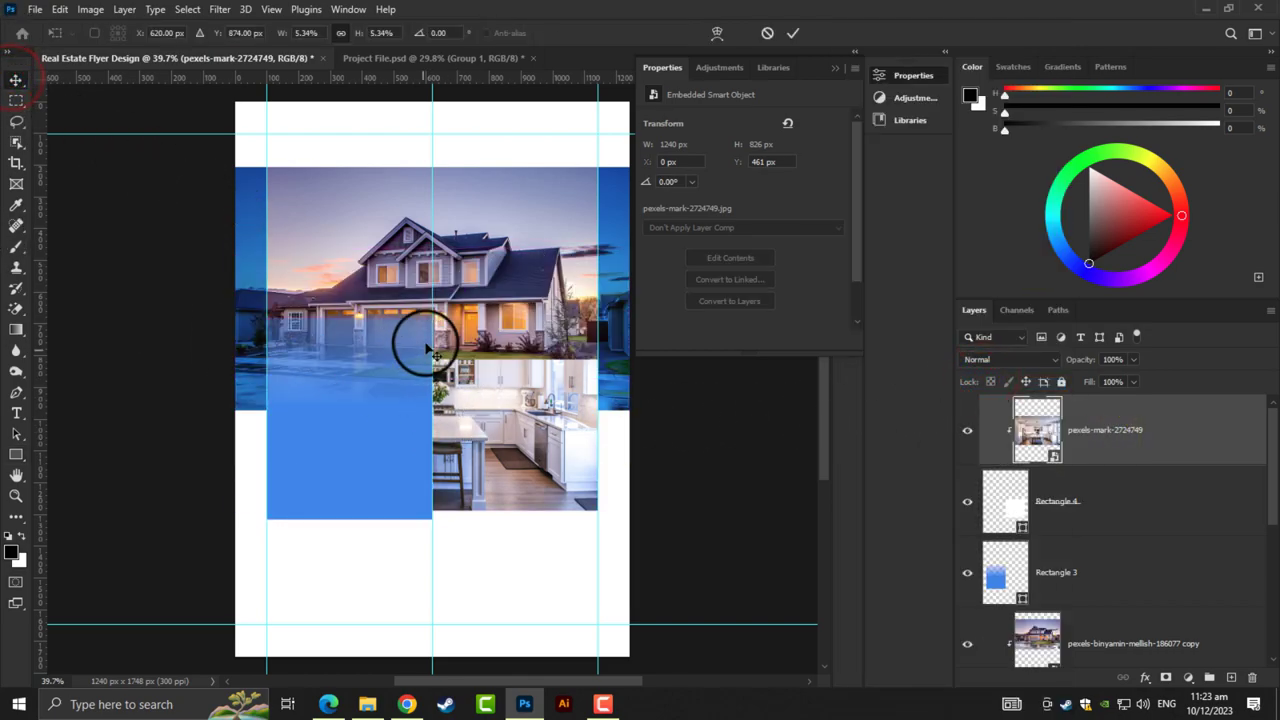
{"action": "key", "text": "ctrl+t"}
{"action": "mouse_move", "coordinate": [432, 245]}
{"action": "left_mouse_down"}
{"action": "mouse_move", "coordinate": [430, 290]}
{"action": "mouse_move", "coordinate": [487, 420]}
{"action": "mouse_move", "coordinate": [571, 432]}
{"action": "left_mouse_up"}
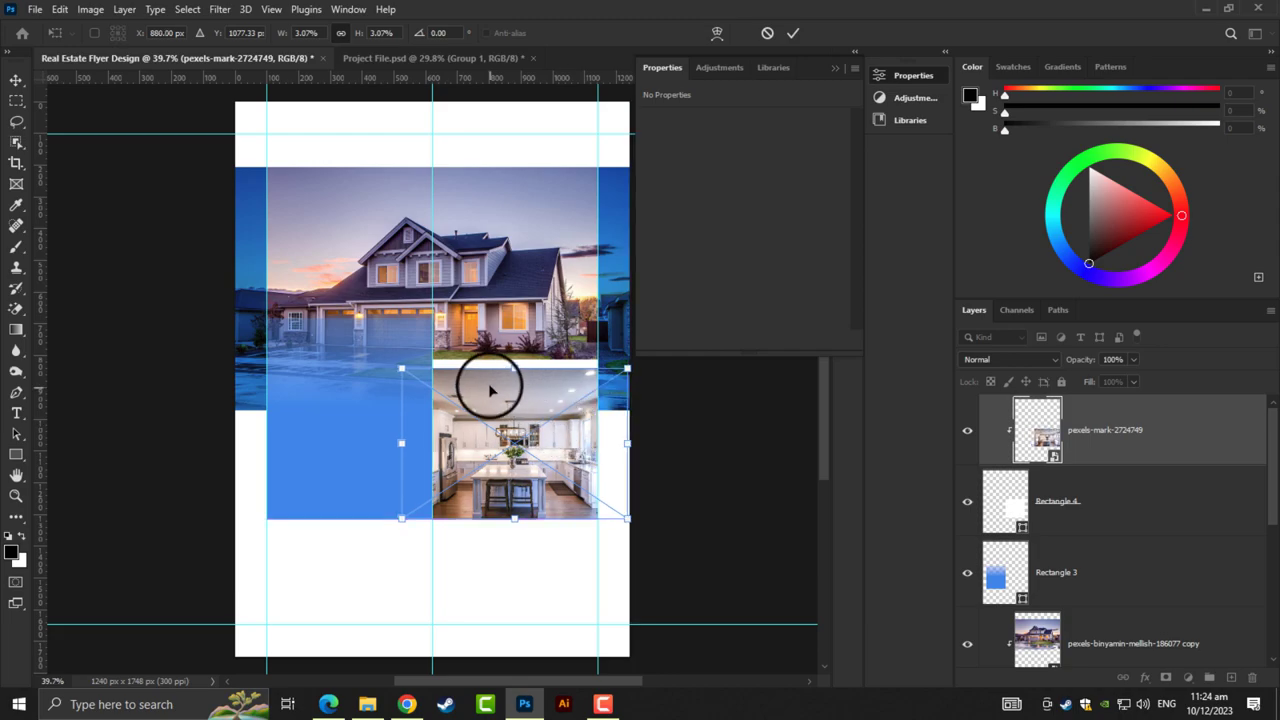
{"action": "left_click_drag", "start_coordinate": [514, 368], "coordinate": [514, 358]}
{"action": "scroll", "coordinate": [513, 440], "scroll_direction": "up", "scroll_amount": 2}
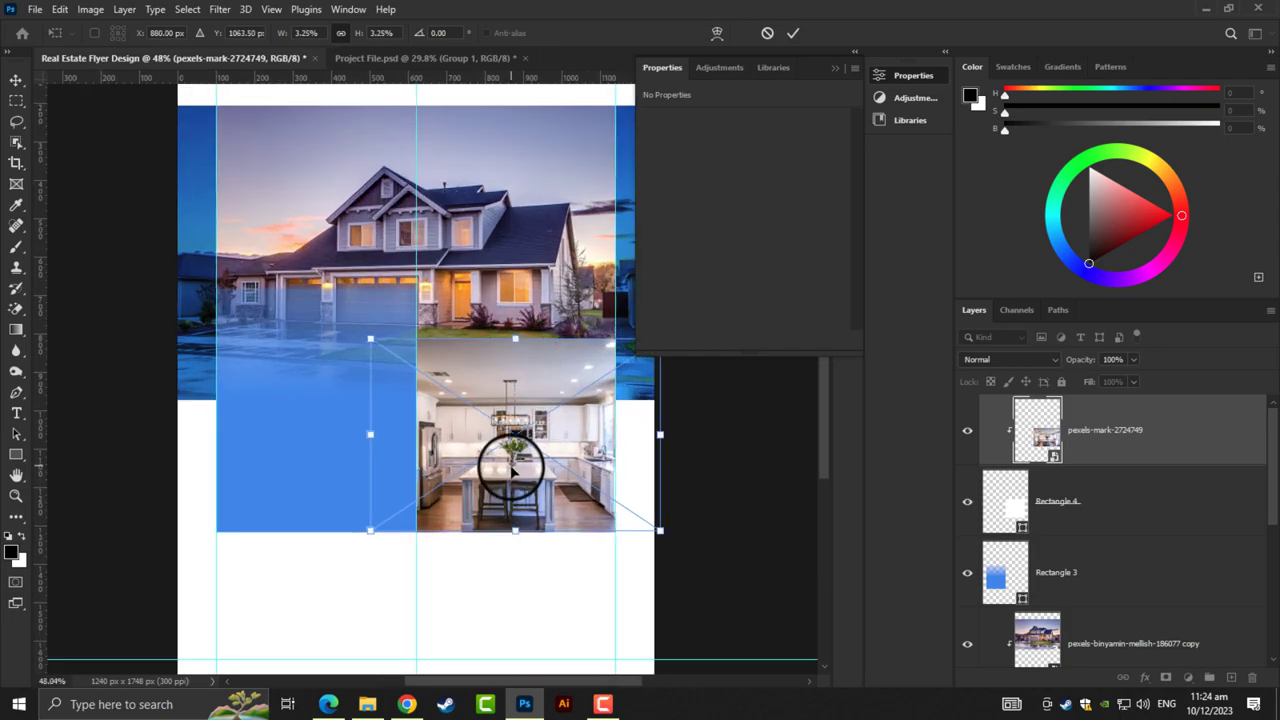
{"action": "scroll", "coordinate": [514, 463], "scroll_direction": "up", "scroll_amount": 3}
{"action": "key", "text": "Return"}
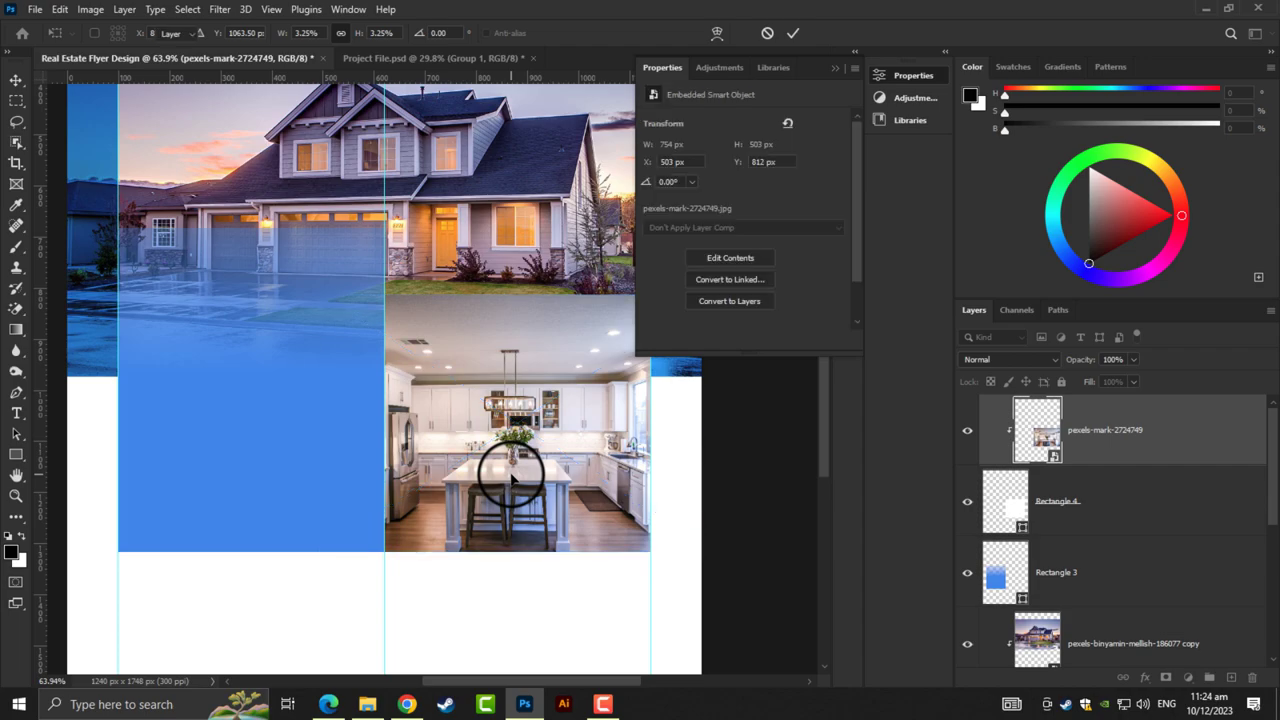
{"action": "scroll", "coordinate": [514, 463], "scroll_direction": "up", "scroll_amount": 2}
{"action": "scroll", "coordinate": [531, 460], "scroll_direction": "up", "scroll_amount": 3}
{"action": "scroll", "coordinate": [566, 483], "scroll_direction": "up", "scroll_amount": 1}
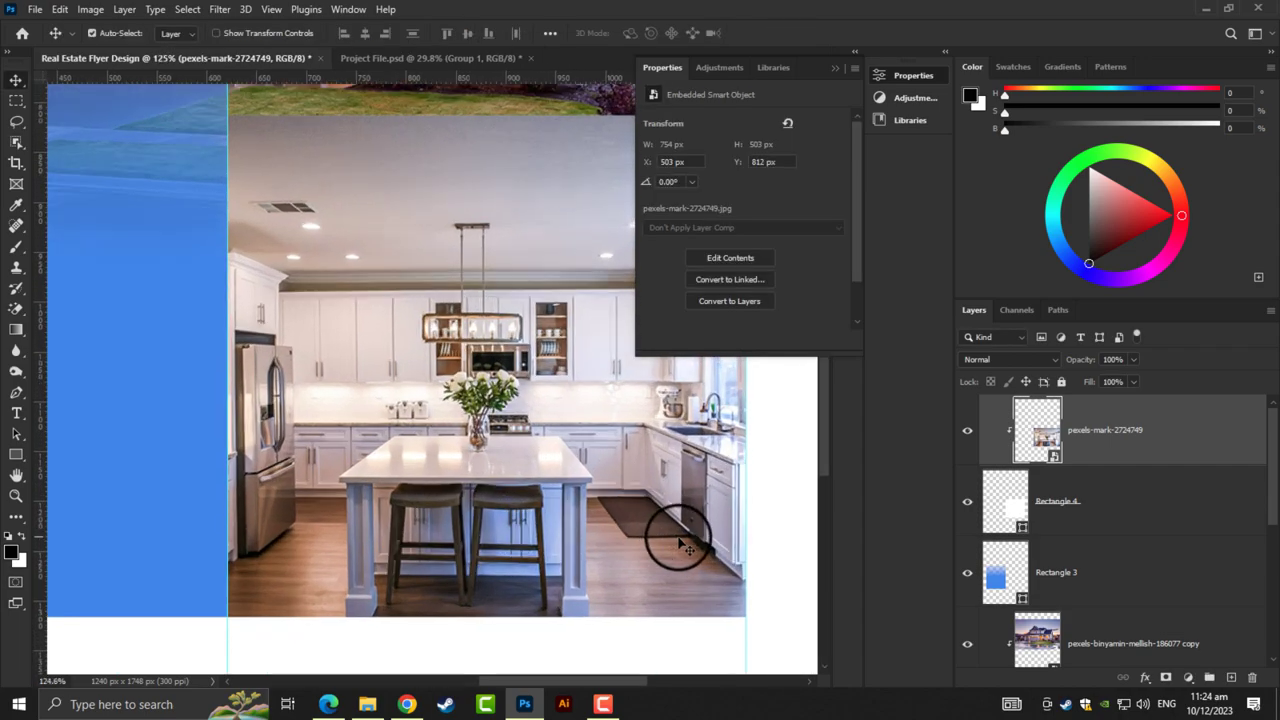
{"action": "left_click", "coordinate": [1066, 508]}
Give Rectangle 4 an 18 px white inside stroke
{"action": "right_click", "coordinate": [1066, 508]}
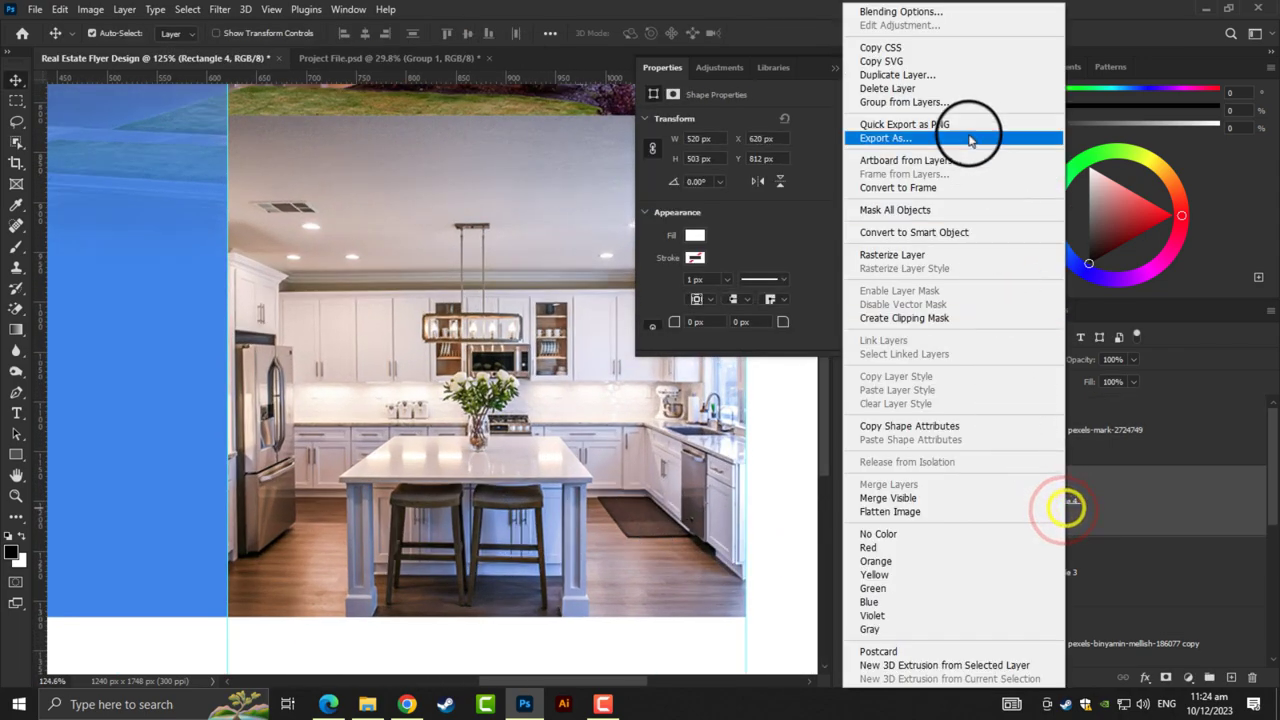
{"action": "left_click", "coordinate": [912, 12]}
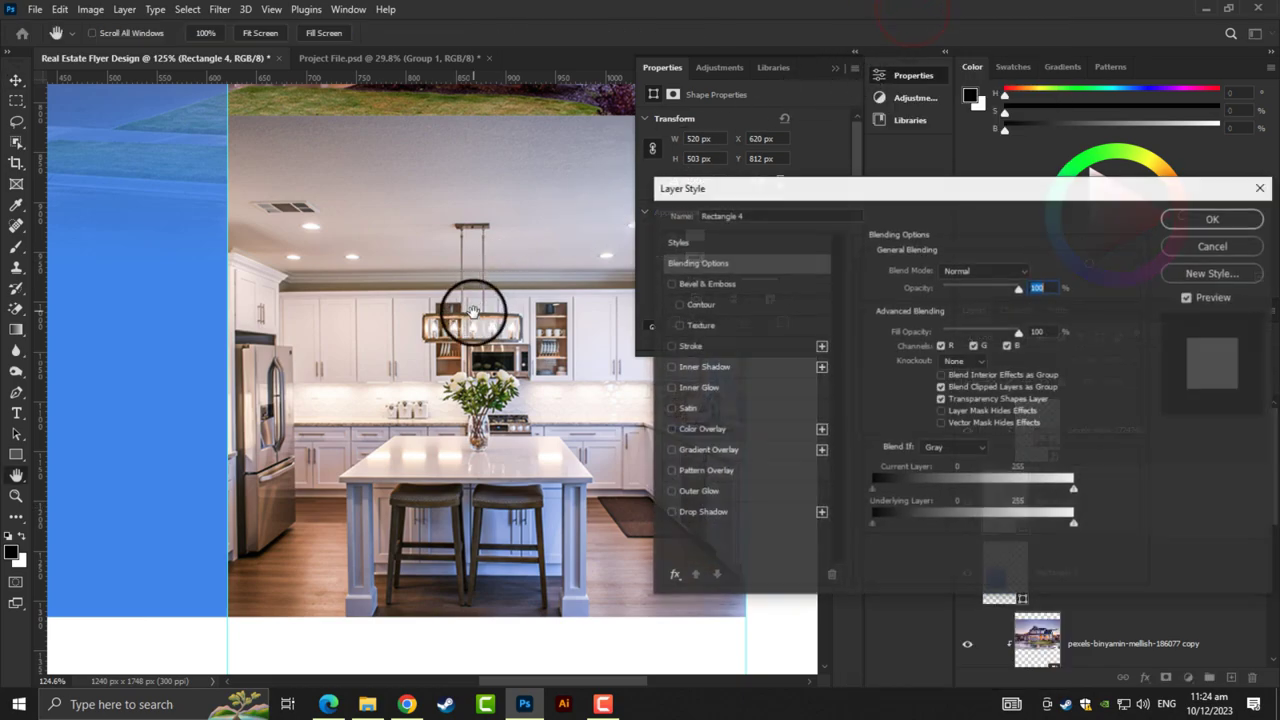
{"action": "left_click", "coordinate": [692, 346]}
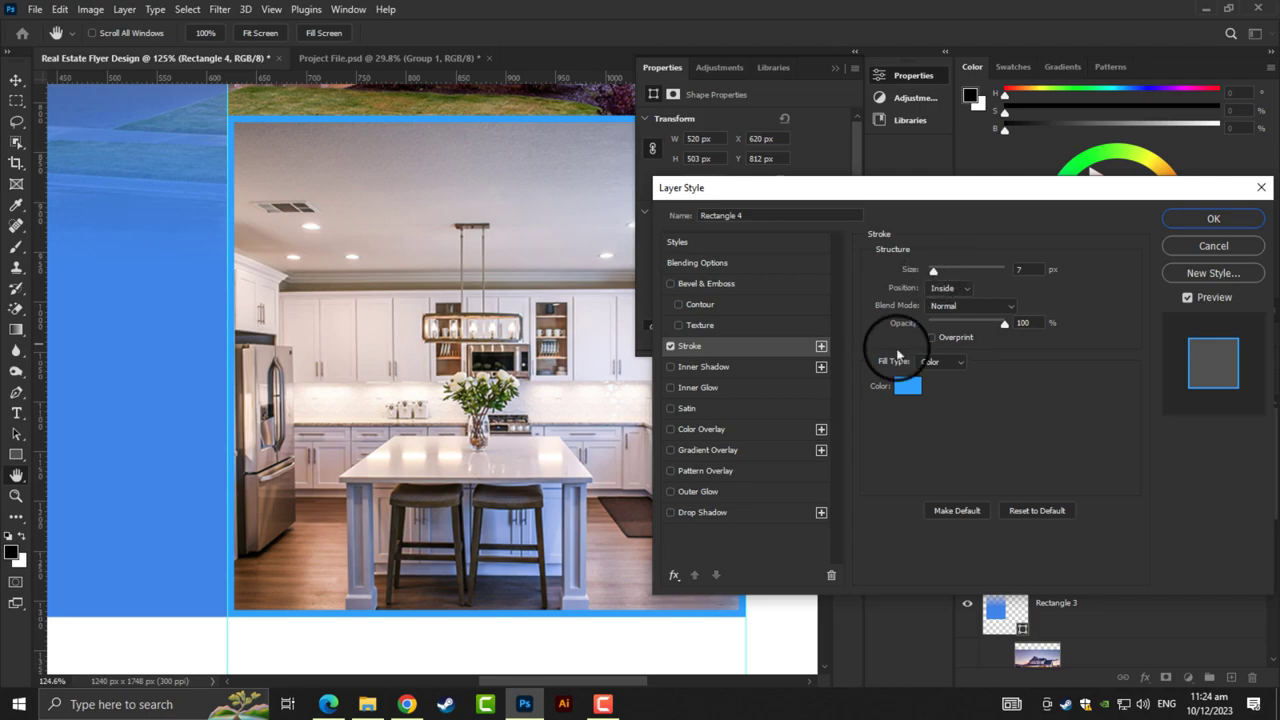
{"action": "left_click", "coordinate": [907, 386]}
{"action": "left_click", "coordinate": [458, 128]}
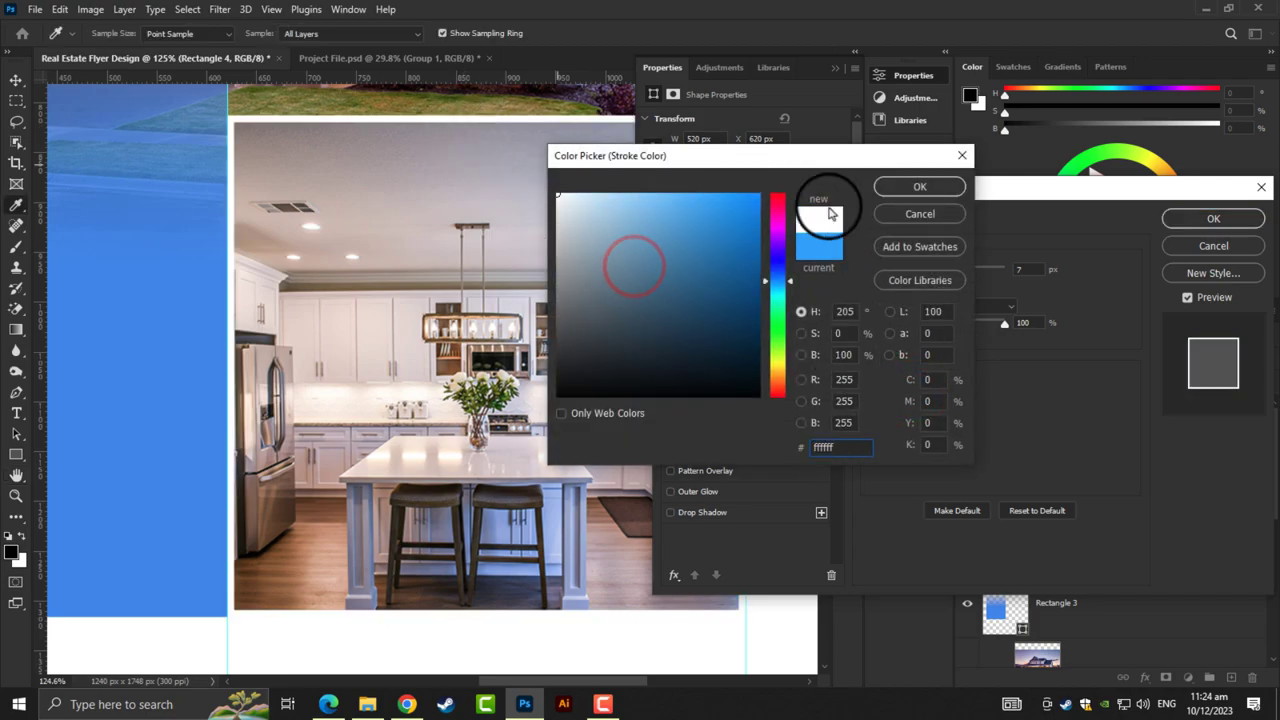
{"action": "left_click", "coordinate": [919, 186]}
{"action": "left_click_drag", "start_coordinate": [932, 269], "coordinate": [938, 271]}
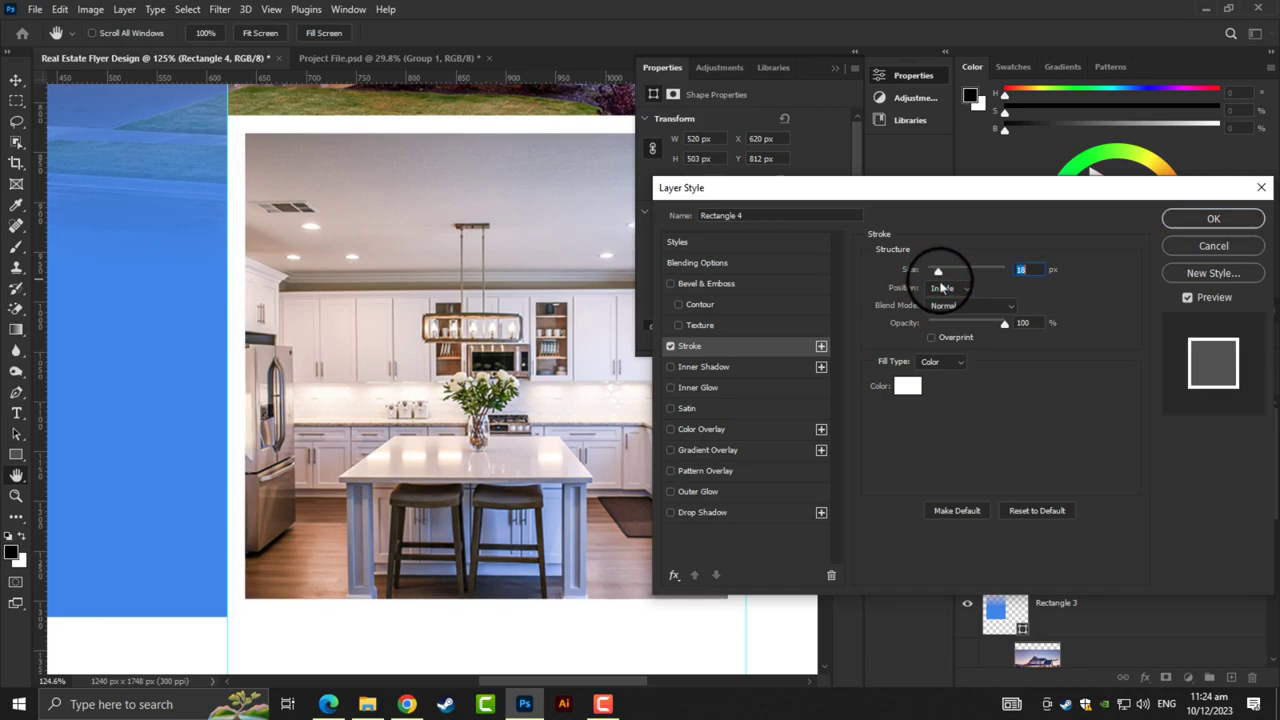
{"action": "left_click", "coordinate": [907, 388]}
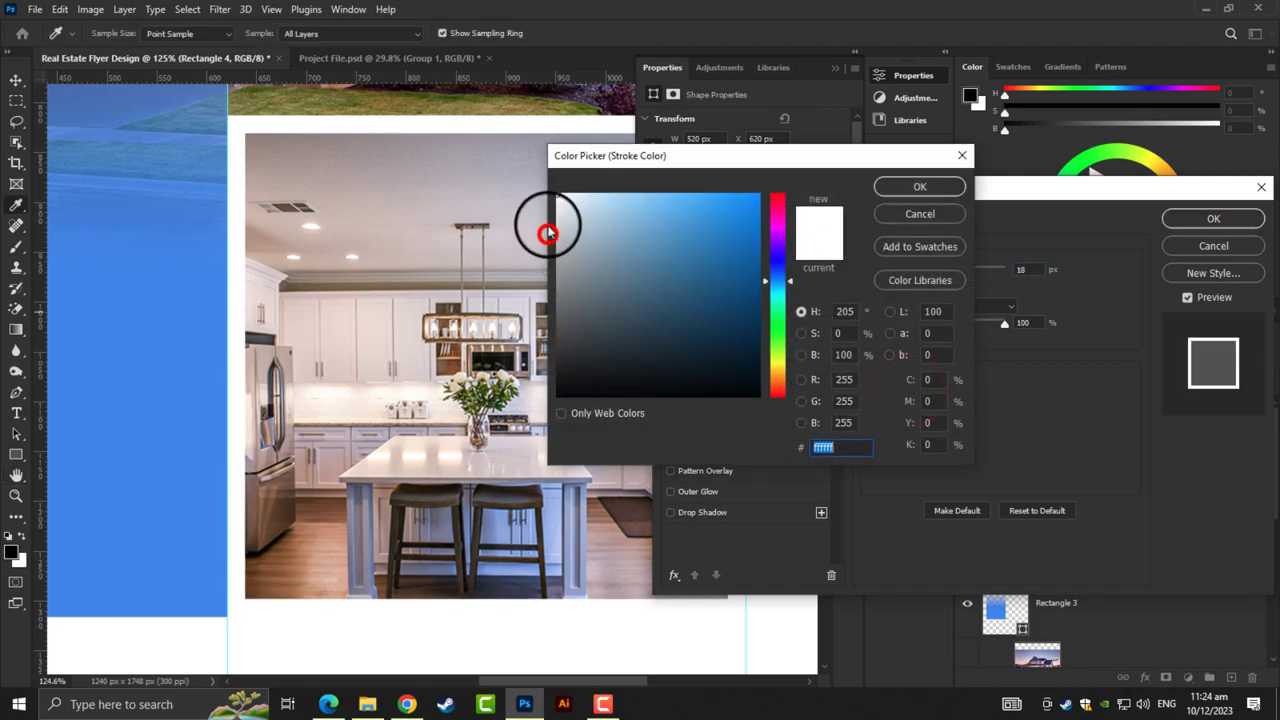
{"action": "mouse_move", "coordinate": [575, 215]}
{"action": "left_mouse_down"}
{"action": "mouse_move", "coordinate": [548, 208]}
{"action": "mouse_move", "coordinate": [509, 151]}
{"action": "left_mouse_up"}
{"action": "left_click", "coordinate": [921, 185]}
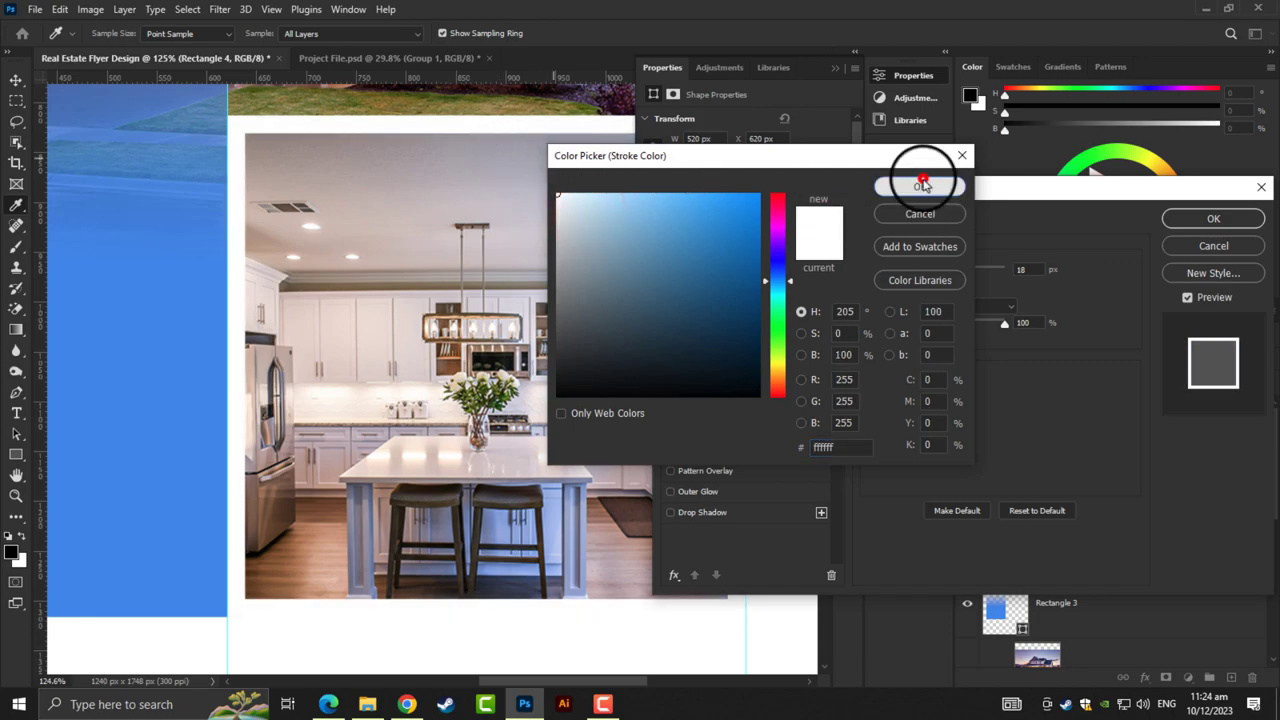
Add an 84 px drop shadow to Rectangle 4 and apply both layer styles
{"action": "left_click", "coordinate": [702, 513]}
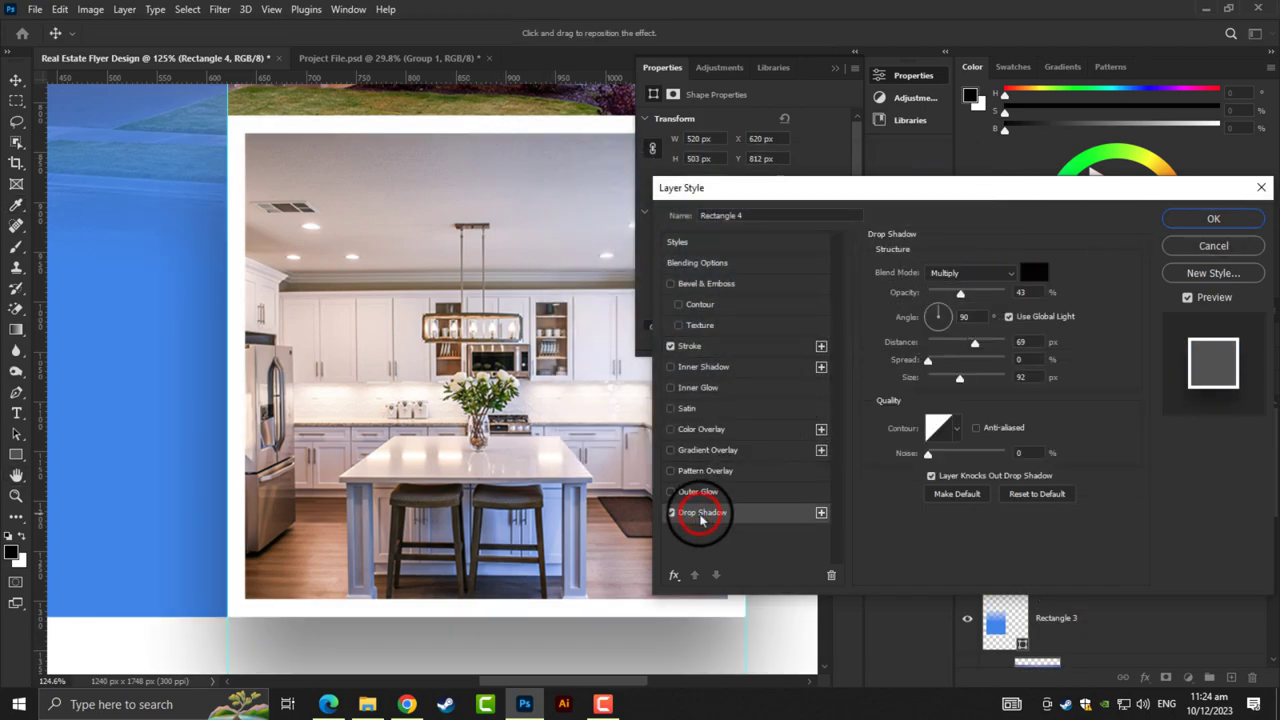
{"action": "mouse_move", "coordinate": [960, 377]}
{"action": "left_mouse_down"}
{"action": "mouse_move", "coordinate": [947, 381]}
{"action": "mouse_move", "coordinate": [957, 377]}
{"action": "mouse_move", "coordinate": [914, 343]}
{"action": "left_mouse_up"}
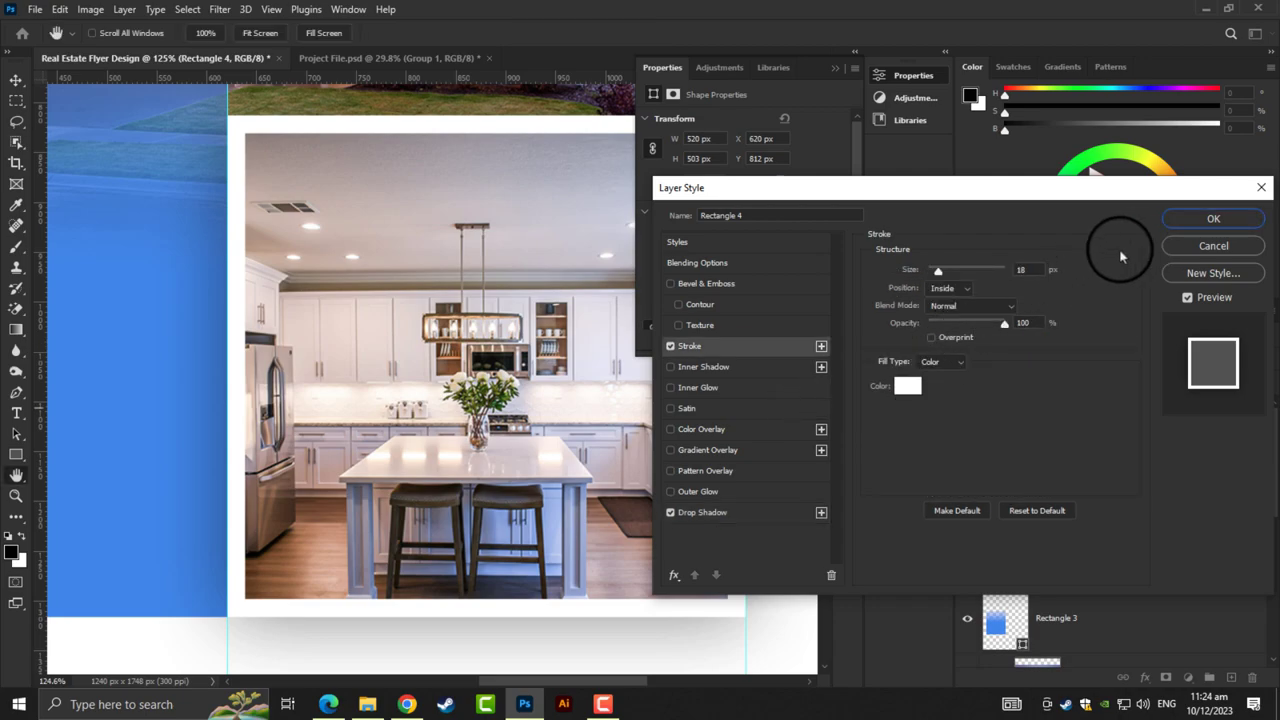
{"action": "left_click", "coordinate": [1205, 222]}
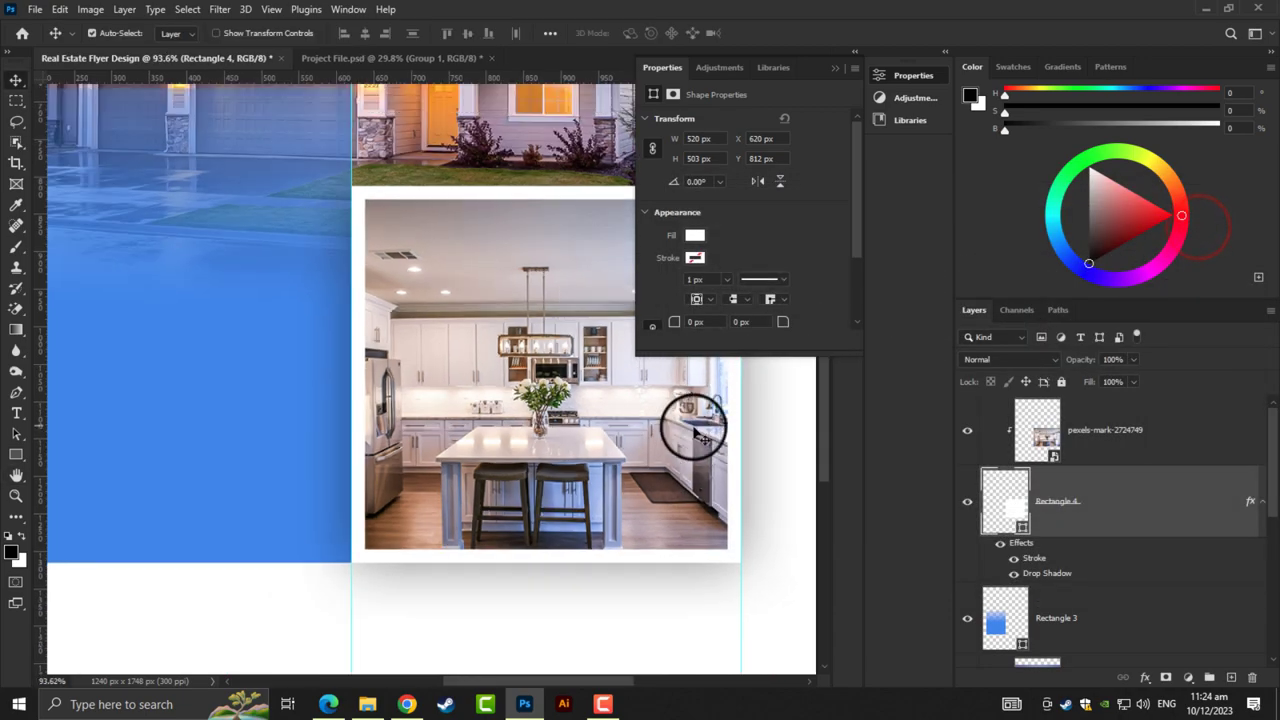
Draw a new rectangle, Rectangle 5, over the lower part of the flyer
{"action": "scroll", "coordinate": [663, 420], "scroll_direction": "down", "scroll_amount": 5}
{"action": "scroll", "coordinate": [663, 460], "scroll_direction": "right", "scroll_amount": 2}
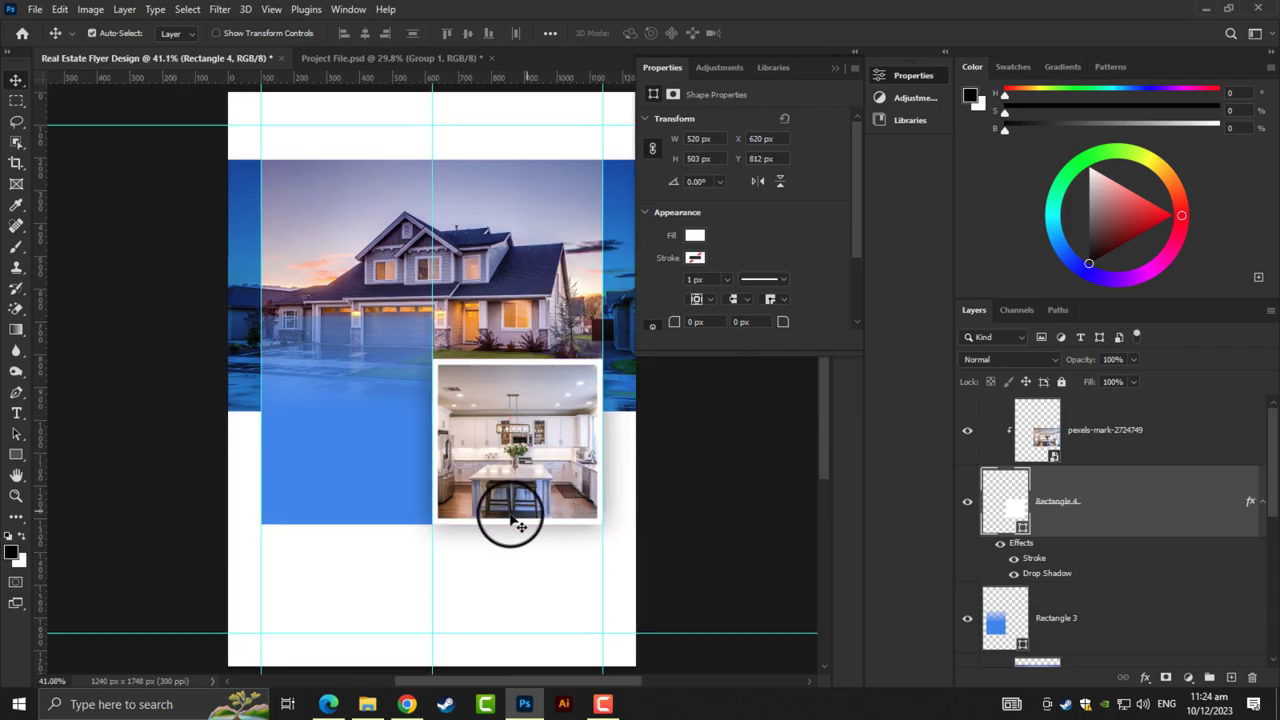
{"action": "scroll", "coordinate": [508, 508], "scroll_direction": "up", "scroll_amount": 1}
{"action": "left_click_drag", "start_coordinate": [502, 544], "coordinate": [589, 526]}
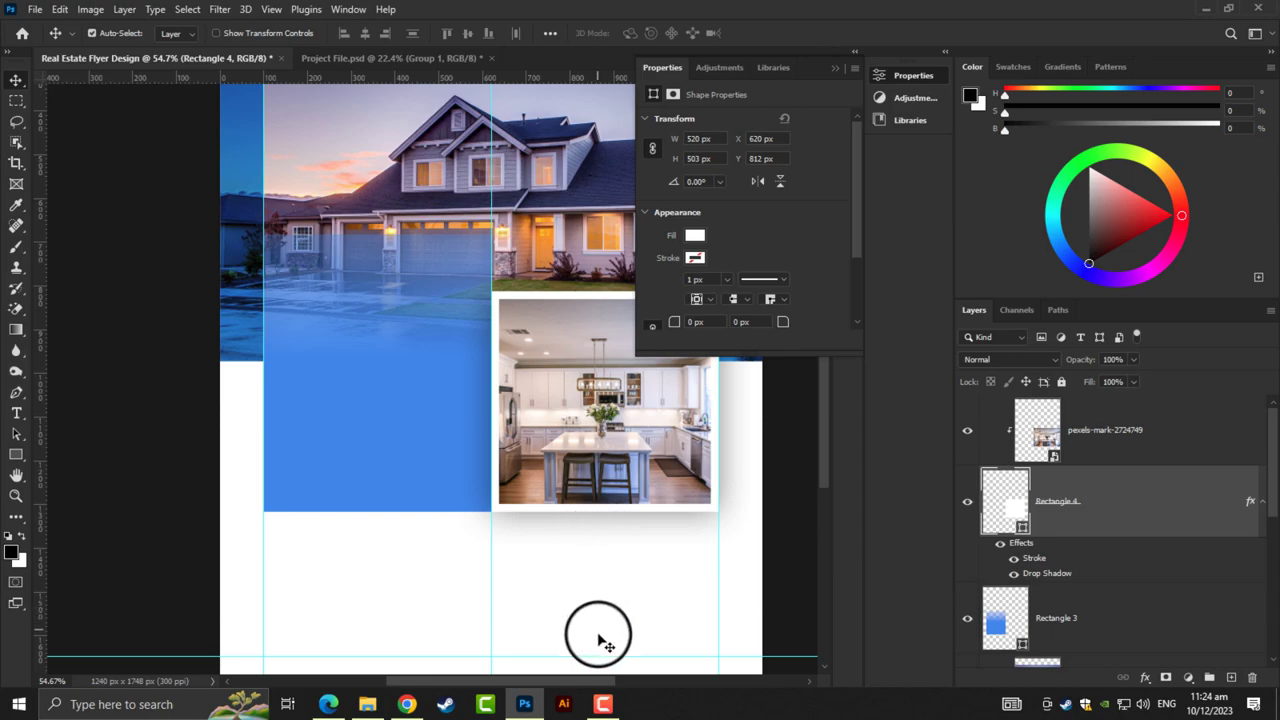
{"action": "scroll", "coordinate": [597, 594], "scroll_direction": "up", "scroll_amount": 3}
{"action": "scroll", "coordinate": [1040, 620], "scroll_direction": "down", "scroll_amount": 5}
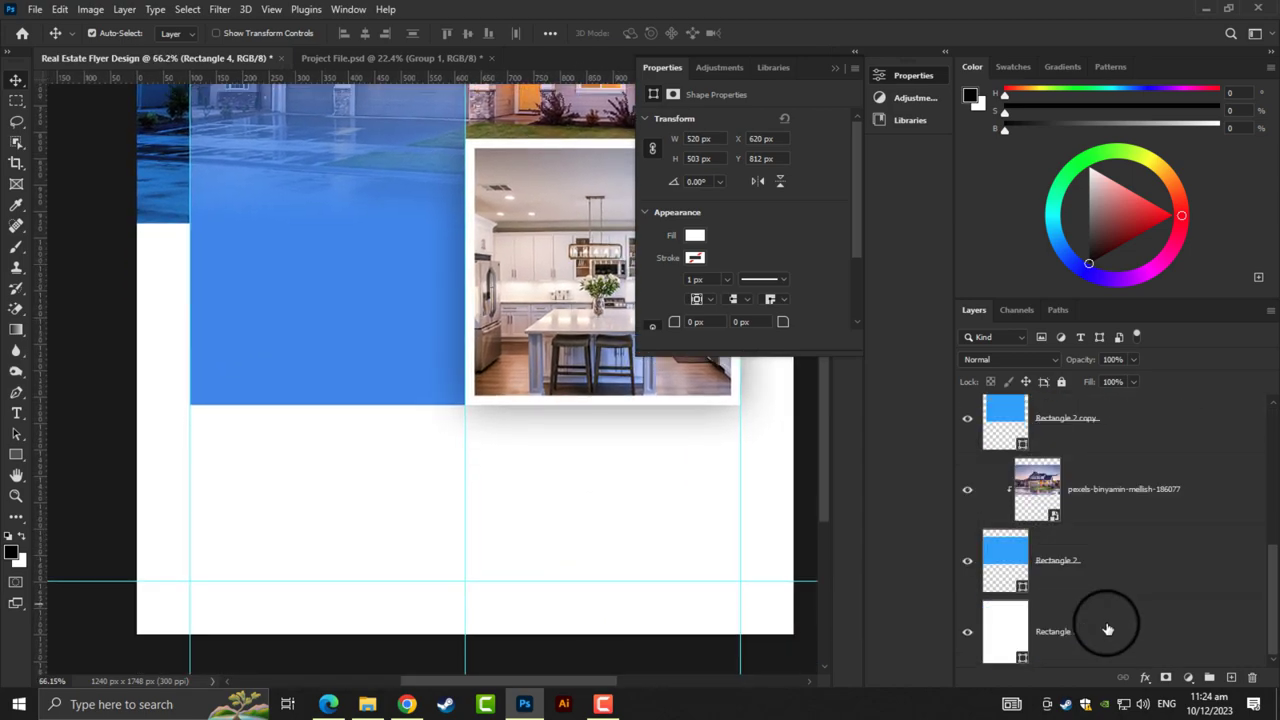
{"action": "left_click", "coordinate": [1104, 631]}
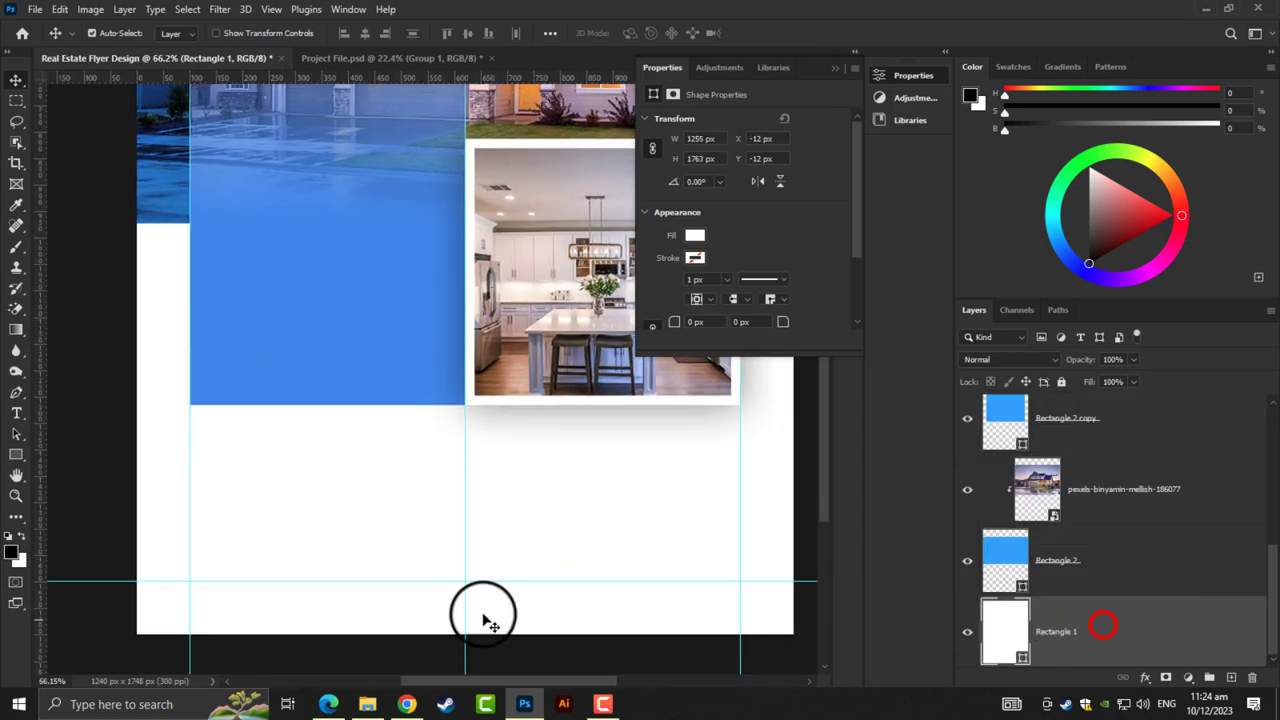
{"action": "left_click", "coordinate": [16, 455]}
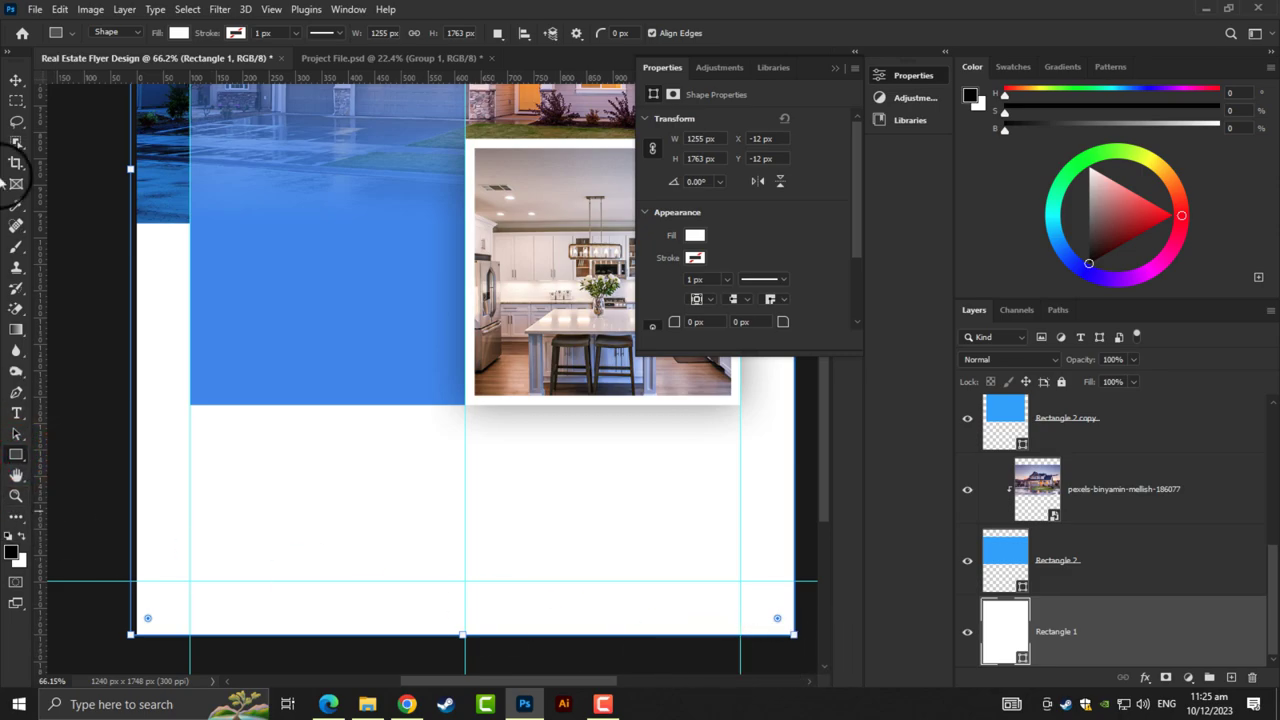
{"action": "left_click", "coordinate": [16, 80]}
{"action": "left_click", "coordinate": [46, 240]}
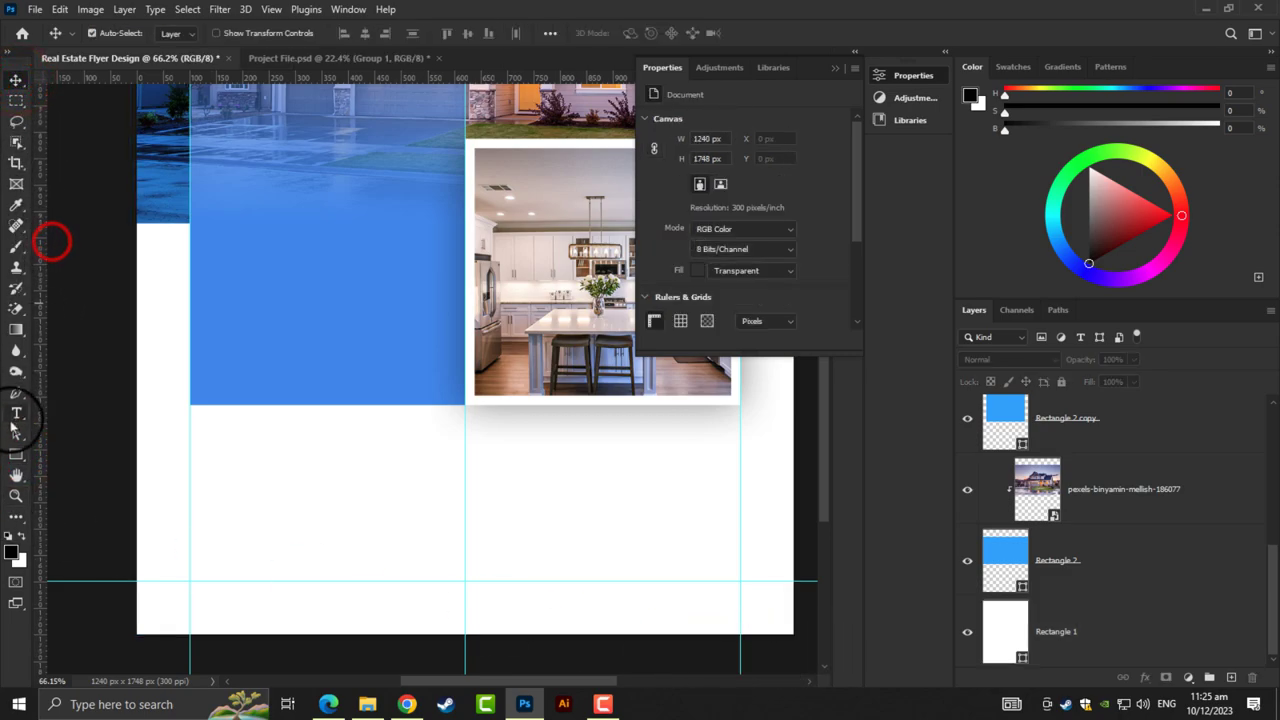
{"action": "left_click", "coordinate": [17, 456]}
{"action": "mouse_move", "coordinate": [130, 640]}
{"action": "left_mouse_down"}
{"action": "mouse_move", "coordinate": [463, 278]}
{"action": "mouse_move", "coordinate": [450, 211]}
{"action": "mouse_move", "coordinate": [463, 204]}
{"action": "left_mouse_up"}
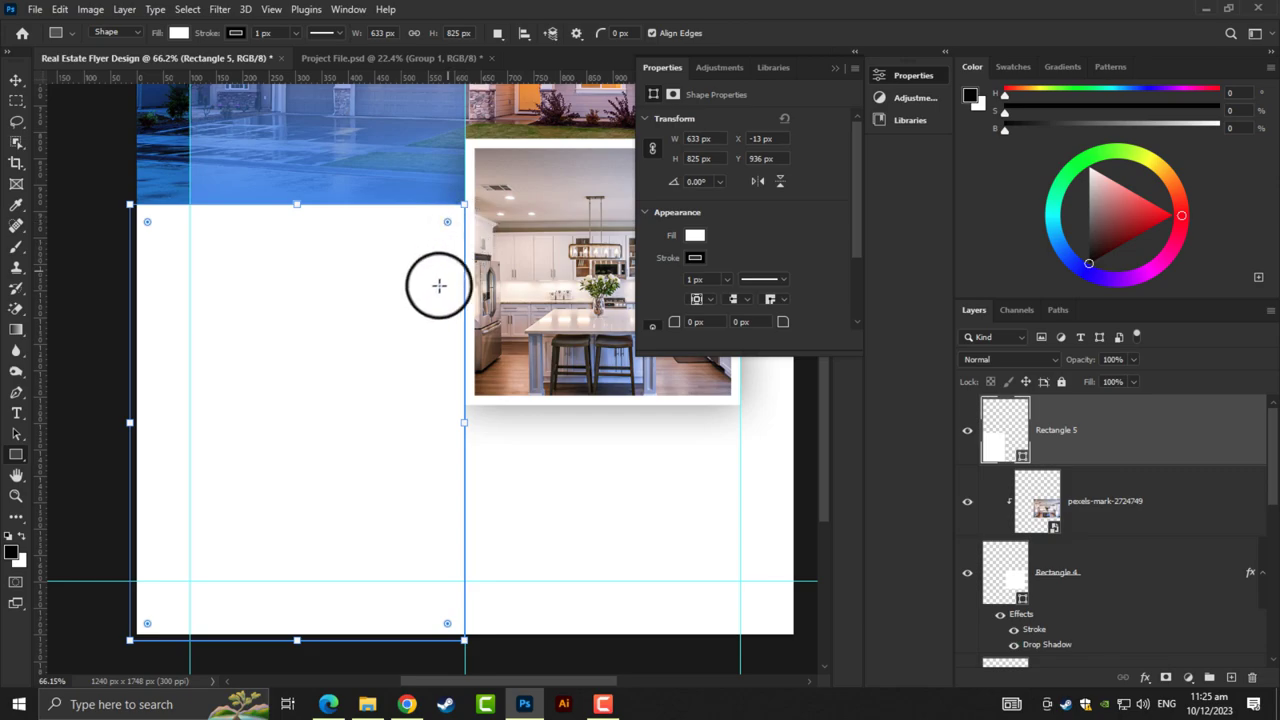
Move Rectangle 5 into the right column, remove its outline, and place it below Rectangle 2
{"action": "left_click", "coordinate": [16, 80]}
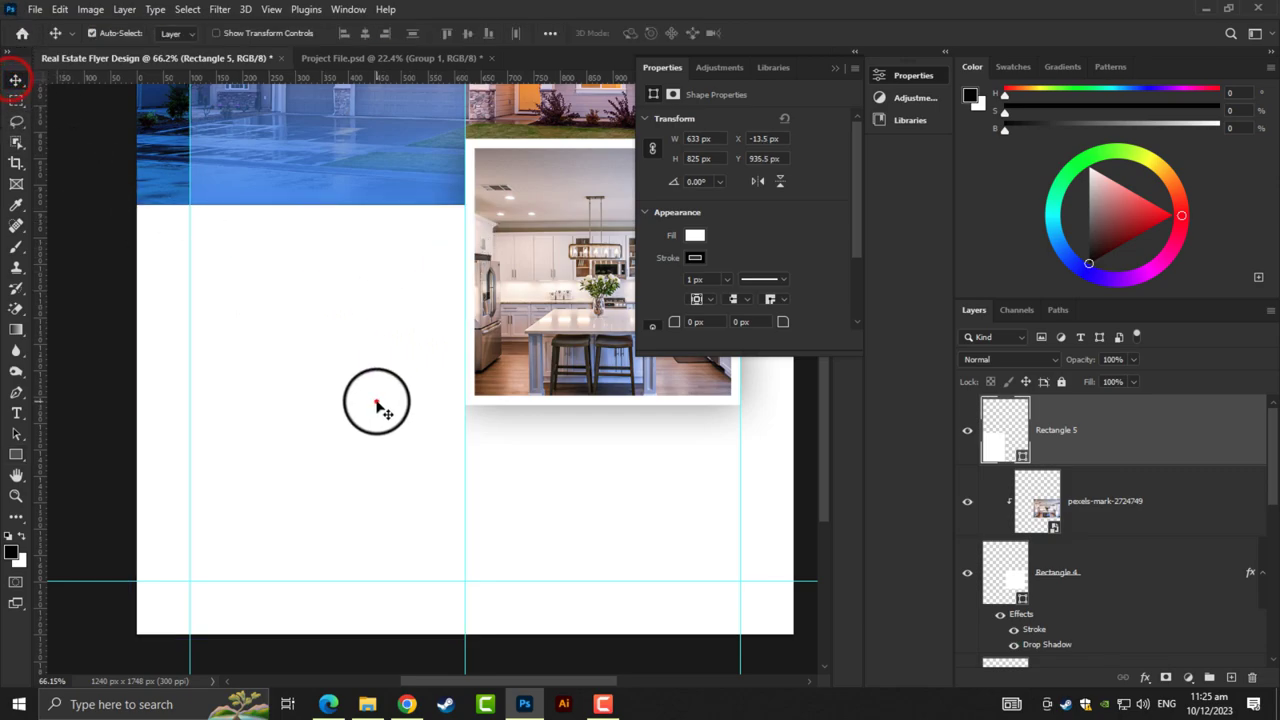
{"action": "left_click_drag", "start_coordinate": [376, 402], "coordinate": [711, 398]}
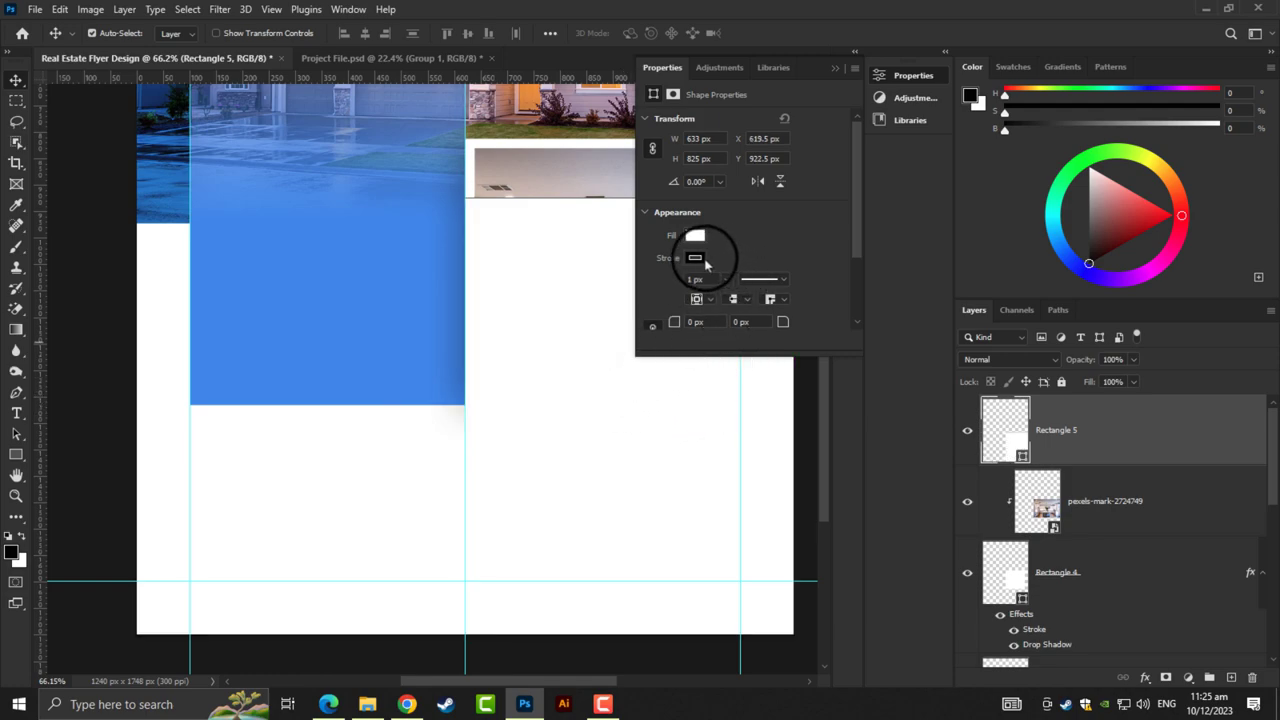
{"action": "left_click", "coordinate": [695, 257]}
{"action": "left_click", "coordinate": [660, 288]}
{"action": "left_click_drag", "start_coordinate": [1066, 449], "coordinate": [1133, 715]}
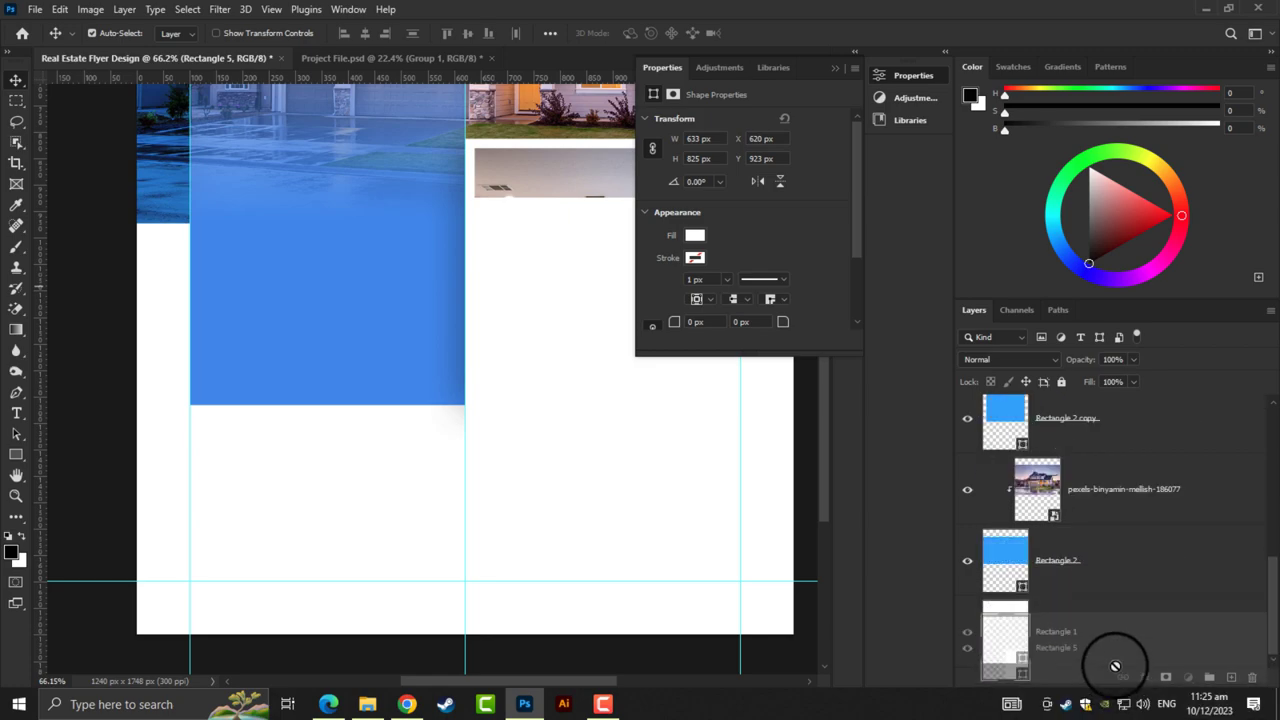
{"action": "left_click_drag", "start_coordinate": [1133, 715], "coordinate": [1115, 624]}
Fill Rectangle 5 with light grey #e7e7e7
{"action": "double_click", "coordinate": [1006, 568]}
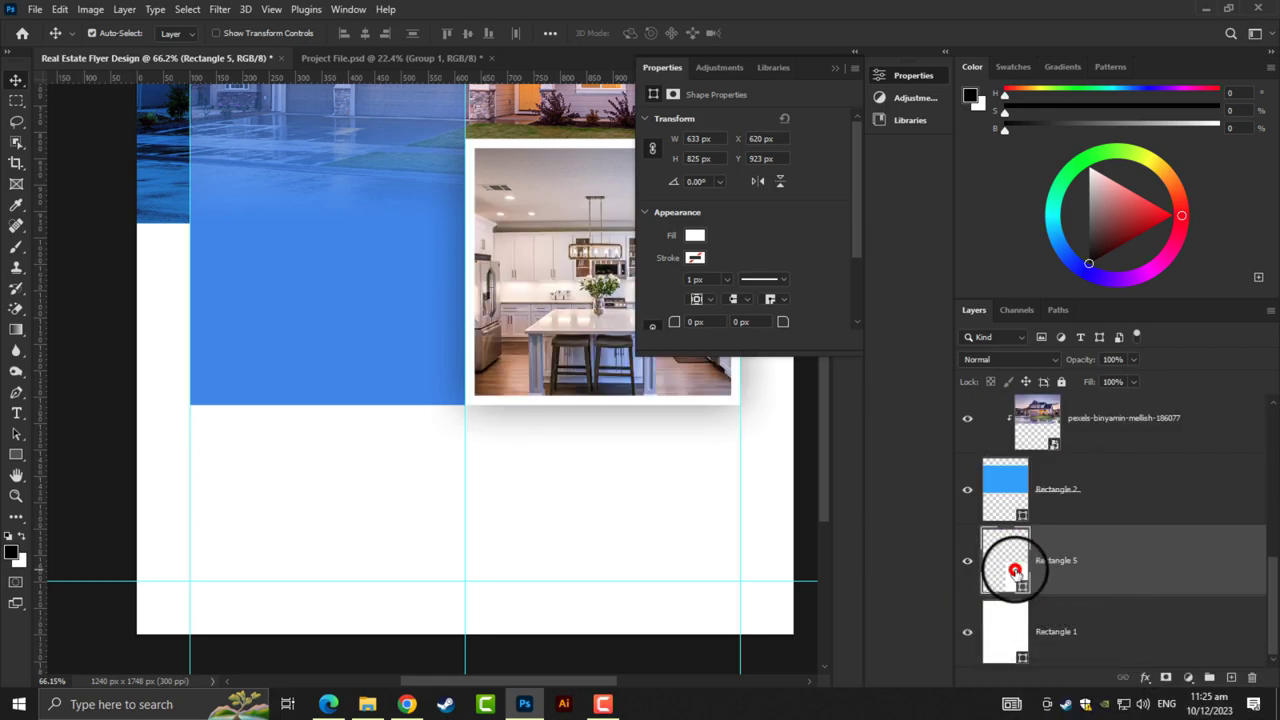
{"action": "mouse_move", "coordinate": [586, 295]}
{"action": "left_mouse_down"}
{"action": "mouse_move", "coordinate": [507, 197]}
{"action": "mouse_move", "coordinate": [835, 235]}
{"action": "left_mouse_up"}
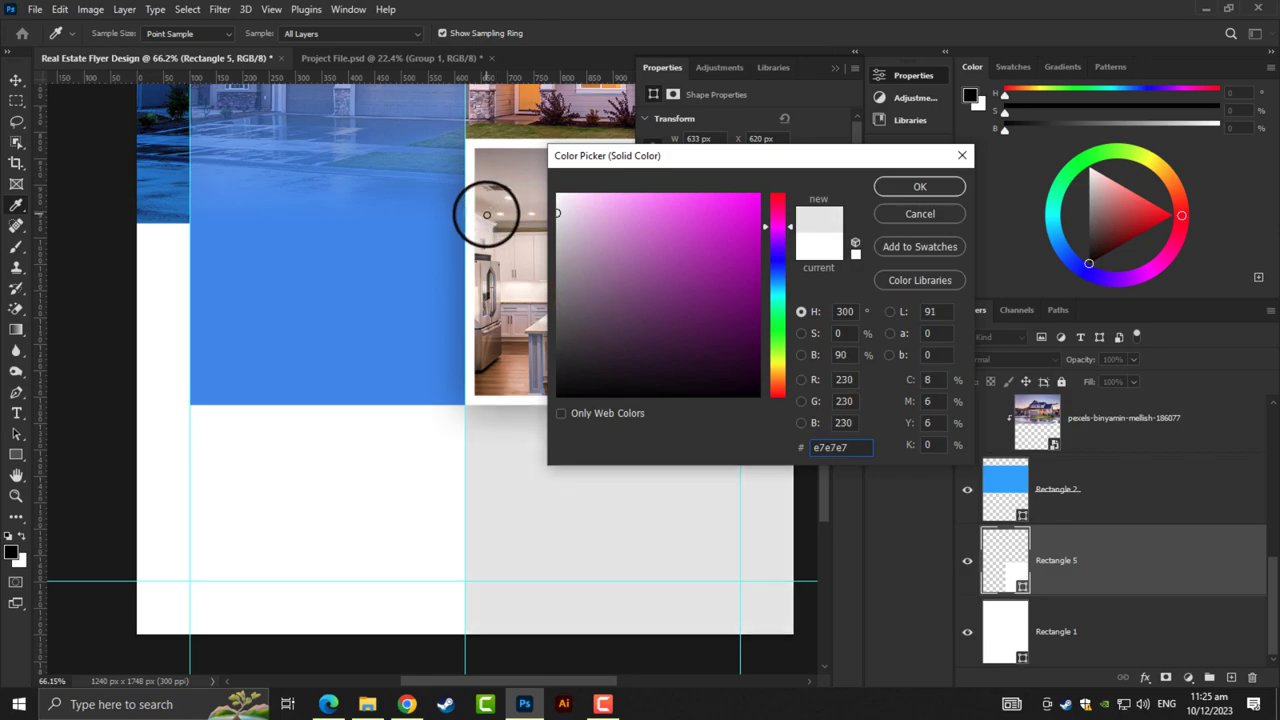
{"action": "left_click", "coordinate": [920, 187]}
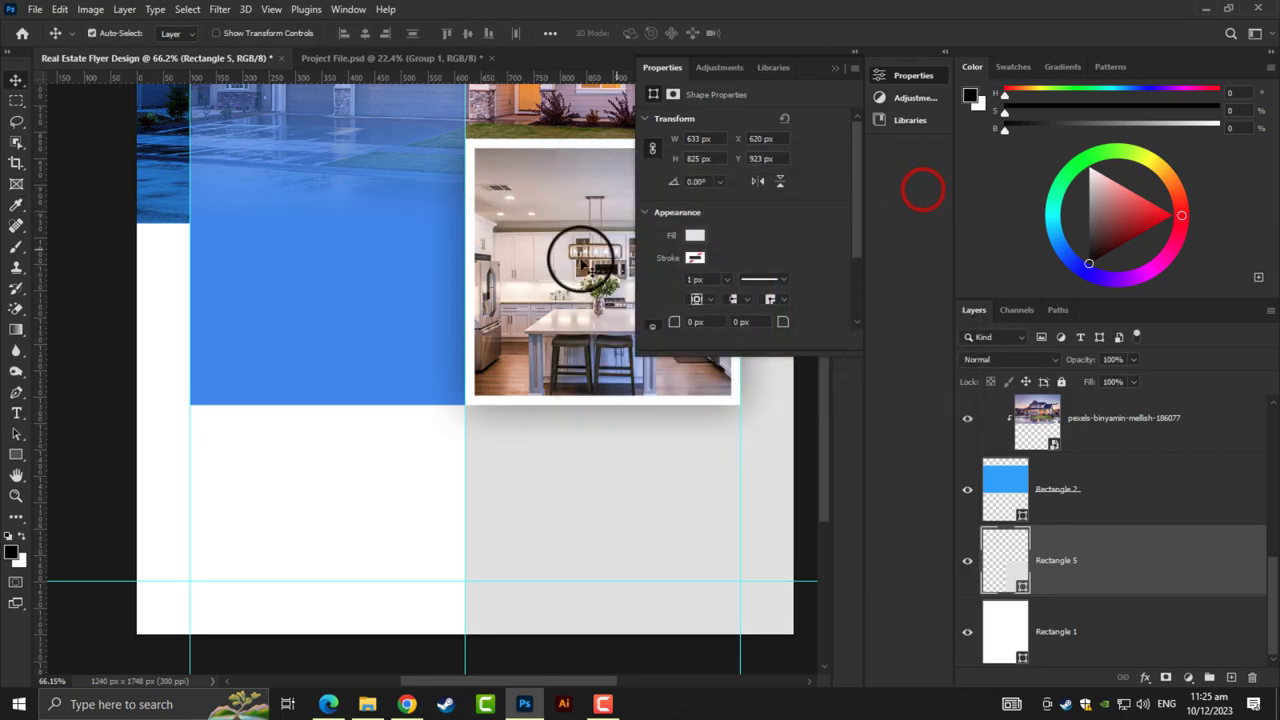
{"action": "left_click", "coordinate": [82, 392]}
Fit the flyer on screen, collapse the Properties panel and zoom in on the house photo
{"action": "key", "text": "ctrl+0"}
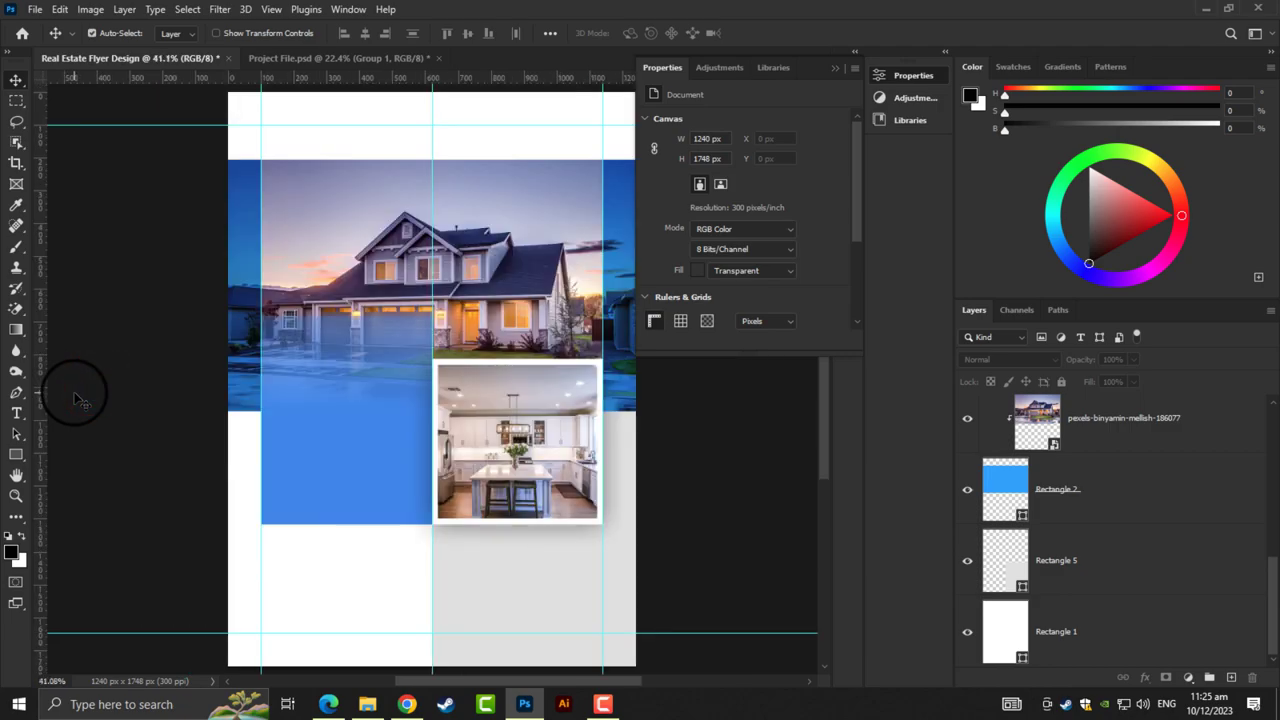
{"action": "scroll", "coordinate": [82, 398], "scroll_direction": "down", "scroll_amount": 2}
{"action": "scroll", "coordinate": [82, 398], "scroll_direction": "up", "scroll_amount": 1}
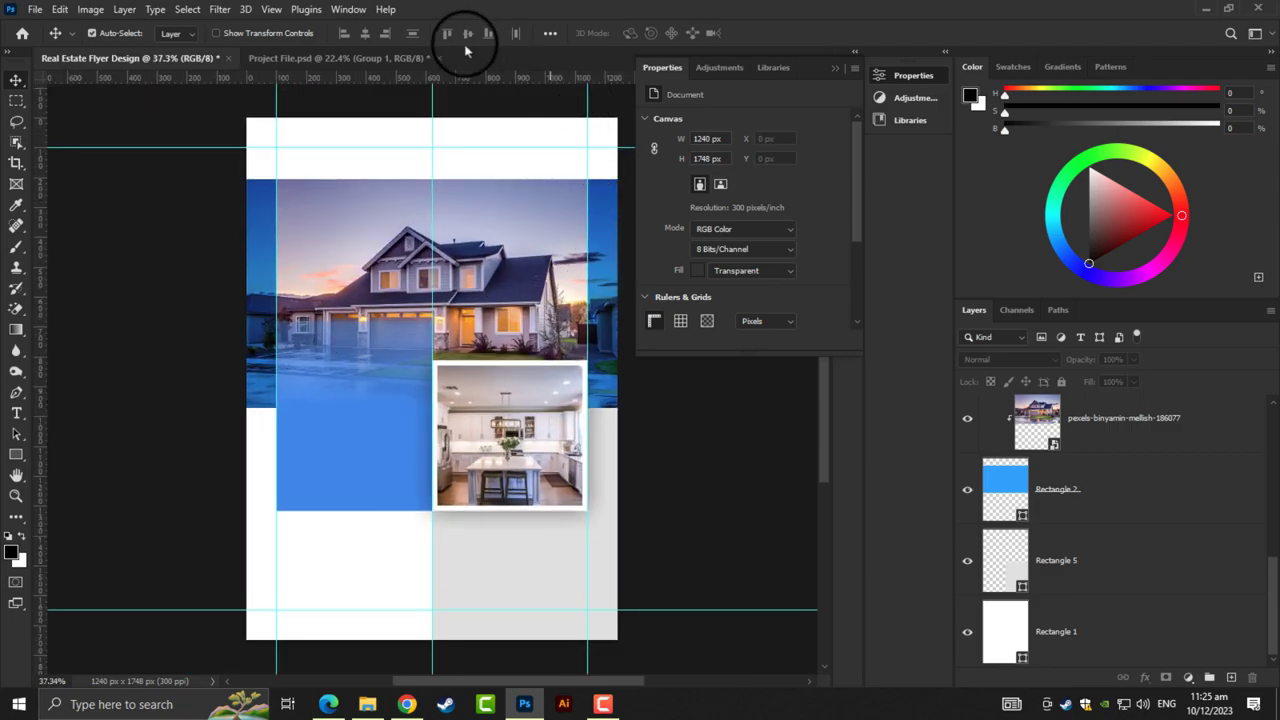
{"action": "left_click", "coordinate": [835, 69]}
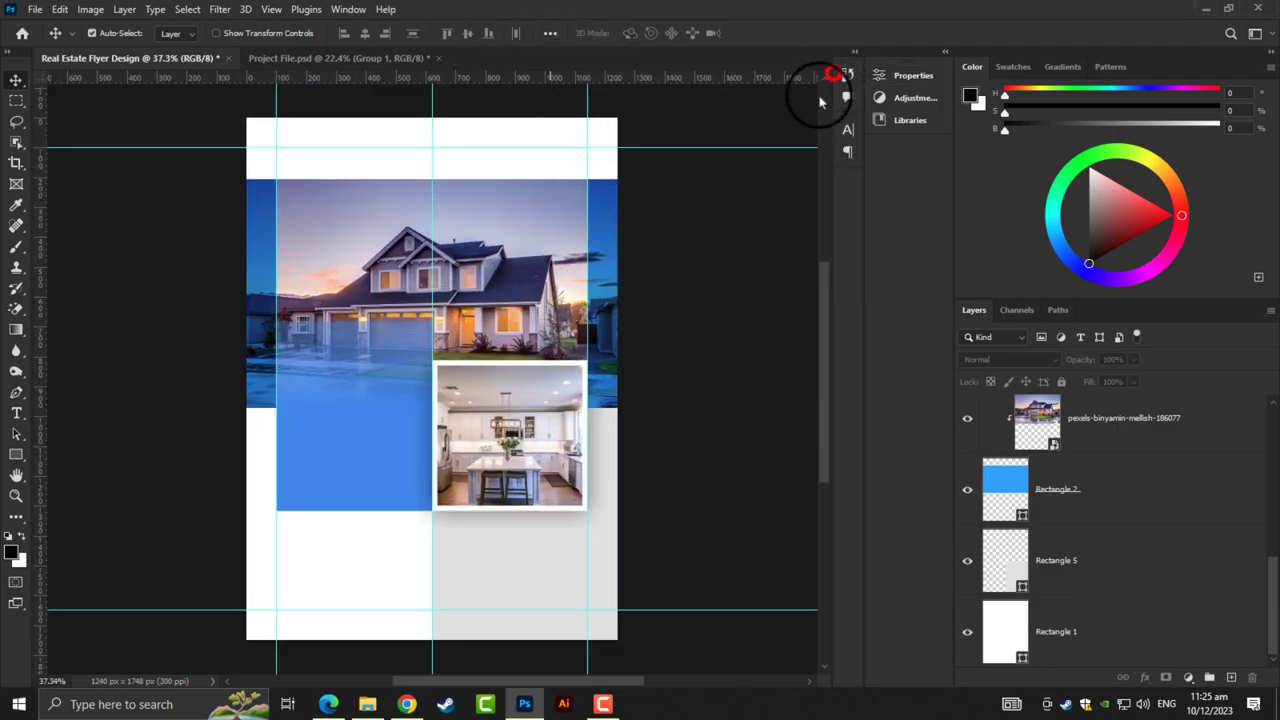
{"action": "scroll", "coordinate": [508, 520], "scroll_direction": "up", "scroll_amount": 2}
{"action": "scroll", "coordinate": [490, 567], "scroll_direction": "up", "scroll_amount": 2}
{"action": "scroll", "coordinate": [470, 505], "scroll_direction": "up", "scroll_amount": 1}
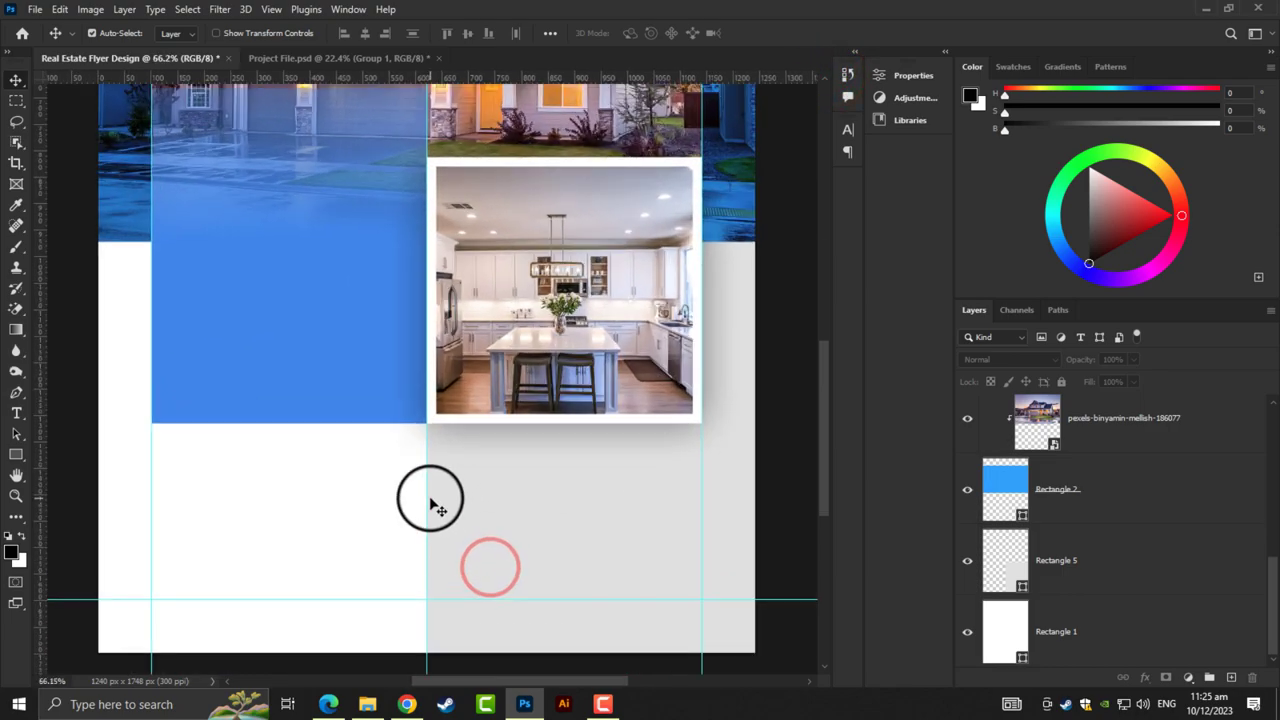
{"action": "scroll", "coordinate": [434, 455], "scroll_direction": "up", "scroll_amount": 2}
{"action": "mouse_move", "coordinate": [263, 355]}
{"action": "left_mouse_down"}
{"action": "mouse_move", "coordinate": [269, 443]}
{"action": "mouse_move", "coordinate": [383, 534]}
{"action": "mouse_move", "coordinate": [351, 534]}
{"action": "left_mouse_up"}
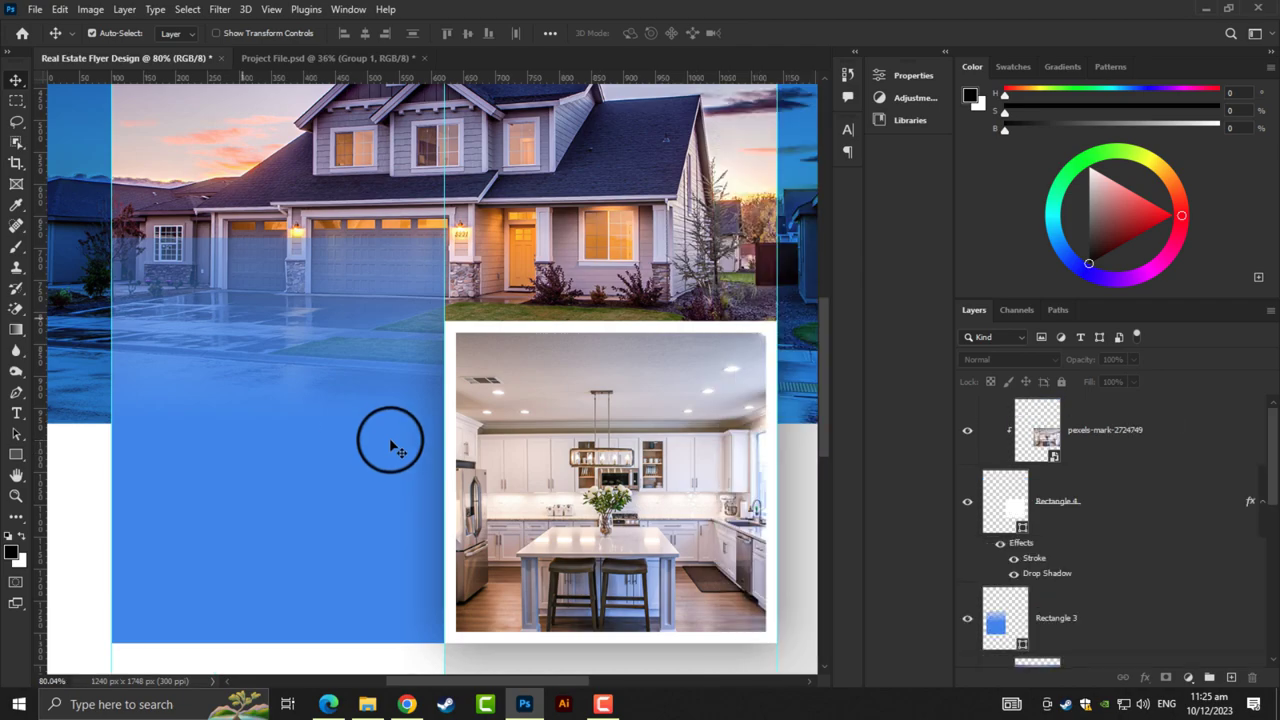
Type a white MODERN HOME heading on the blue panel with 8 pt leading
{"action": "left_click", "coordinate": [16, 413]}
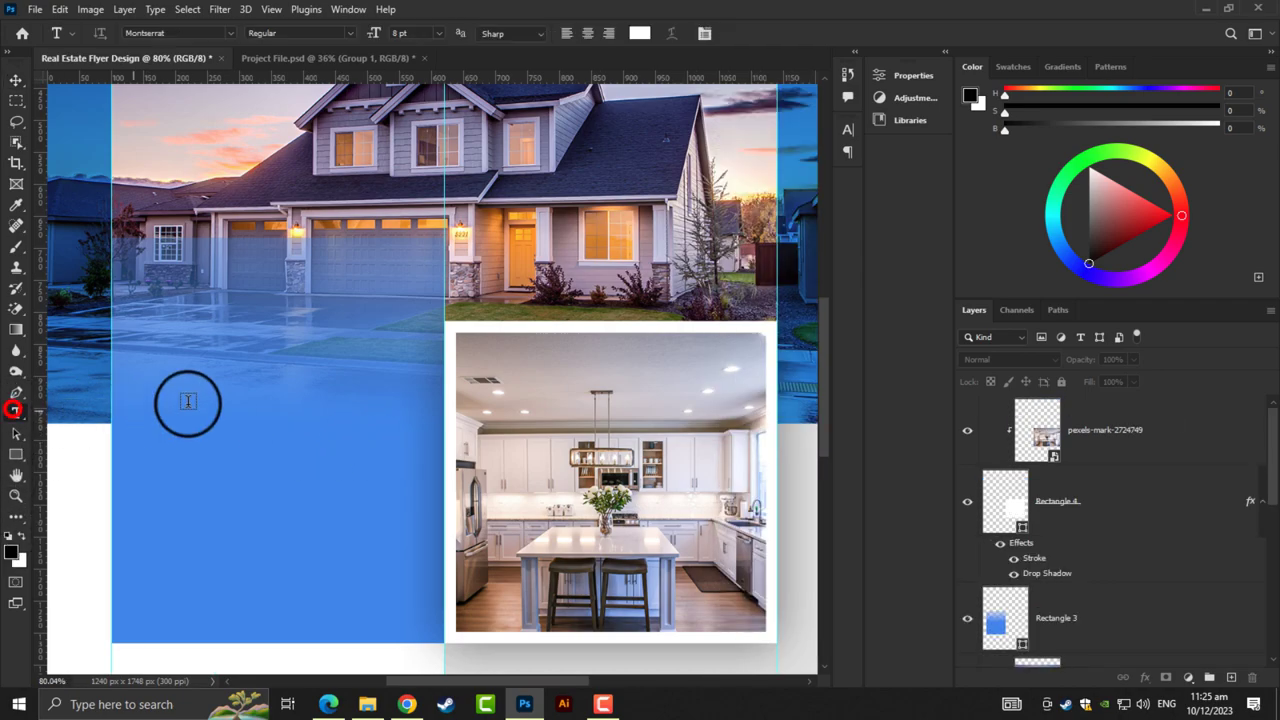
{"action": "left_click", "coordinate": [182, 347]}
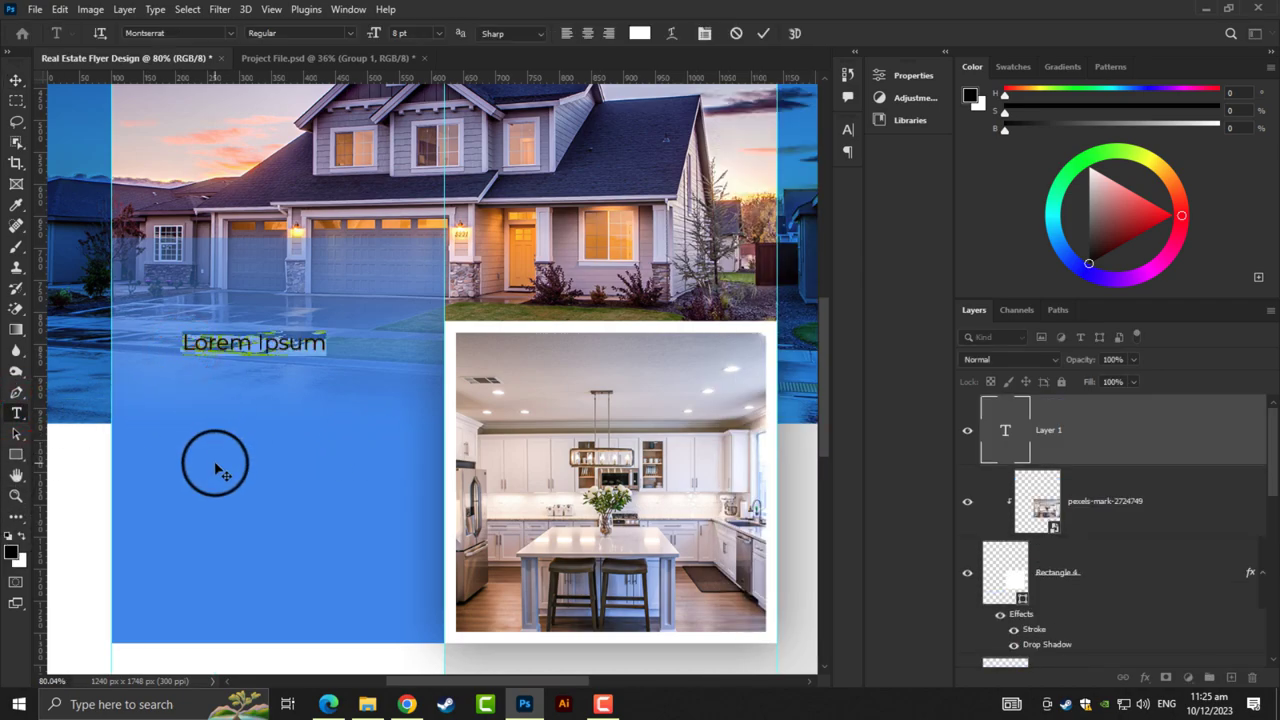
{"action": "type", "text": "MODERN"}
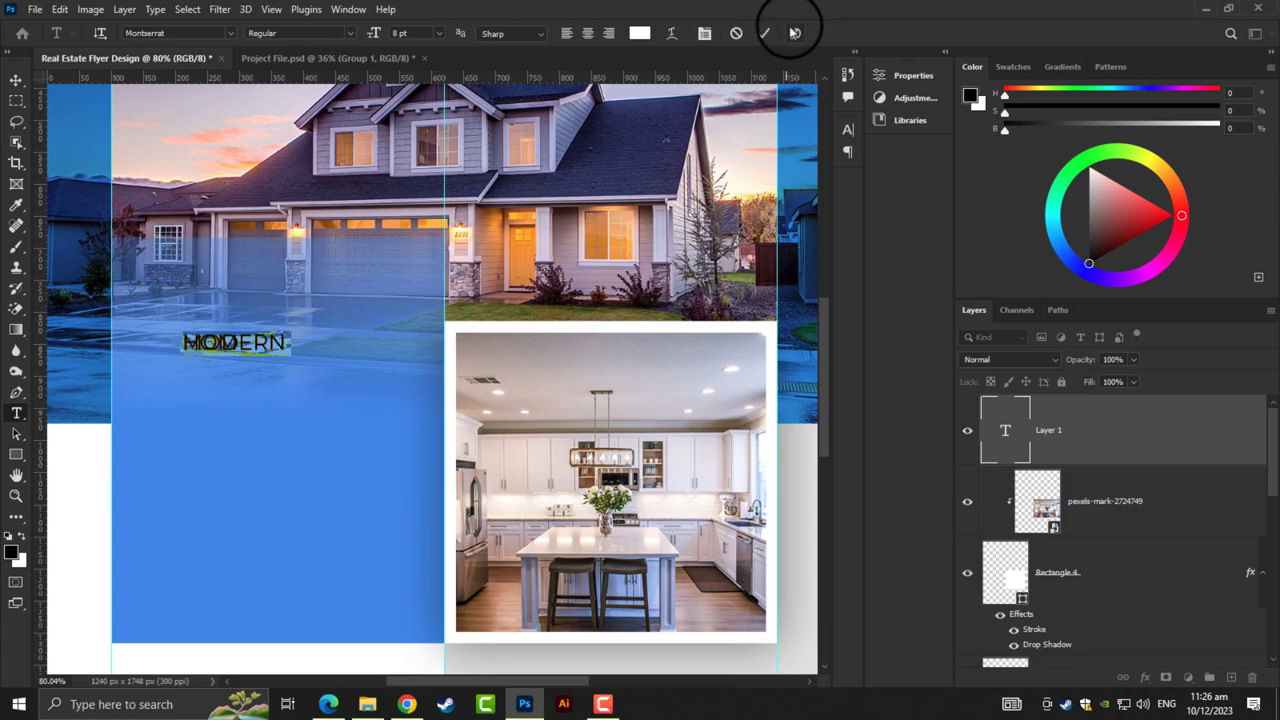
{"action": "left_click", "coordinate": [704, 33]}
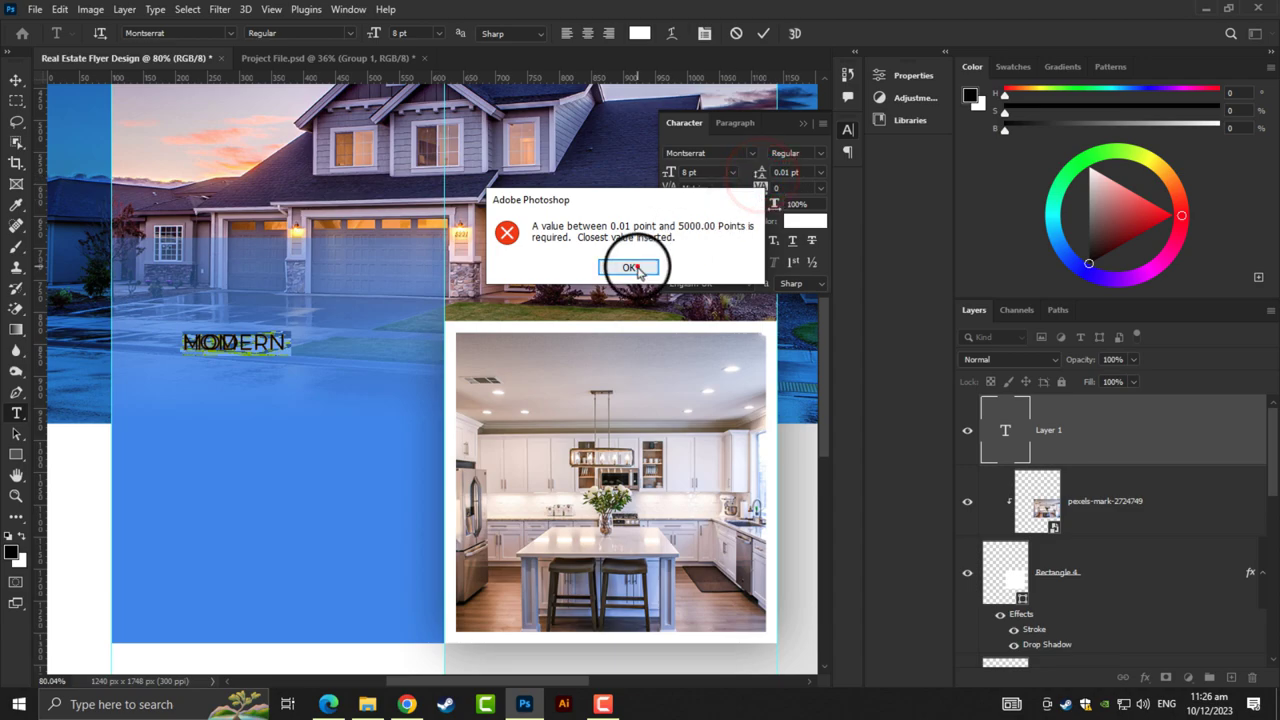
{"action": "left_click", "coordinate": [638, 267]}
{"action": "type", "text": "8"}
{"action": "key", "text": "Return"}
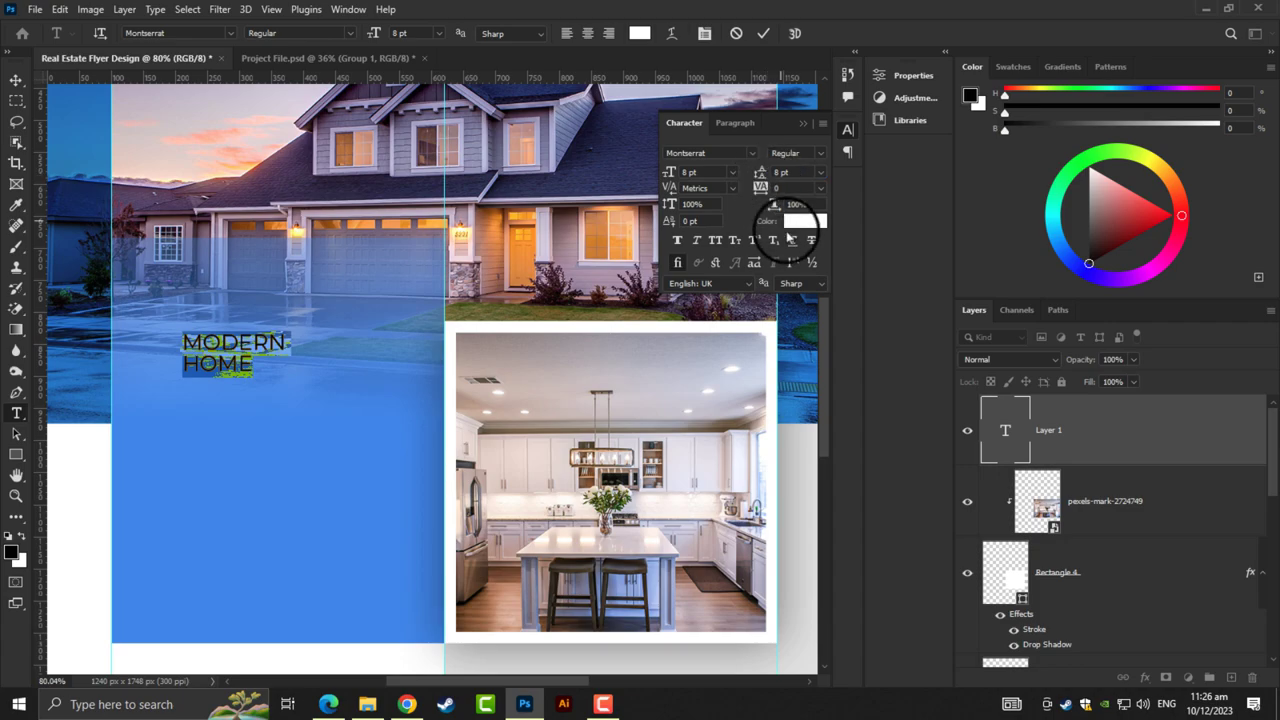
{"action": "left_click", "coordinate": [805, 221]}
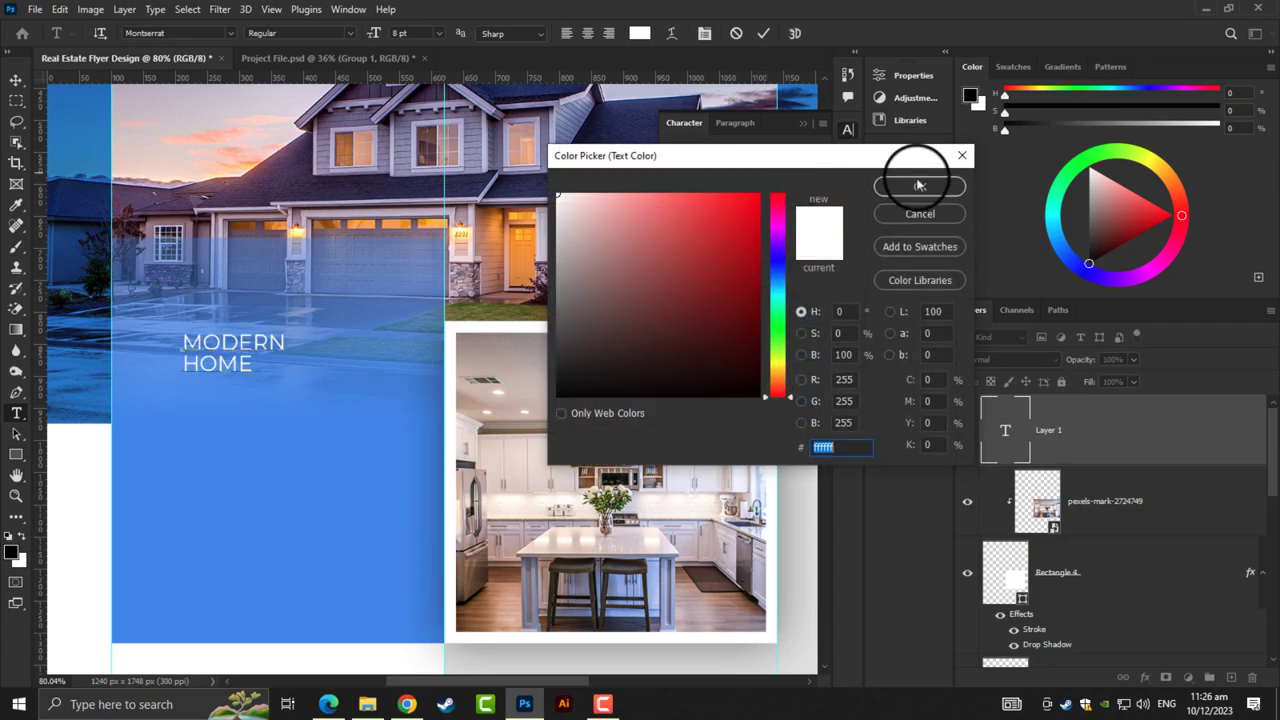
{"action": "left_click", "coordinate": [919, 185]}
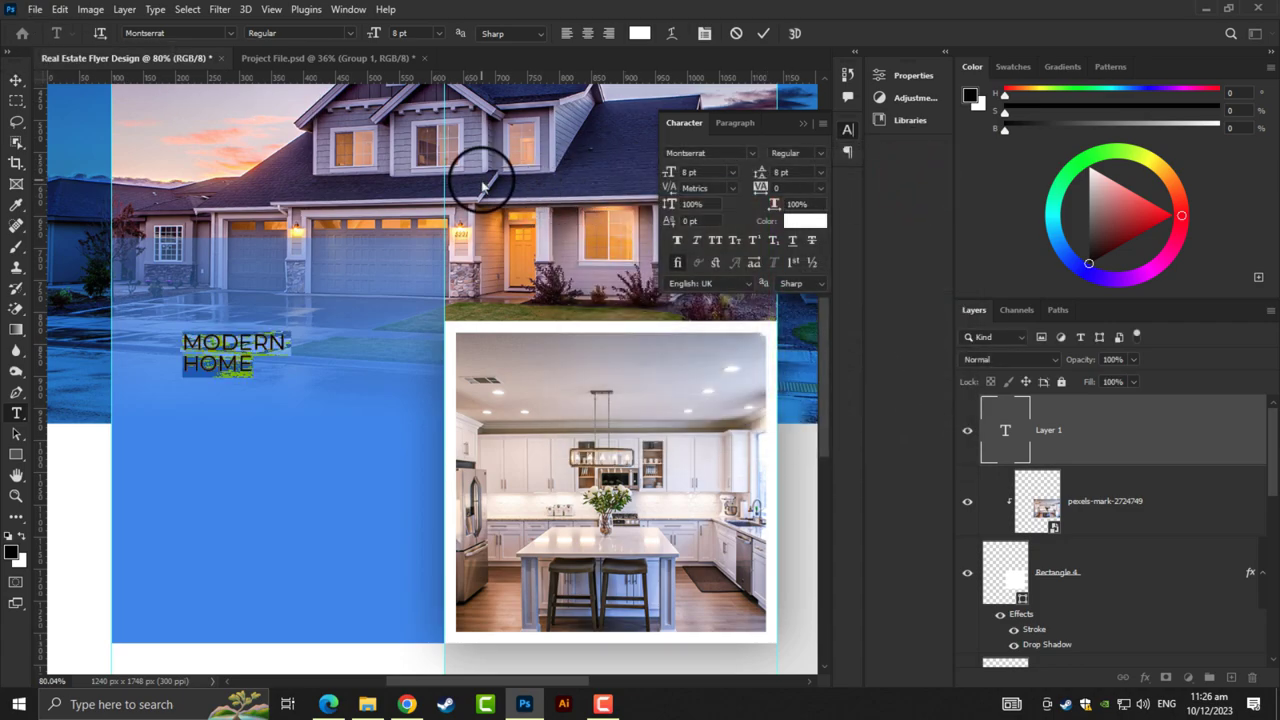
{"action": "left_click", "coordinate": [15, 80]}
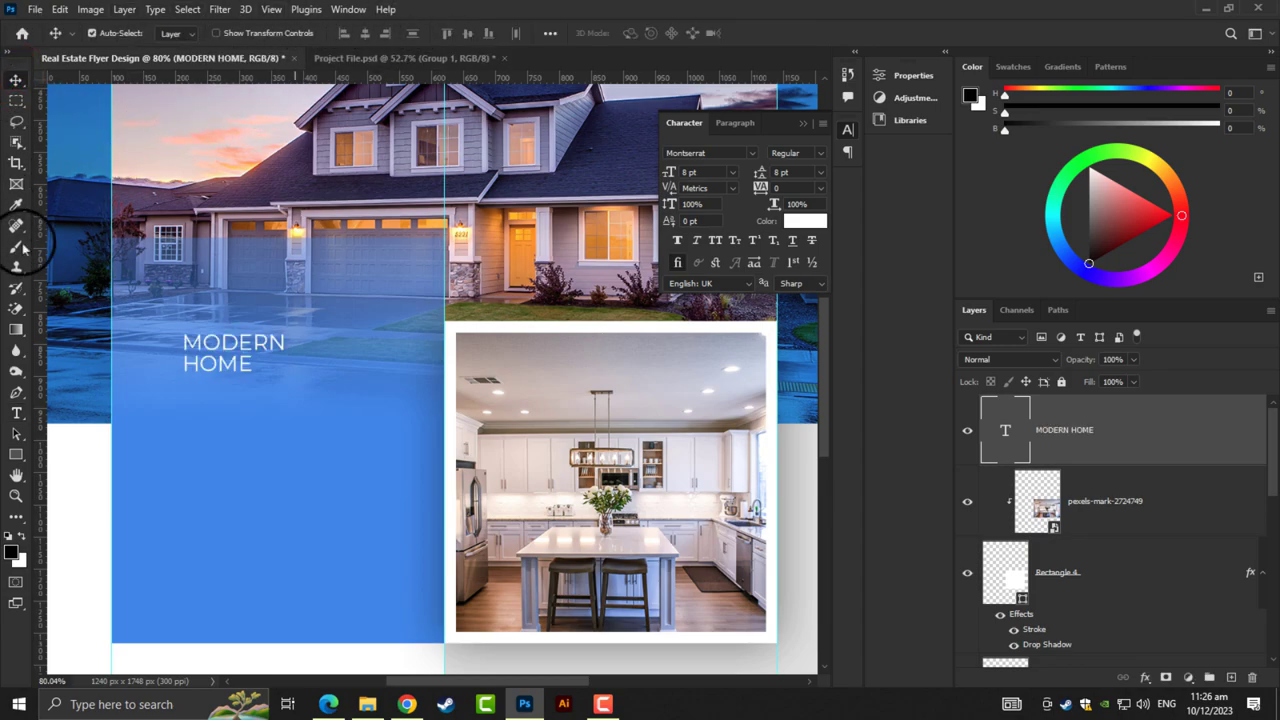
Increase the heading's line spacing to push HOME further down
{"action": "scroll", "coordinate": [263, 371], "scroll_direction": "up", "scroll_amount": 2}
{"action": "scroll", "coordinate": [260, 374], "scroll_direction": "up", "scroll_amount": 2}
{"action": "scroll", "coordinate": [290, 372], "scroll_direction": "up", "scroll_amount": 1}
{"action": "scroll", "coordinate": [312, 360], "scroll_direction": "up", "scroll_amount": 1}
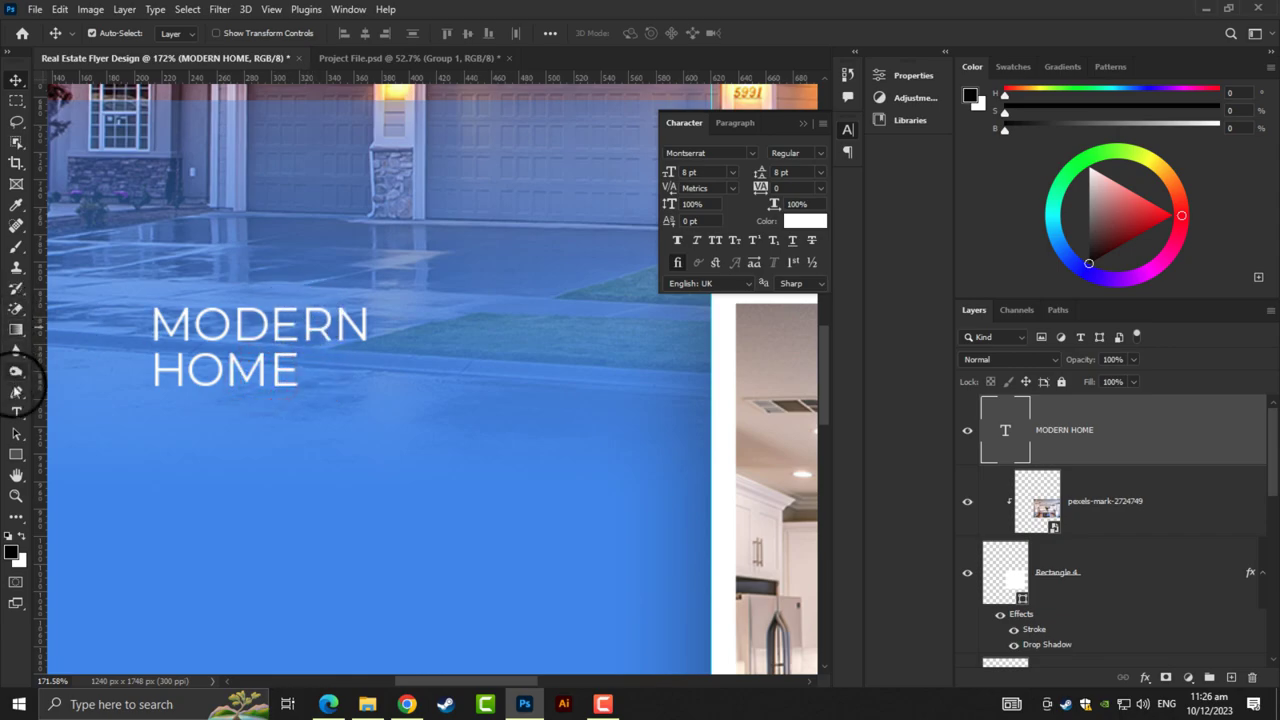
{"action": "left_click", "coordinate": [16, 412]}
{"action": "double_click", "coordinate": [212, 382]}
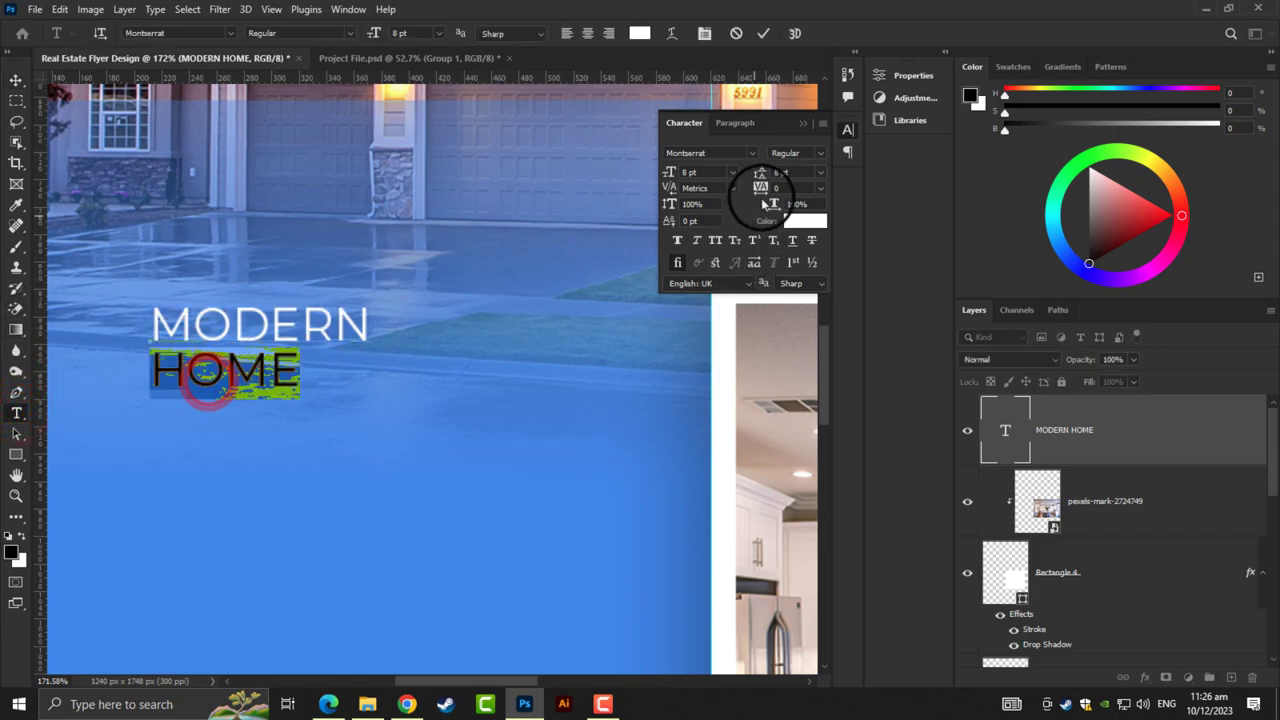
{"action": "left_click", "coordinate": [818, 174]}
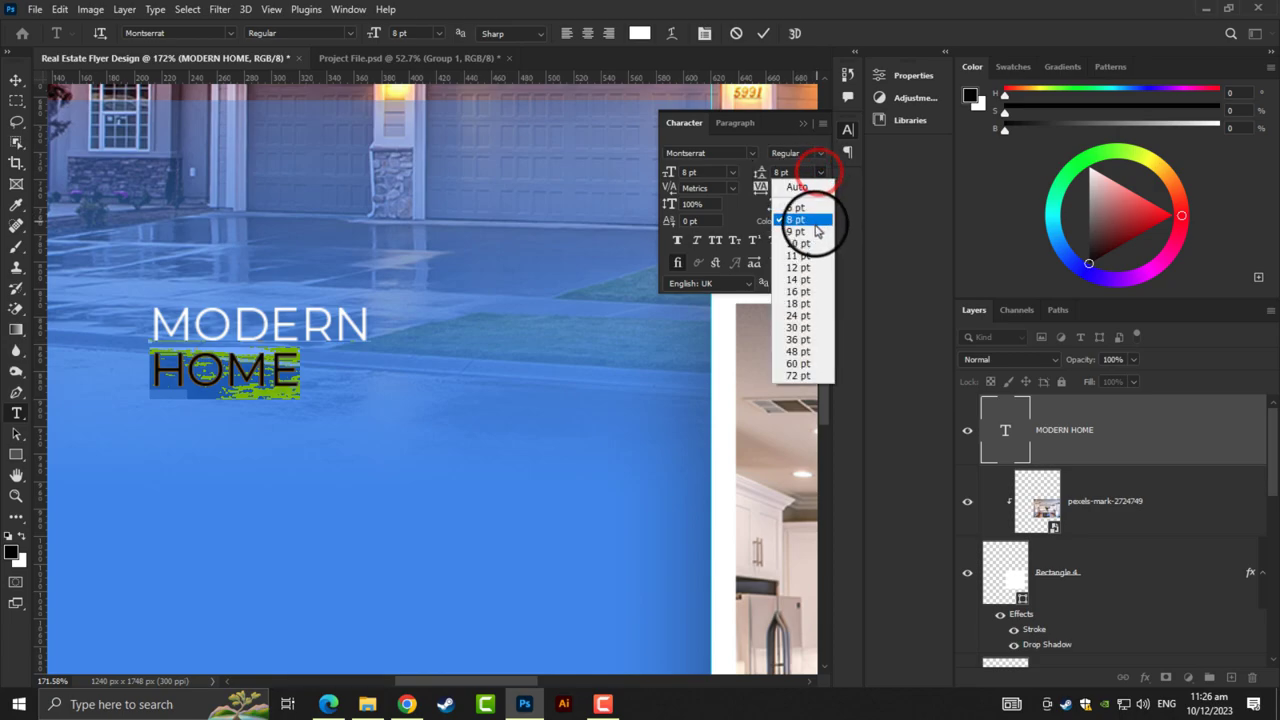
{"action": "left_click", "coordinate": [756, 148]}
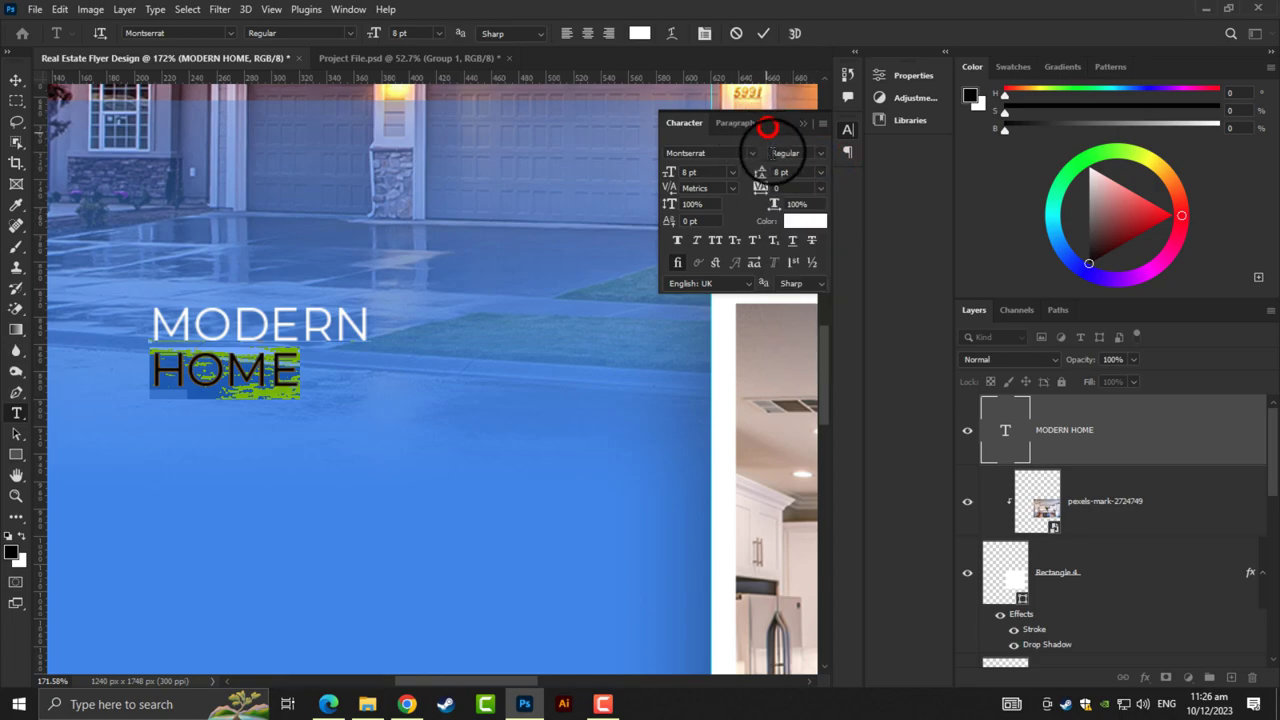
{"action": "left_click_drag", "start_coordinate": [757, 172], "coordinate": [761, 176]}
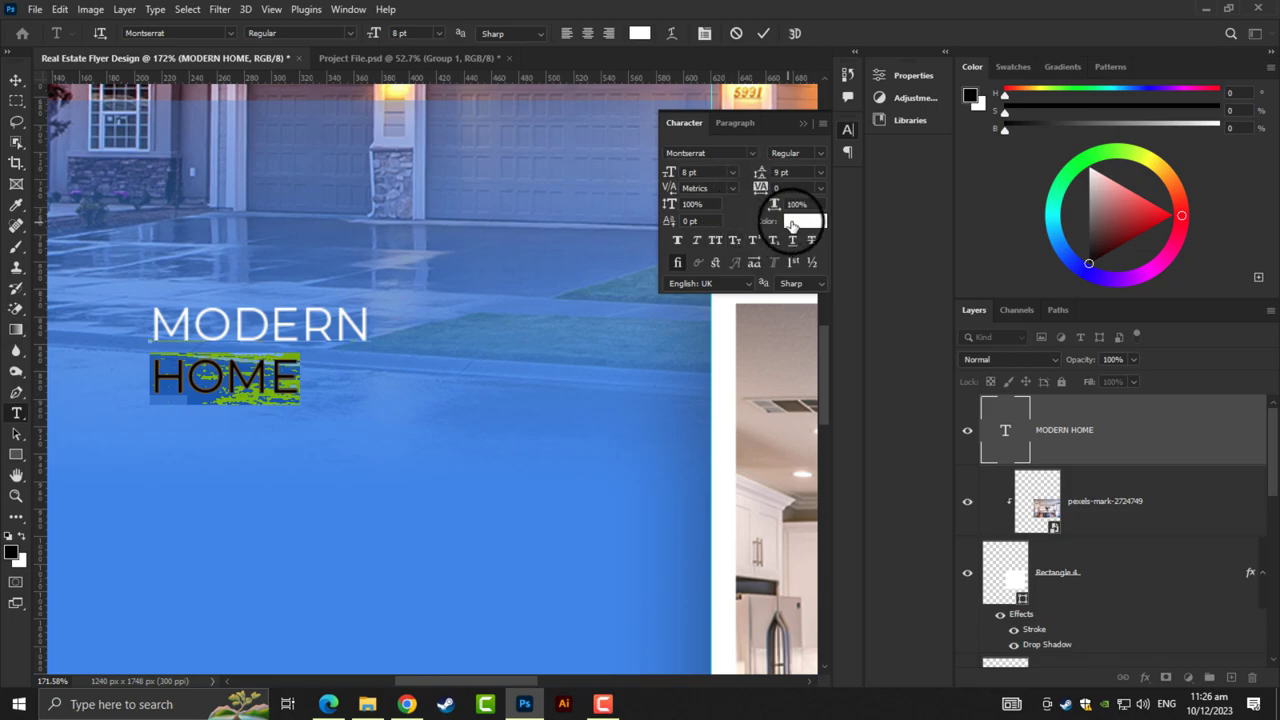
Set both heading lines to Montserrat Medium
{"action": "triple_click", "coordinate": [205, 310]}
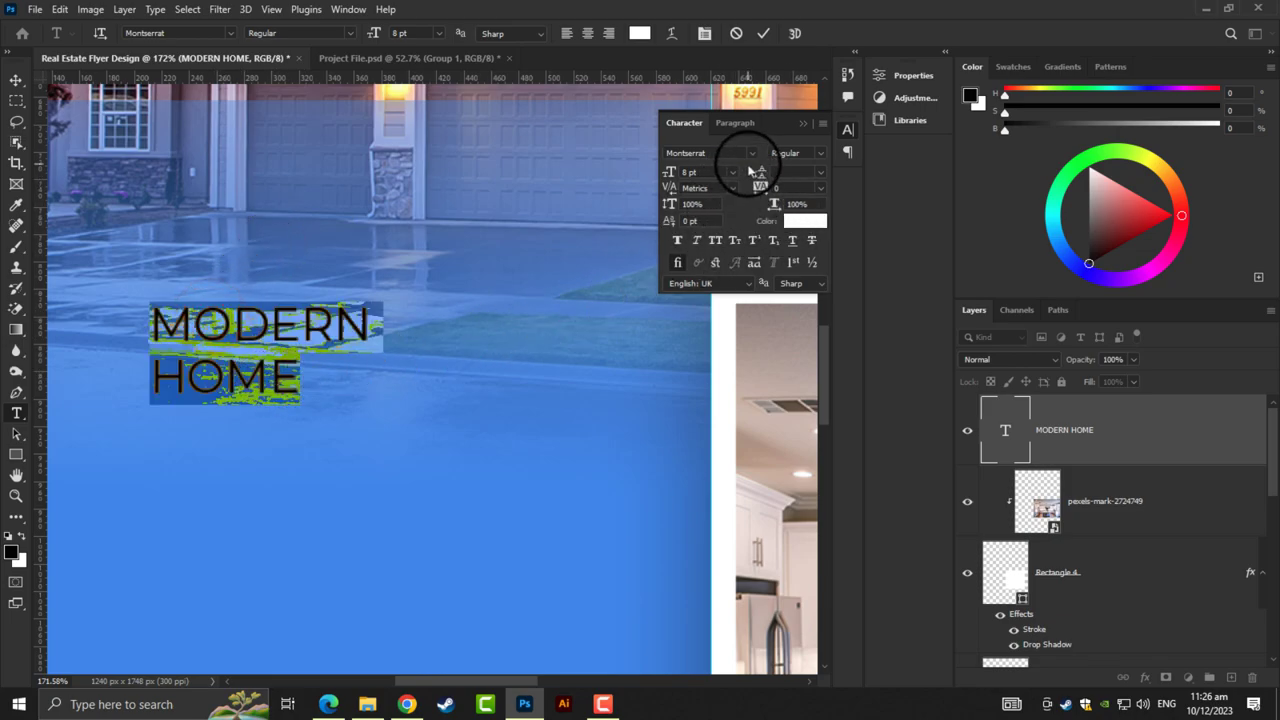
{"action": "left_click", "coordinate": [816, 153]}
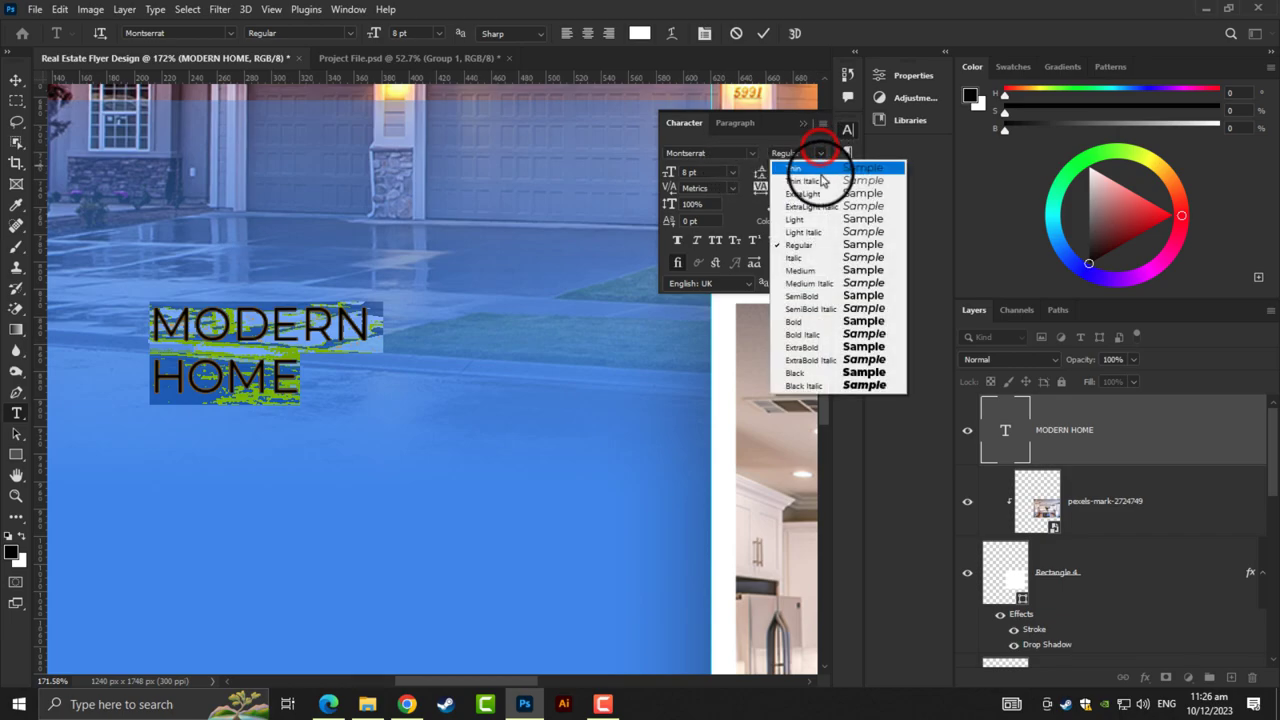
{"action": "left_click", "coordinate": [818, 272]}
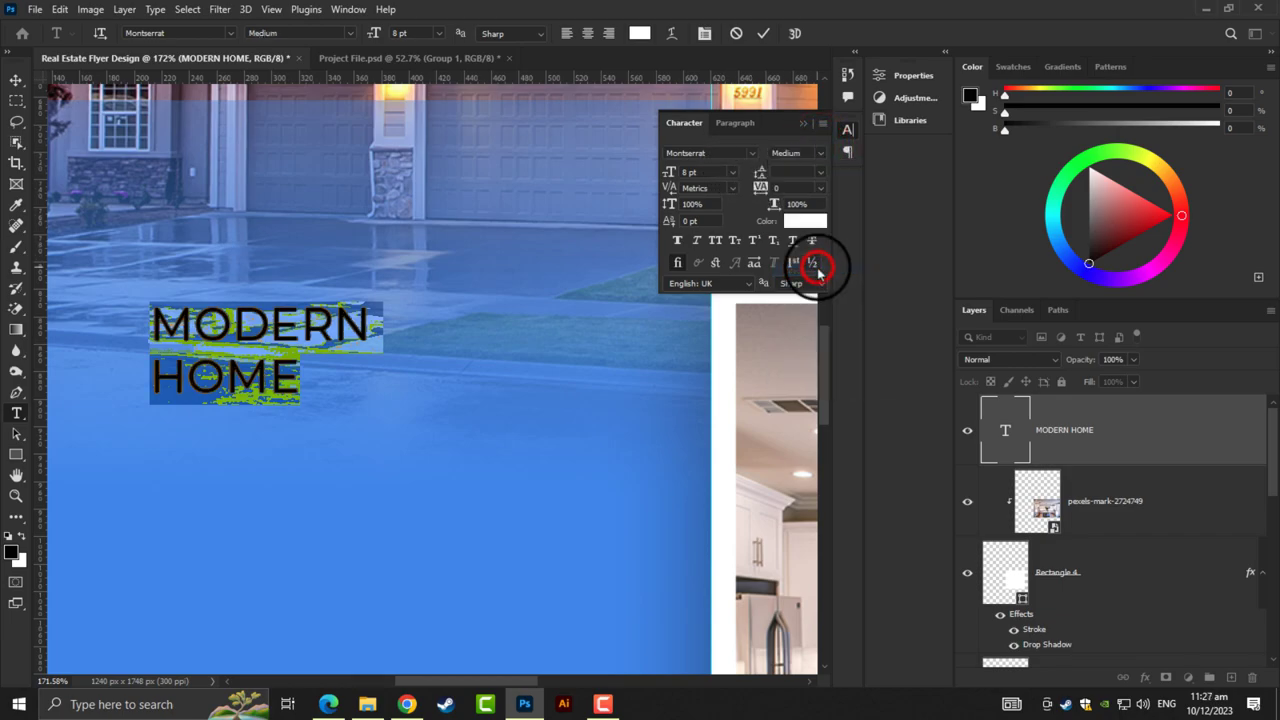
Scale the MODERN HOME heading to about 255% (20.48 pt) and shift it slightly left
{"action": "left_click", "coordinate": [16, 80]}
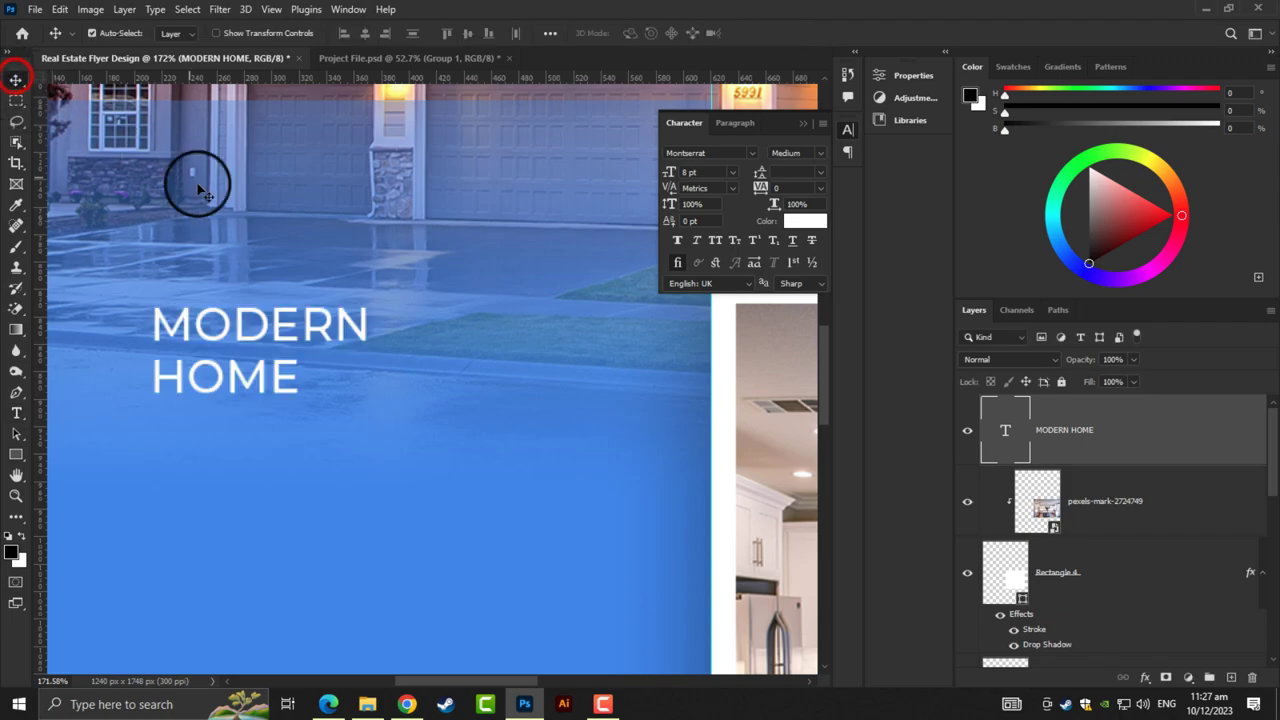
{"action": "key", "text": "ctrl+t"}
{"action": "scroll", "coordinate": [463, 380], "scroll_direction": "down", "scroll_amount": 3}
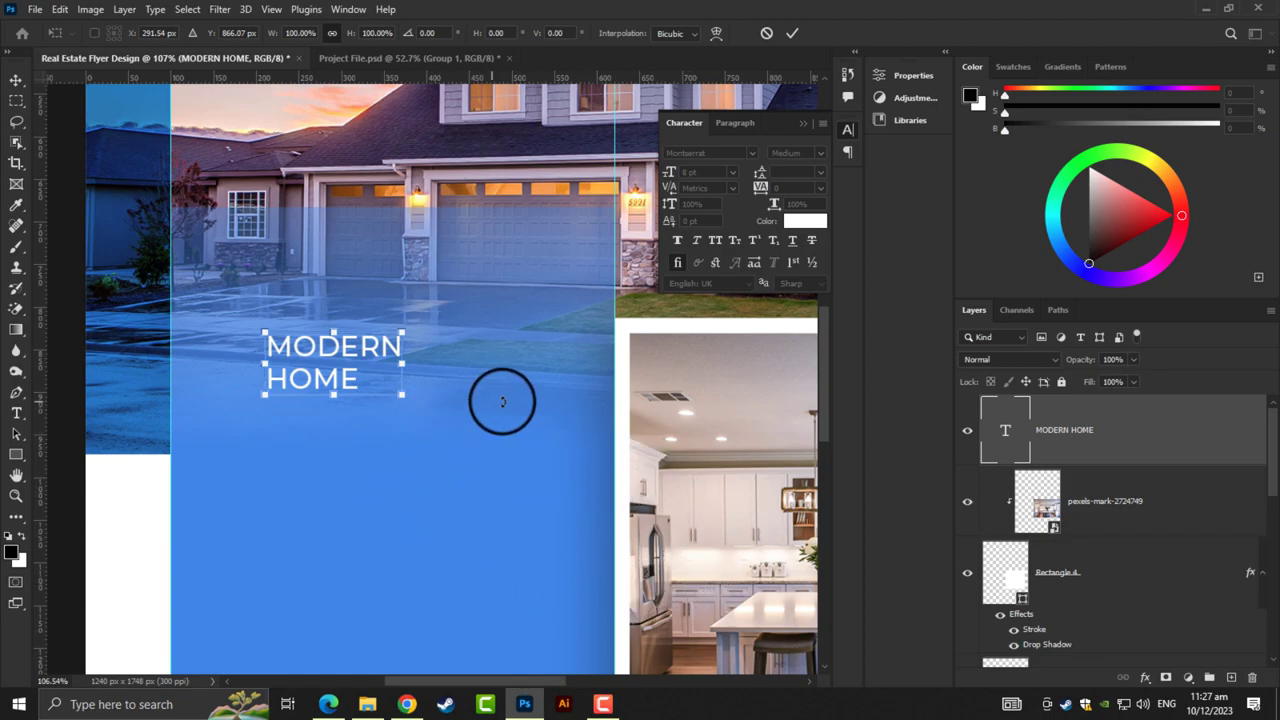
{"action": "left_click_drag", "start_coordinate": [401, 335], "coordinate": [600, 205]}
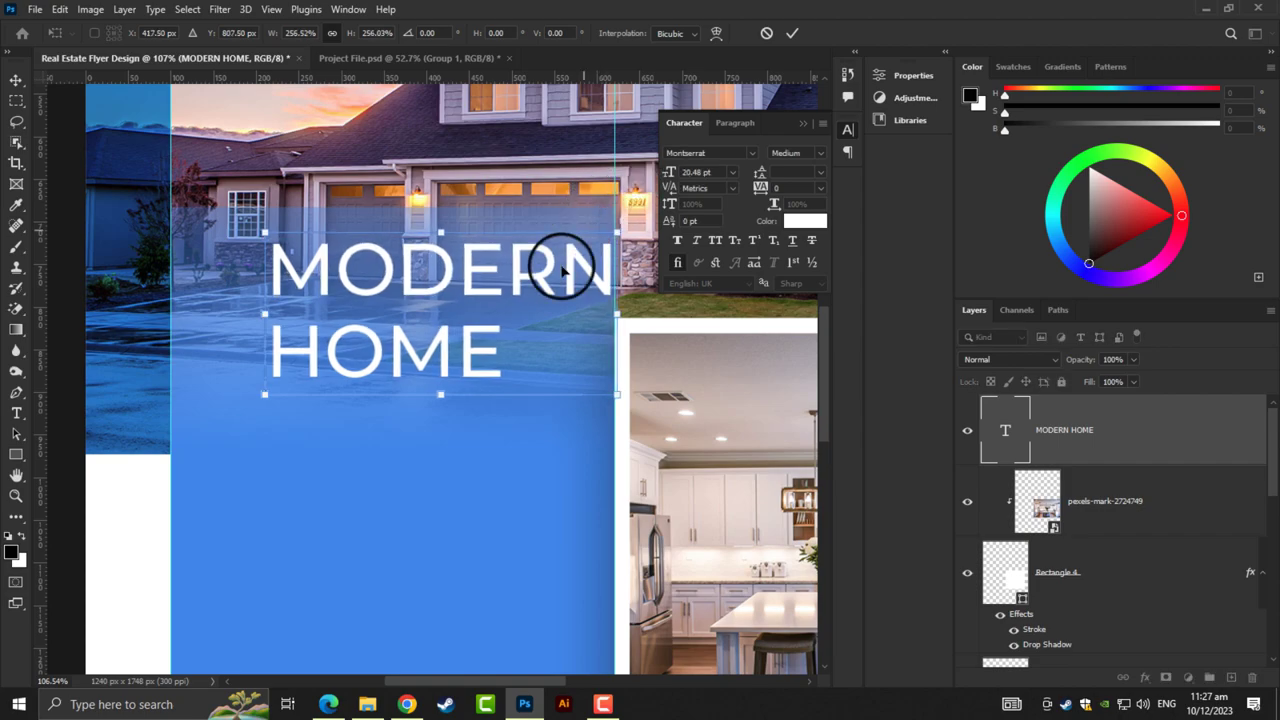
{"action": "left_click_drag", "start_coordinate": [503, 368], "coordinate": [457, 368]}
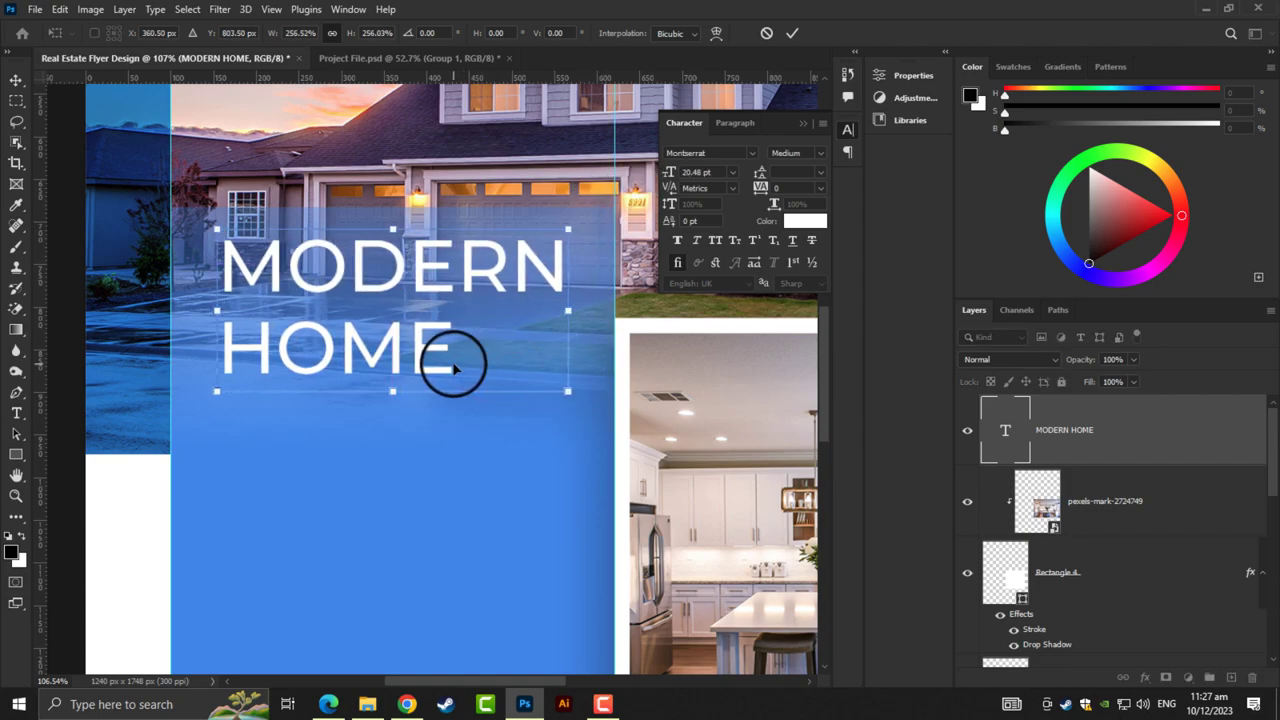
{"action": "key", "text": "Return"}
{"action": "scroll", "coordinate": [351, 349], "scroll_direction": "up", "scroll_amount": 1}
{"action": "scroll", "coordinate": [355, 362], "scroll_direction": "up", "scroll_amount": 2}
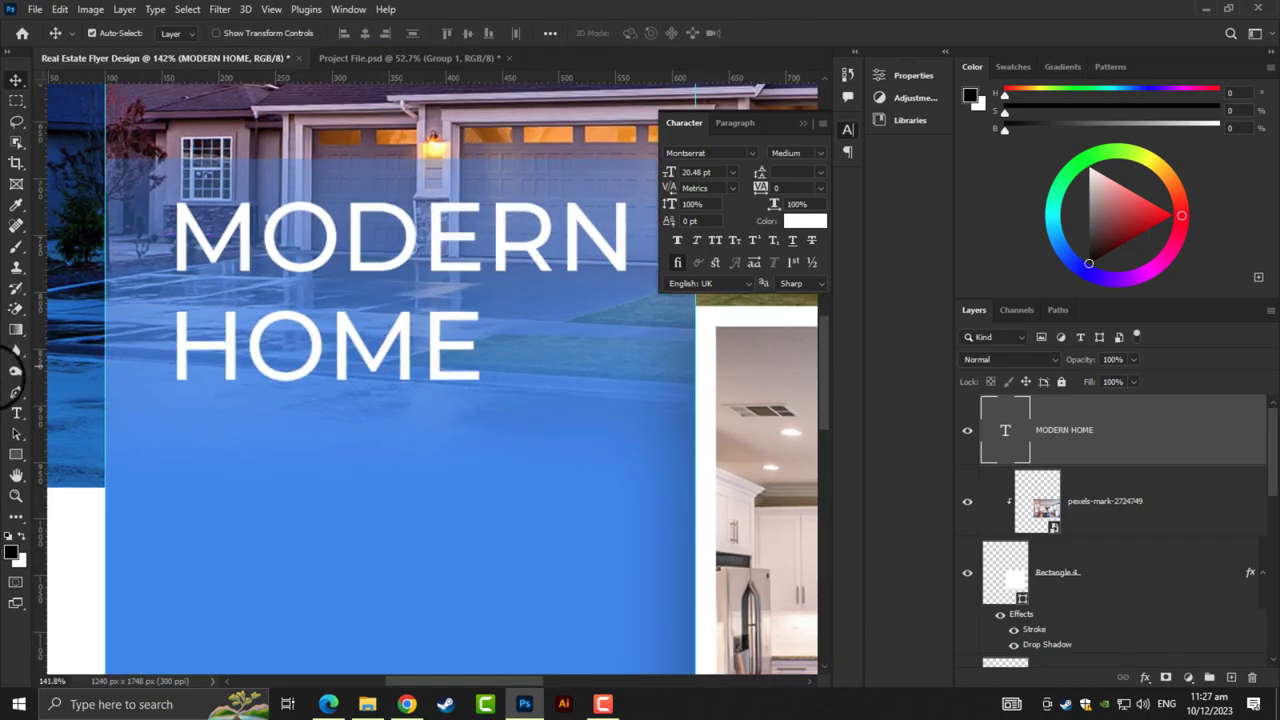
Type FOR SALE below the heading and set it in Montserrat ExtraBold
{"action": "left_click", "coordinate": [16, 414]}
{"action": "left_click", "coordinate": [244, 500]}
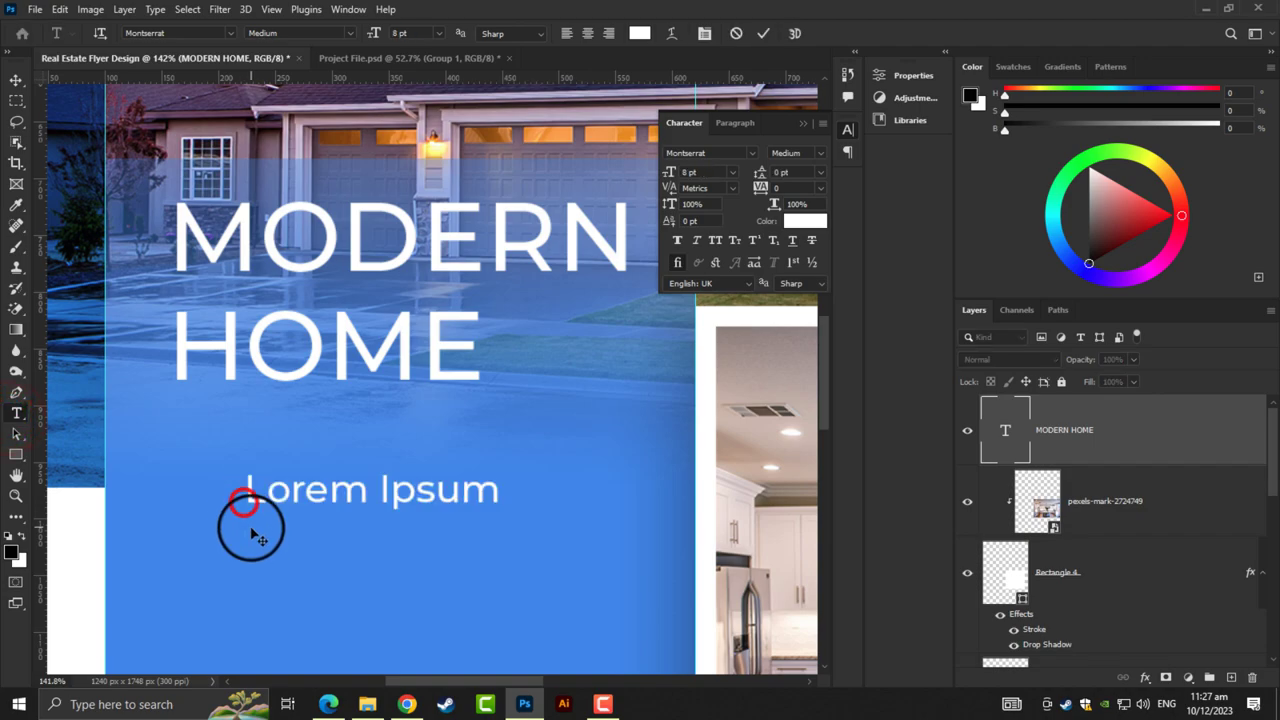
{"action": "type", "text": "f"}
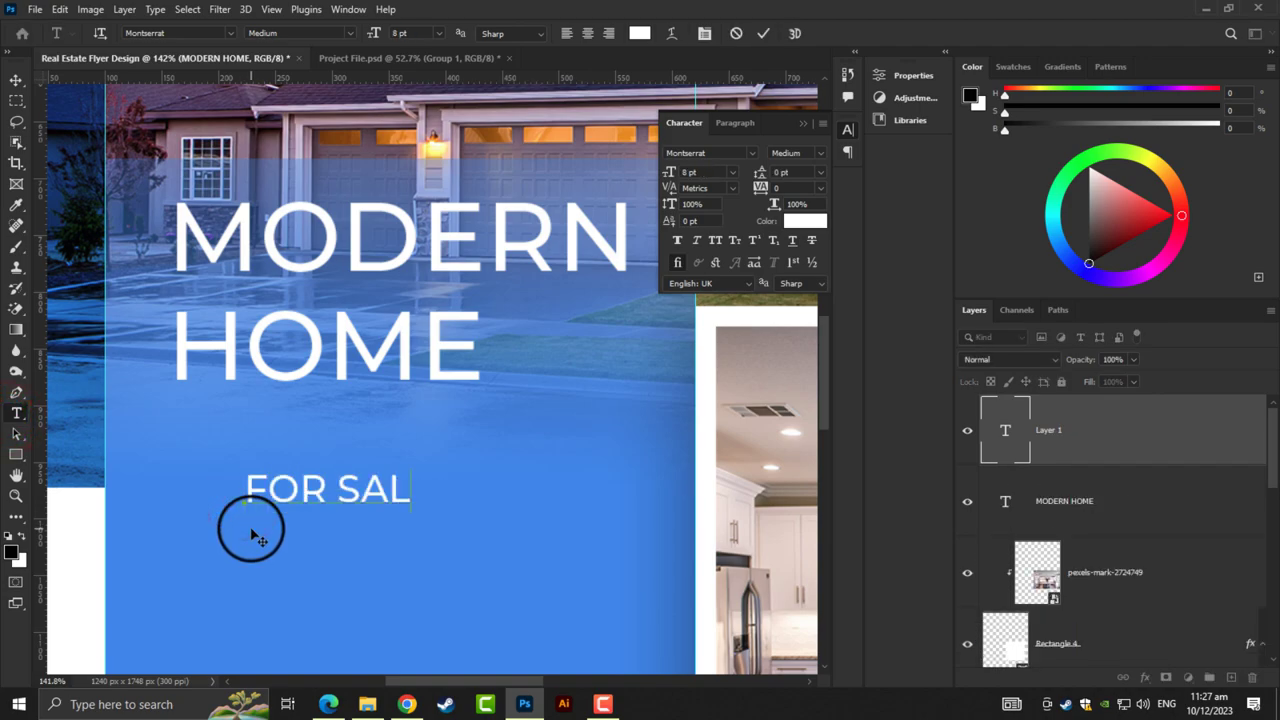
{"action": "key", "text": "ctrl+a"}
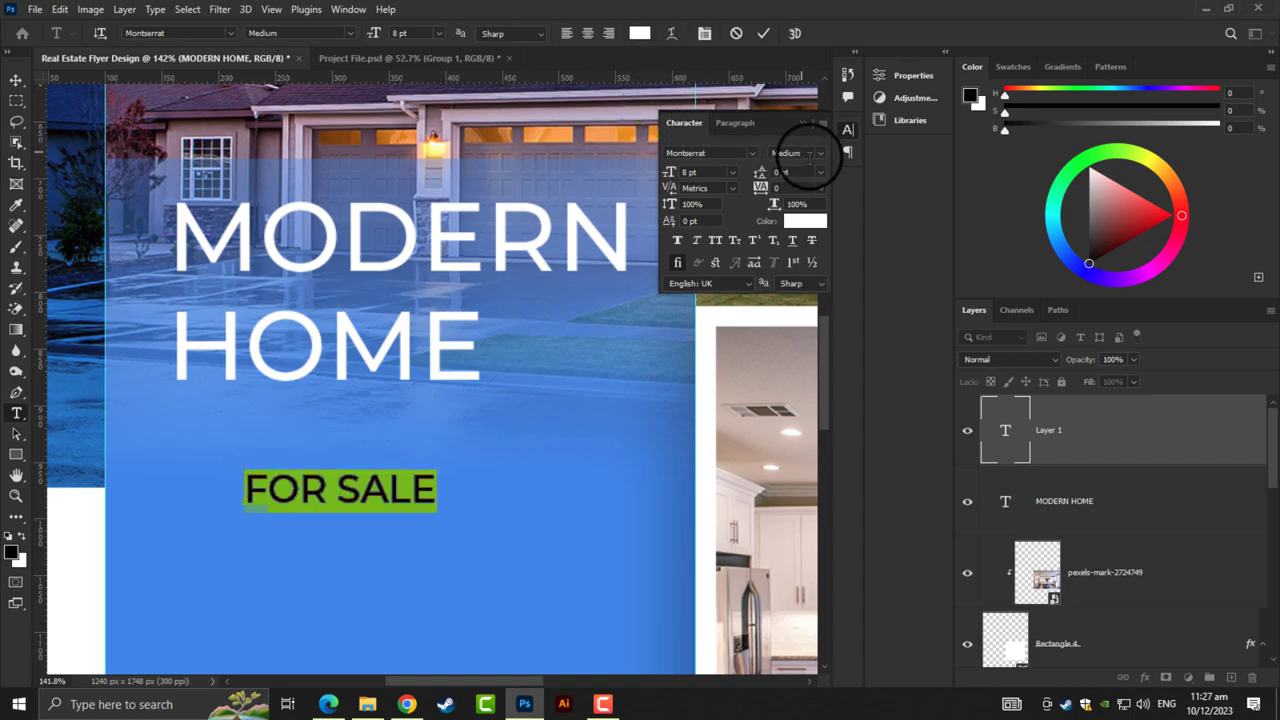
{"action": "left_click", "coordinate": [810, 152]}
{"action": "left_click", "coordinate": [786, 348]}
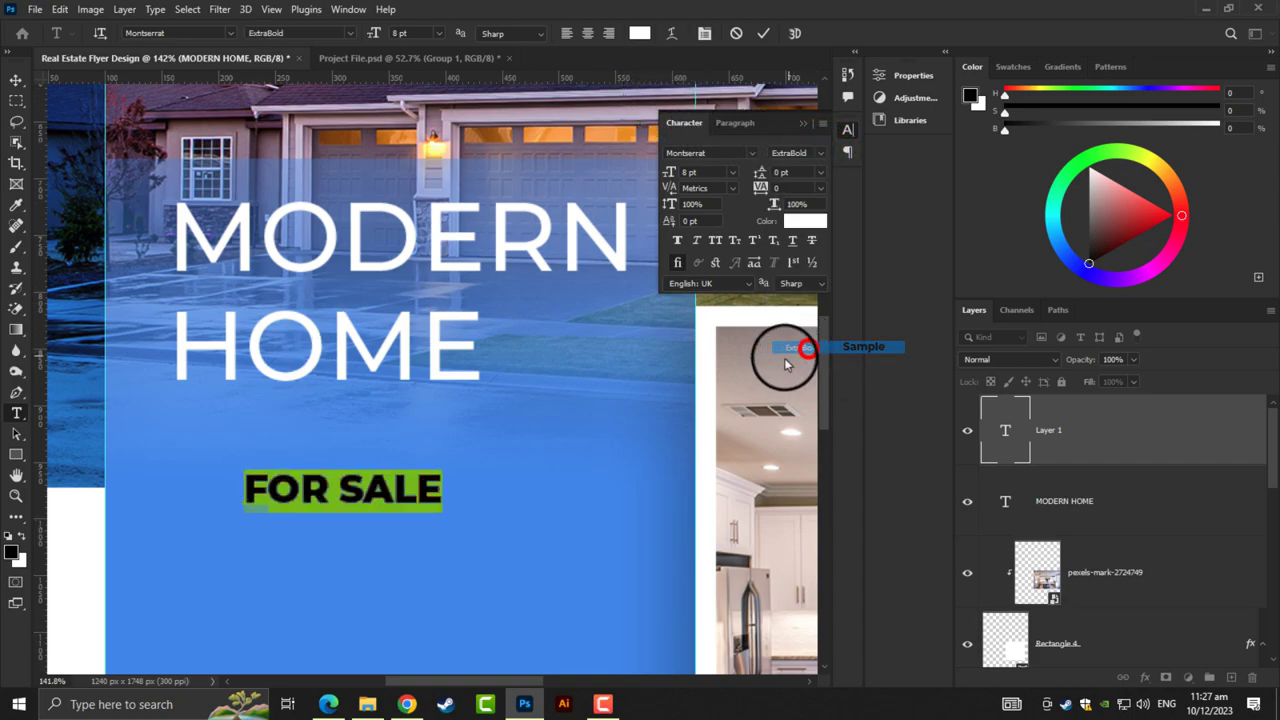
Move FOR SALE directly under HOME and enlarge it to the heading's width
{"action": "left_click", "coordinate": [15, 79]}
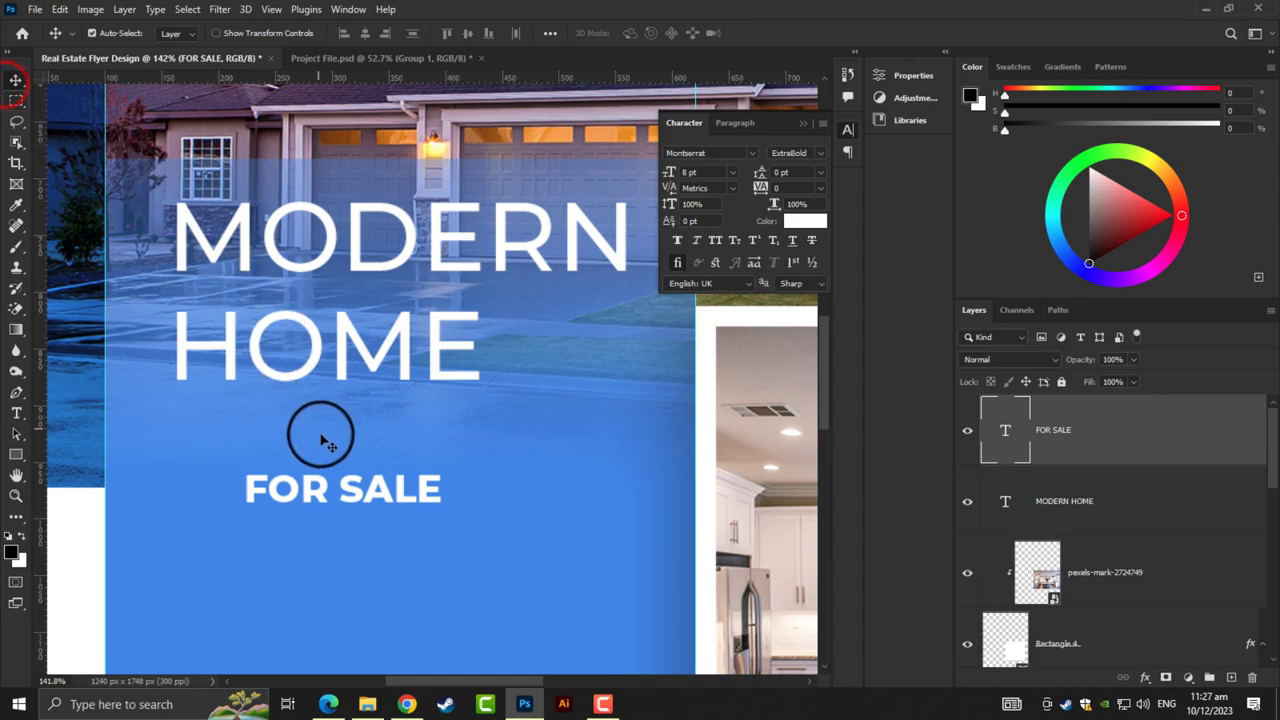
{"action": "left_click_drag", "start_coordinate": [332, 485], "coordinate": [266, 430]}
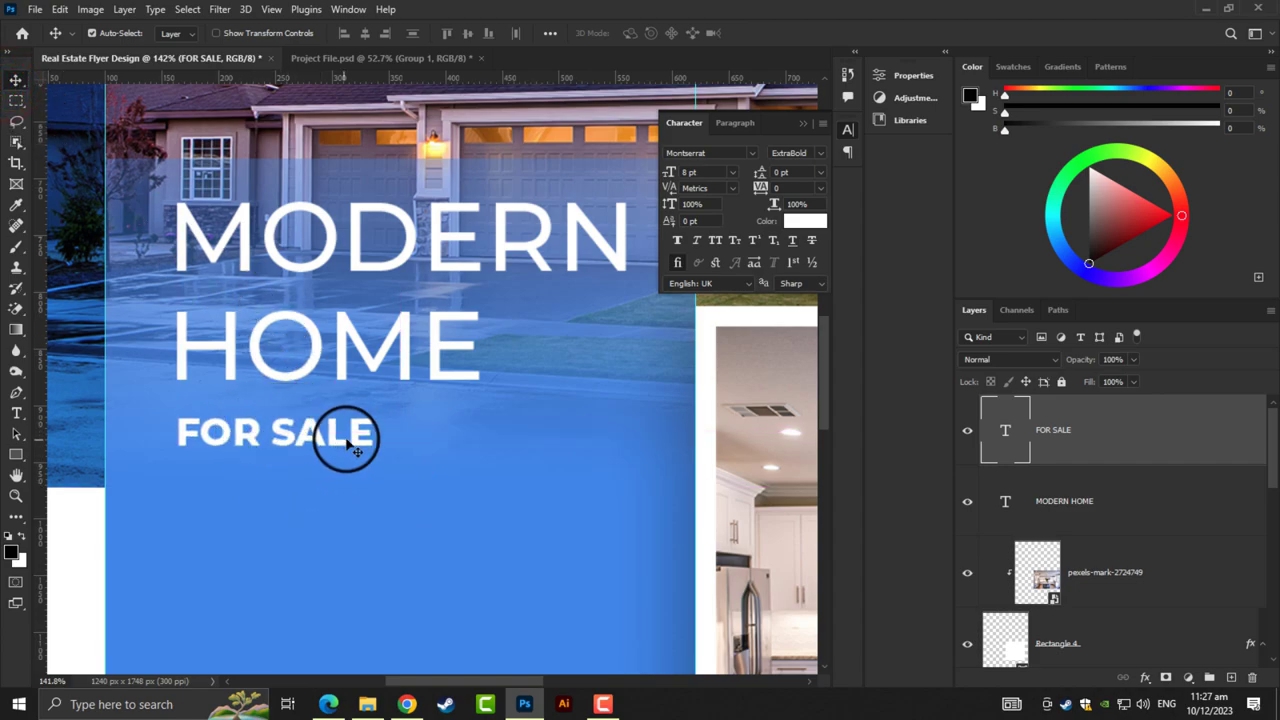
{"action": "key", "text": "ctrl+t"}
{"action": "left_click_drag", "start_coordinate": [383, 432], "coordinate": [622, 447]}
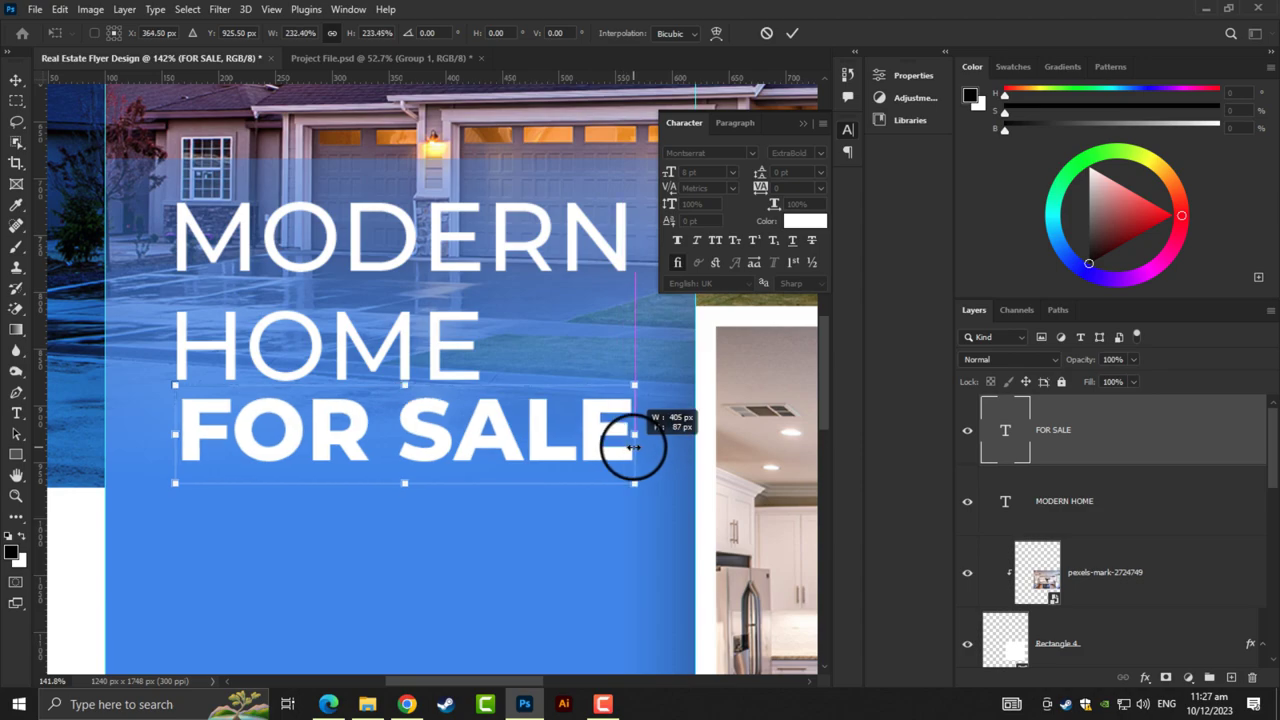
{"action": "left_click_drag", "start_coordinate": [631, 447], "coordinate": [624, 440]}
{"action": "key", "text": "Return"}
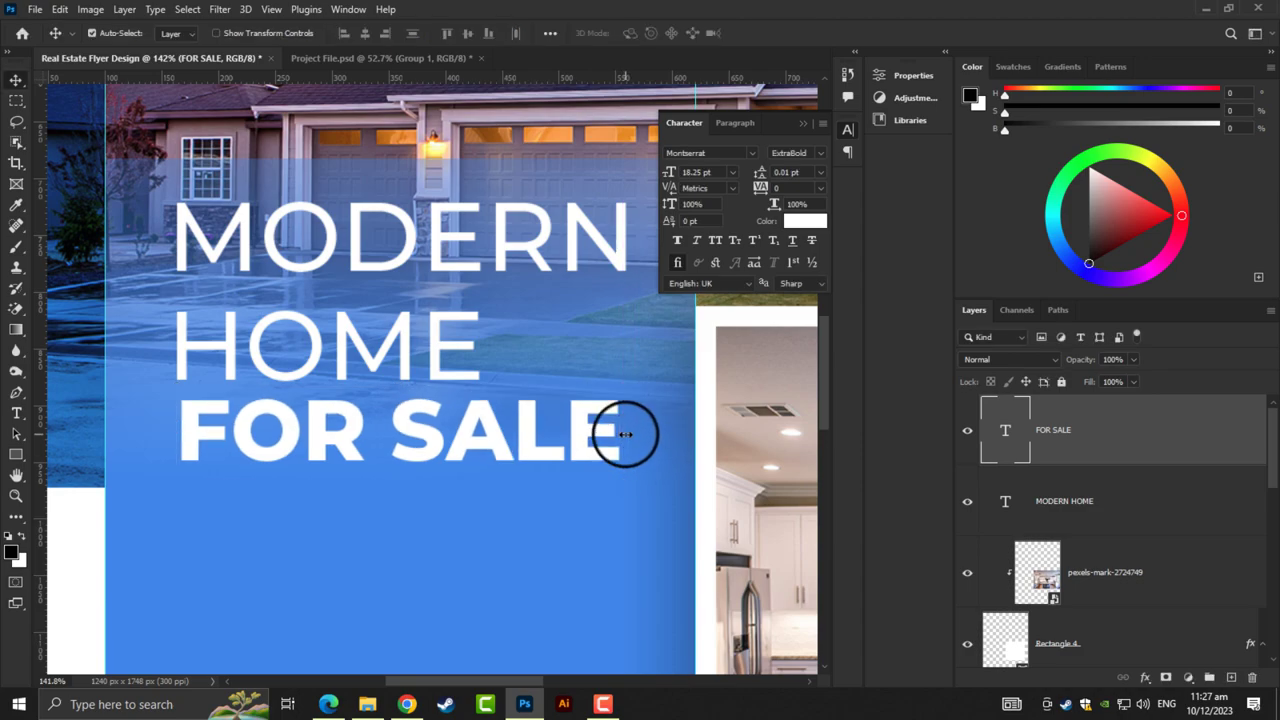
Fine-tune the FOR SALE size (18.68 pt) and position so its edges line up
{"action": "key", "text": "ctrl+t"}
{"action": "scroll", "coordinate": [660, 440], "scroll_direction": "up", "scroll_amount": 2}
{"action": "scroll", "coordinate": [605, 404], "scroll_direction": "up", "scroll_amount": 3}
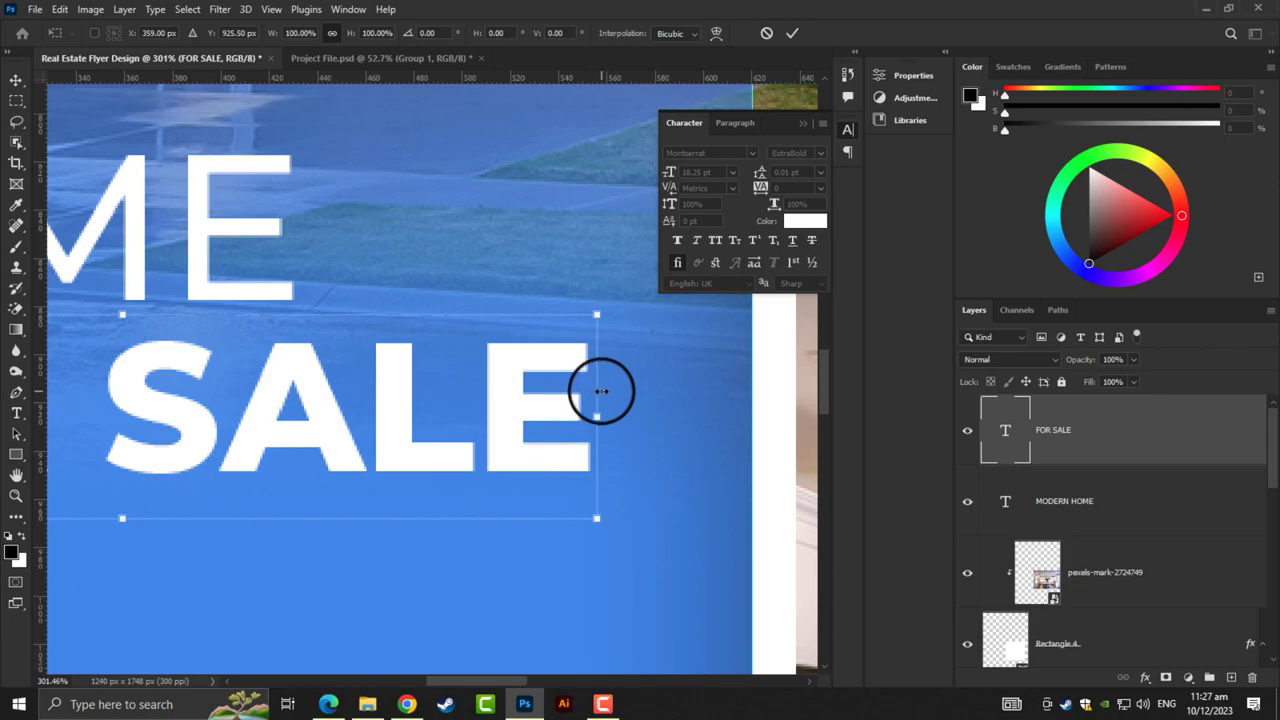
{"action": "left_click_drag", "start_coordinate": [601, 390], "coordinate": [607, 406]}
{"action": "scroll", "coordinate": [608, 408], "scroll_direction": "down", "scroll_amount": 3}
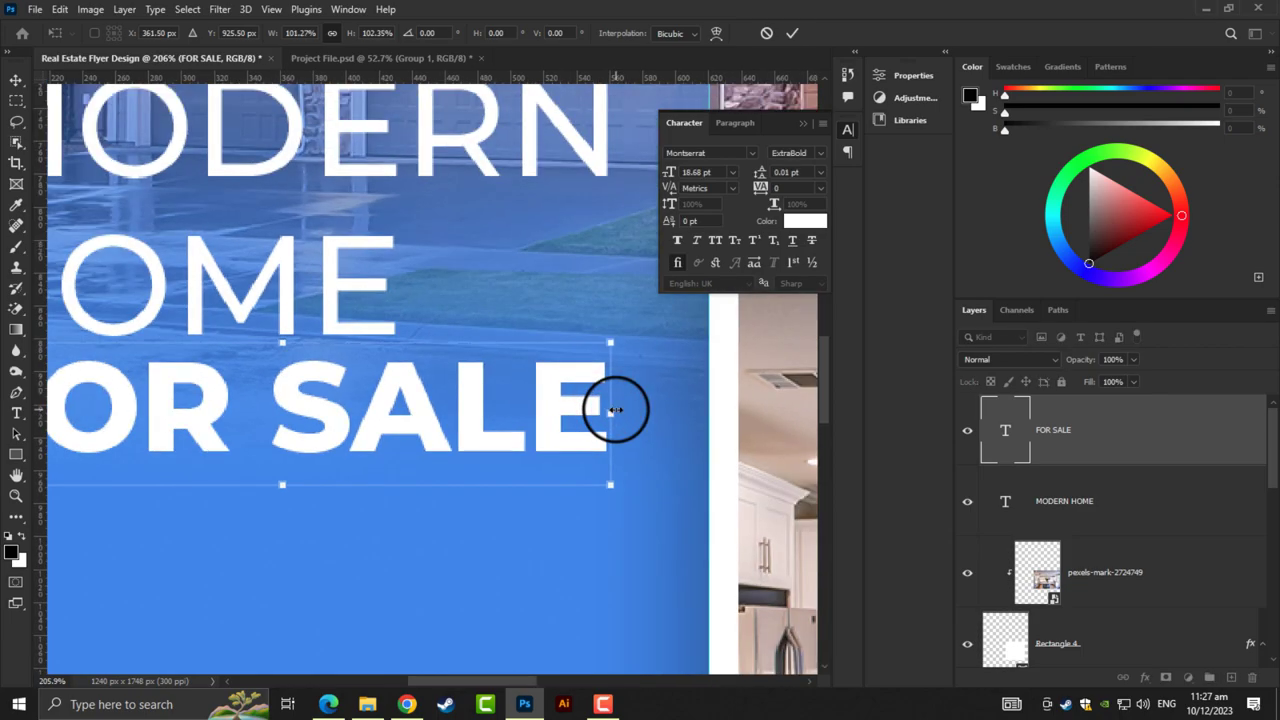
{"action": "key", "text": "ctrl+0"}
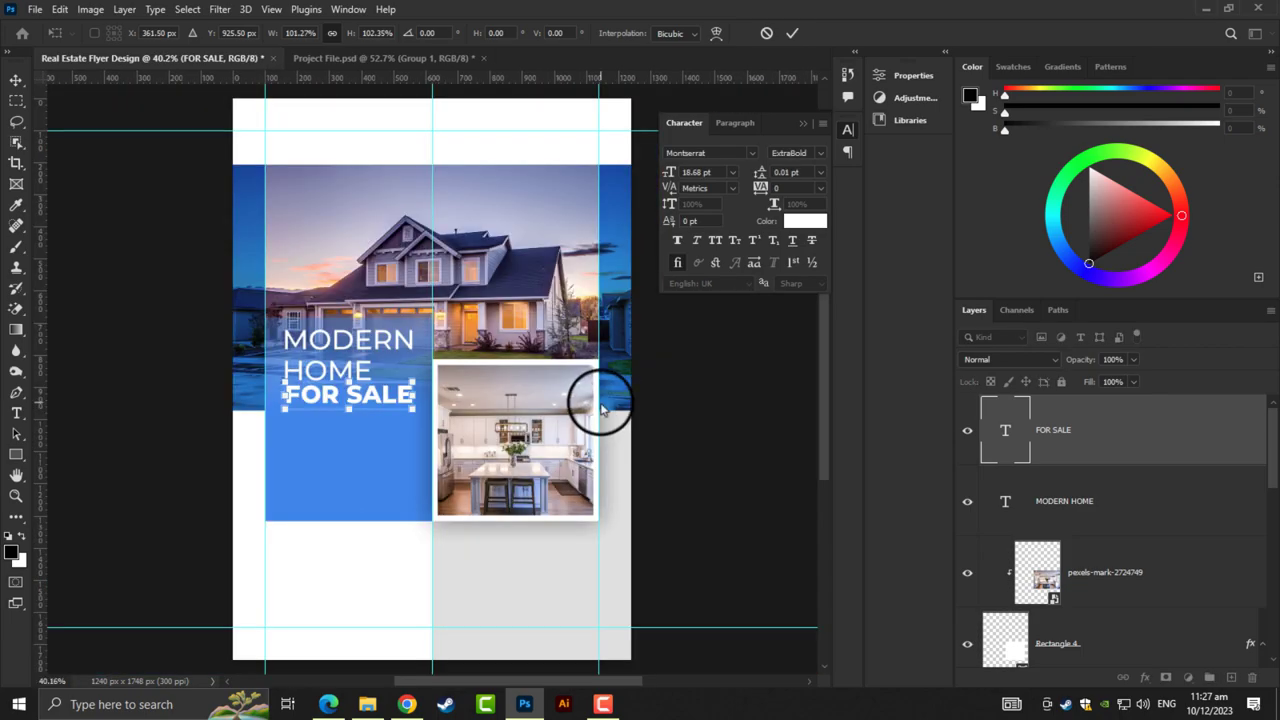
{"action": "key", "text": "ctrl+1"}
{"action": "scroll", "coordinate": [457, 474], "scroll_direction": "left", "scroll_amount": 1}
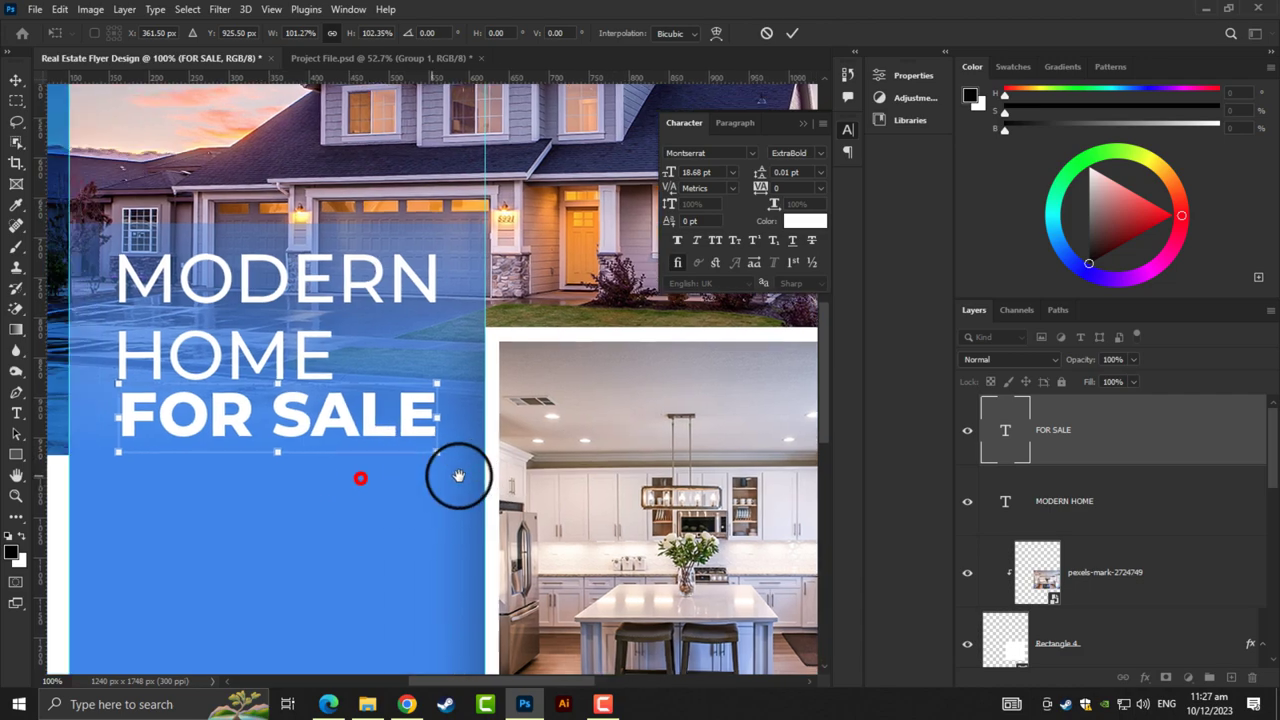
{"action": "scroll", "coordinate": [380, 463], "scroll_direction": "left", "scroll_amount": 2}
{"action": "left_click_drag", "start_coordinate": [310, 398], "coordinate": [313, 411]}
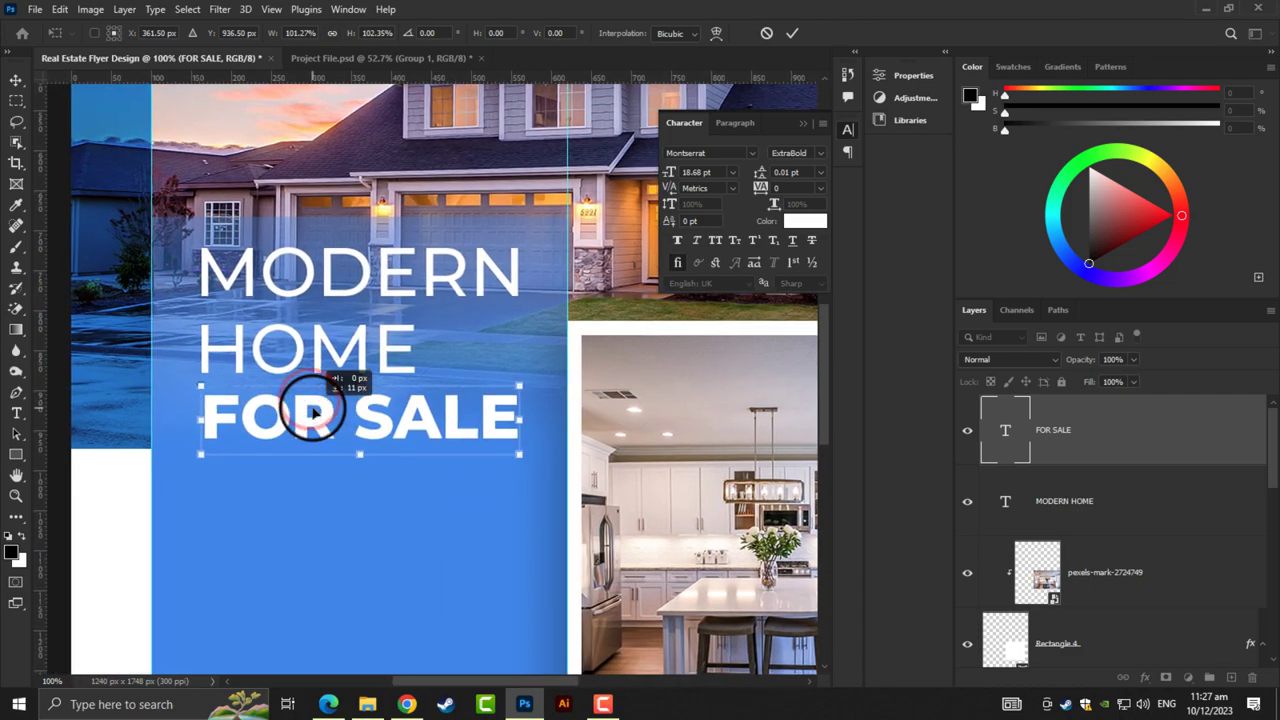
{"action": "key", "text": "Return"}
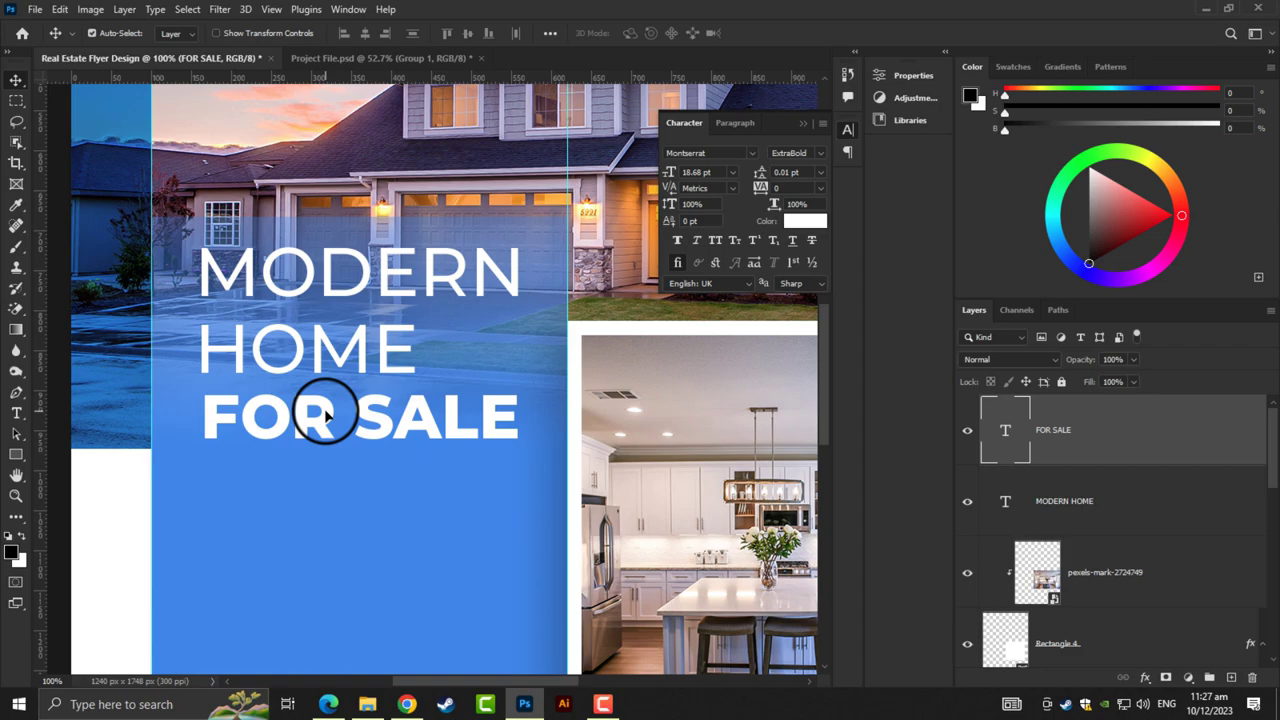
Pan along the blue panel to check FOR SALE's right edge, then fit the flyer in view
{"action": "scroll", "coordinate": [323, 414], "scroll_direction": "up", "scroll_amount": 2}
{"action": "scroll", "coordinate": [206, 414], "scroll_direction": "up", "scroll_amount": 1}
{"action": "mouse_move", "coordinate": [177, 414]}
{"action": "left_mouse_down"}
{"action": "mouse_move", "coordinate": [239, 411]}
{"action": "mouse_move", "coordinate": [228, 434]}
{"action": "left_mouse_up"}
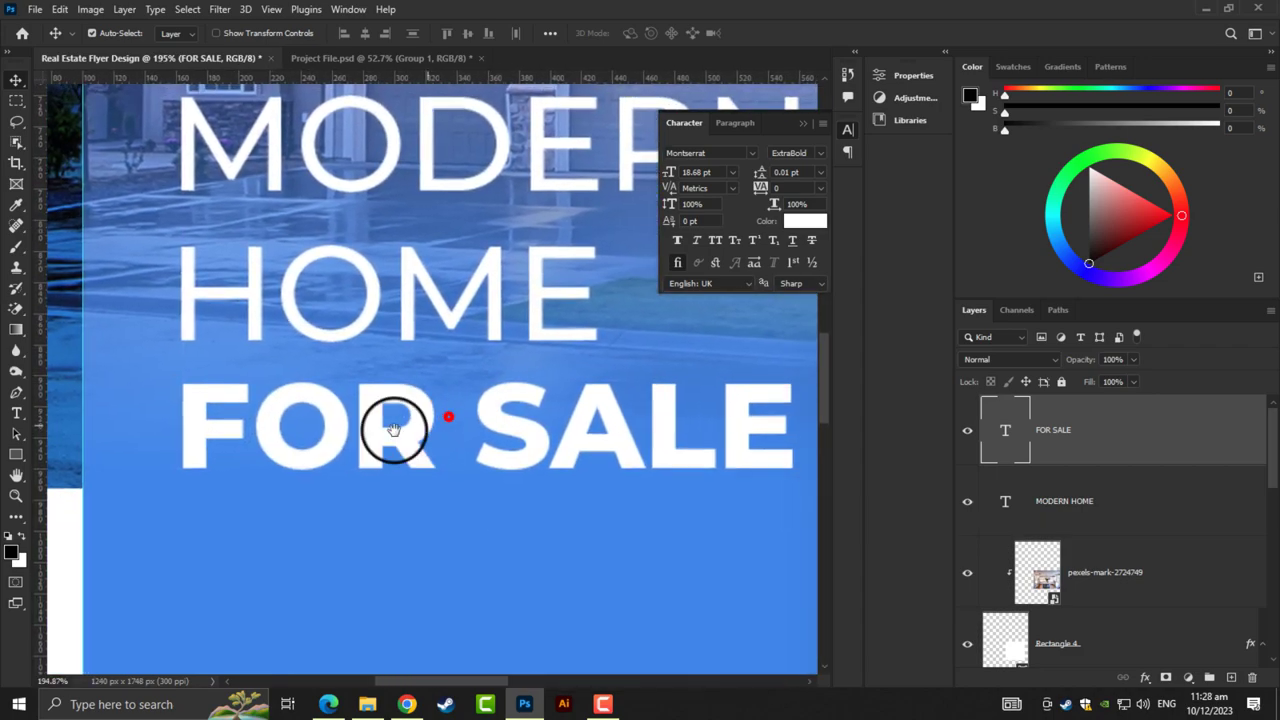
{"action": "left_click_drag", "start_coordinate": [449, 417], "coordinate": [200, 443]}
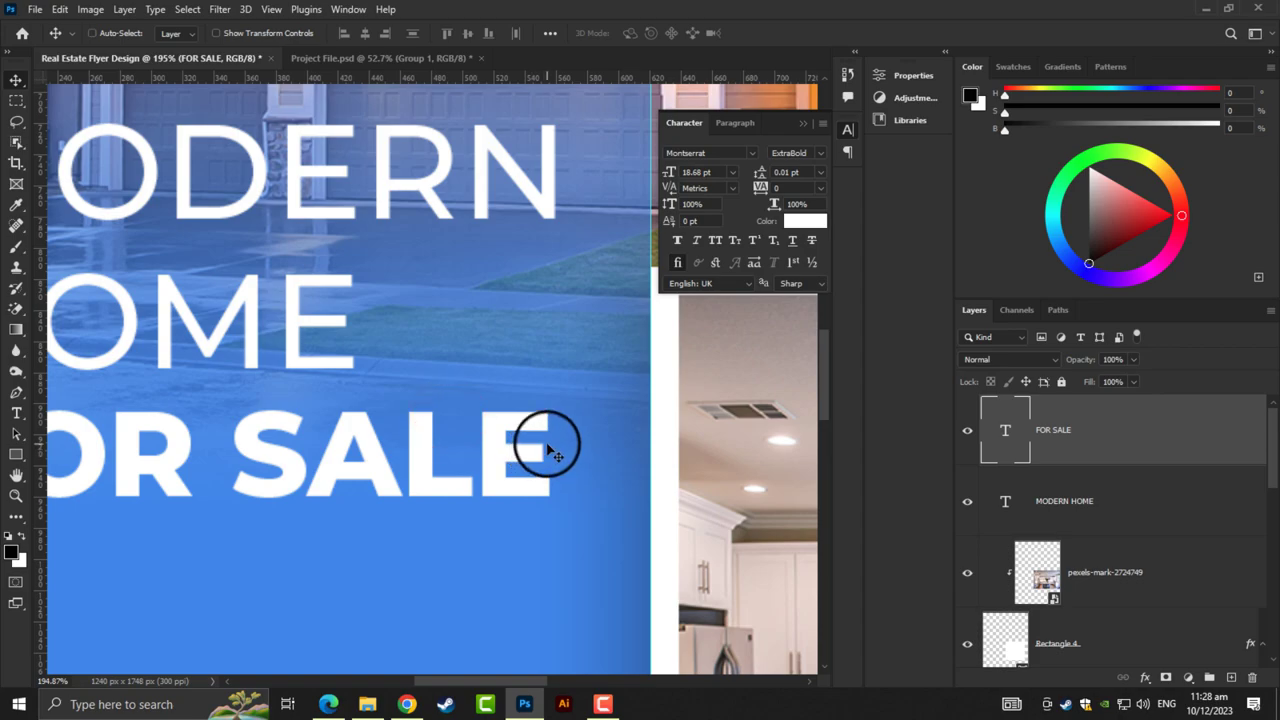
{"action": "key", "text": "ctrl+0"}
{"action": "scroll", "coordinate": [300, 452], "scroll_direction": "up", "scroll_amount": 3}
Paste the Lorem ipsum body text under FOR SALE and shrink it to about 83%
{"action": "left_click_drag", "start_coordinate": [296, 448], "coordinate": [320, 428]}
{"action": "key", "text": "ctrl+v"}
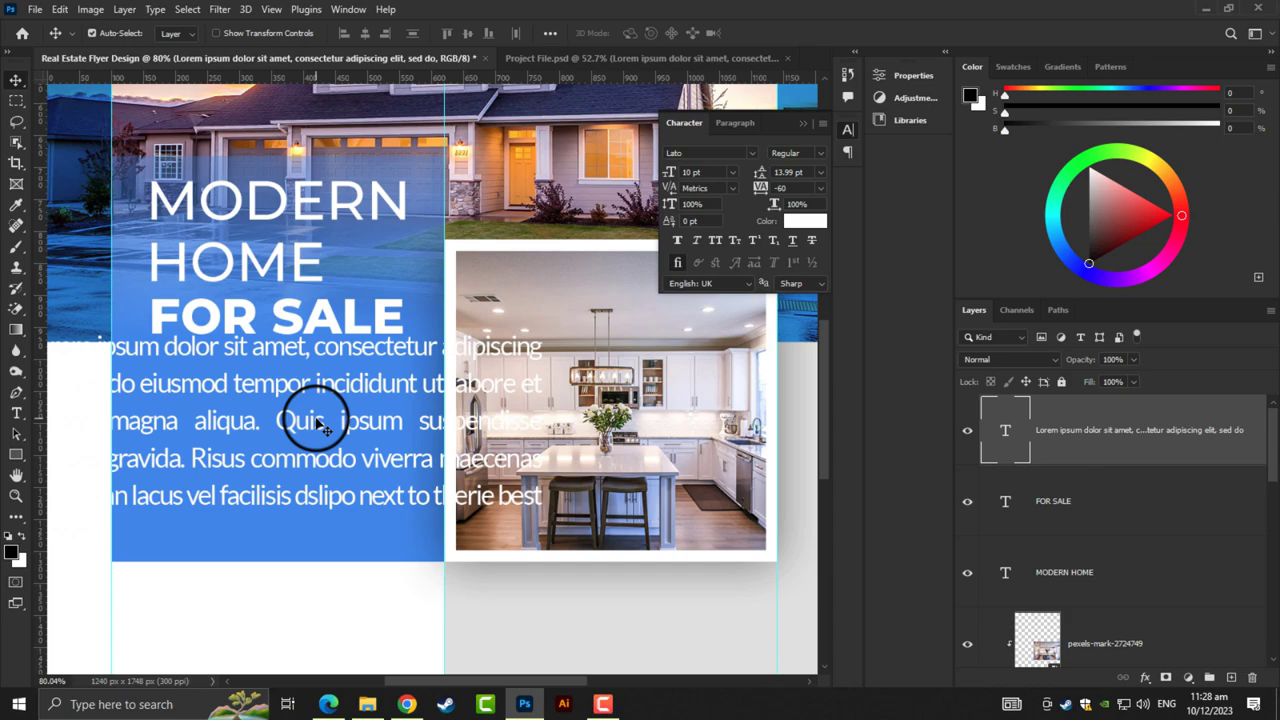
{"action": "key", "text": "ctrl+t"}
{"action": "left_click_drag", "start_coordinate": [552, 448], "coordinate": [409, 470]}
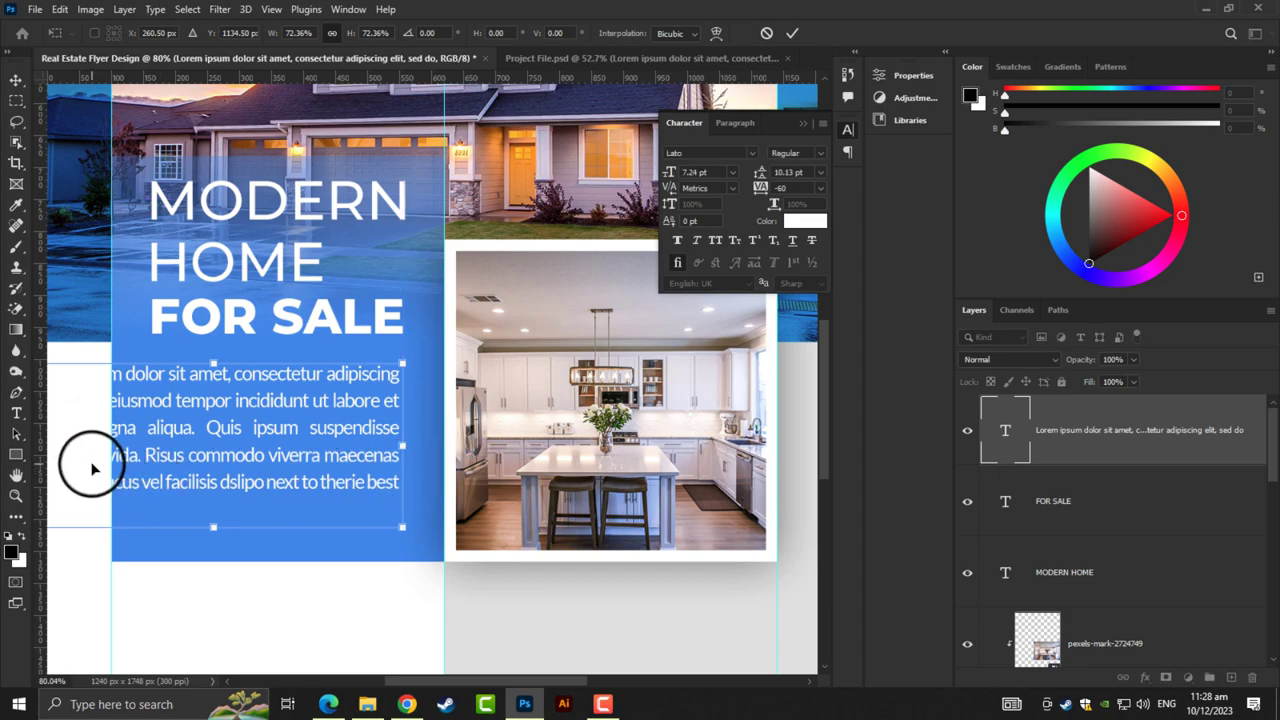
Narrow the body paragraph so it fits inside the blue panel
{"action": "scroll", "coordinate": [110, 462], "scroll_direction": "down", "scroll_amount": 1}
{"action": "scroll", "coordinate": [57, 460], "scroll_direction": "down", "scroll_amount": 1}
{"action": "scroll", "coordinate": [63, 457], "scroll_direction": "down", "scroll_amount": 2}
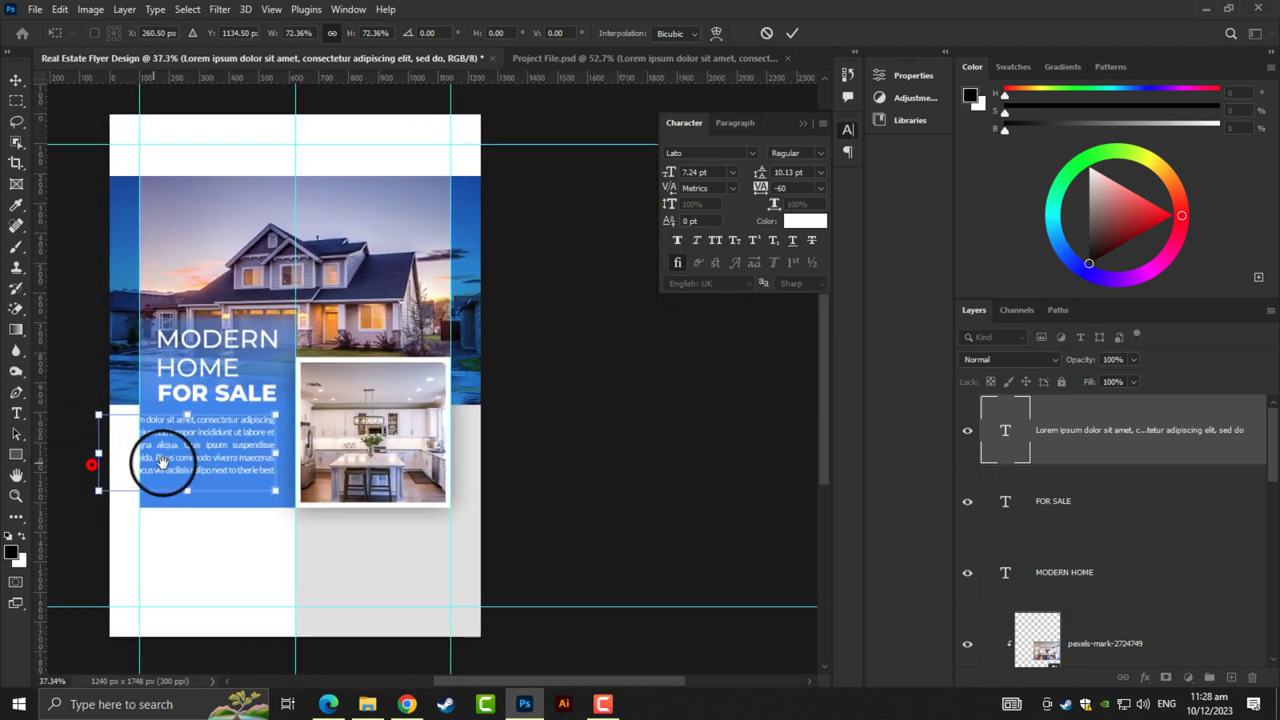
{"action": "mouse_move", "coordinate": [127, 455]}
{"action": "left_mouse_down"}
{"action": "mouse_move", "coordinate": [182, 455]}
{"action": "mouse_move", "coordinate": [274, 398]}
{"action": "left_mouse_up"}
{"action": "scroll", "coordinate": [185, 457], "scroll_direction": "up", "scroll_amount": 1}
{"action": "scroll", "coordinate": [225, 456], "scroll_direction": "up", "scroll_amount": 2}
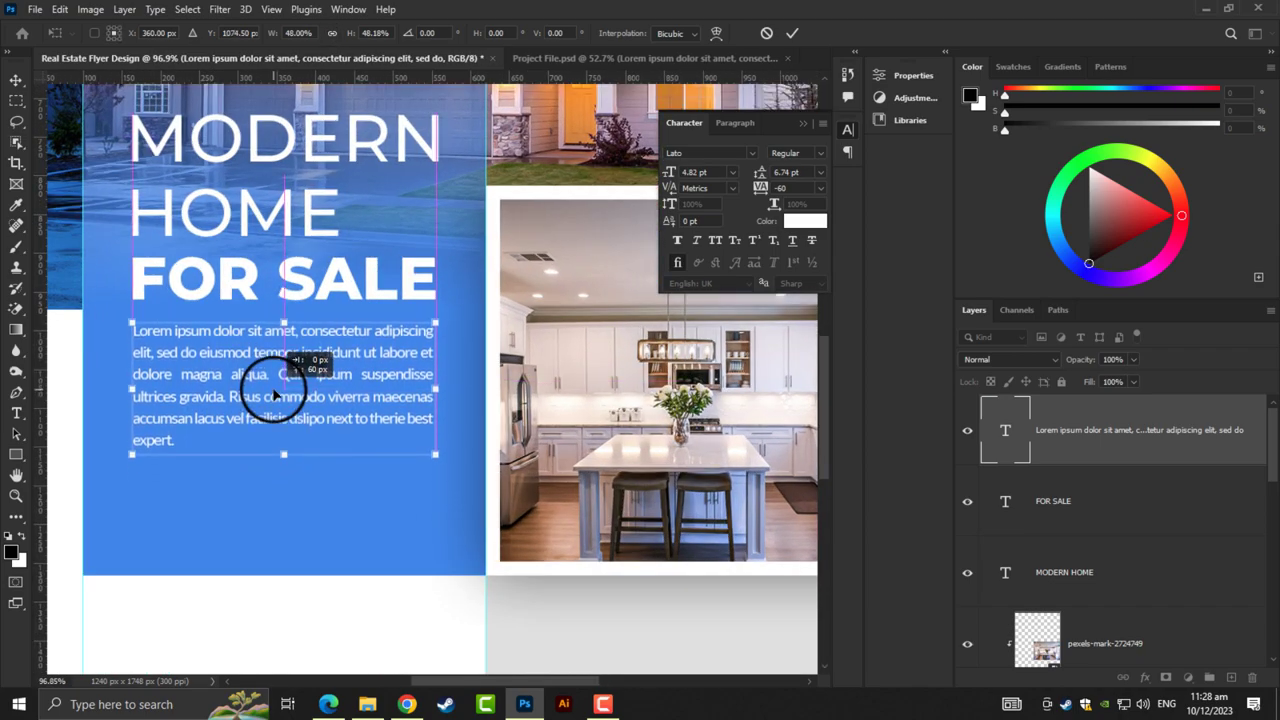
{"action": "key", "text": "Return"}
Zoom and pan around the flyer to review the new paragraph
{"action": "scroll", "coordinate": [337, 405], "scroll_direction": "up", "scroll_amount": 1}
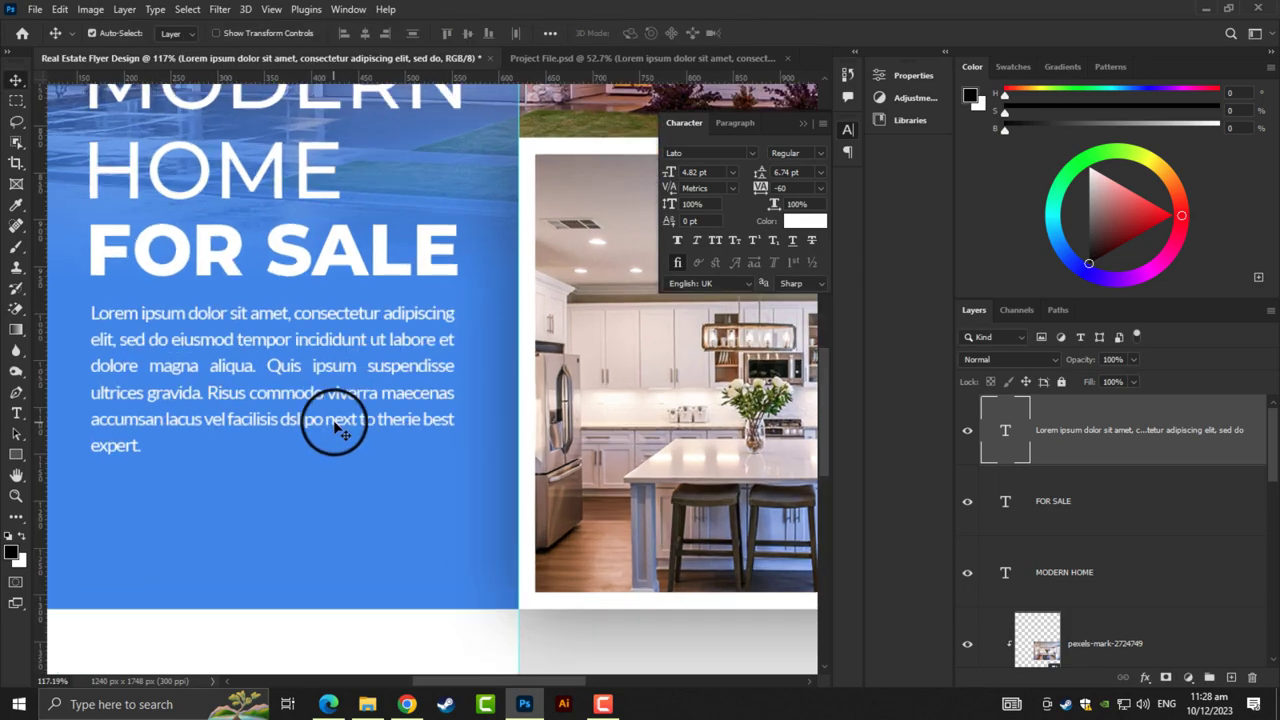
{"action": "scroll", "coordinate": [383, 413], "scroll_direction": "up", "scroll_amount": 1}
{"action": "scroll", "coordinate": [400, 410], "scroll_direction": "down", "scroll_amount": 5}
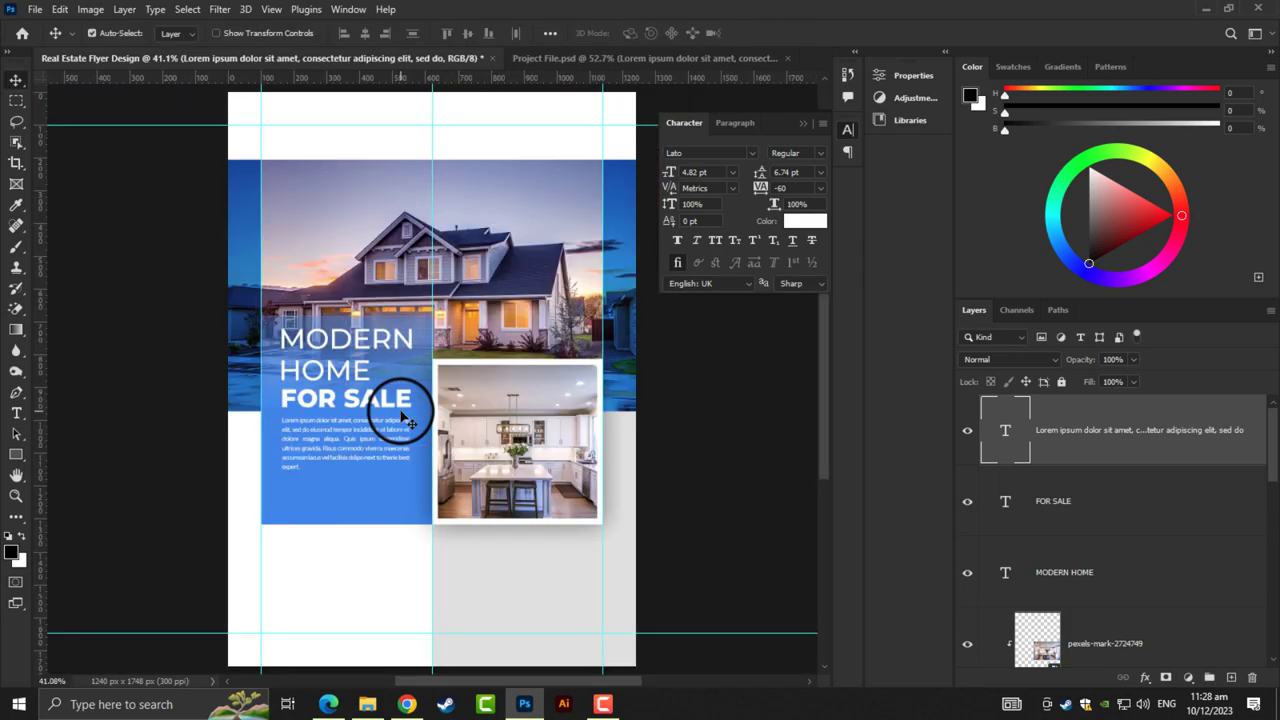
{"action": "scroll", "coordinate": [290, 432], "scroll_direction": "up", "scroll_amount": 3}
{"action": "scroll", "coordinate": [300, 420], "scroll_direction": "up", "scroll_amount": 1}
{"action": "scroll", "coordinate": [366, 277], "scroll_direction": "up", "scroll_amount": 1}
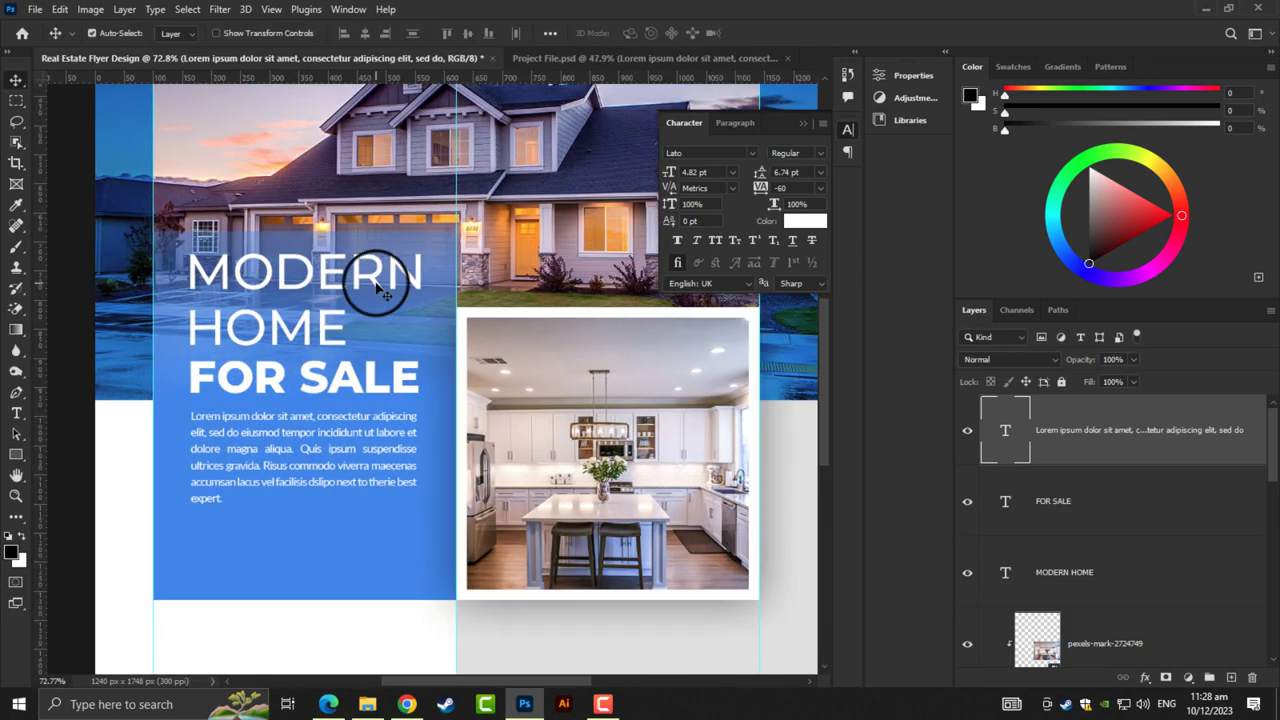
{"action": "scroll", "coordinate": [257, 367], "scroll_direction": "up", "scroll_amount": 1}
{"action": "scroll", "coordinate": [257, 367], "scroll_direction": "down", "scroll_amount": 3}
{"action": "scroll", "coordinate": [240, 220], "scroll_direction": "down", "scroll_amount": 2}
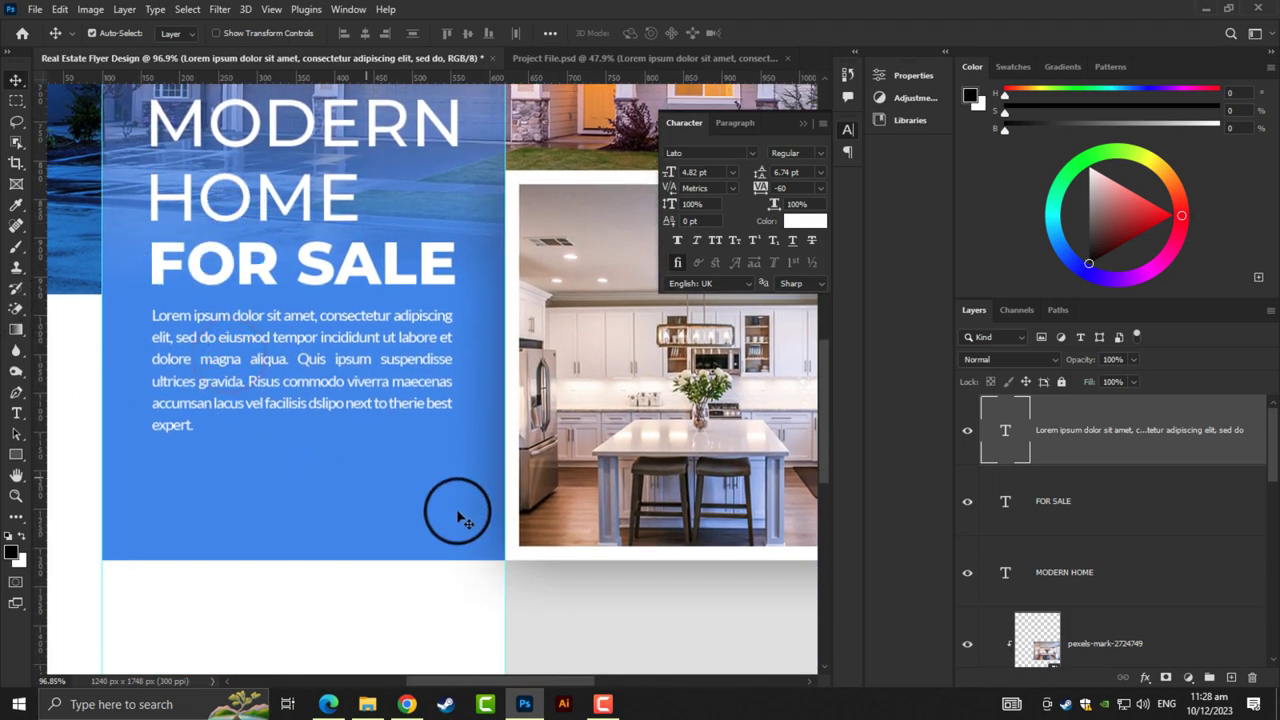
{"action": "scroll", "coordinate": [985, 643], "scroll_direction": "down", "scroll_amount": 3}
{"action": "mouse_move", "coordinate": [987, 643]}
{"action": "left_mouse_down"}
{"action": "mouse_move", "coordinate": [1019, 615]}
{"action": "mouse_move", "coordinate": [1040, 563]}
{"action": "mouse_move", "coordinate": [243, 400]}
{"action": "left_mouse_up"}
{"action": "scroll", "coordinate": [240, 395], "scroll_direction": "up", "scroll_amount": 1}
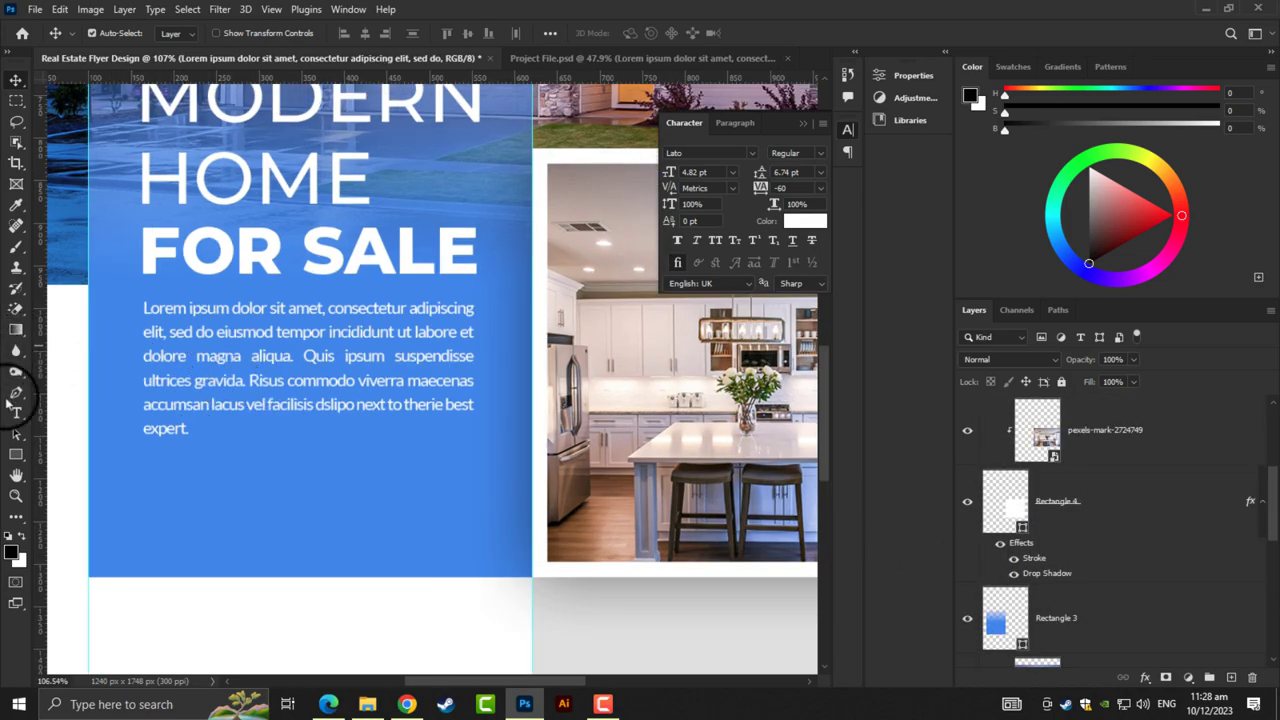
Duplicate the Rectangle 3 layer to create Rectangle 3 copy
{"action": "right_click", "coordinate": [1070, 632]}
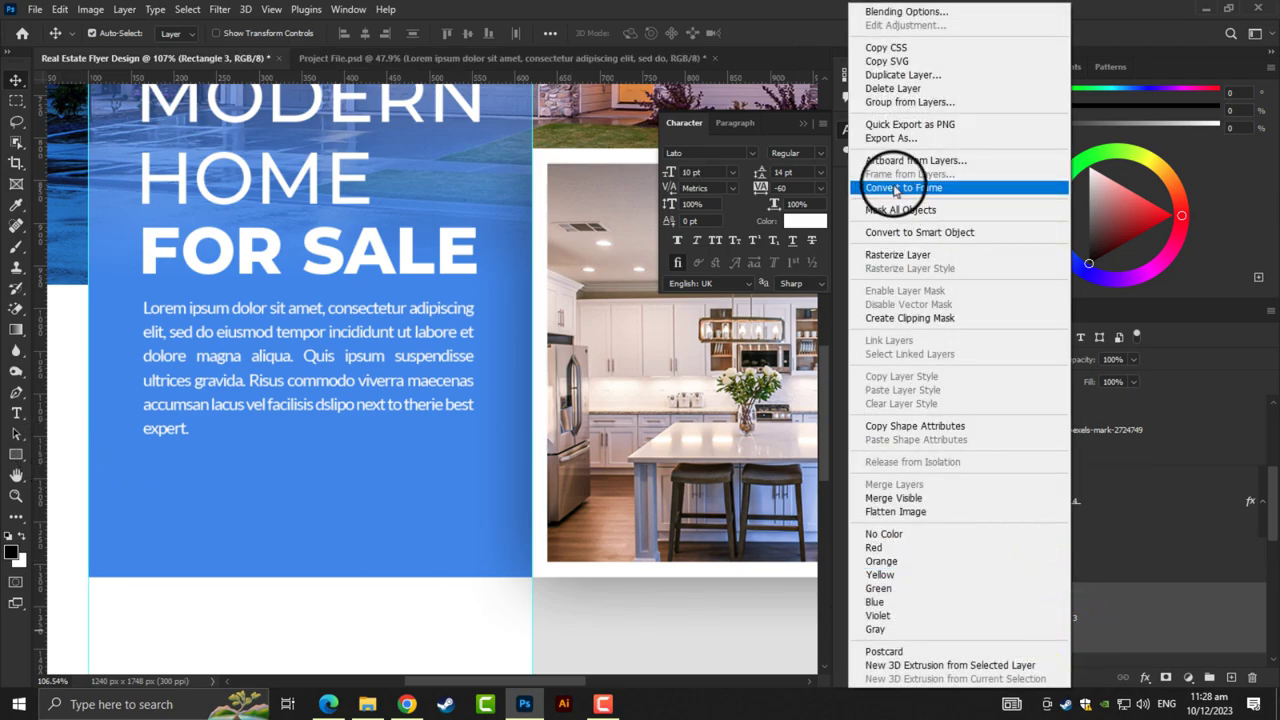
{"action": "left_click", "coordinate": [1060, 74]}
{"action": "left_click", "coordinate": [773, 183]}
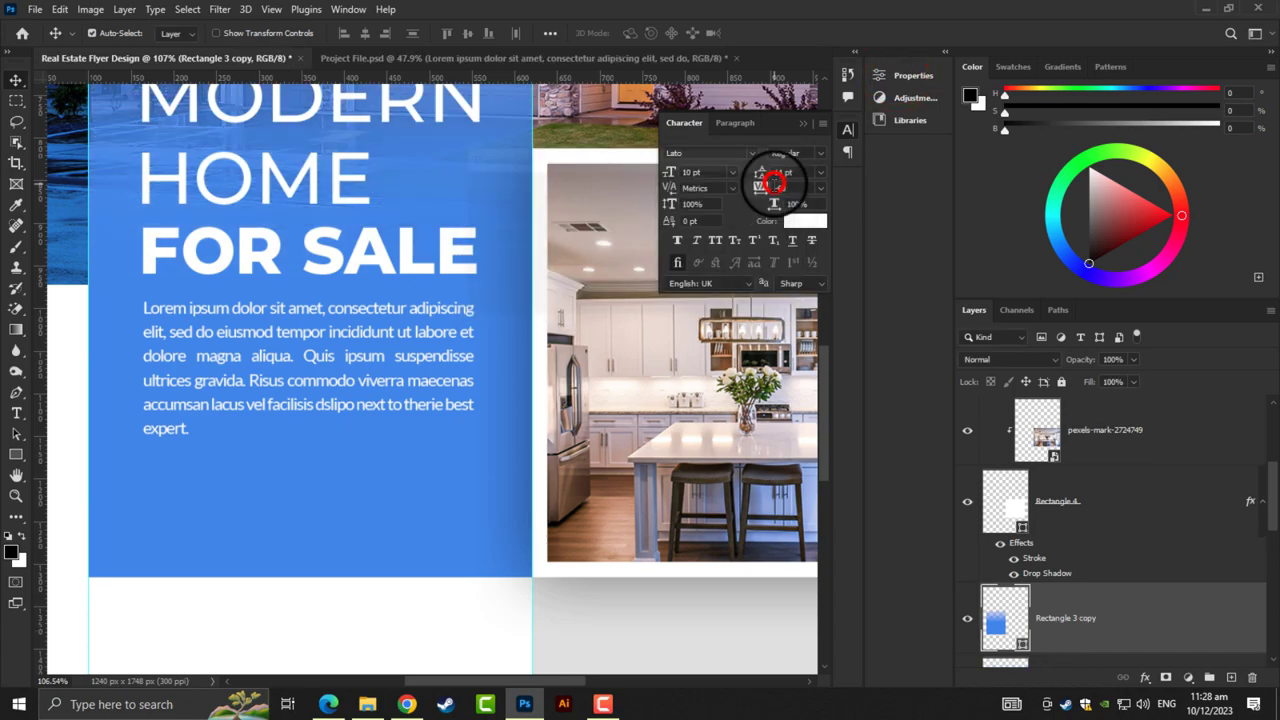
{"action": "scroll", "coordinate": [1100, 610], "scroll_direction": "down", "scroll_amount": 2}
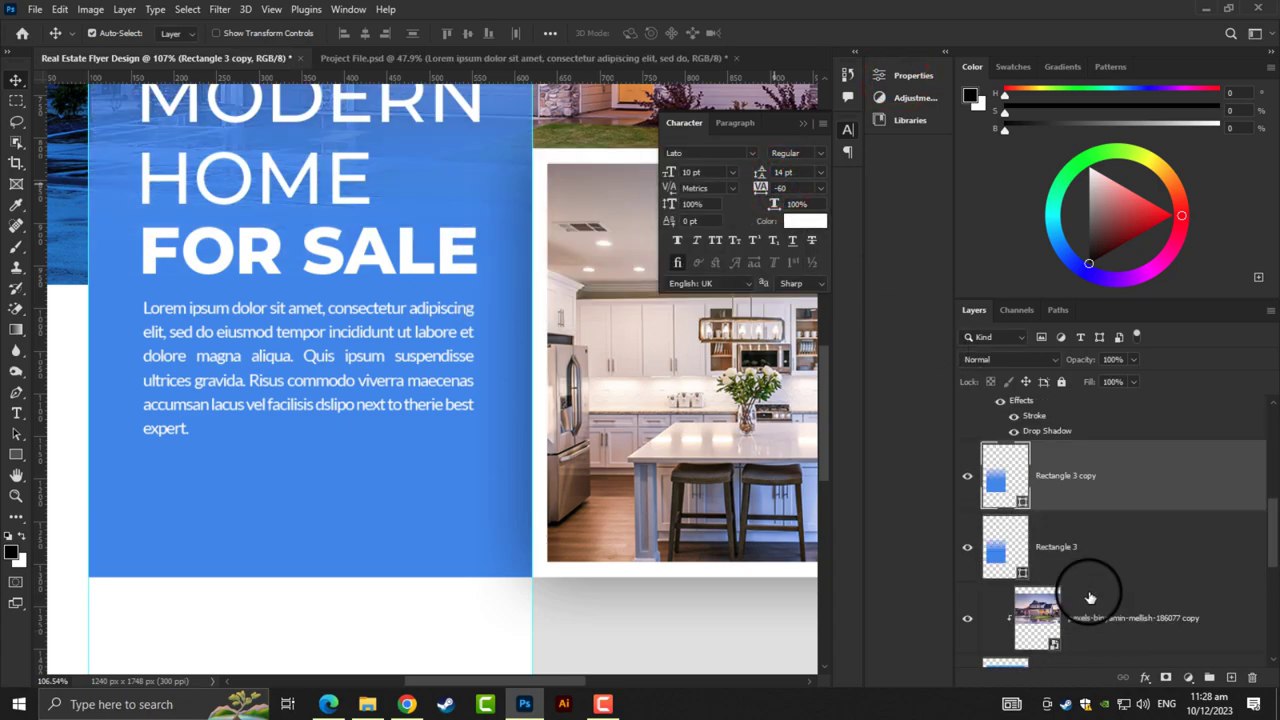
{"action": "scroll", "coordinate": [1086, 594], "scroll_direction": "down", "scroll_amount": 2}
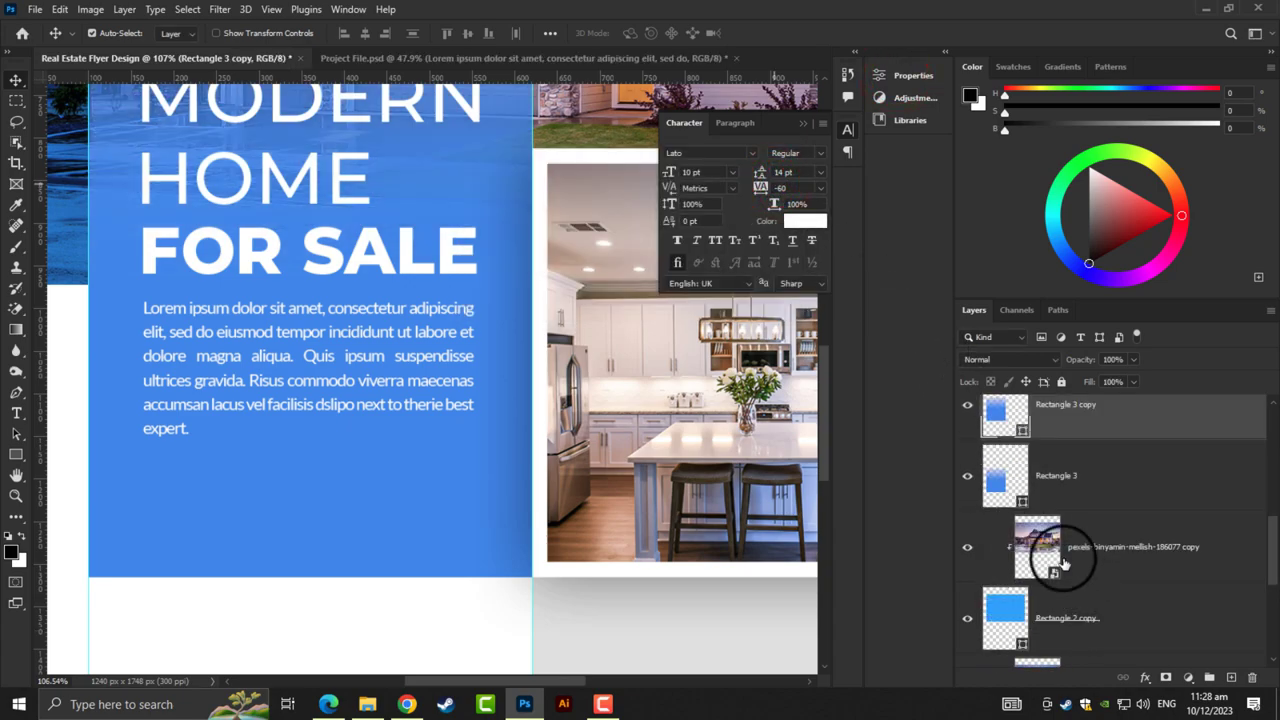
Change the copy's fill from gradient to a solid, slightly darker blue
{"action": "left_click", "coordinate": [16, 454]}
{"action": "left_click", "coordinate": [176, 32]}
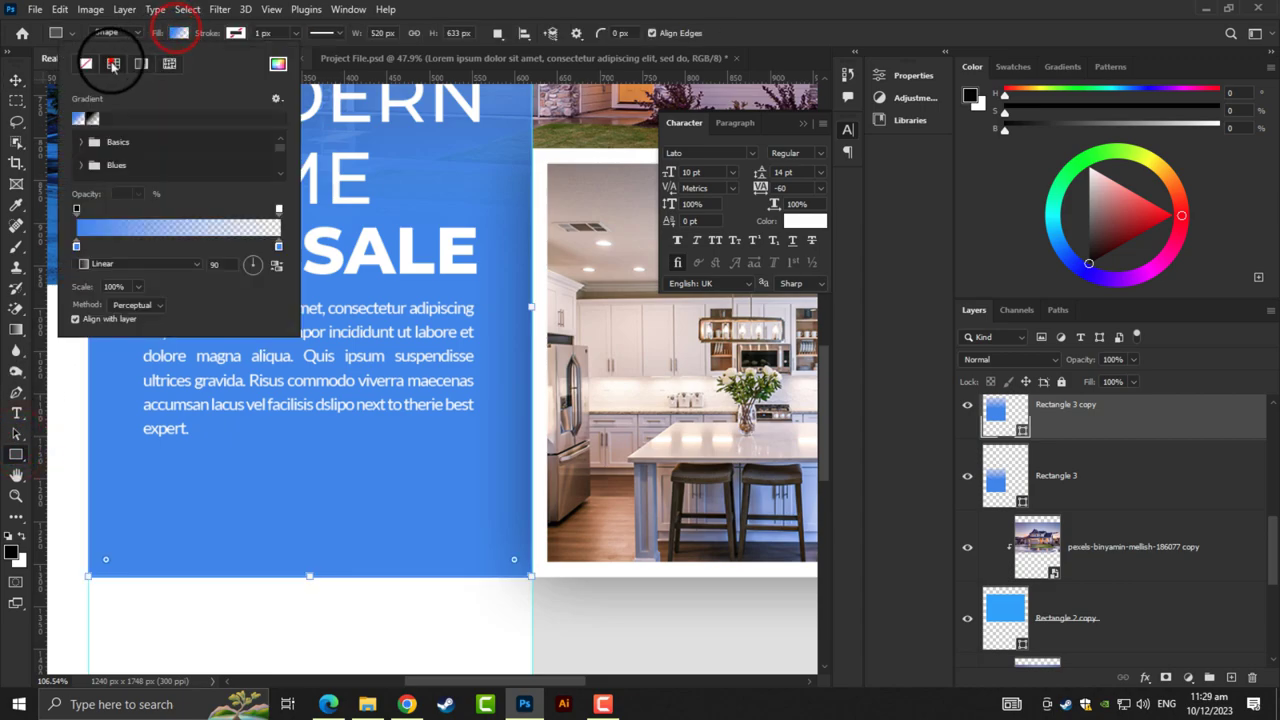
{"action": "left_click", "coordinate": [113, 63]}
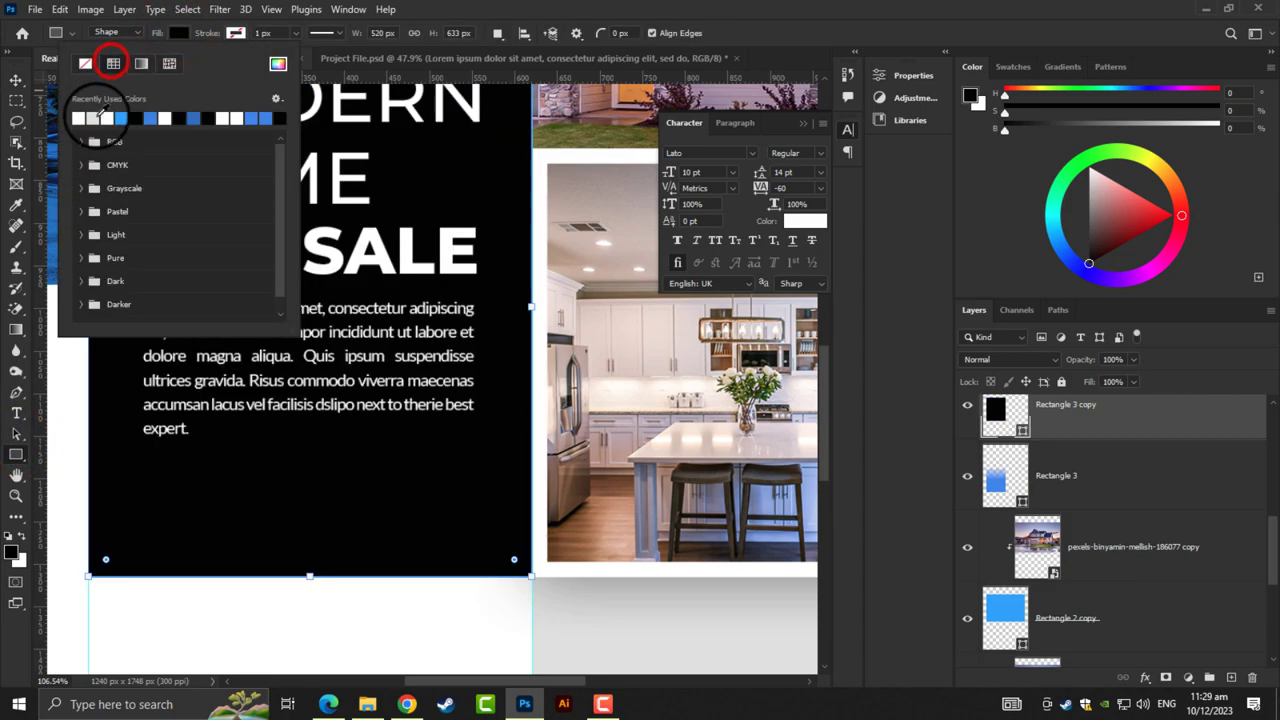
{"action": "left_click", "coordinate": [150, 118]}
{"action": "scroll", "coordinate": [290, 200], "scroll_direction": "down", "scroll_amount": 3}
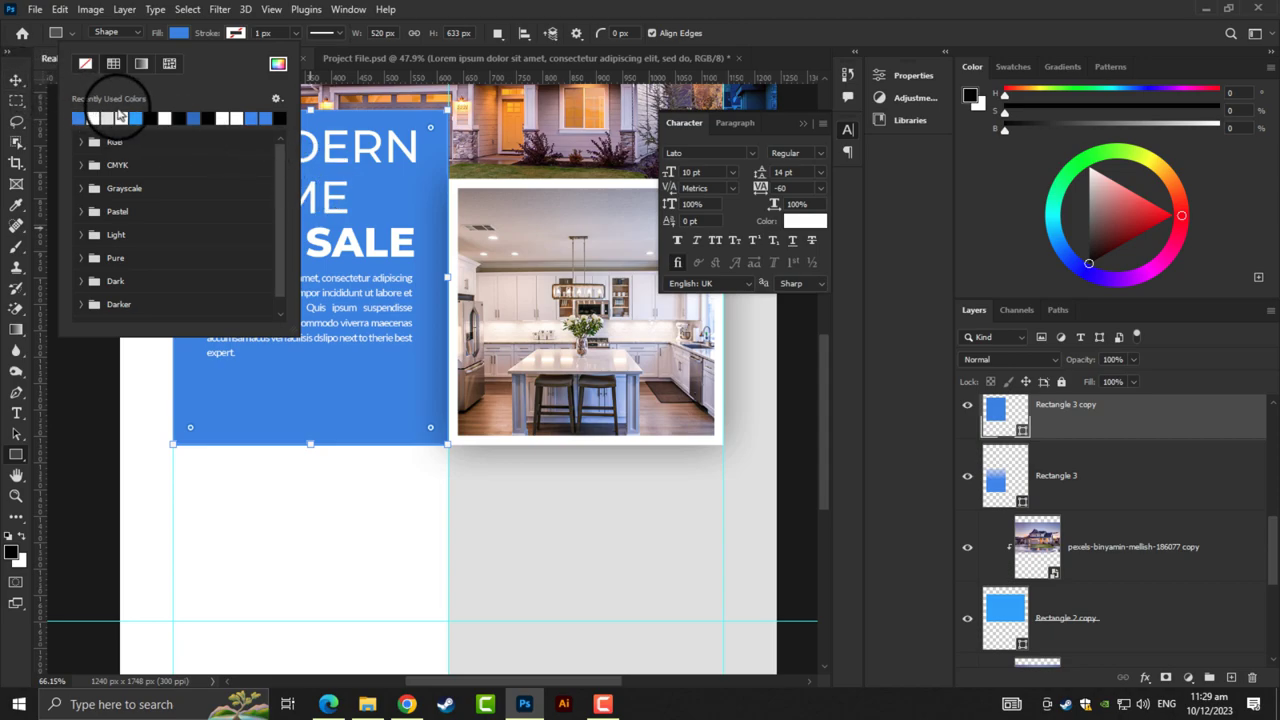
{"action": "left_click", "coordinate": [258, 116]}
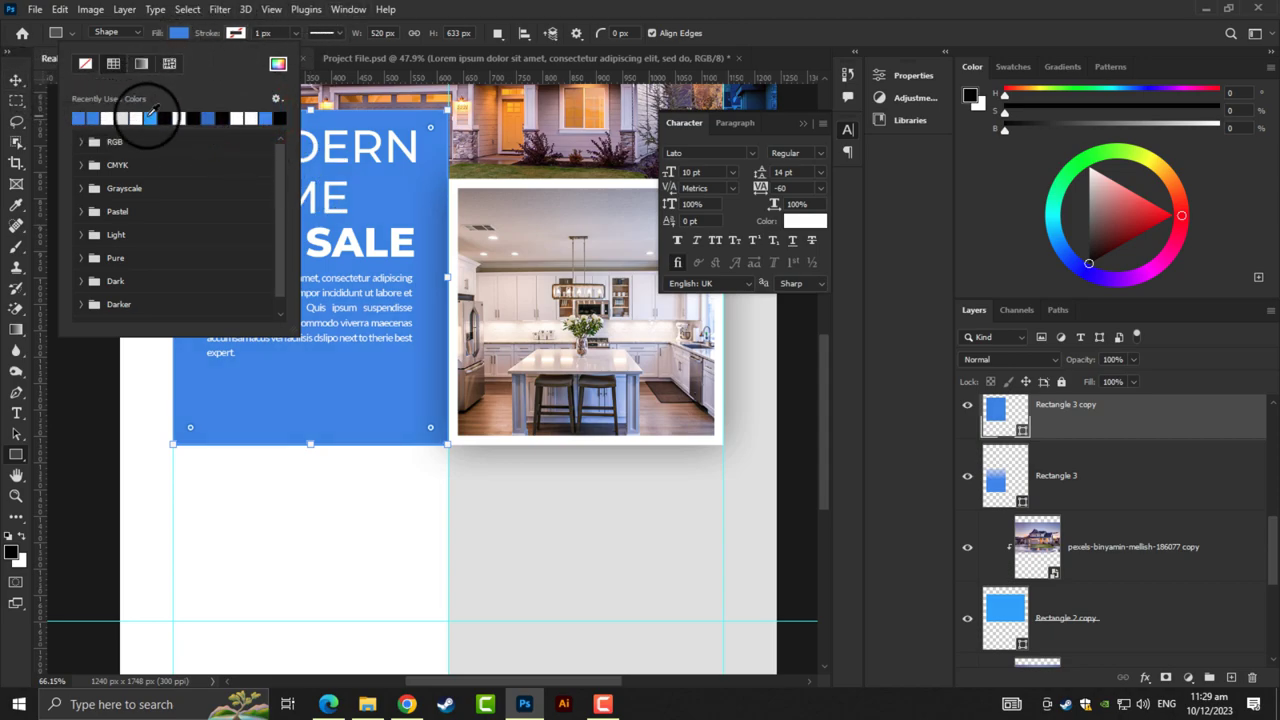
{"action": "left_click", "coordinate": [208, 117]}
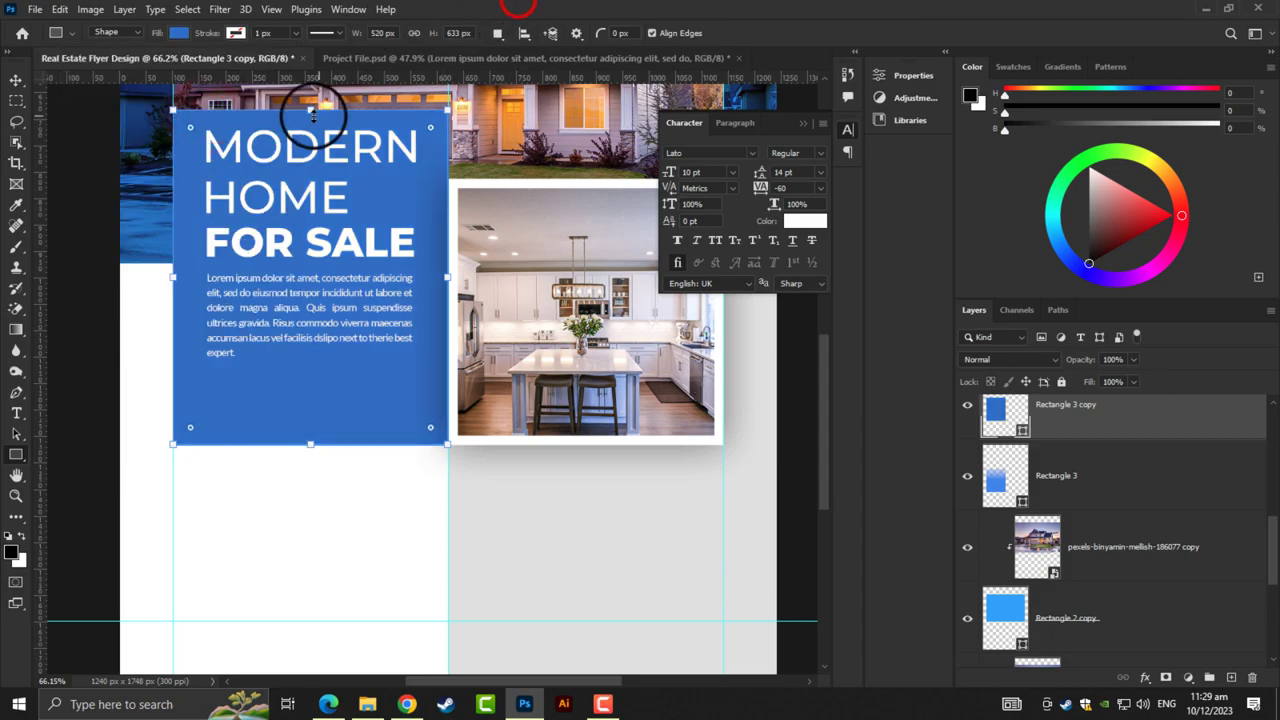
Drag the copy's top edge down to a 520 × 140 px strip at the panel bottom
{"action": "left_click_drag", "start_coordinate": [310, 110], "coordinate": [310, 378]}
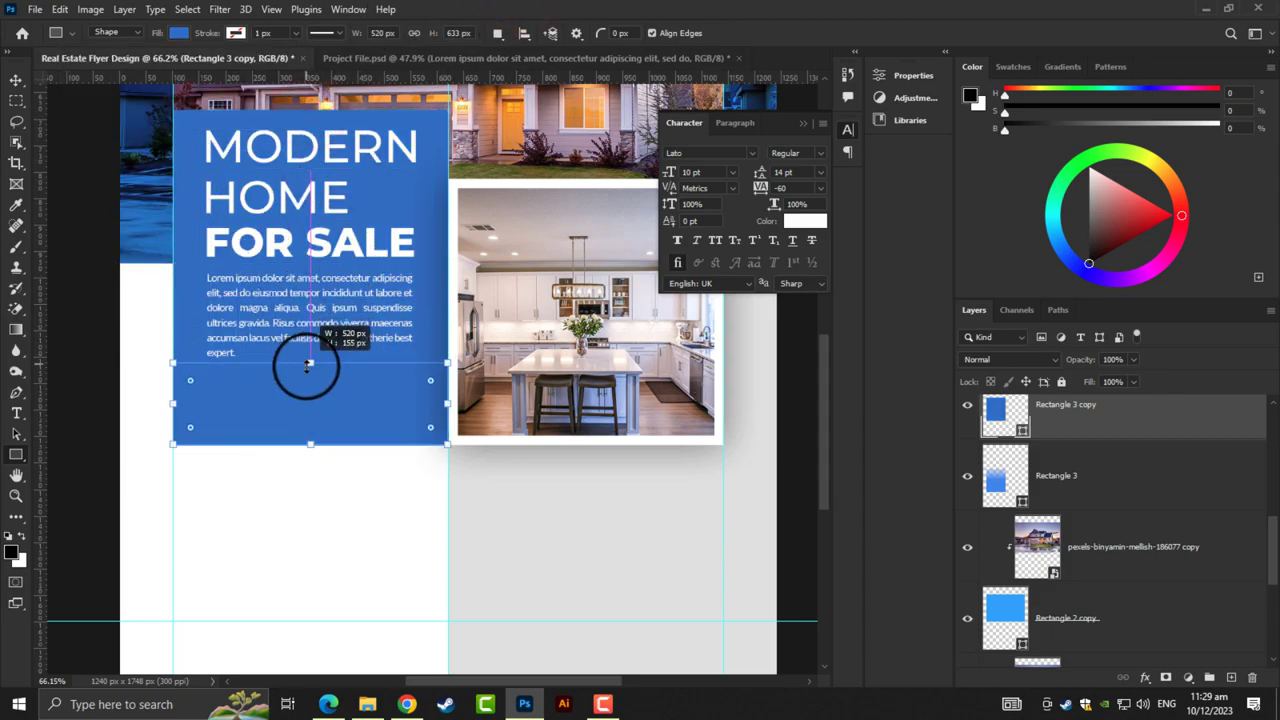
{"action": "left_click_drag", "start_coordinate": [310, 378], "coordinate": [310, 371]}
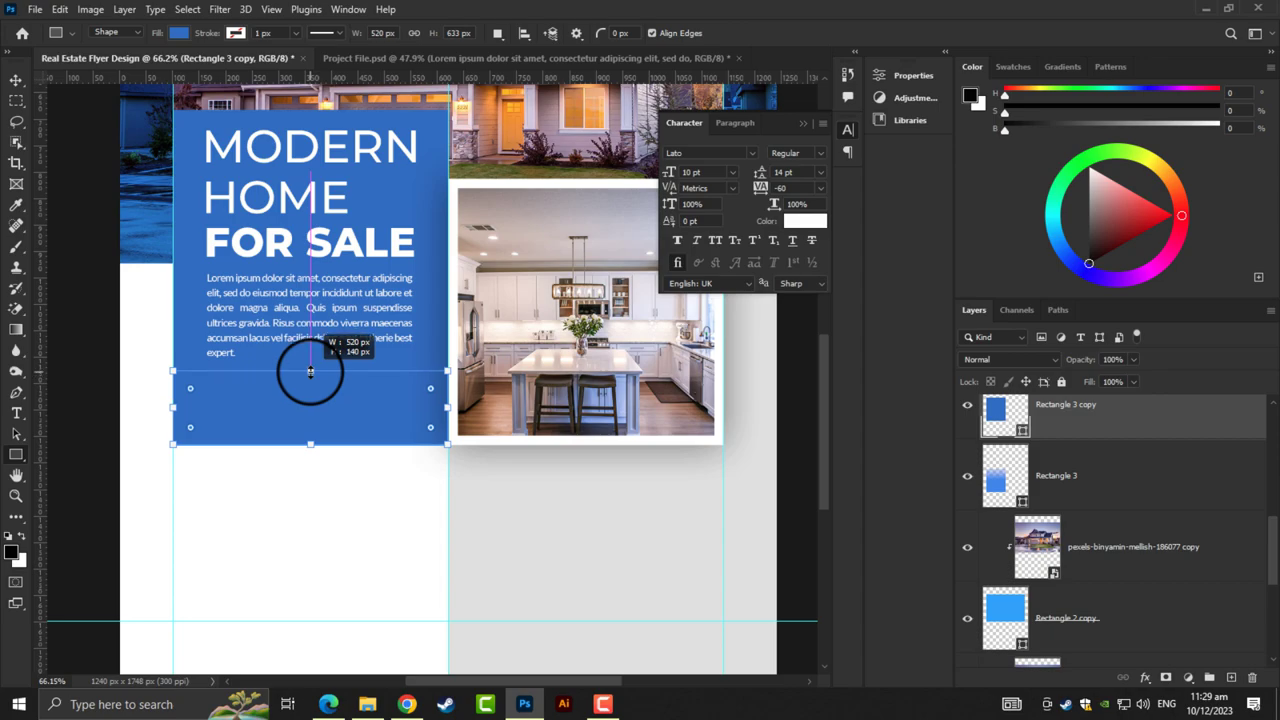
{"action": "scroll", "coordinate": [260, 372], "scroll_direction": "up", "scroll_amount": 4}
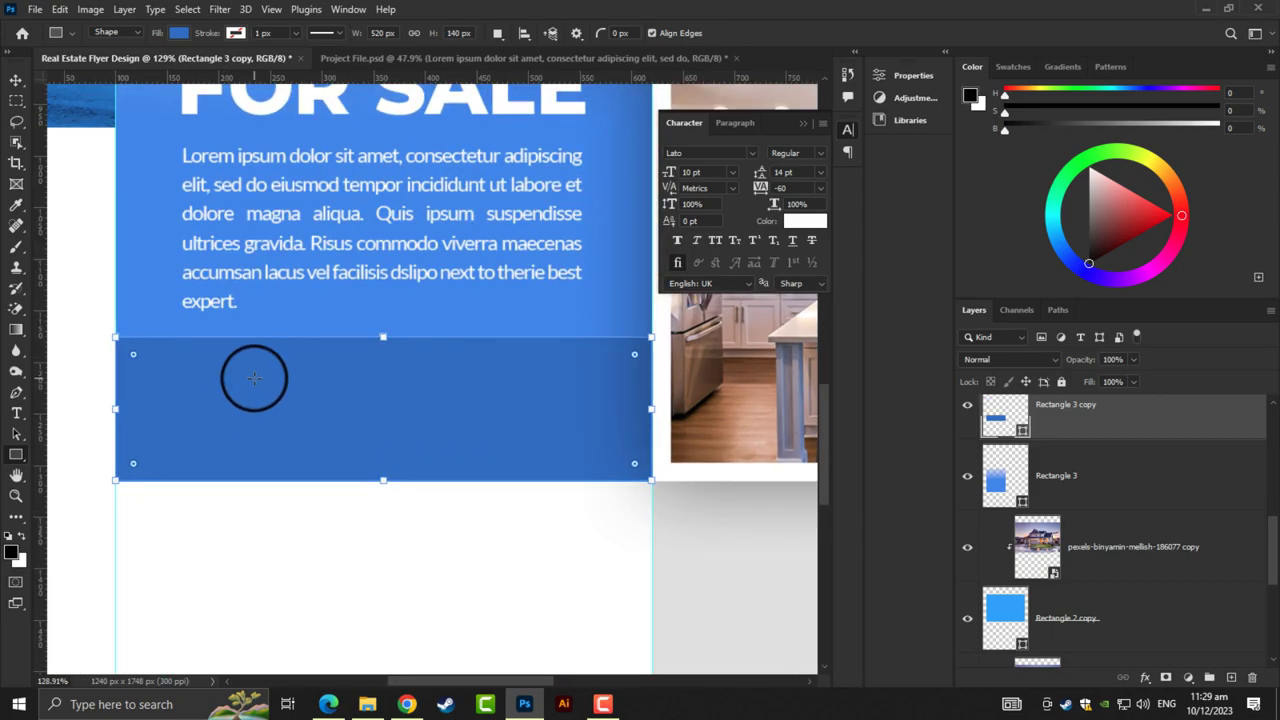
{"action": "scroll", "coordinate": [275, 358], "scroll_direction": "up", "scroll_amount": 1}
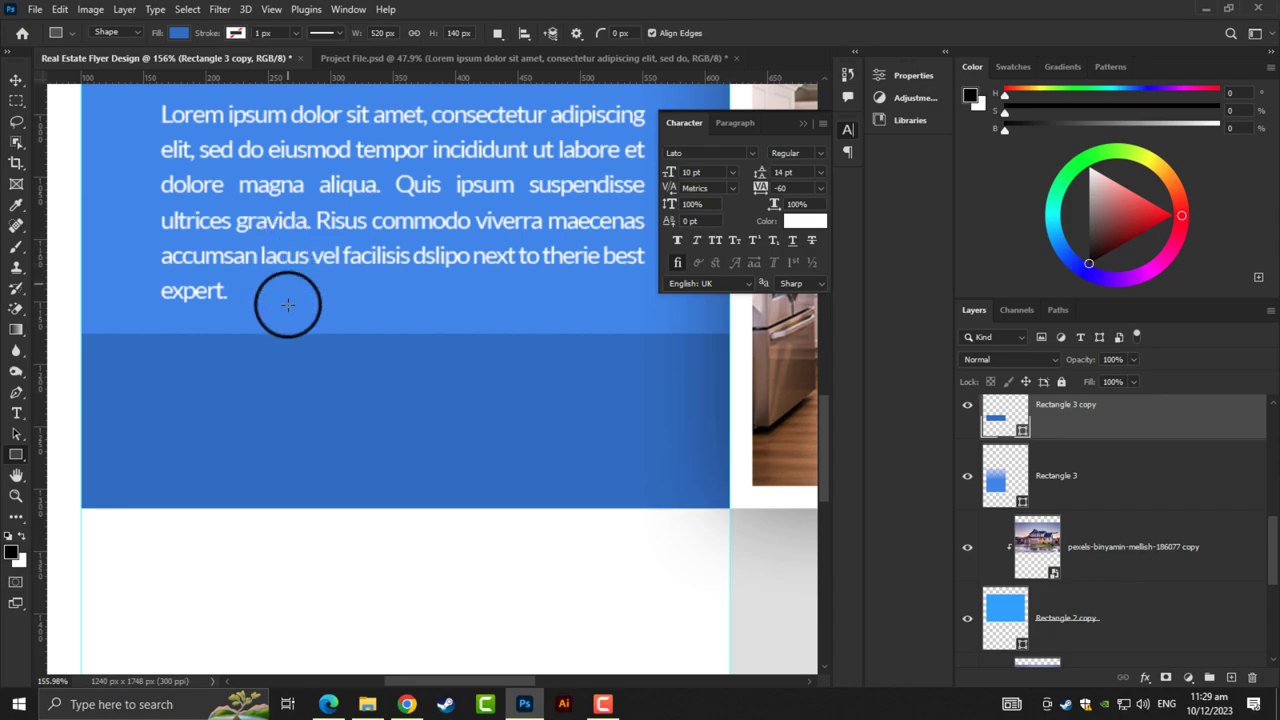
{"action": "left_click", "coordinate": [256, 533]}
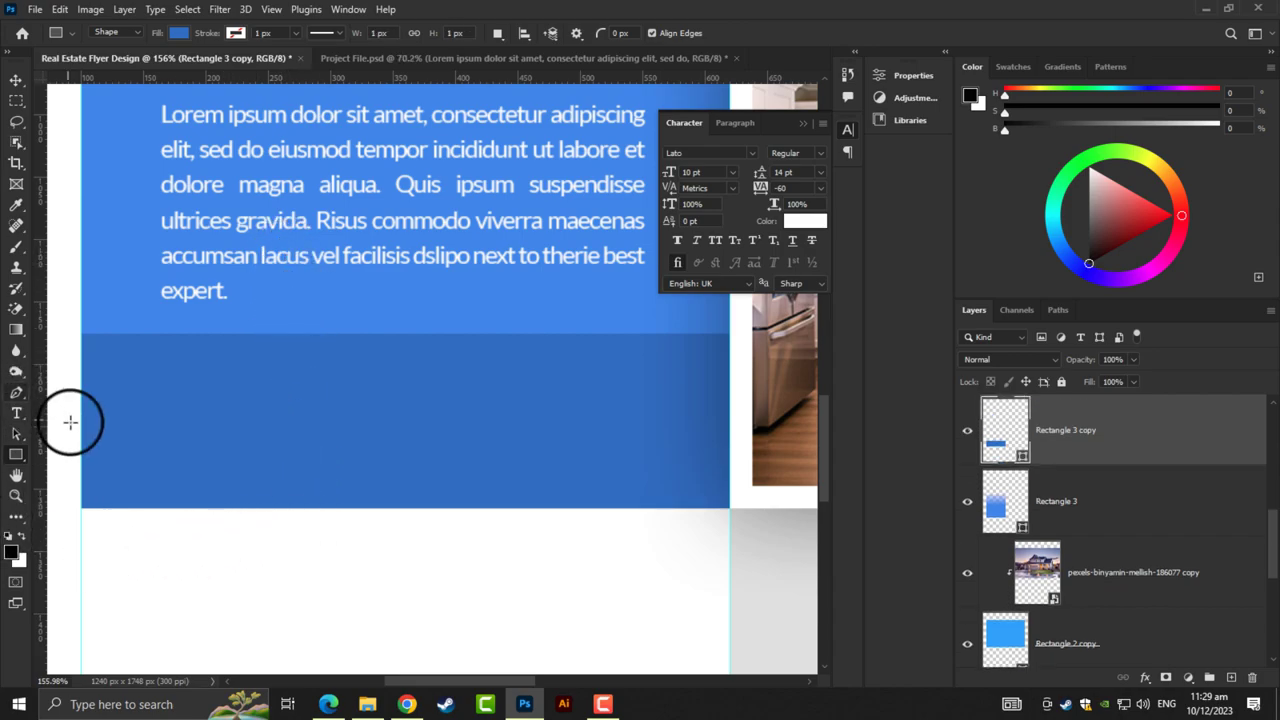
Type the price $1,500,000 in the dark band and set it in Montserrat Bold
{"action": "left_click", "coordinate": [16, 413]}
{"action": "left_click", "coordinate": [192, 405]}
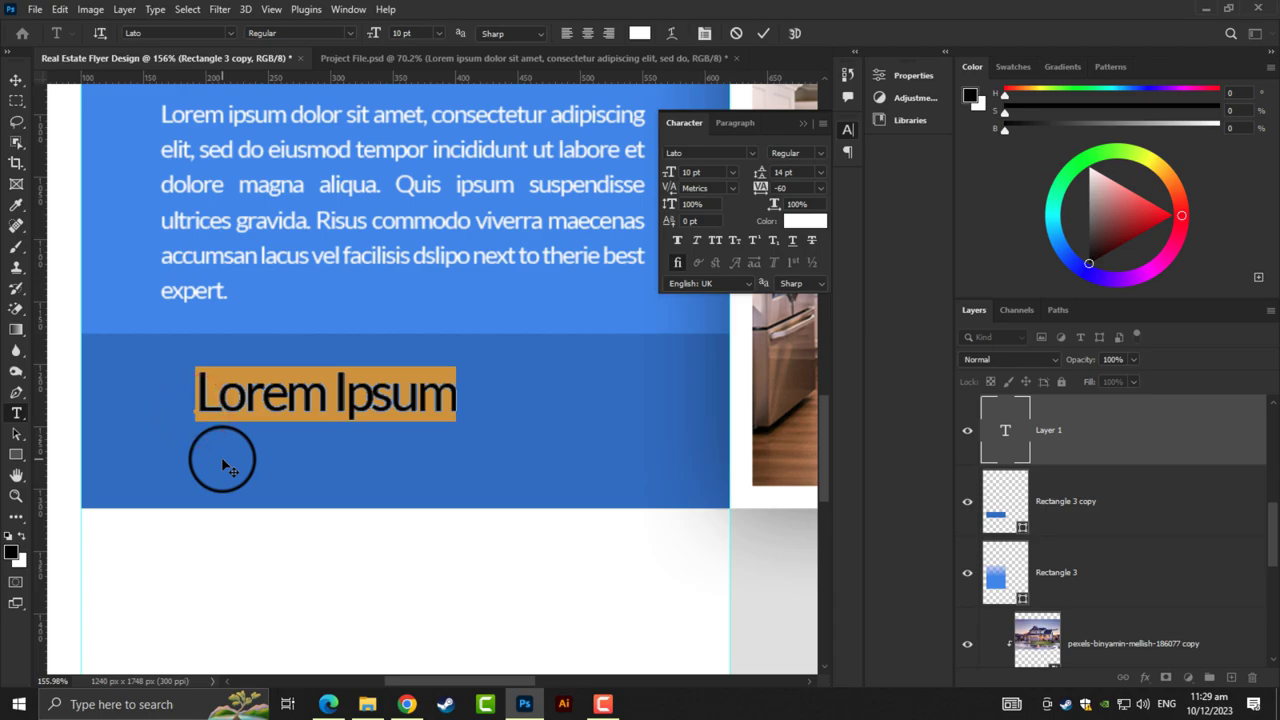
{"action": "type", "text": "$1,500,000"}
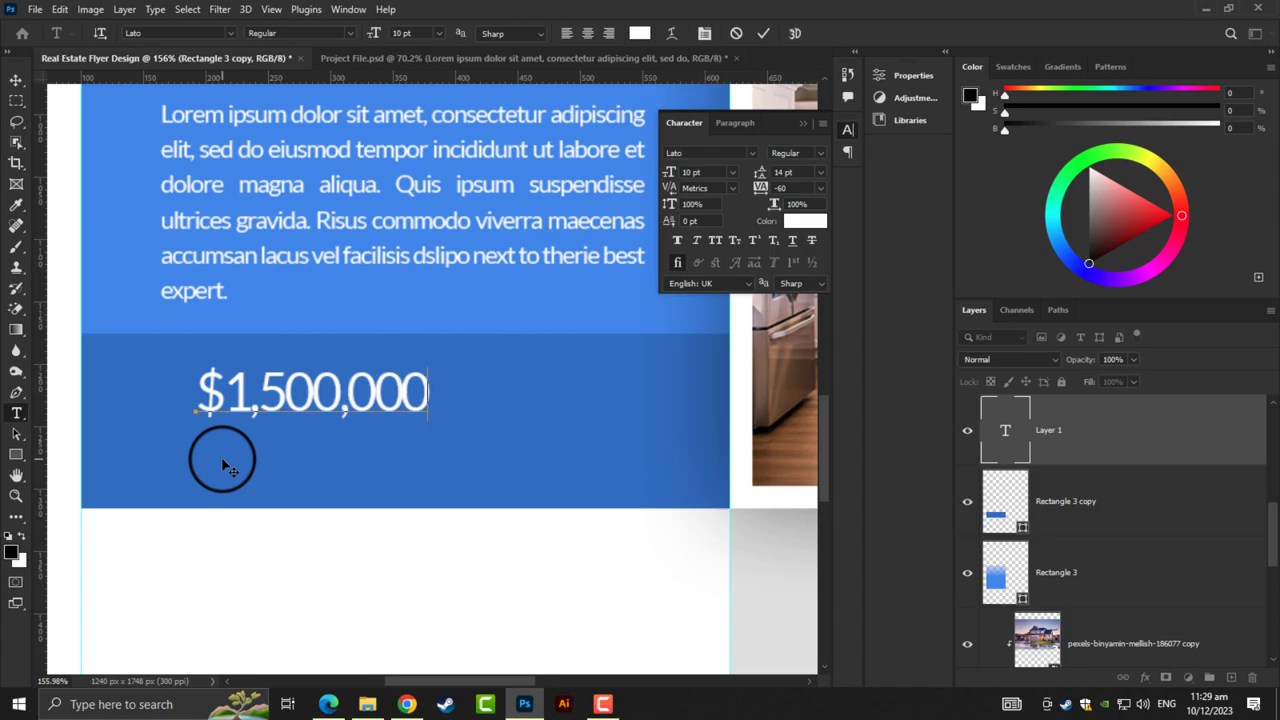
{"action": "key", "text": "ctrl+a"}
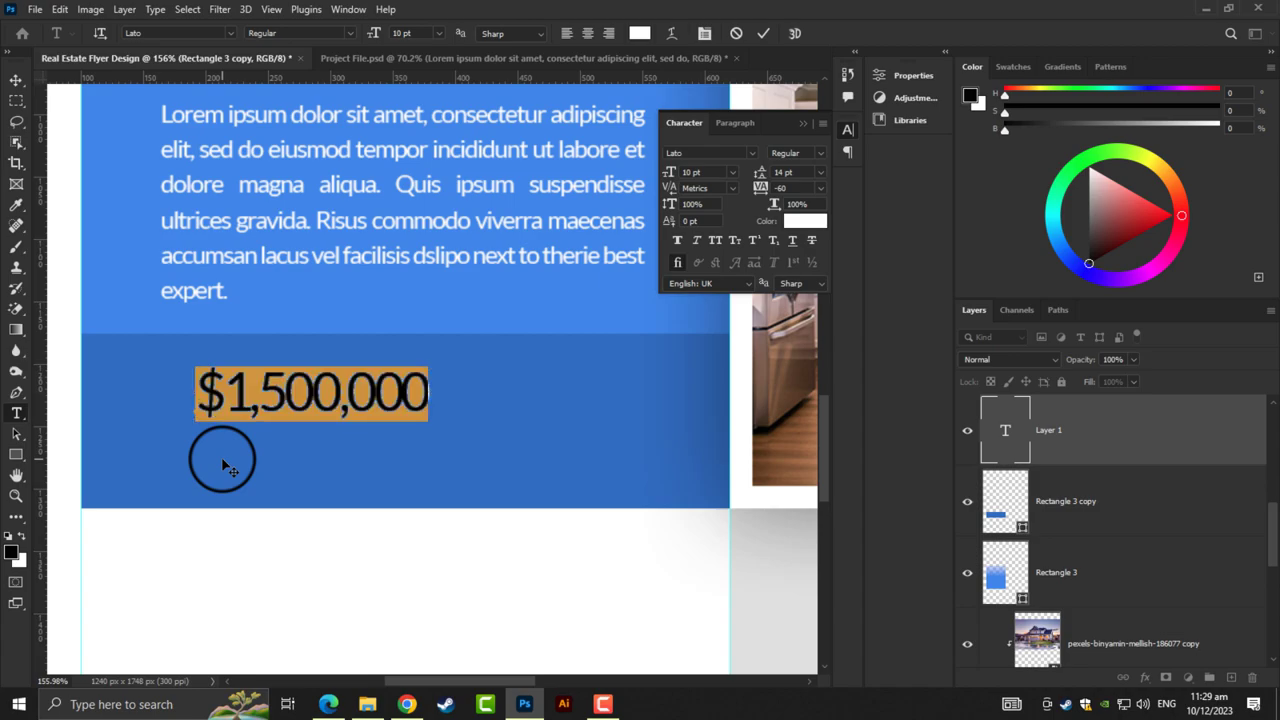
{"action": "left_click", "coordinate": [216, 32]}
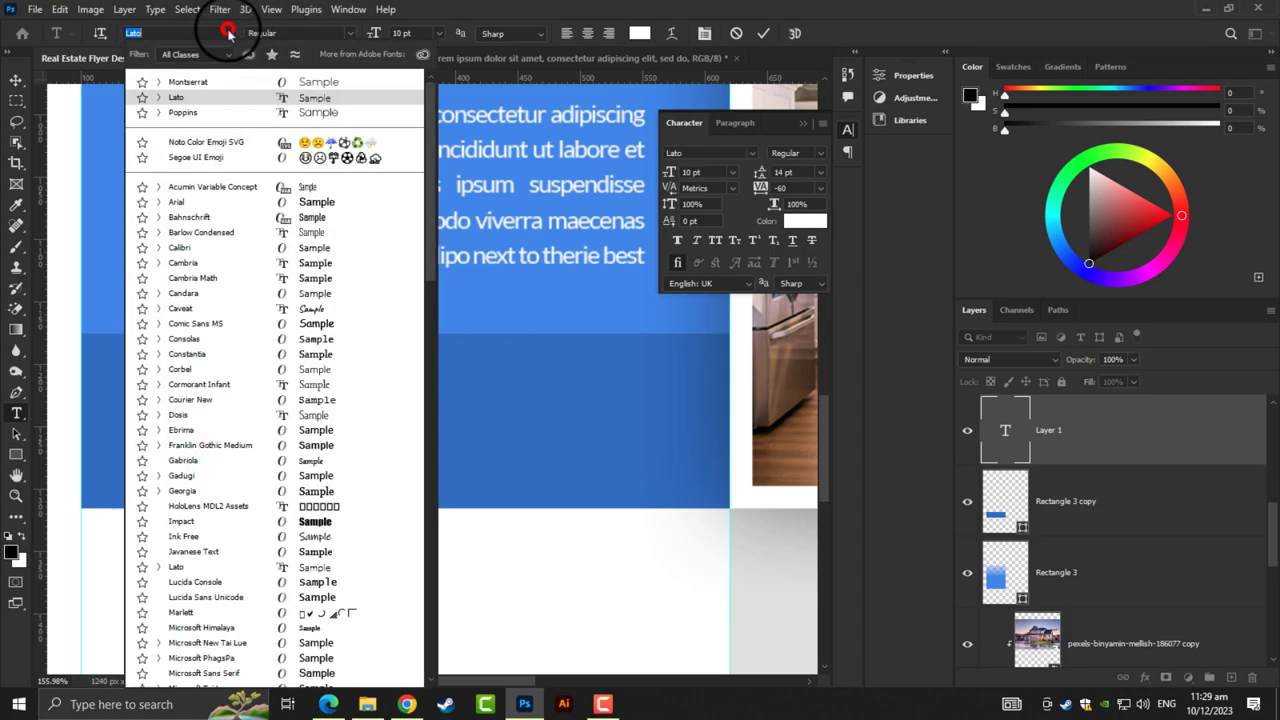
{"action": "left_click", "coordinate": [216, 84]}
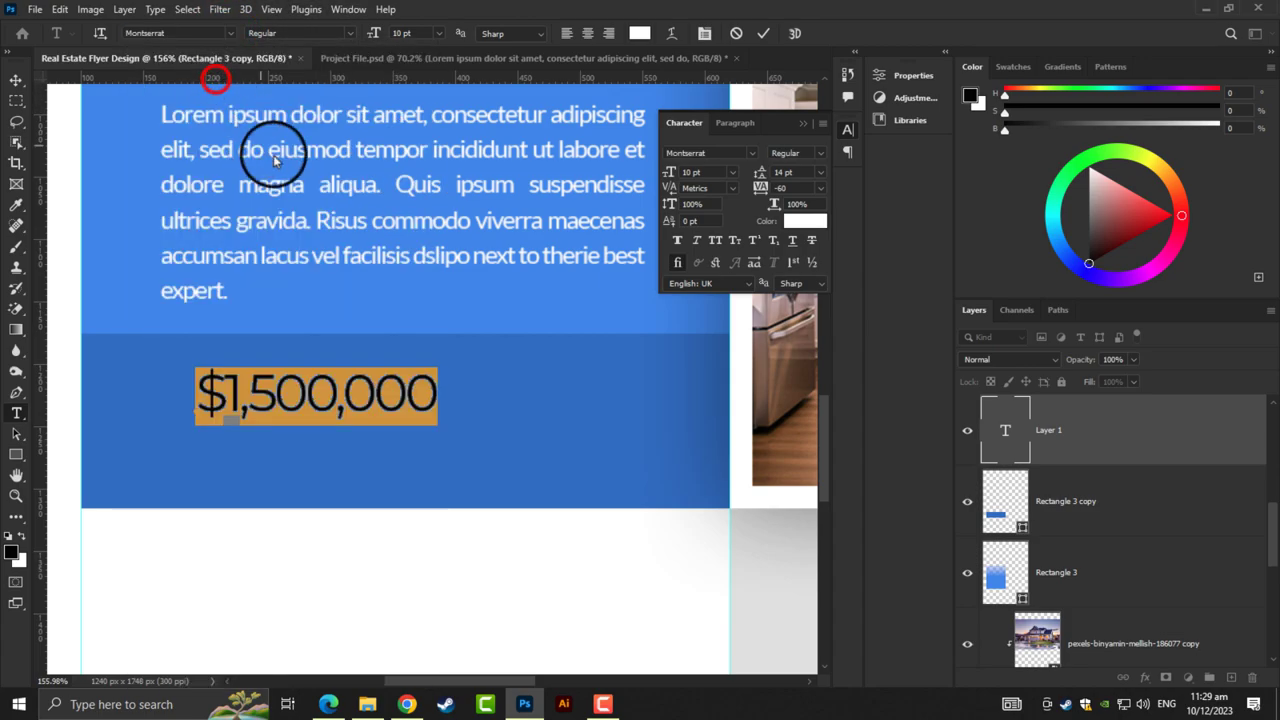
{"action": "left_click", "coordinate": [349, 32]}
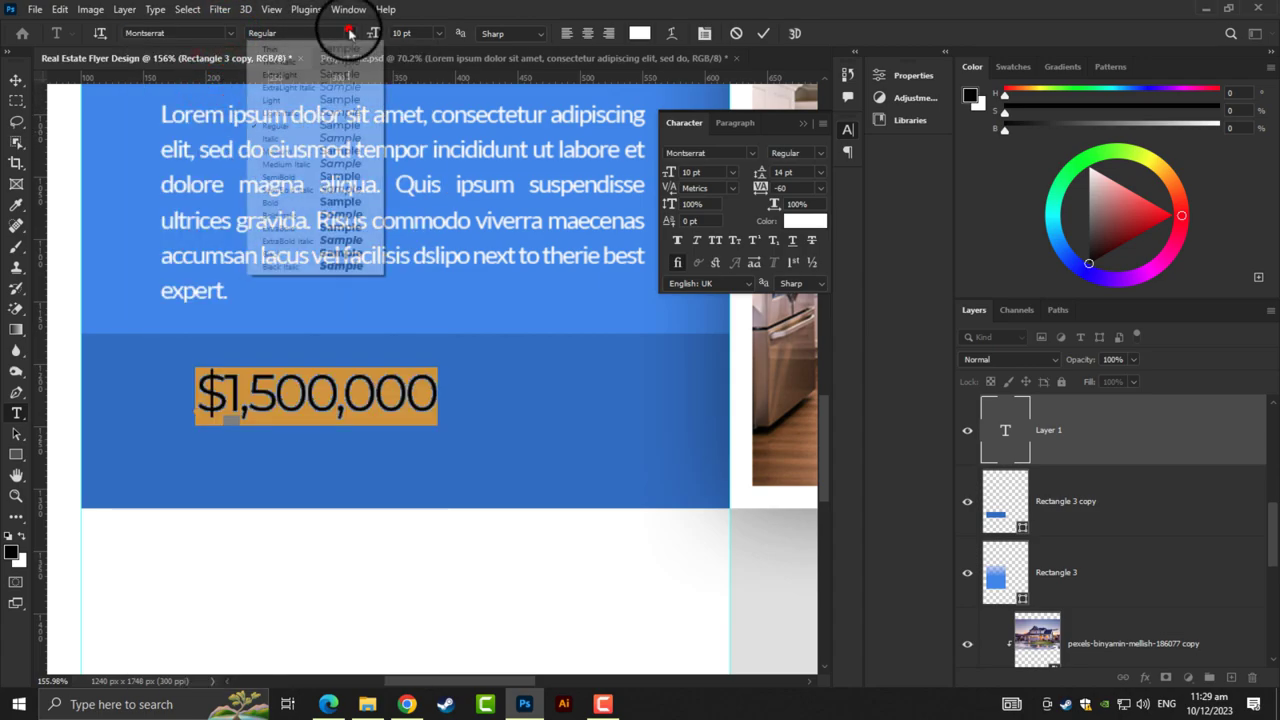
{"action": "left_click", "coordinate": [309, 204]}
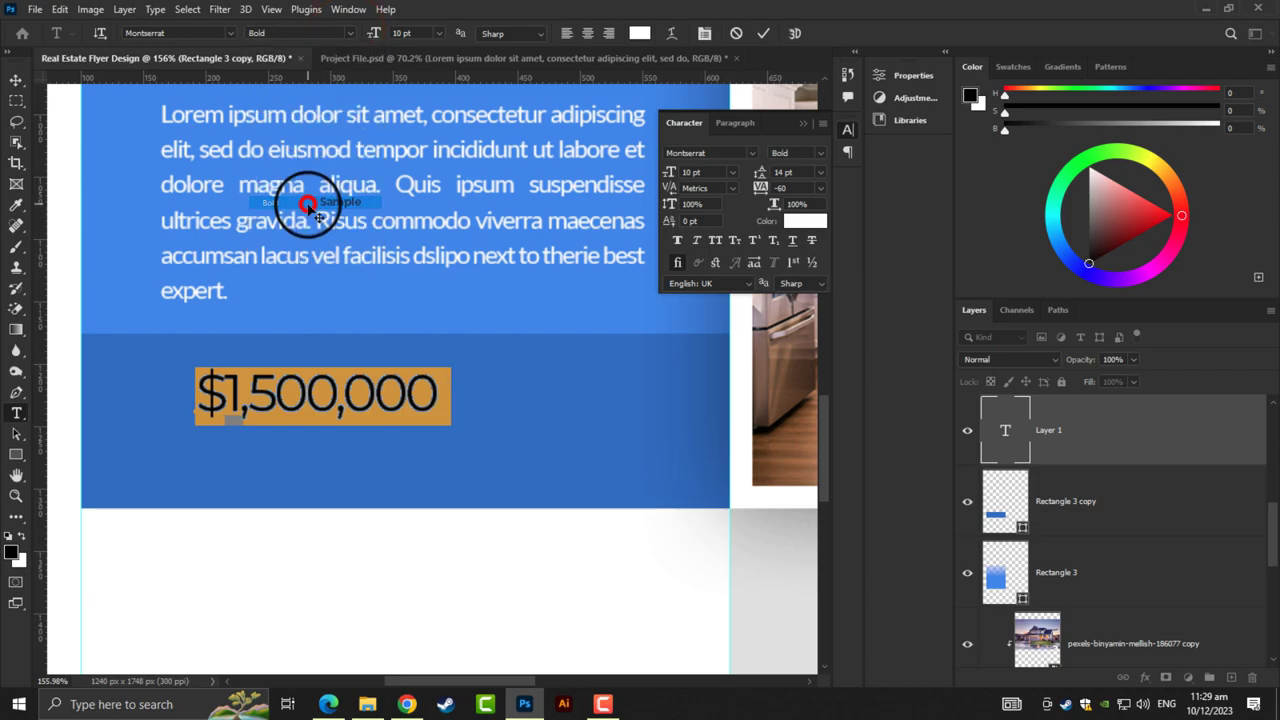
{"action": "left_click", "coordinate": [16, 80]}
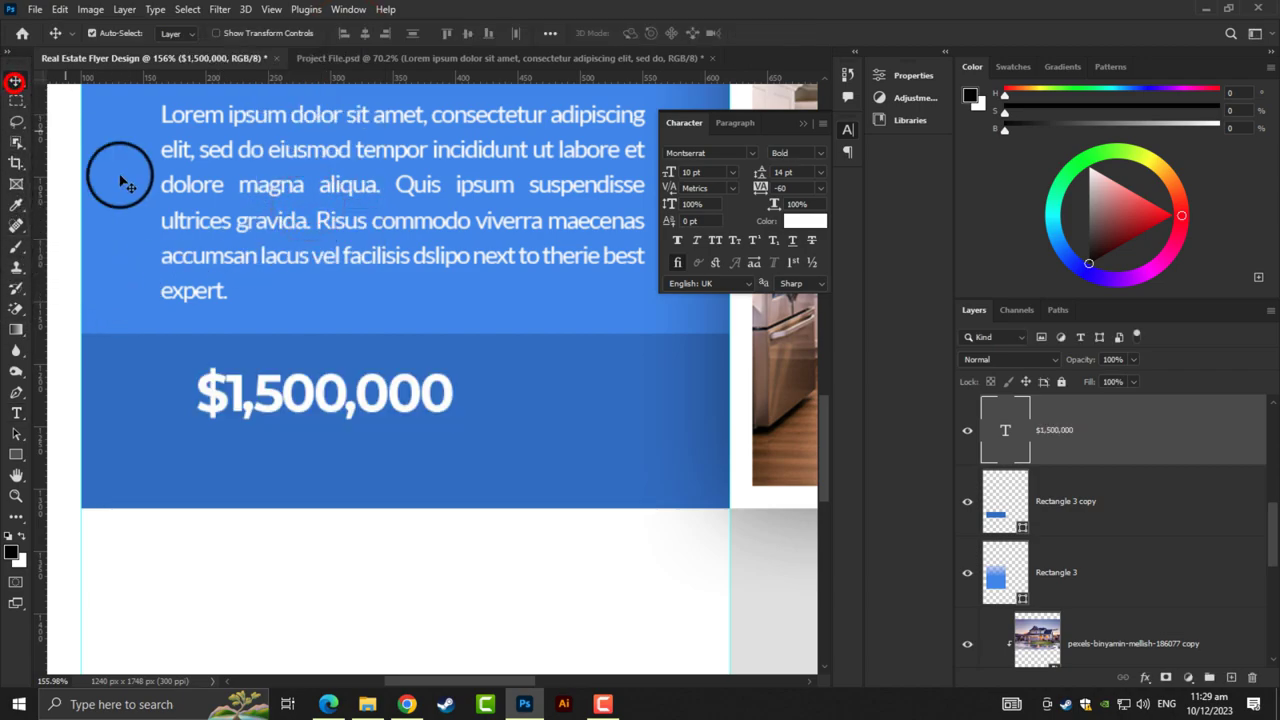
Scale the price up to about 18.92 pt and nudge it down within the band
{"action": "key", "text": "ctrl+t"}
{"action": "left_click_drag", "start_coordinate": [451, 395], "coordinate": [694, 411]}
{"action": "left_click_drag", "start_coordinate": [593, 408], "coordinate": [562, 434]}
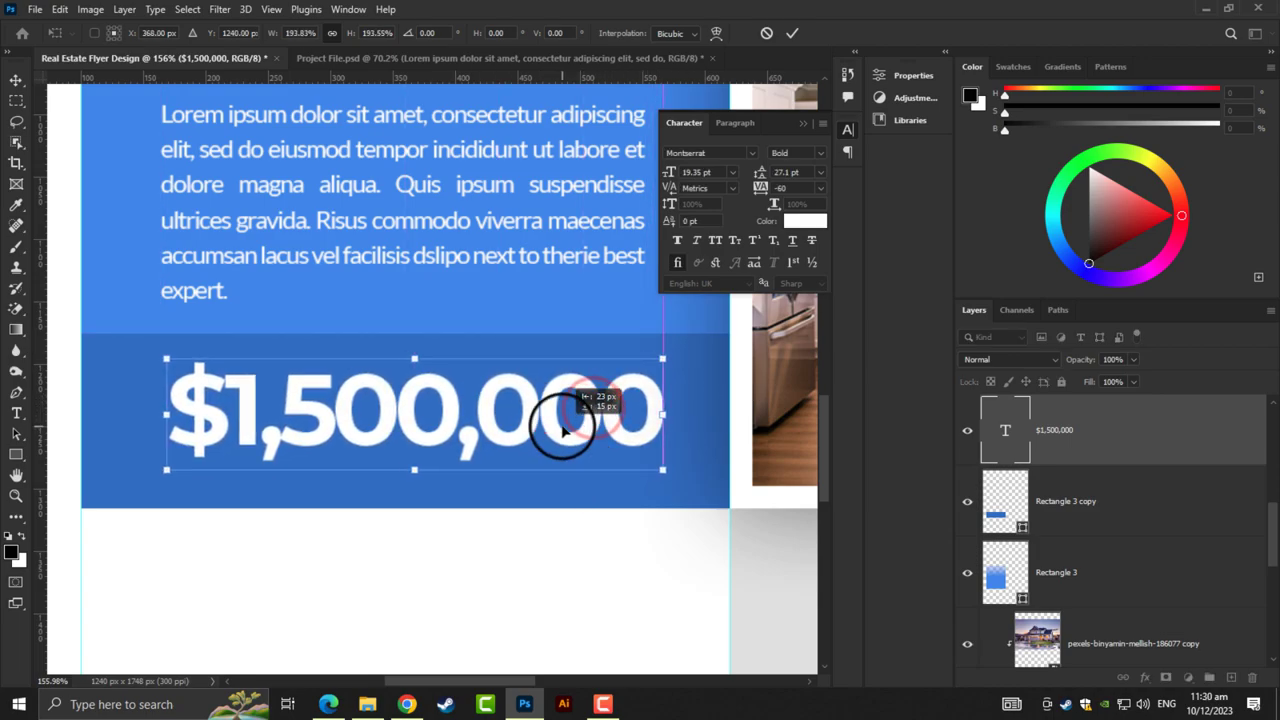
{"action": "left_click_drag", "start_coordinate": [656, 421], "coordinate": [643, 421]}
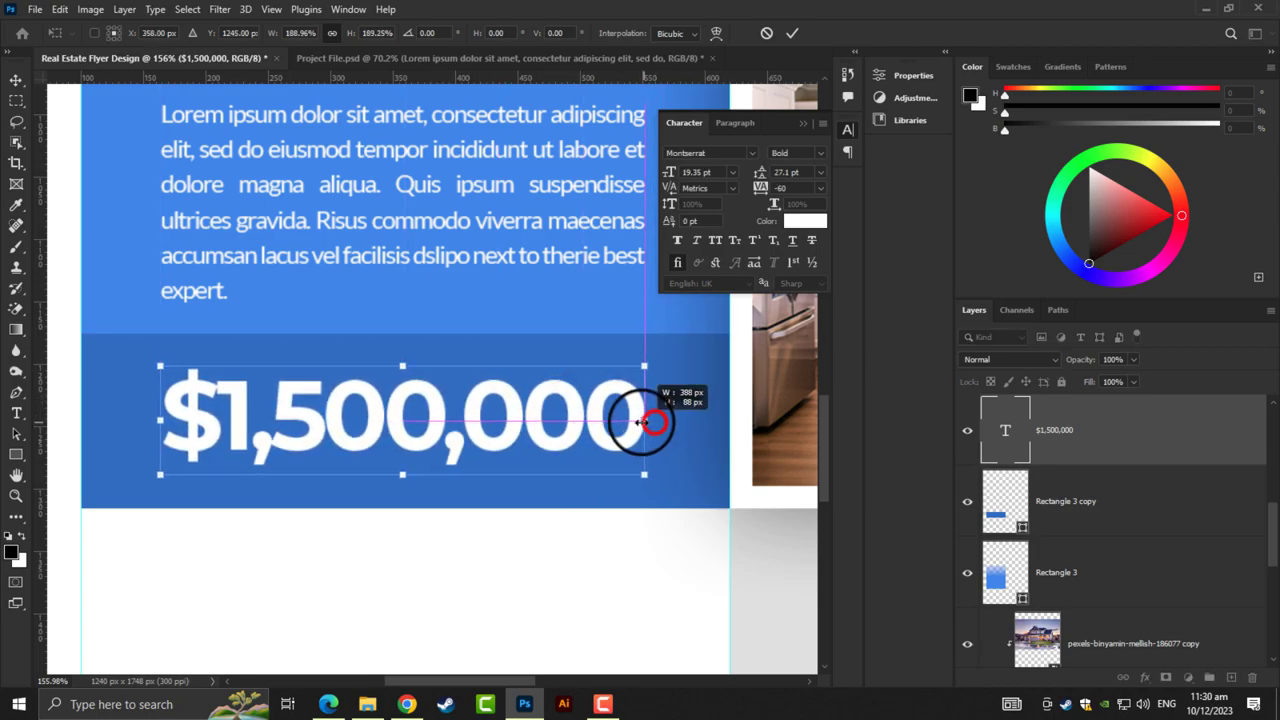
{"action": "left_click_drag", "start_coordinate": [548, 424], "coordinate": [557, 432]}
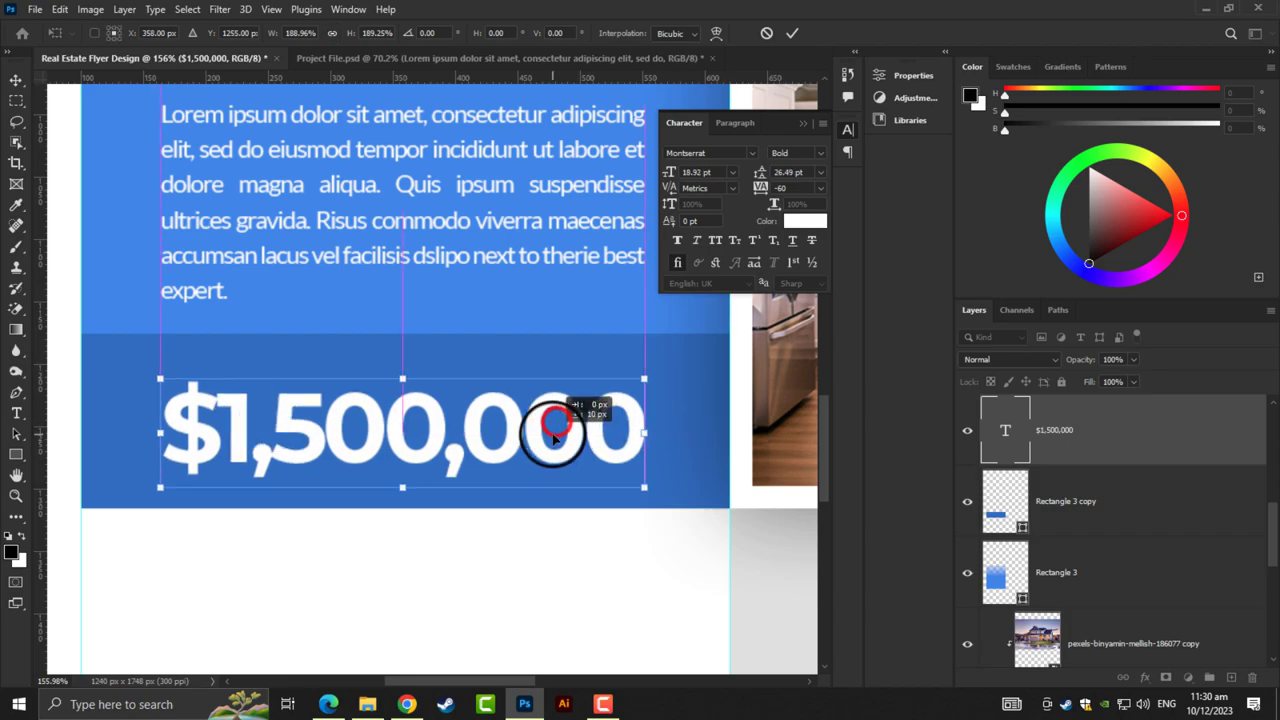
{"action": "key", "text": "Down"}
{"action": "key", "text": "Down"}
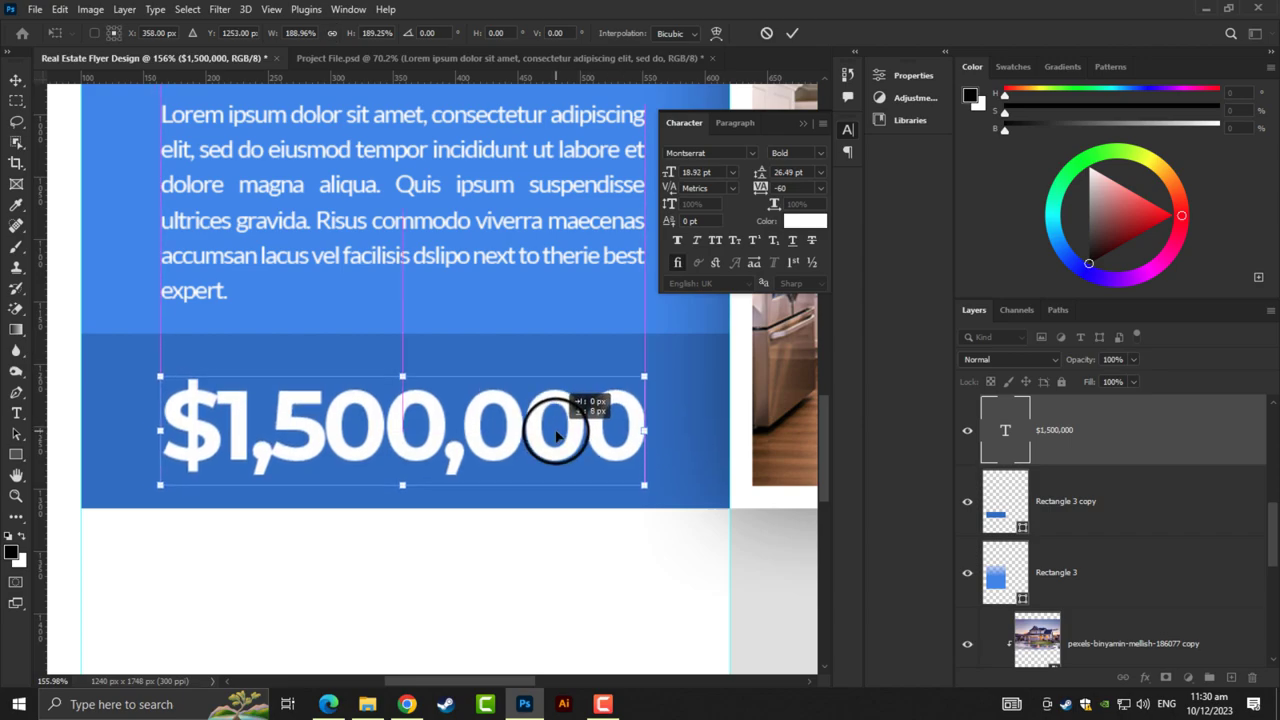
{"action": "key", "text": "Return"}
{"action": "scroll", "coordinate": [286, 471], "scroll_direction": "up", "scroll_amount": 3}
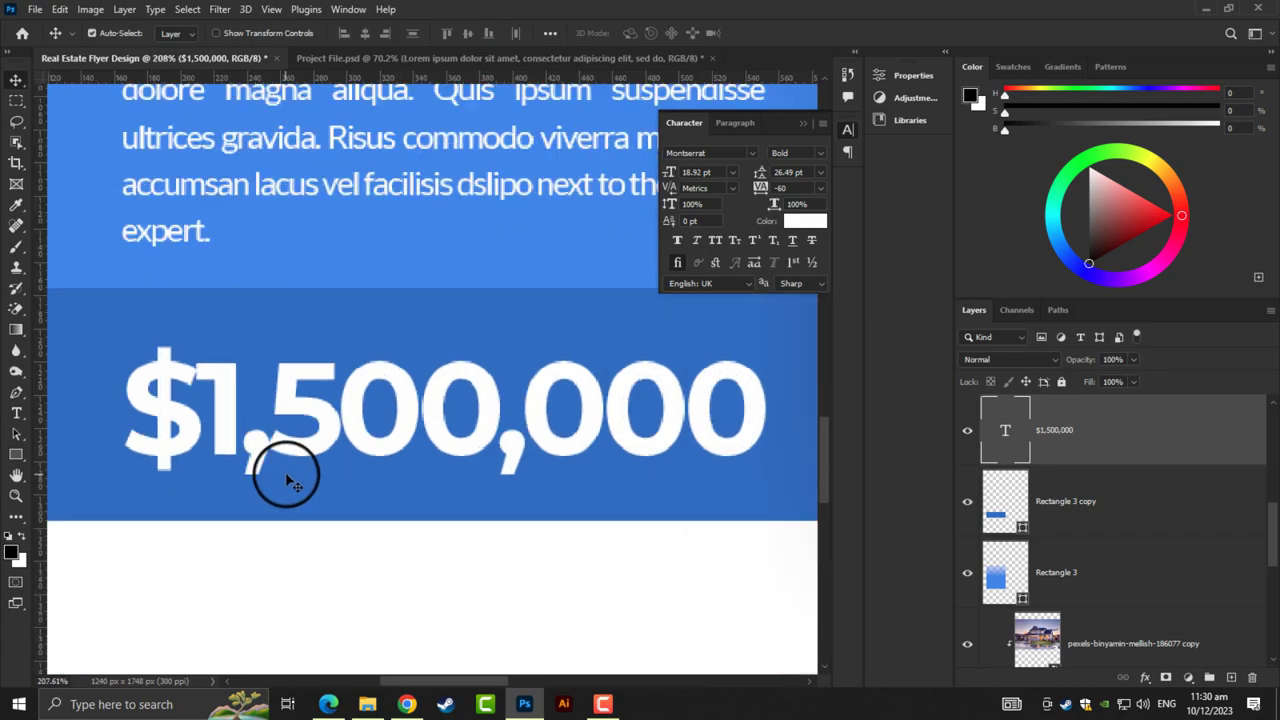
{"action": "scroll", "coordinate": [337, 423], "scroll_direction": "up", "scroll_amount": 2}
{"action": "mouse_move", "coordinate": [340, 432]}
{"action": "left_mouse_down"}
{"action": "mouse_move", "coordinate": [354, 497]}
{"action": "mouse_move", "coordinate": [377, 508]}
{"action": "left_mouse_up"}
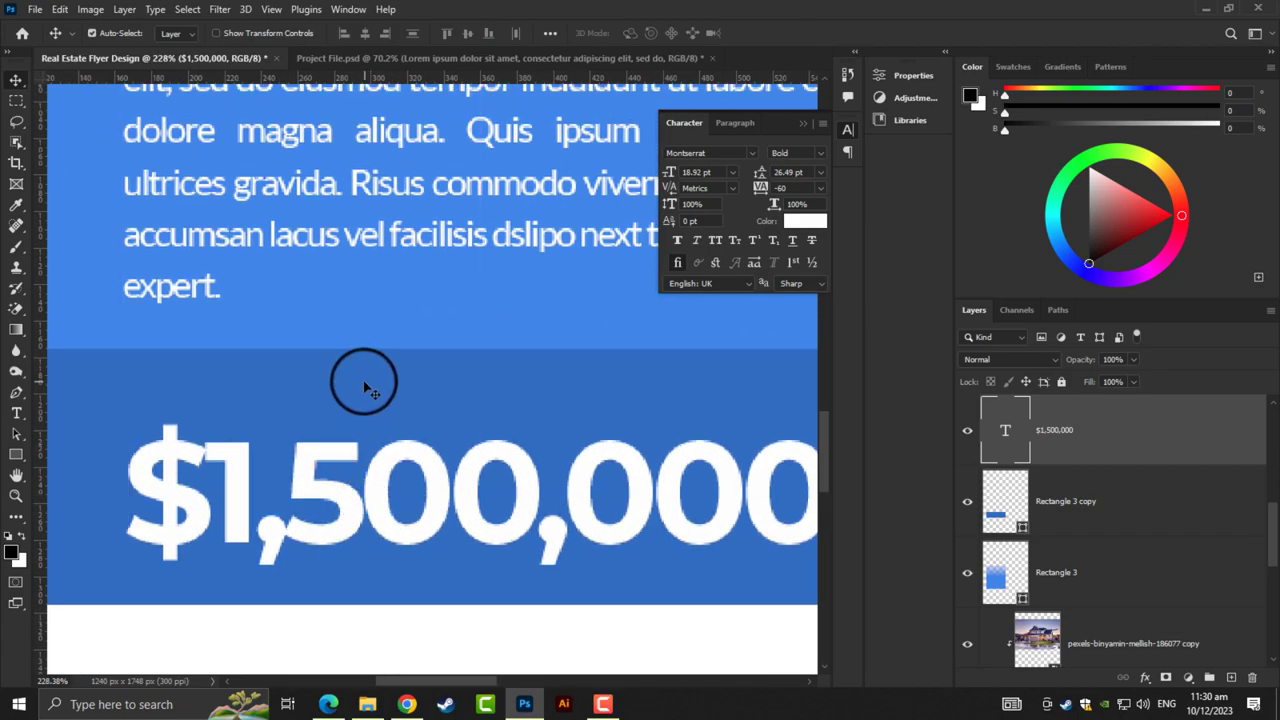
Add a PRICE START FROM text line above the price in Regular weight
{"action": "left_click", "coordinate": [16, 413]}
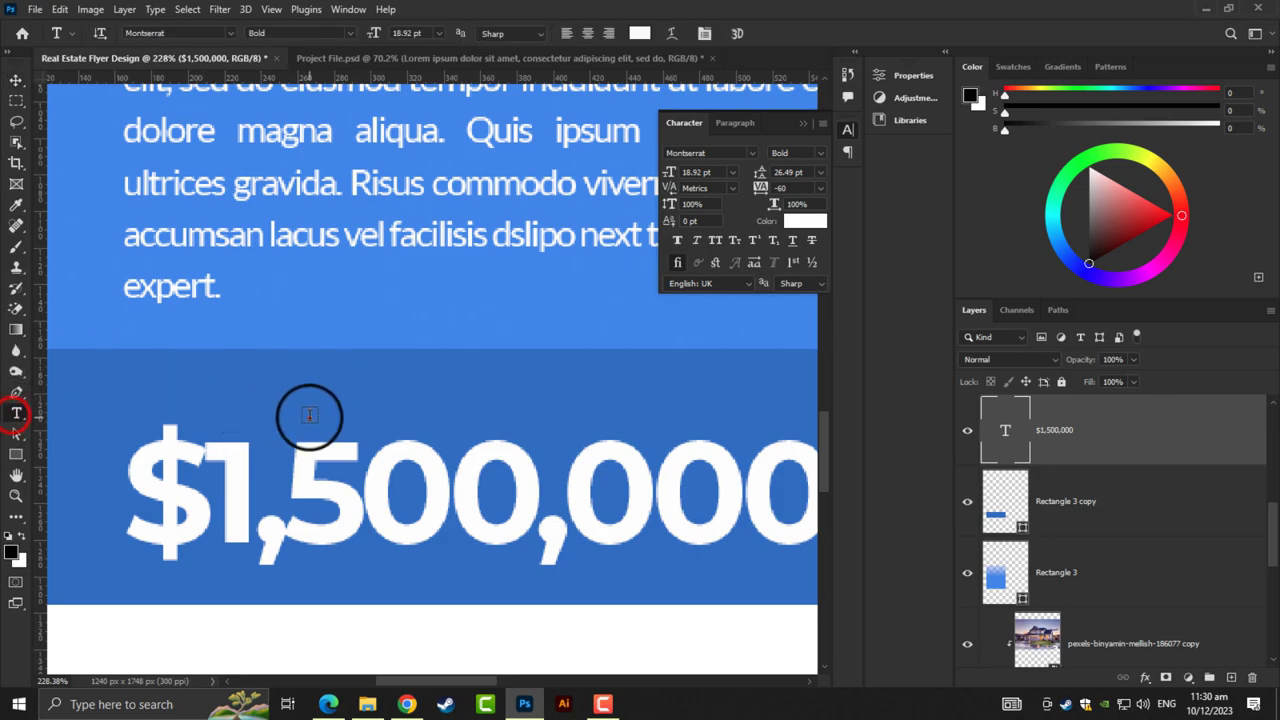
{"action": "left_click", "coordinate": [311, 416]}
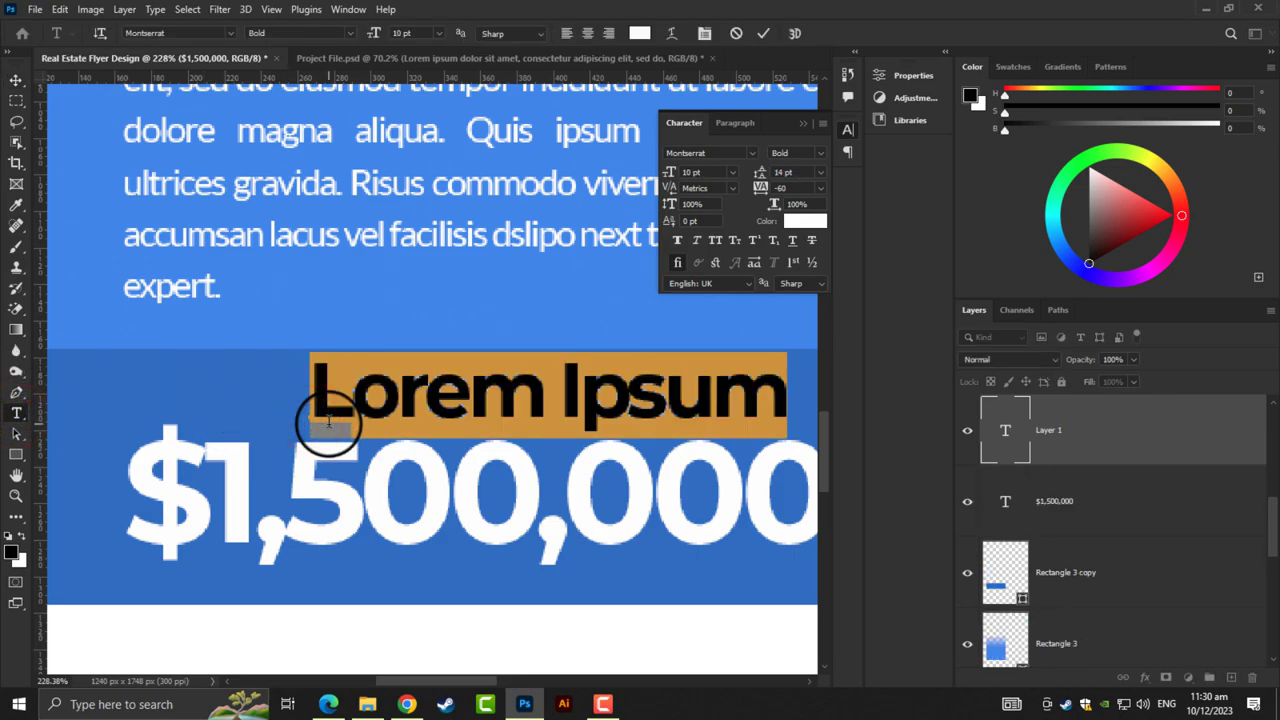
{"action": "type", "text": "PRICE STA"}
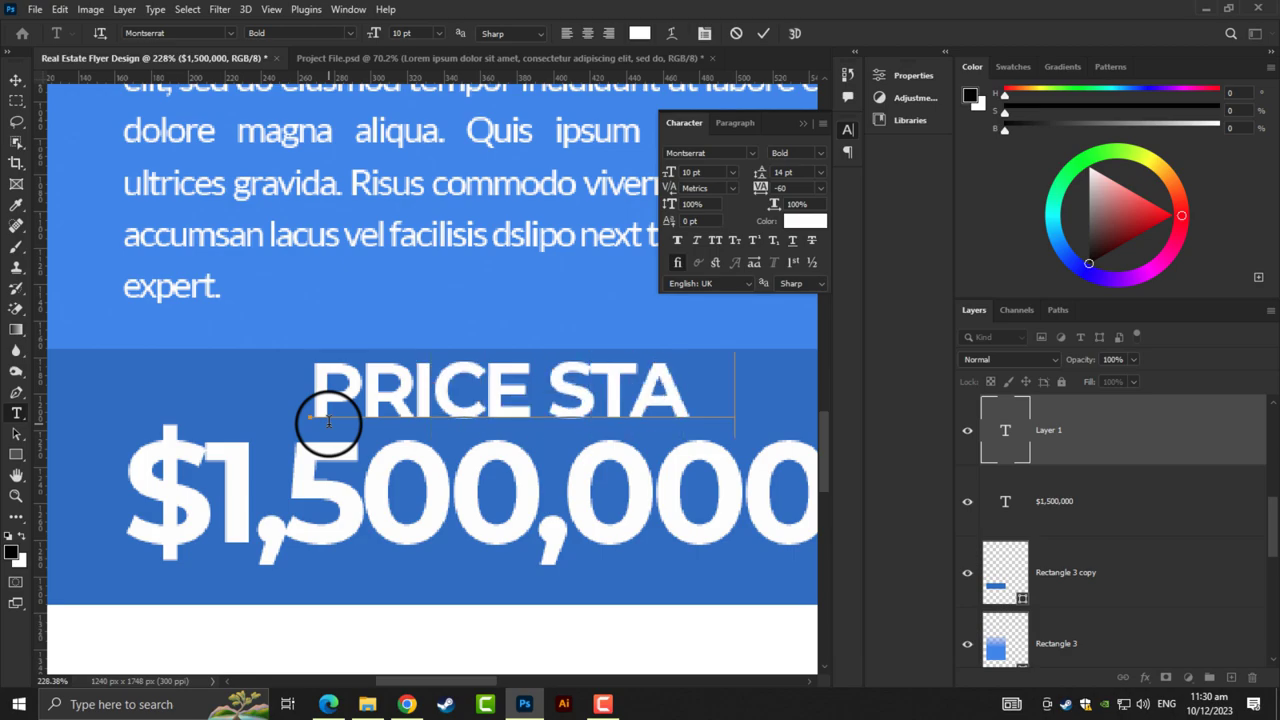
{"action": "type", "text": "RT F"}
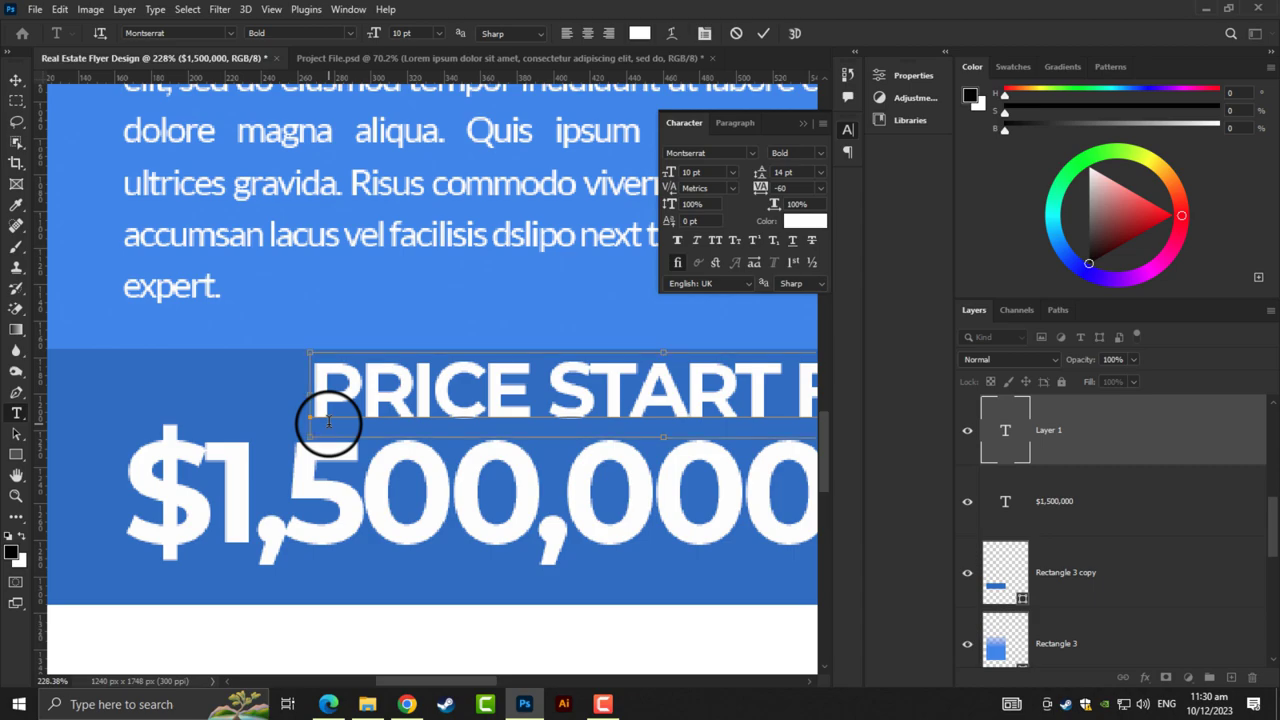
{"action": "key", "text": "ctrl+a"}
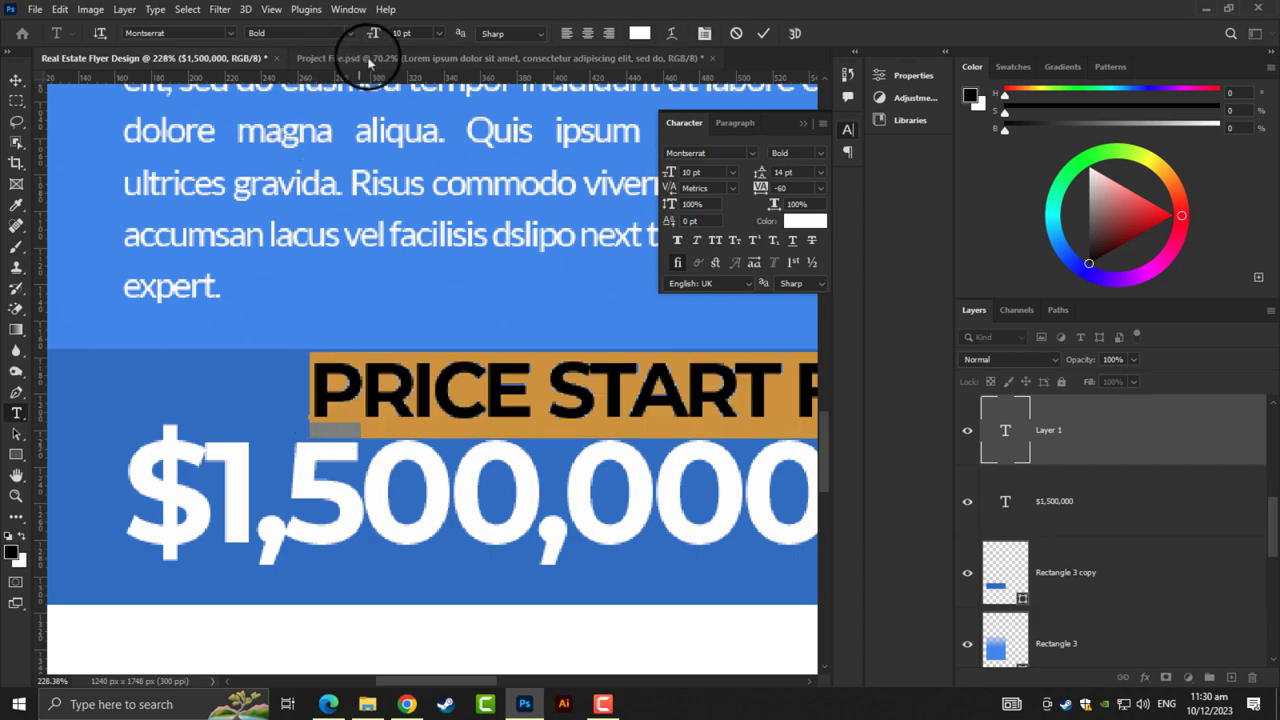
{"action": "left_click", "coordinate": [351, 34]}
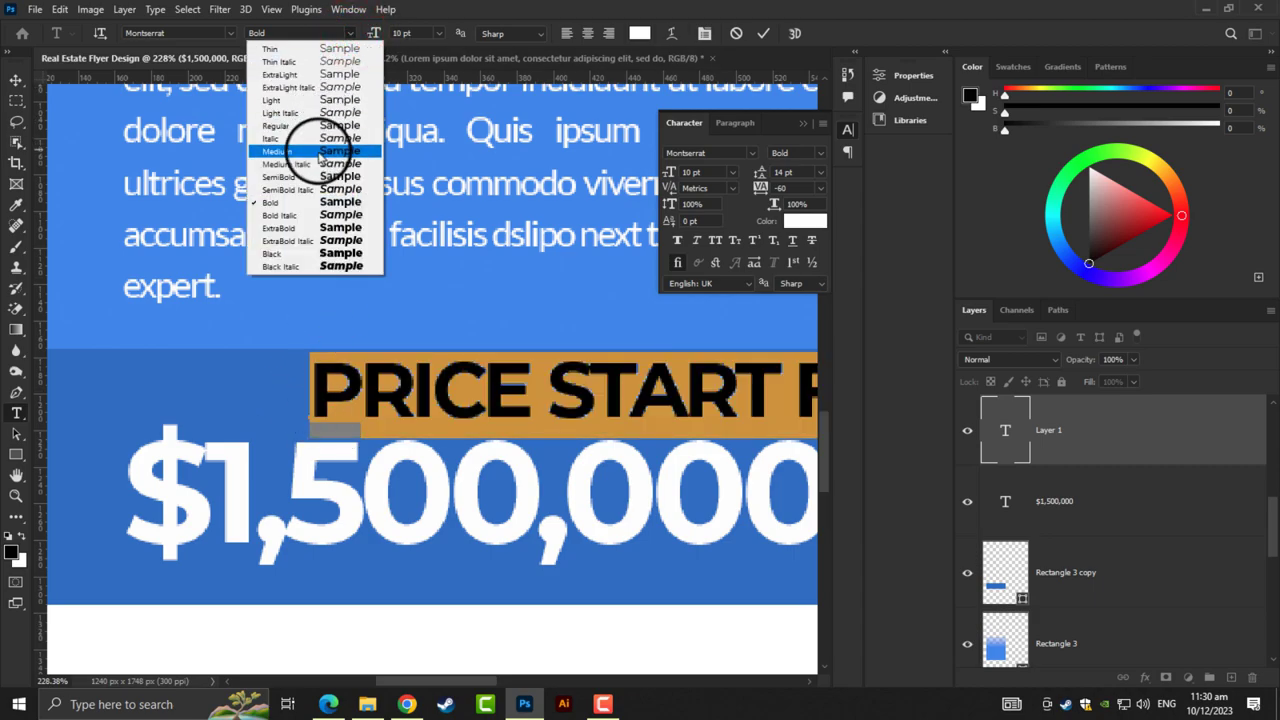
{"action": "left_click", "coordinate": [322, 127]}
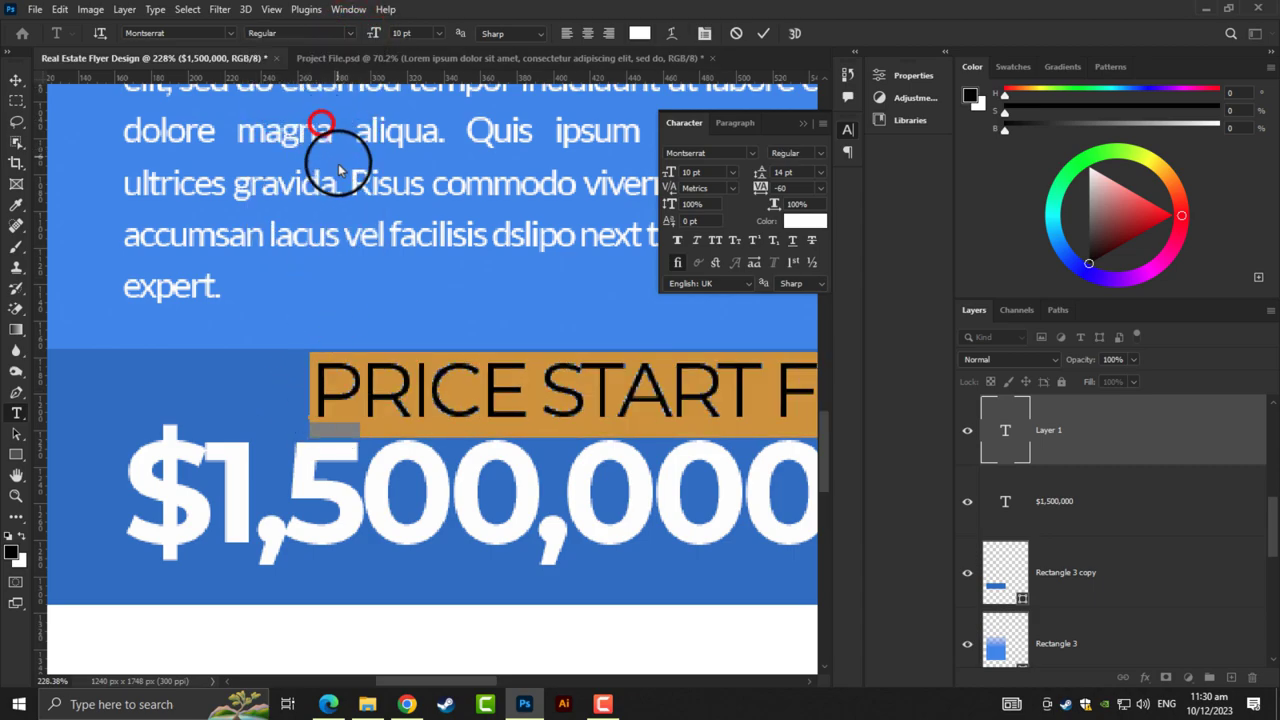
{"action": "left_click", "coordinate": [15, 78]}
Set the PRICE START FROM letter tracking to 0
{"action": "key", "text": "ctrl+t"}
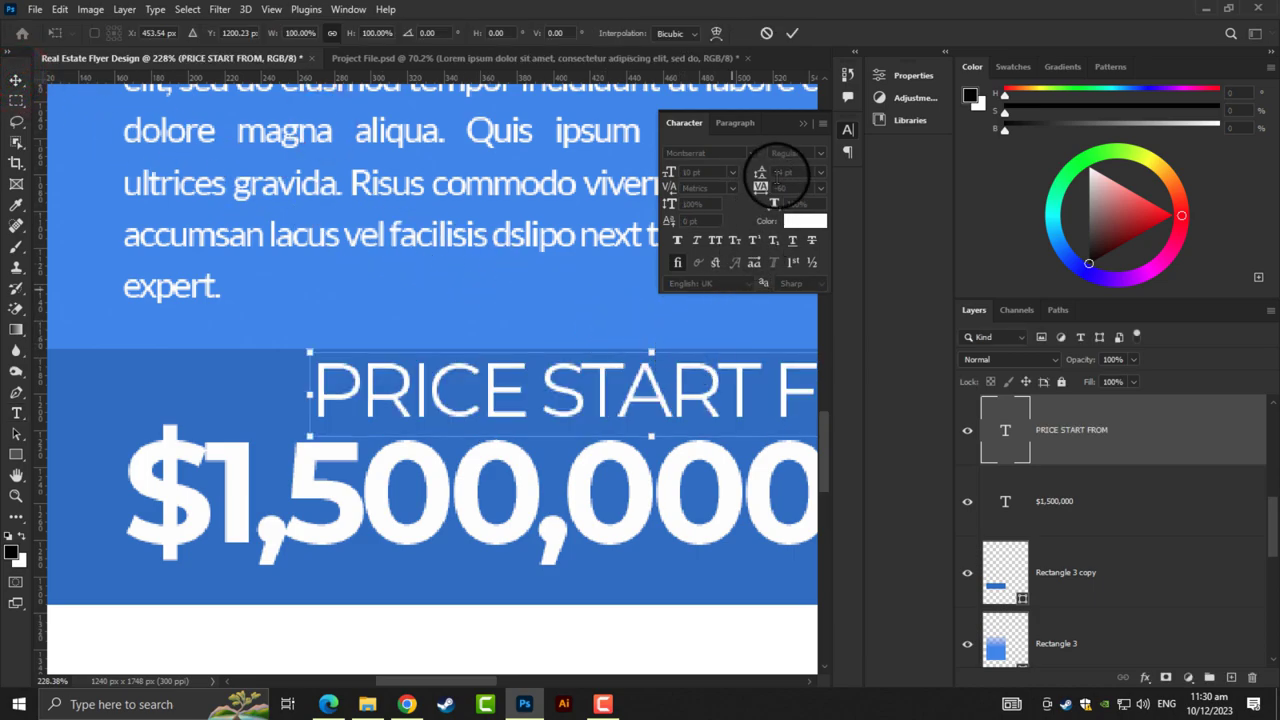
{"action": "key", "text": "Return"}
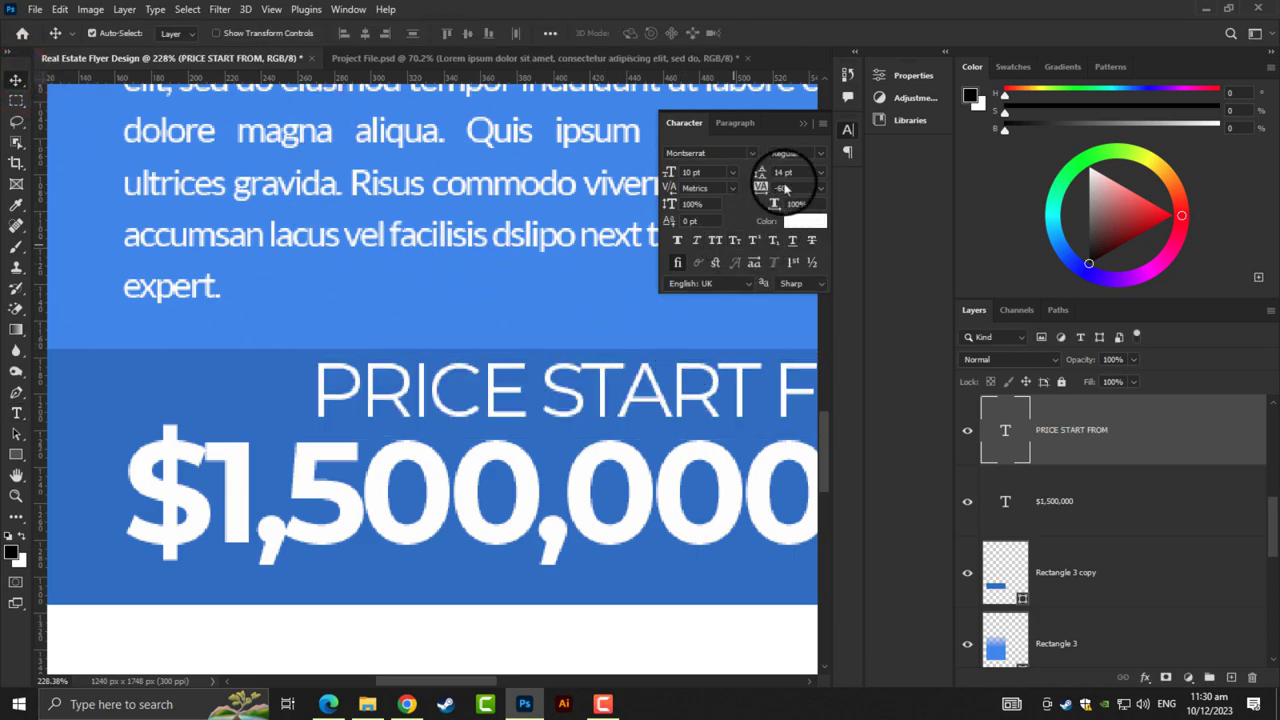
{"action": "left_click", "coordinate": [786, 188]}
{"action": "type", "text": "0"}
{"action": "key", "text": "Return"}
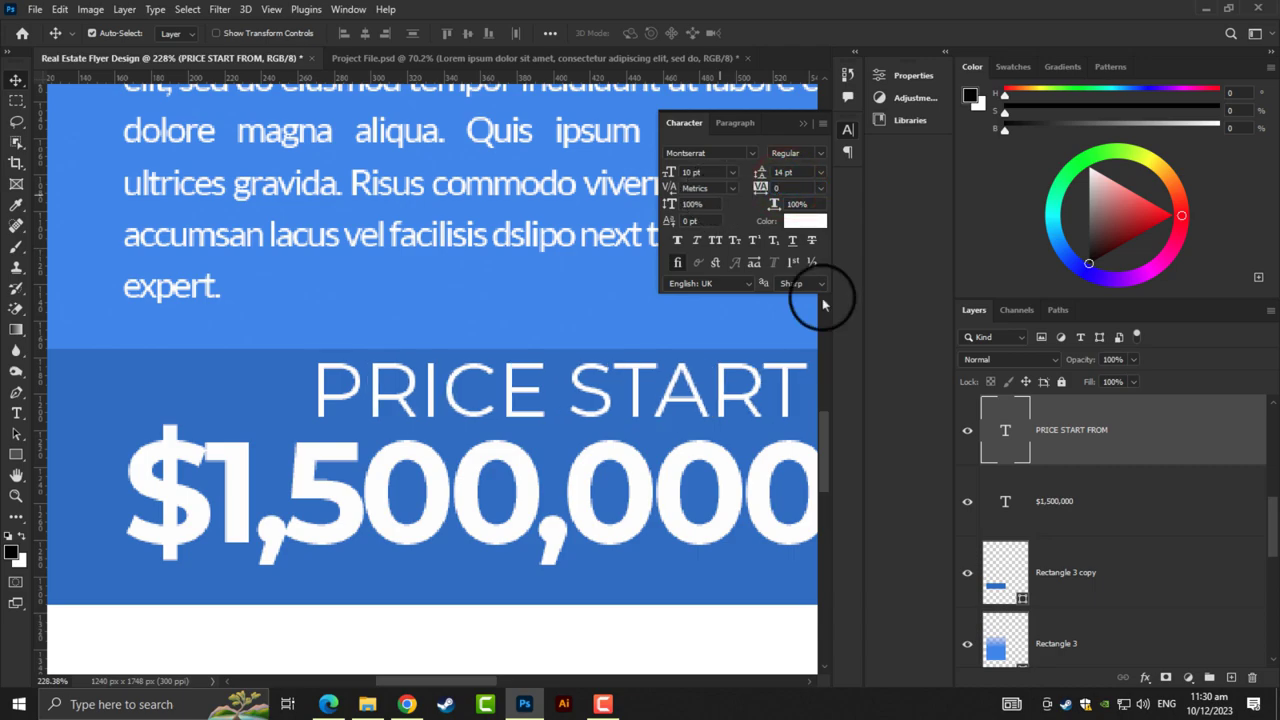
{"action": "scroll", "coordinate": [662, 405], "scroll_direction": "down", "scroll_amount": 2, "text": "alt"}
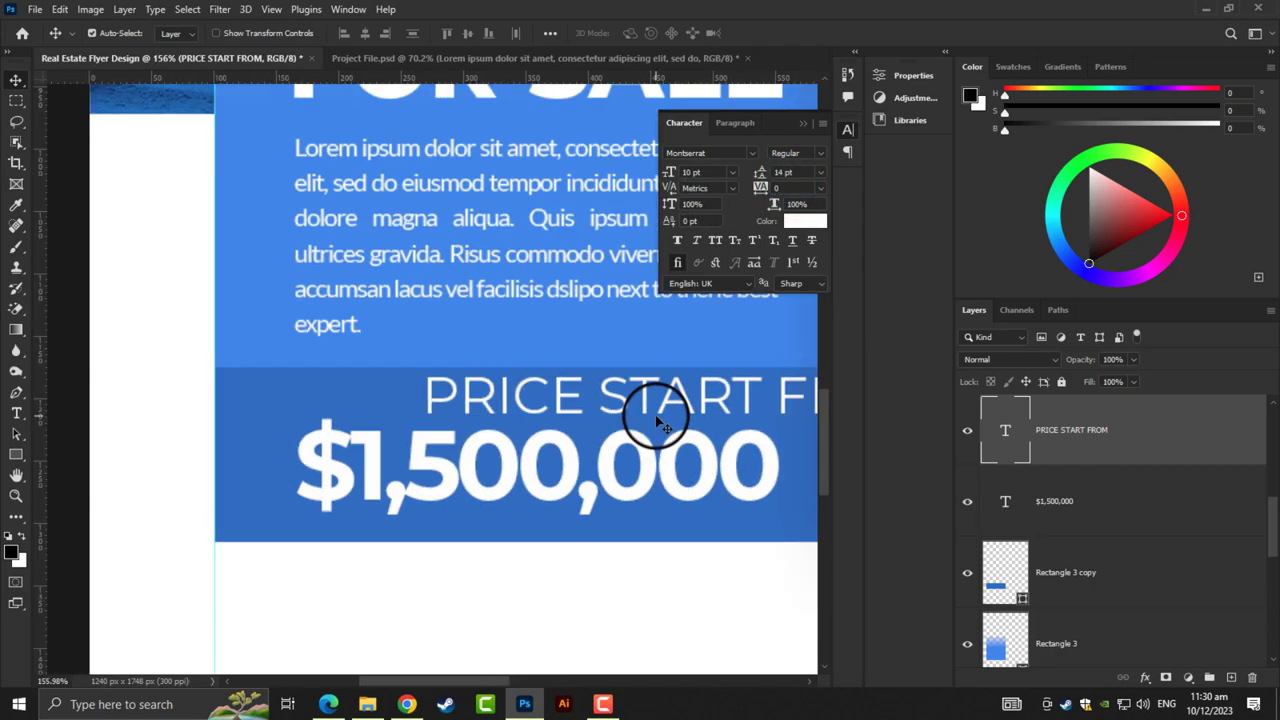
{"action": "scroll", "coordinate": [657, 421], "scroll_direction": "down", "scroll_amount": 2, "text": "alt"}
Shrink PRICE START FROM to about 5.18 pt above the price, then fit the flyer in view
{"action": "key", "text": "ctrl+t"}
{"action": "mouse_move", "coordinate": [495, 404]}
{"action": "left_mouse_down"}
{"action": "mouse_move", "coordinate": [714, 400]}
{"action": "mouse_move", "coordinate": [531, 410]}
{"action": "left_mouse_up"}
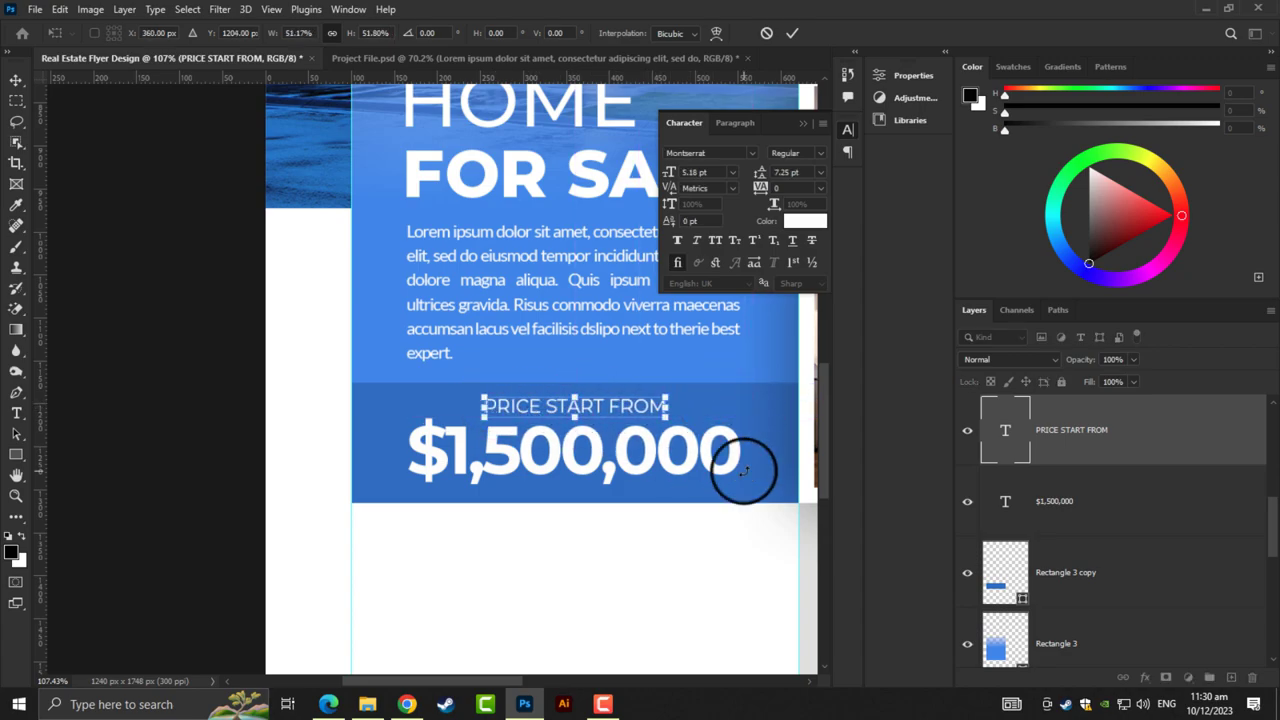
{"action": "key", "text": "Return"}
{"action": "key", "text": "ctrl+0"}
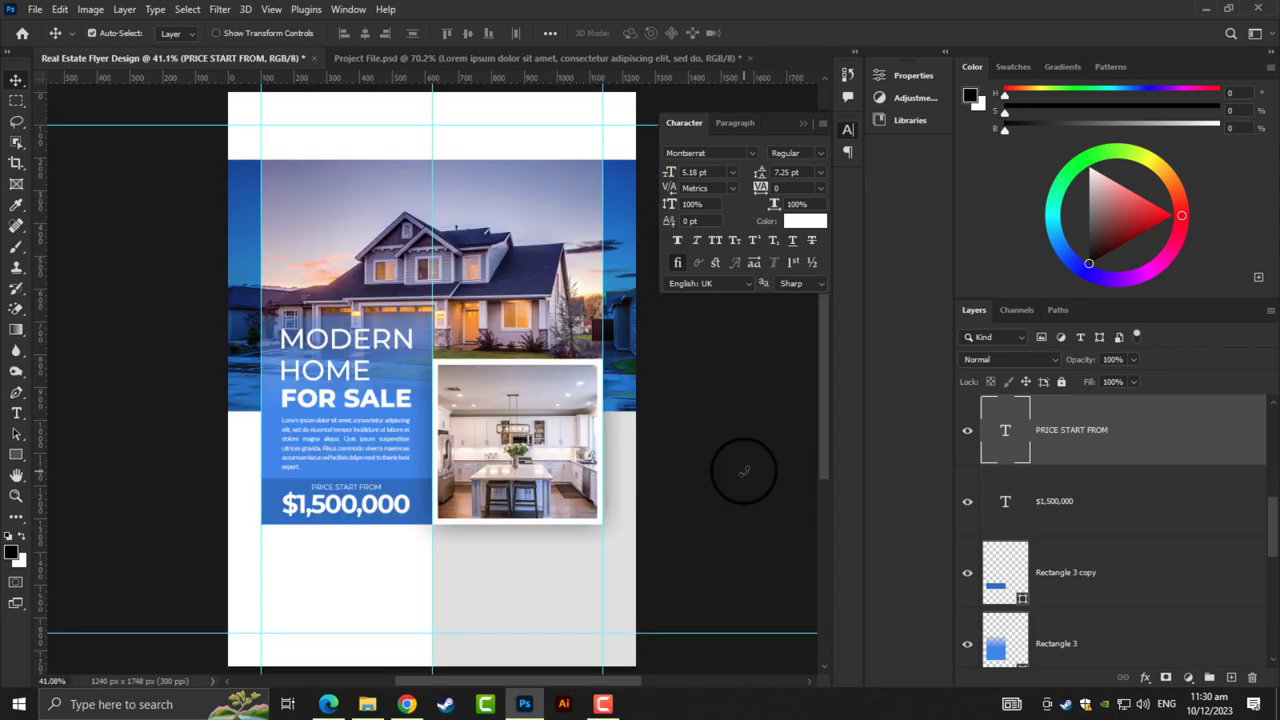
{"action": "scroll", "coordinate": [290, 604], "scroll_direction": "up", "scroll_amount": 1}
{"action": "scroll", "coordinate": [325, 560], "scroll_direction": "up", "scroll_amount": 1}
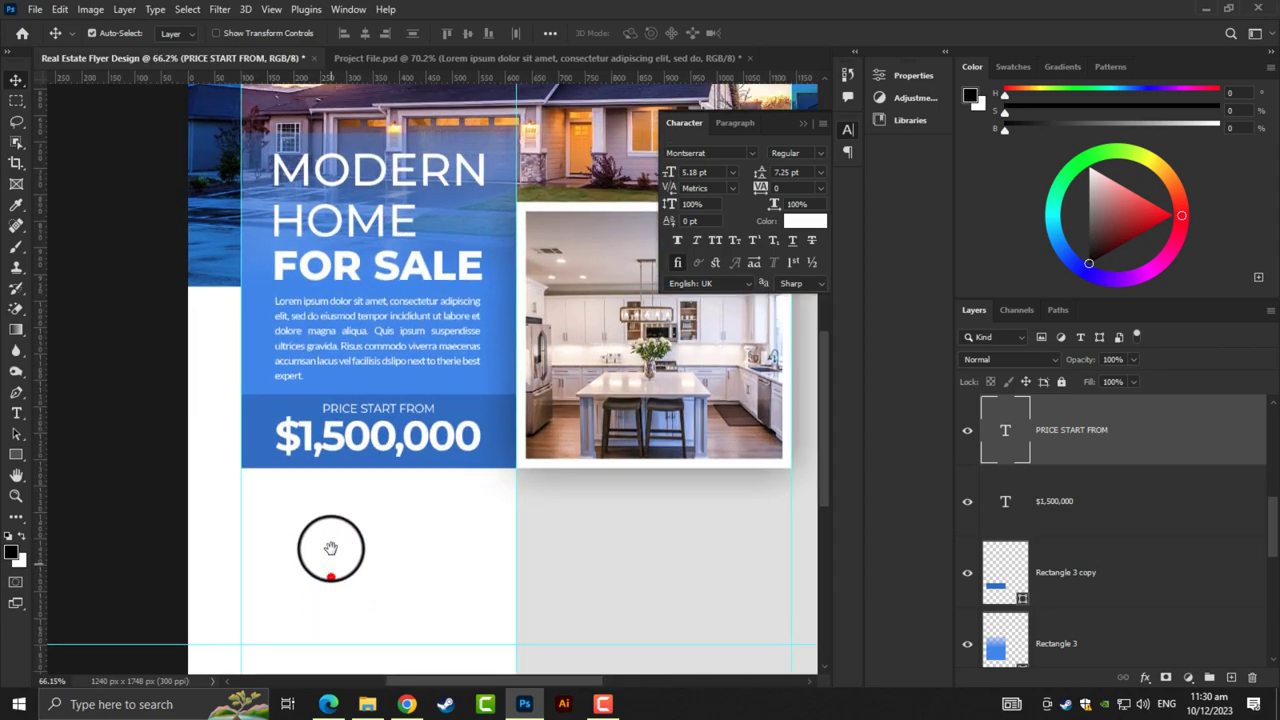
{"action": "scroll", "coordinate": [329, 530], "scroll_direction": "up", "scroll_amount": 1}
Paste the two Lorem ipsum paragraphs into the flyer and begin transforming them
{"action": "scroll", "coordinate": [333, 520], "scroll_direction": "up", "scroll_amount": 1}
{"action": "key", "text": "ctrl+v"}
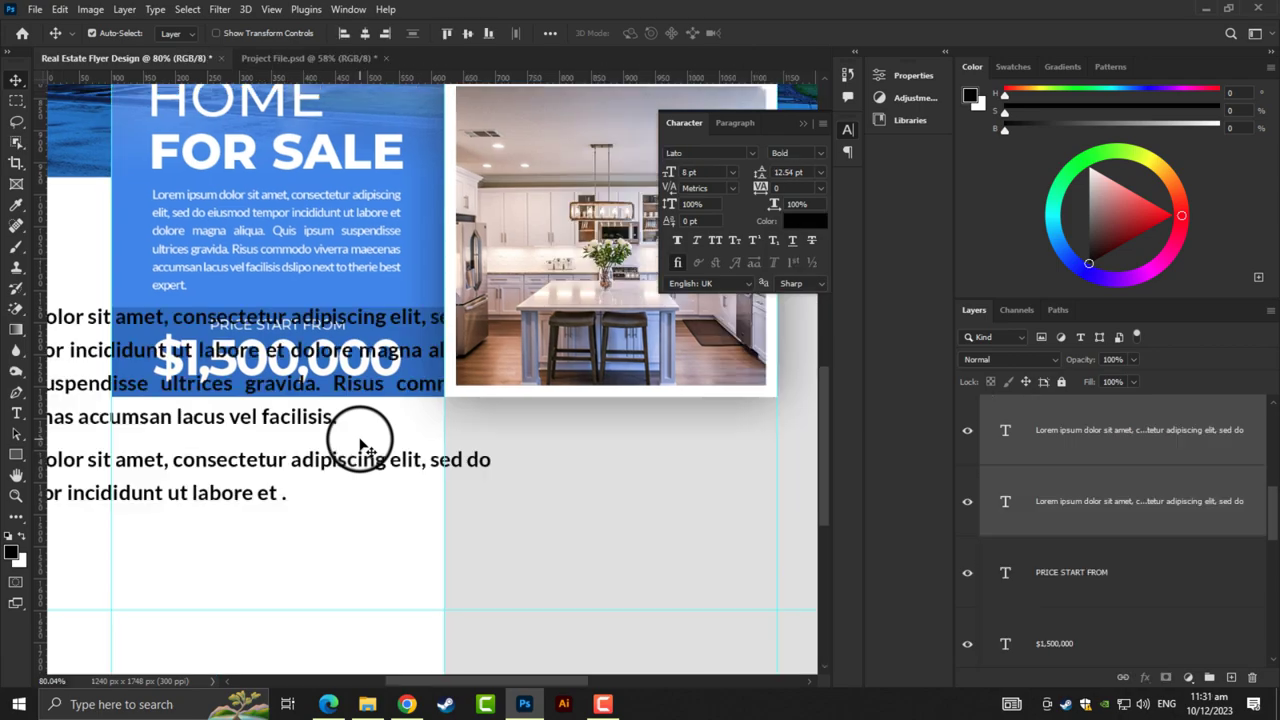
{"action": "scroll", "coordinate": [351, 446], "scroll_direction": "down", "scroll_amount": 1}
{"action": "left_click_drag", "start_coordinate": [432, 428], "coordinate": [509, 403]}
{"action": "key", "text": "ctrl+t"}
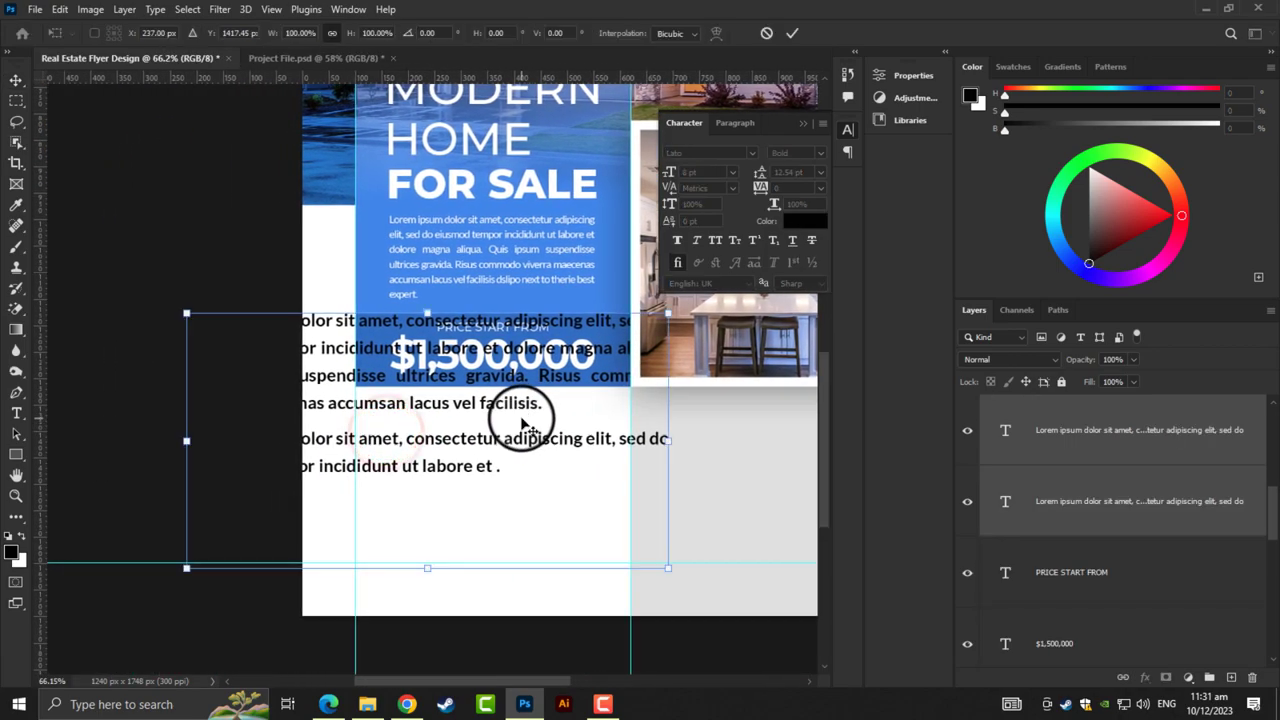
{"action": "scroll", "coordinate": [509, 425], "scroll_direction": "up", "scroll_amount": 1}
{"action": "left_click_drag", "start_coordinate": [714, 446], "coordinate": [298, 430]}
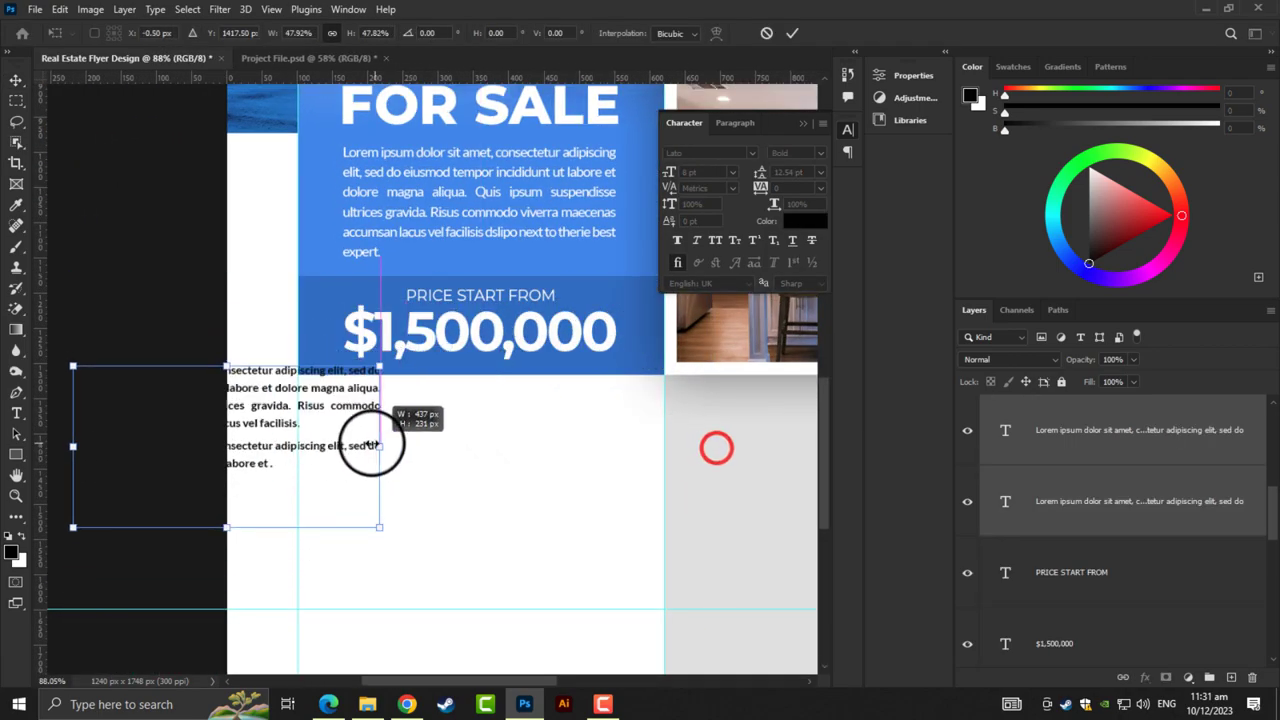
{"action": "left_click_drag", "start_coordinate": [566, 480], "coordinate": [566, 480]}
{"action": "key", "text": "ctrl+z"}
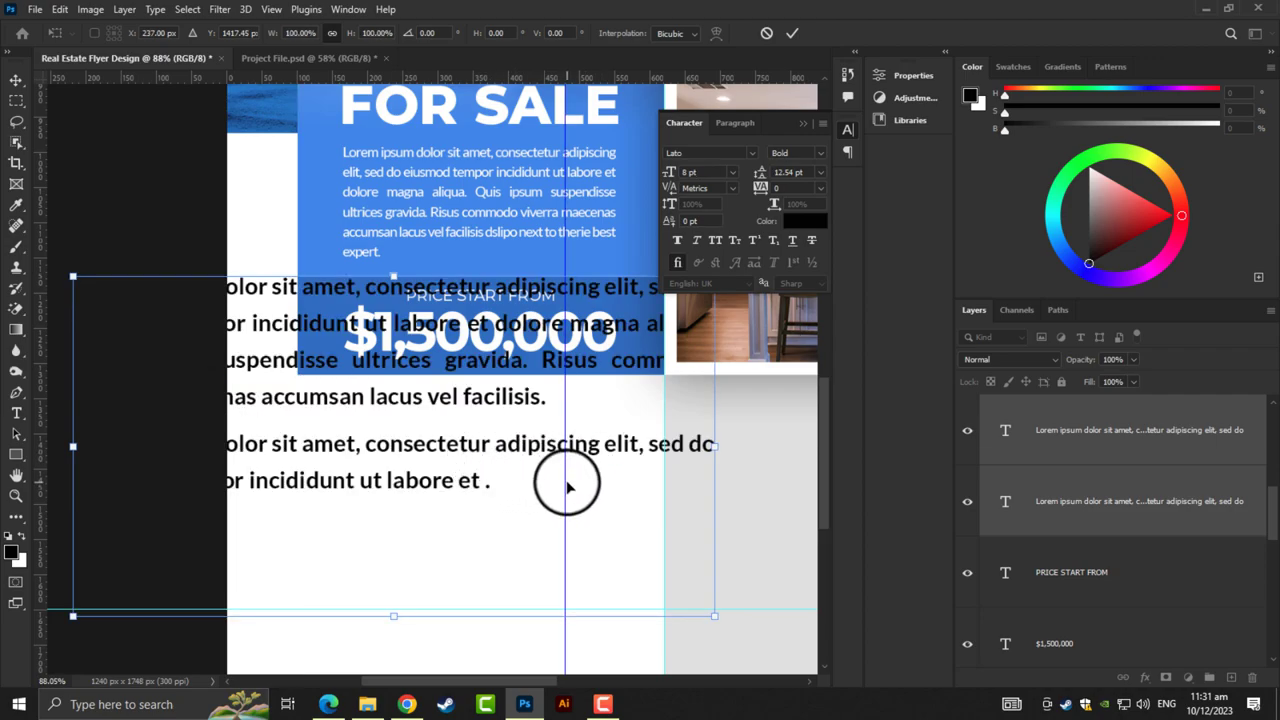
Move the paragraphs below the blue panel, left edge aligned to a vertical guide
{"action": "left_click", "coordinate": [652, 468]}
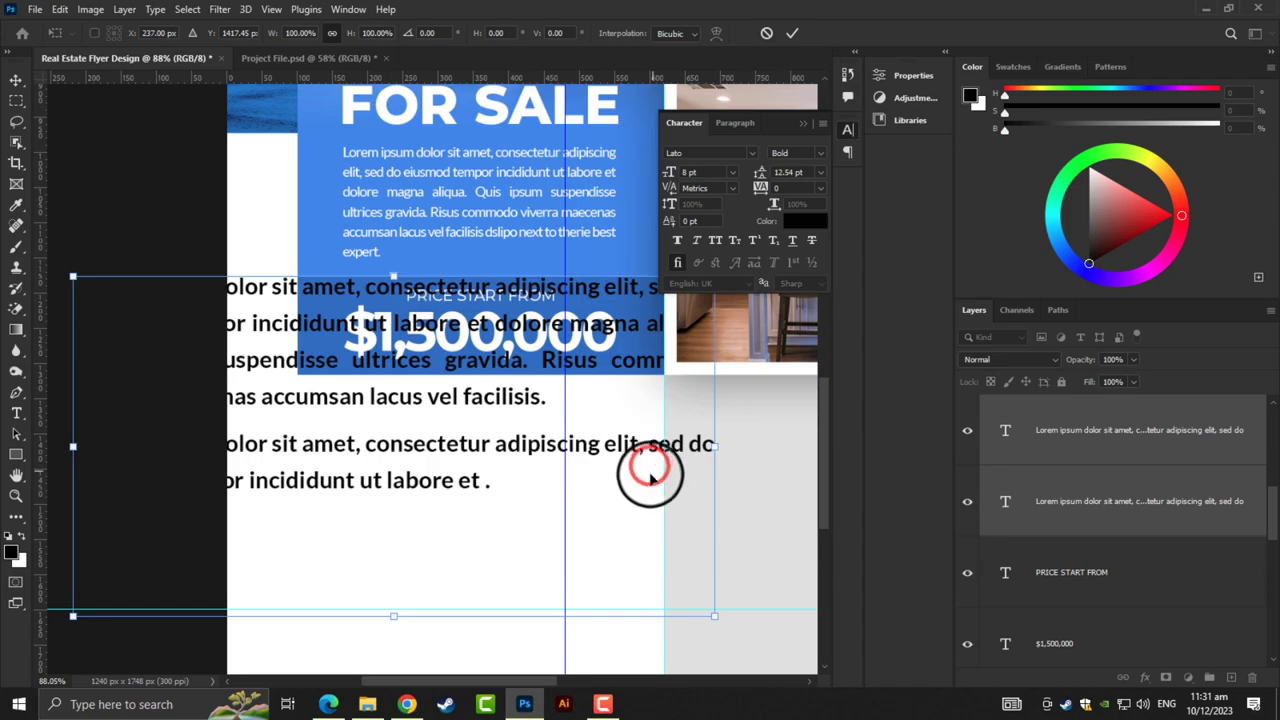
{"action": "mouse_move", "coordinate": [613, 454]}
{"action": "left_mouse_down"}
{"action": "mouse_move", "coordinate": [722, 515]}
{"action": "mouse_move", "coordinate": [677, 548]}
{"action": "left_mouse_up"}
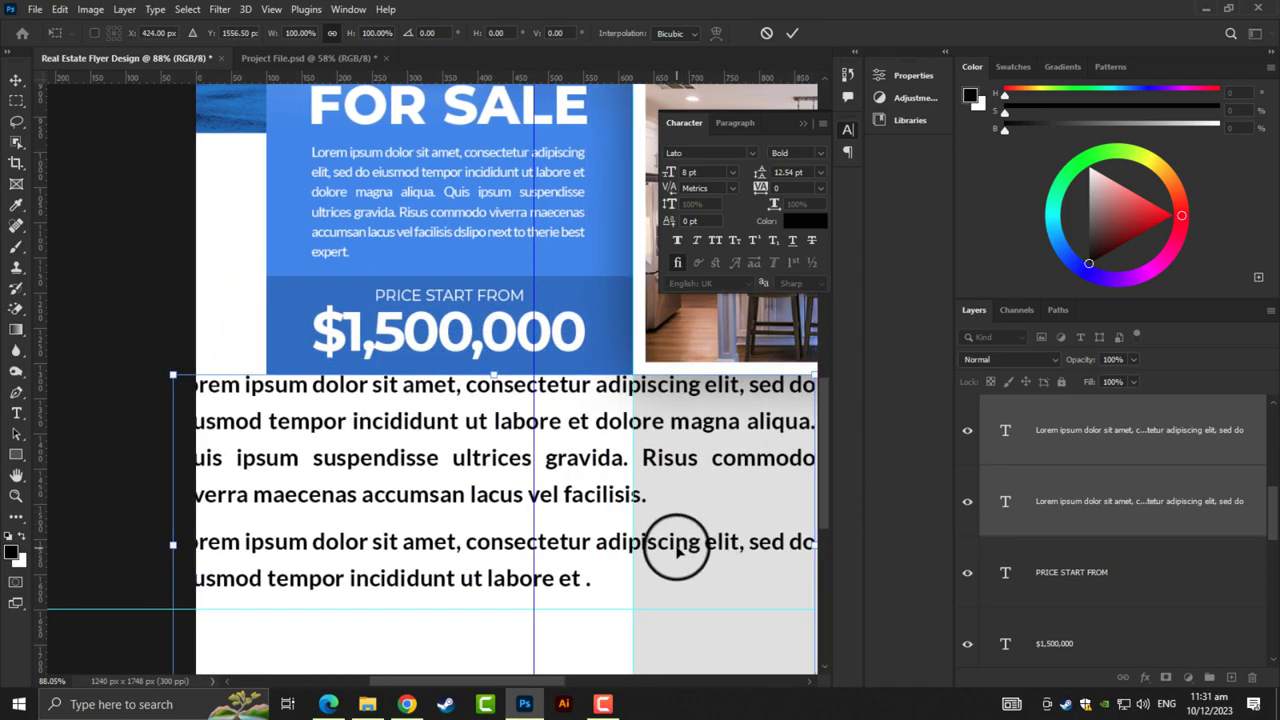
{"action": "left_click_drag", "start_coordinate": [536, 528], "coordinate": [269, 514]}
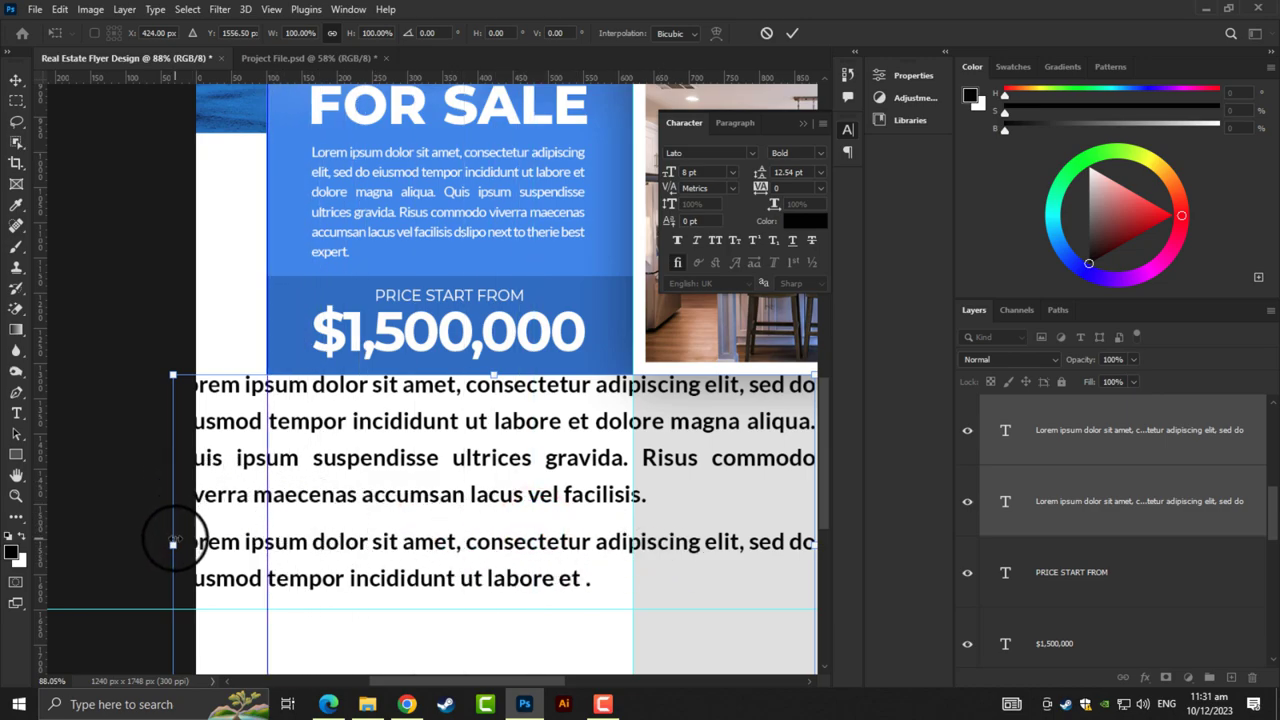
{"action": "left_click_drag", "start_coordinate": [173, 543], "coordinate": [268, 540]}
Narrow the paragraphs to fit the left column at 3.86 pt with 6.05 pt leading
{"action": "scroll", "coordinate": [555, 570], "scroll_direction": "down", "scroll_amount": 1}
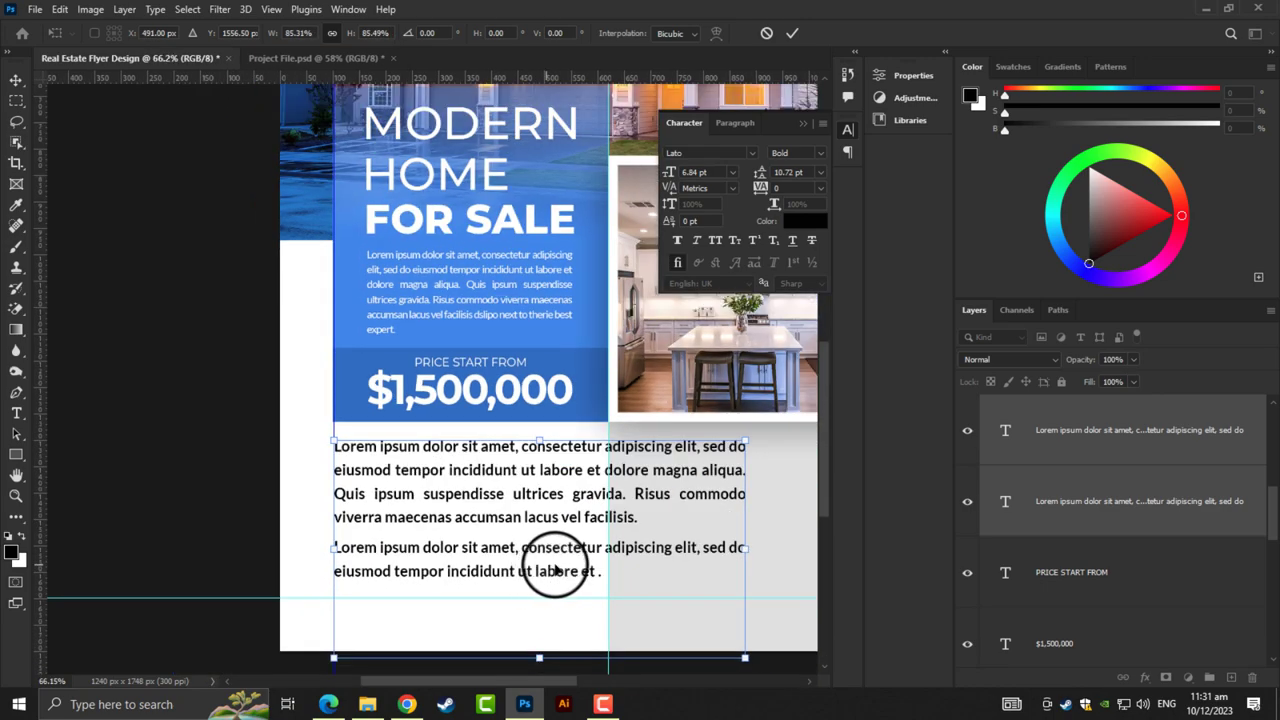
{"action": "left_click_drag", "start_coordinate": [745, 548], "coordinate": [598, 543]}
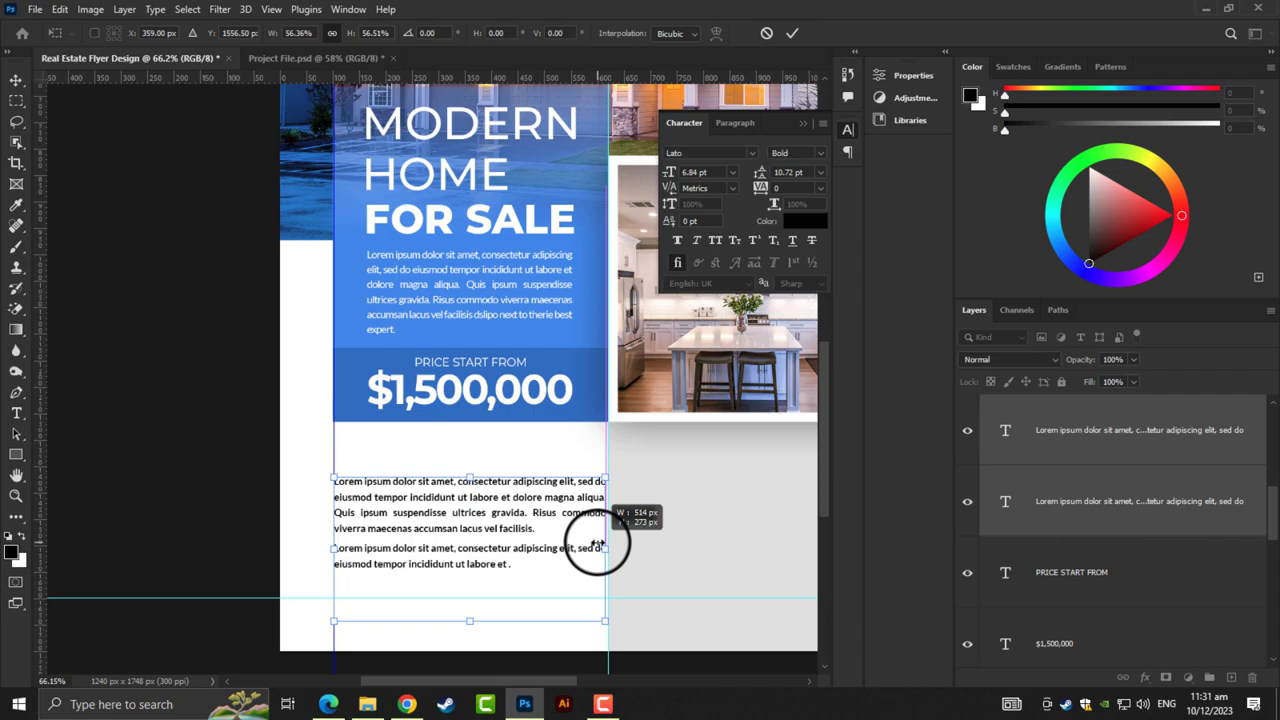
{"action": "mouse_move", "coordinate": [598, 543]}
{"action": "left_mouse_down"}
{"action": "mouse_move", "coordinate": [551, 543]}
{"action": "mouse_move", "coordinate": [583, 548]}
{"action": "left_mouse_up"}
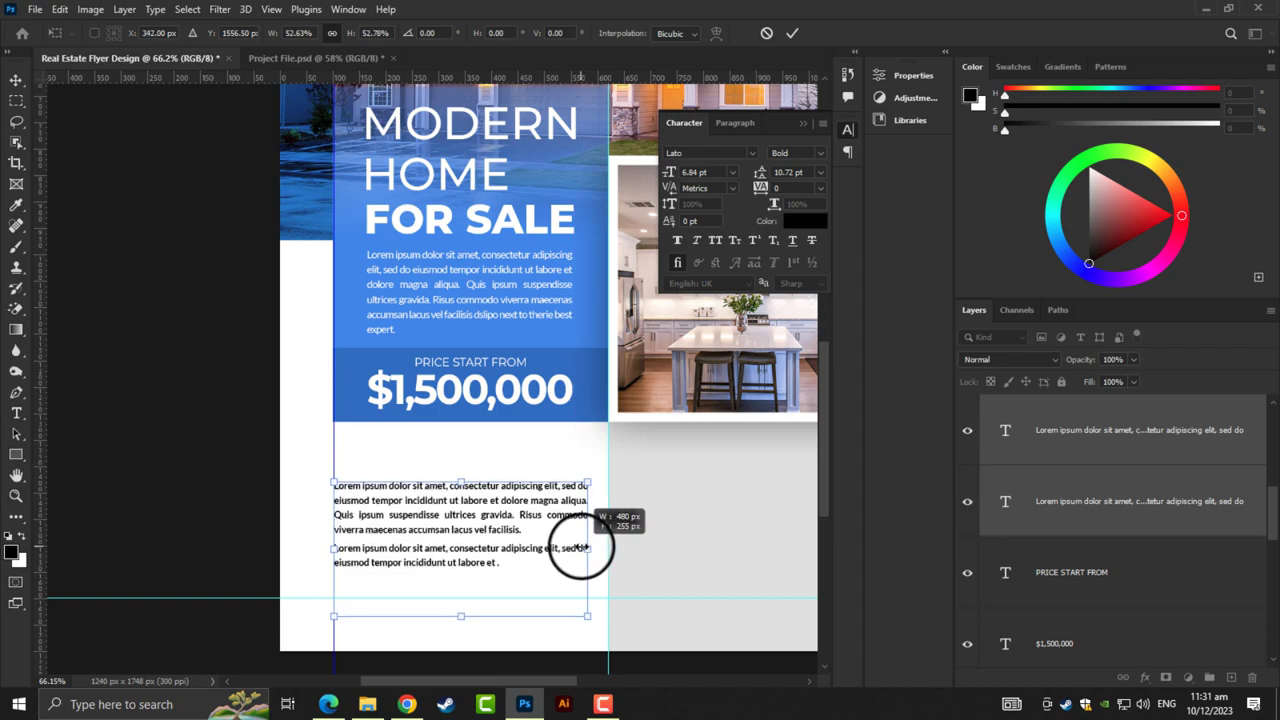
{"action": "scroll", "coordinate": [449, 560], "scroll_direction": "up", "scroll_amount": 2}
{"action": "scroll", "coordinate": [430, 520], "scroll_direction": "up", "scroll_amount": 2}
{"action": "mouse_move", "coordinate": [456, 512]}
{"action": "left_mouse_down"}
{"action": "mouse_move", "coordinate": [470, 520]}
{"action": "mouse_move", "coordinate": [472, 504]}
{"action": "left_mouse_up"}
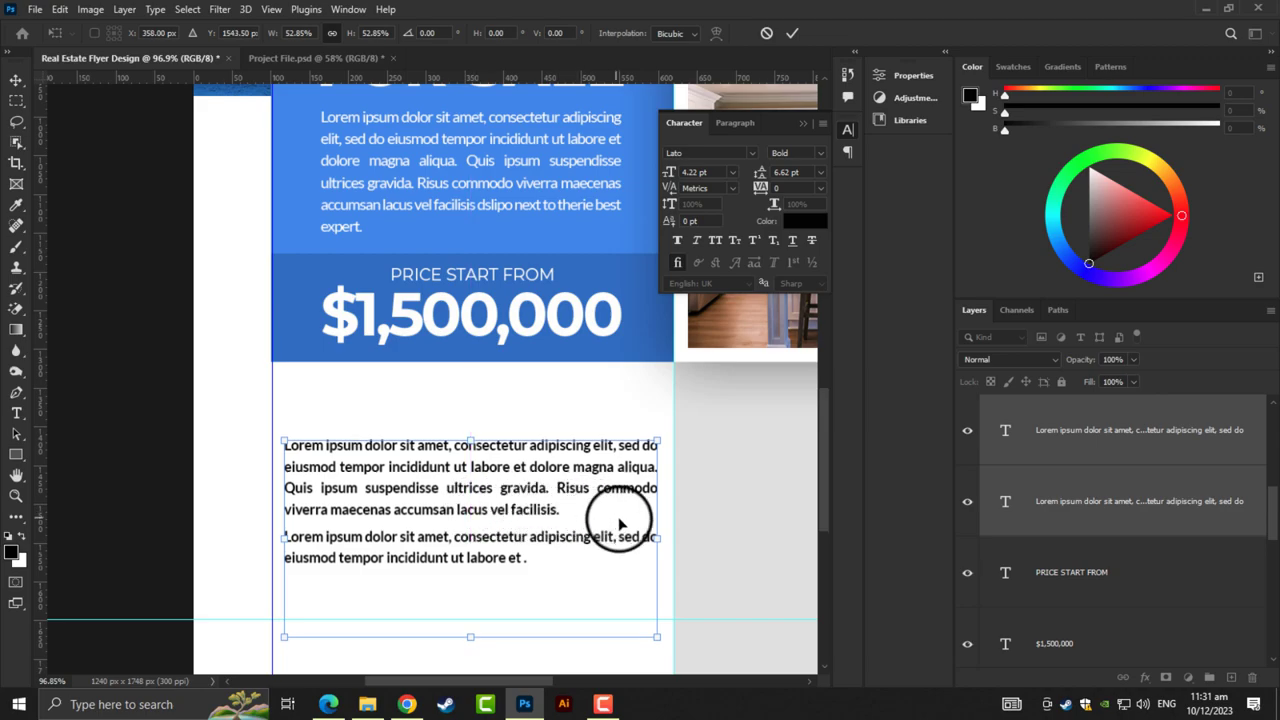
{"action": "mouse_move", "coordinate": [652, 537]}
{"action": "left_mouse_down"}
{"action": "mouse_move", "coordinate": [626, 537]}
{"action": "mouse_move", "coordinate": [636, 526]}
{"action": "left_mouse_up"}
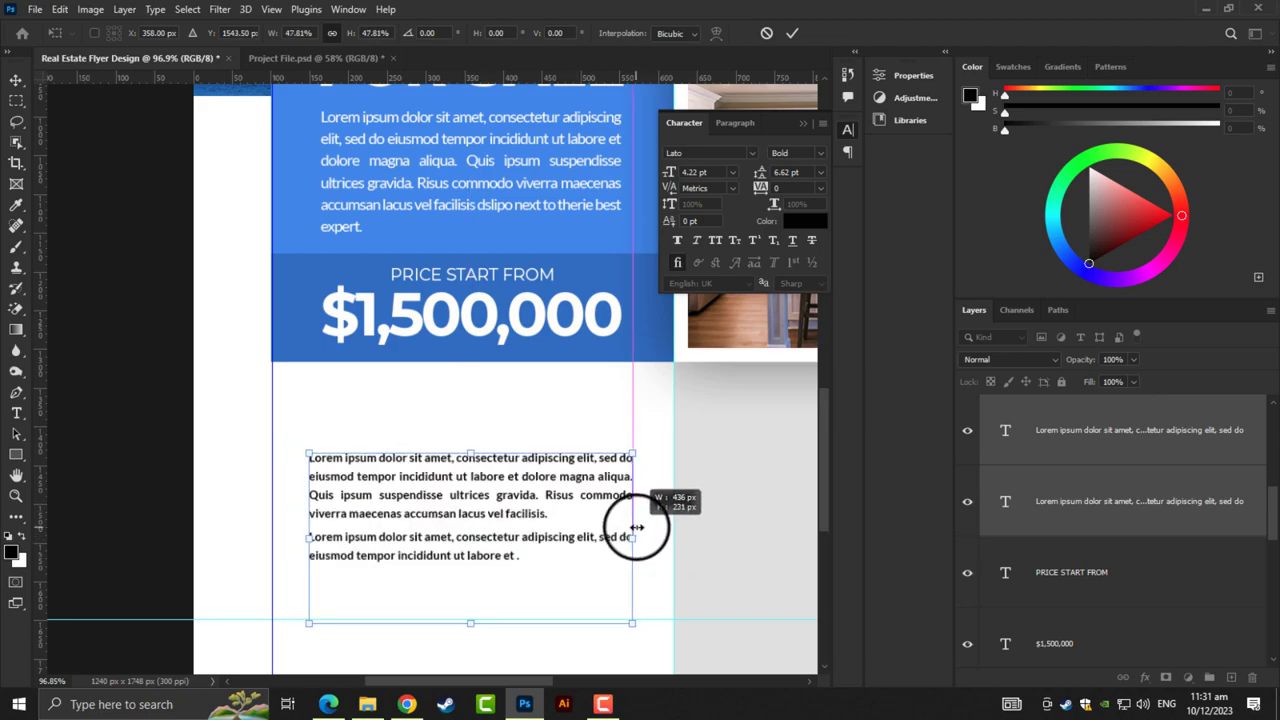
{"action": "left_click_drag", "start_coordinate": [636, 527], "coordinate": [638, 525]}
{"action": "key", "text": "Return"}
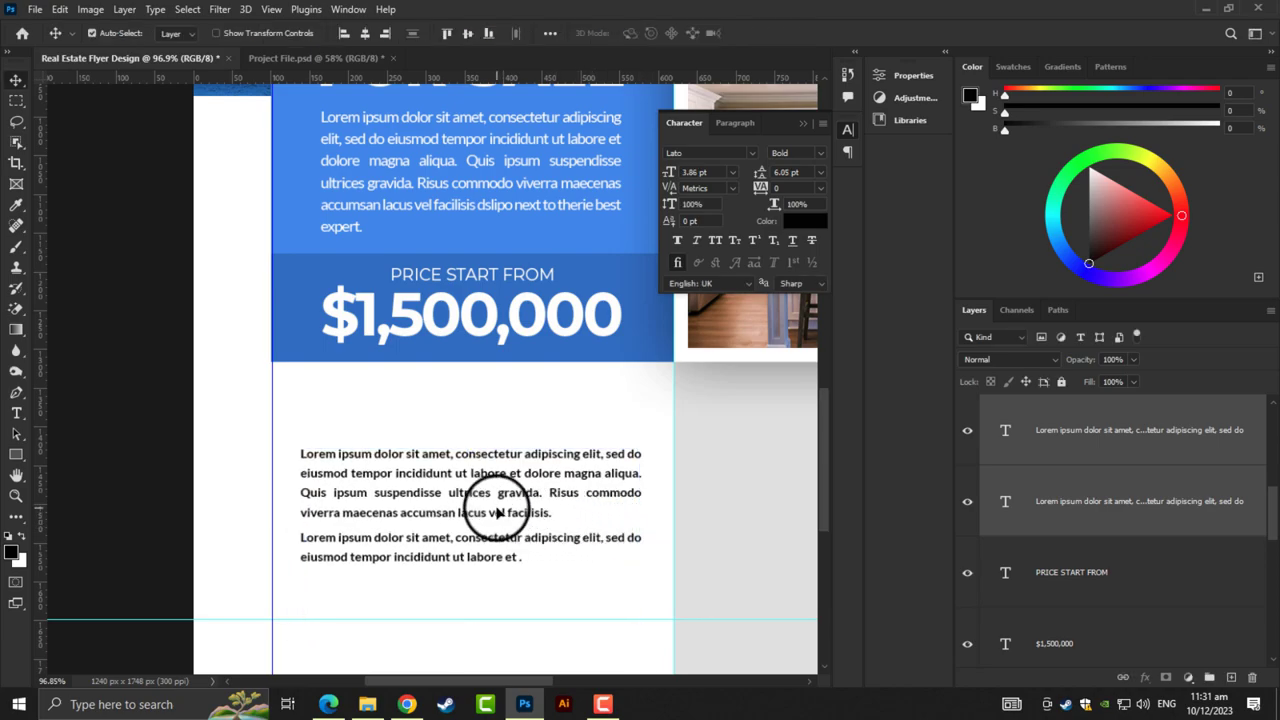
{"action": "scroll", "coordinate": [480, 410], "scroll_direction": "right", "scroll_amount": 3}
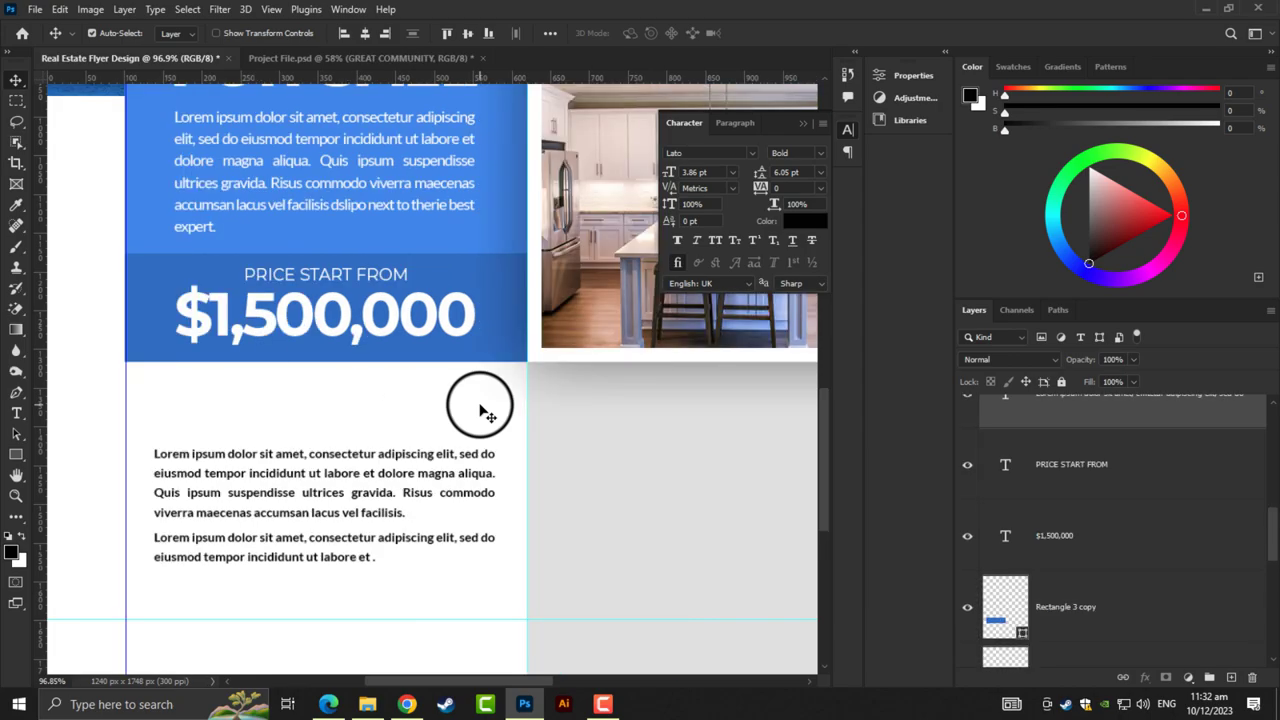
Place a text line above the paragraphs and begin typing the GREAT heading
{"action": "left_click", "coordinate": [16, 415]}
{"action": "left_click", "coordinate": [191, 420]}
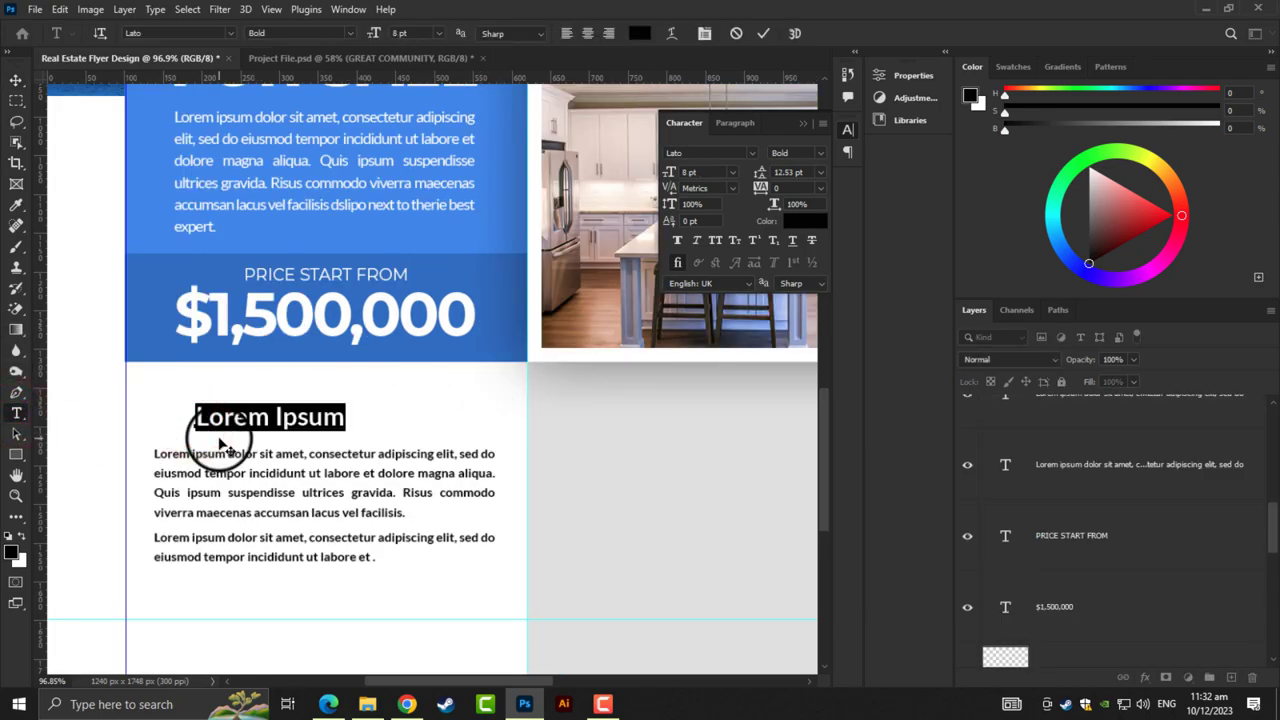
{"action": "type", "text": "GREAT COMMUNITY"}
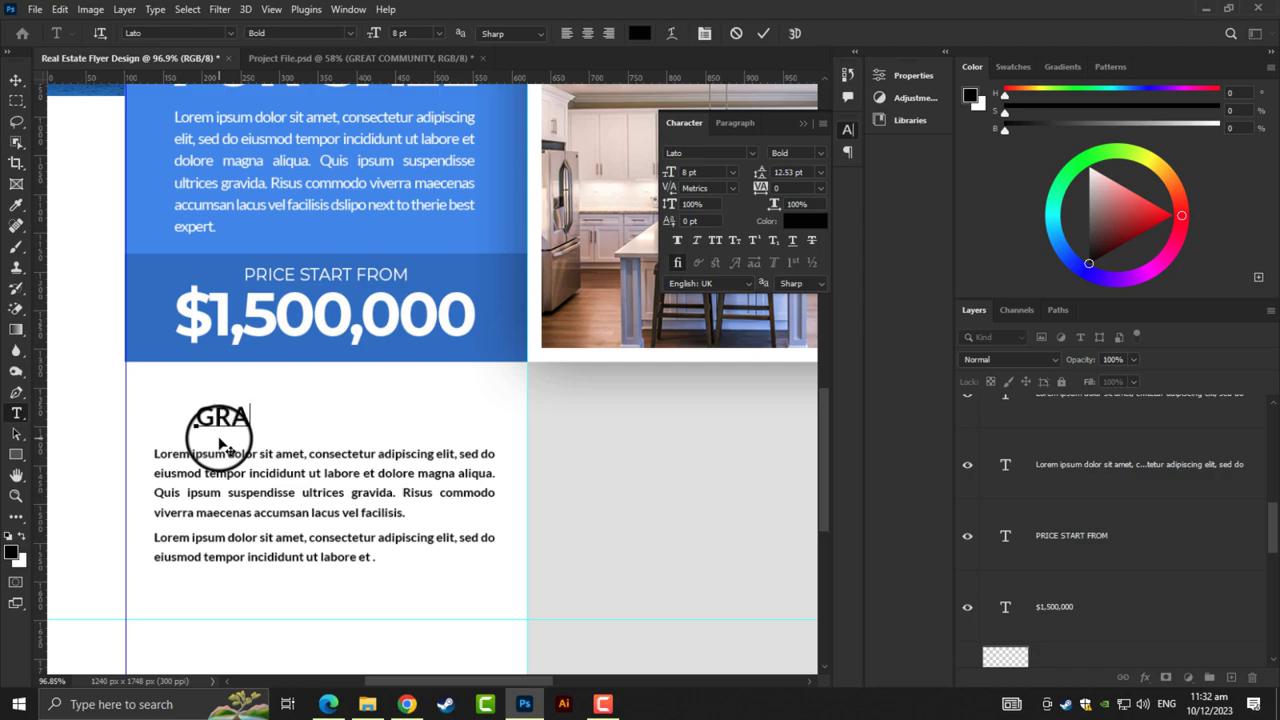
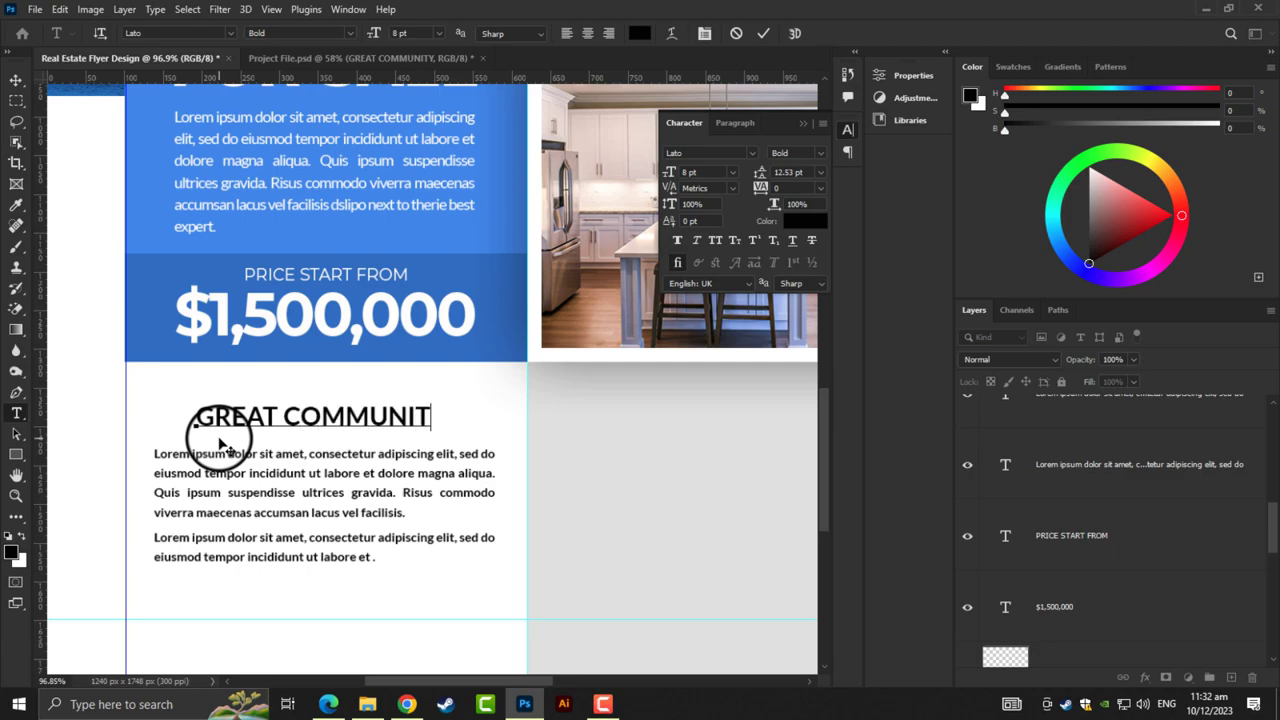
Recolour the GREAT COMMUNITY heading to blue #458ff0 in Montserrat ExtraBold
{"action": "key", "text": "ctrl+a"}
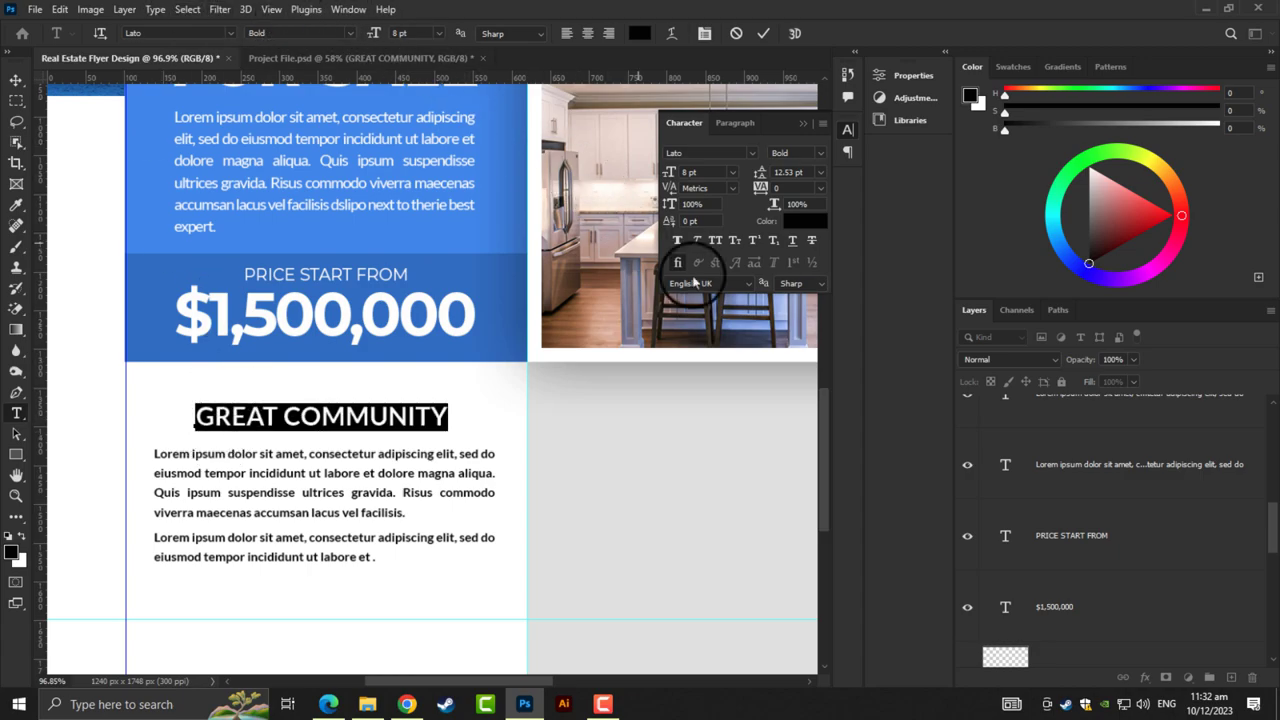
{"action": "left_click", "coordinate": [791, 233]}
{"action": "left_click", "coordinate": [466, 209]}
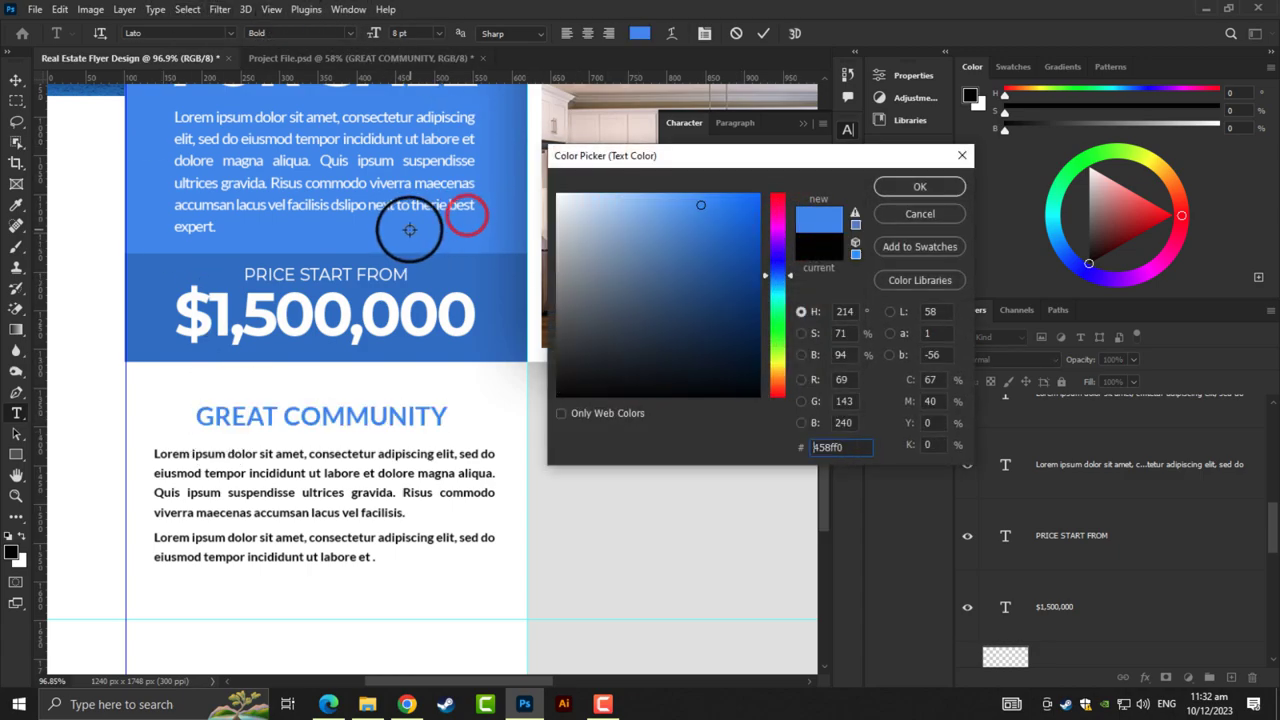
{"action": "left_click", "coordinate": [913, 184]}
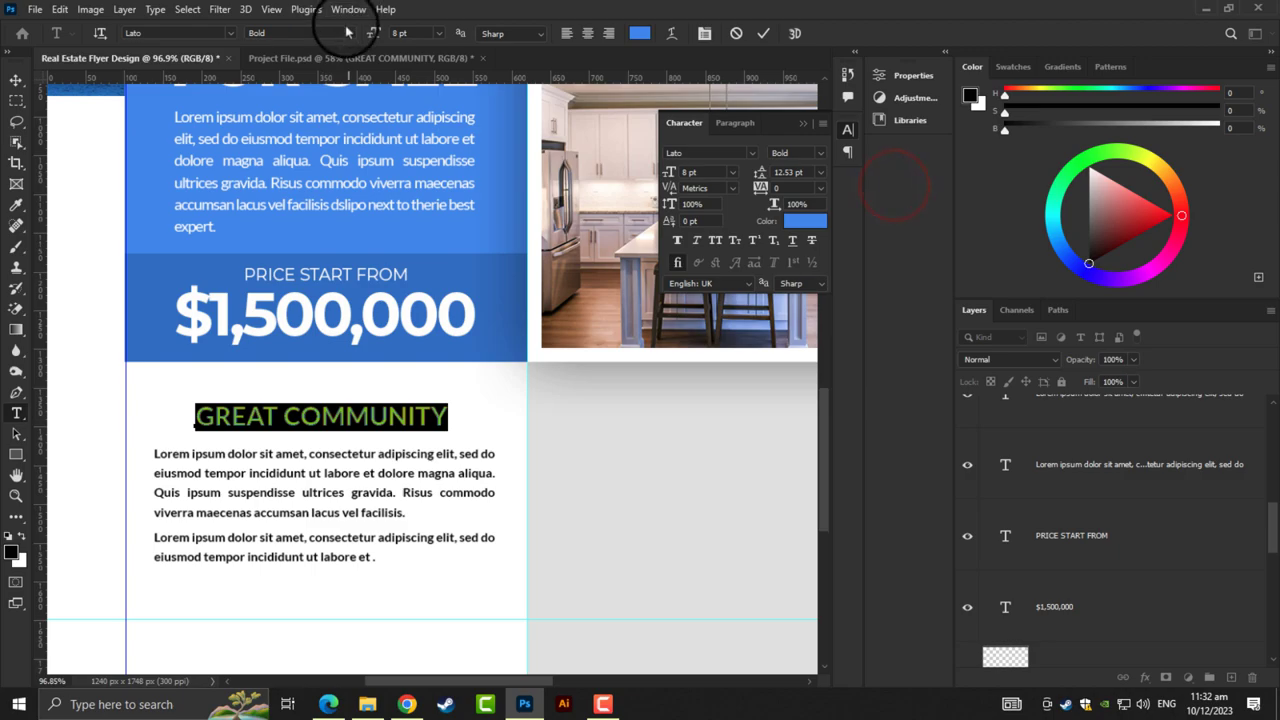
{"action": "left_click", "coordinate": [229, 34]}
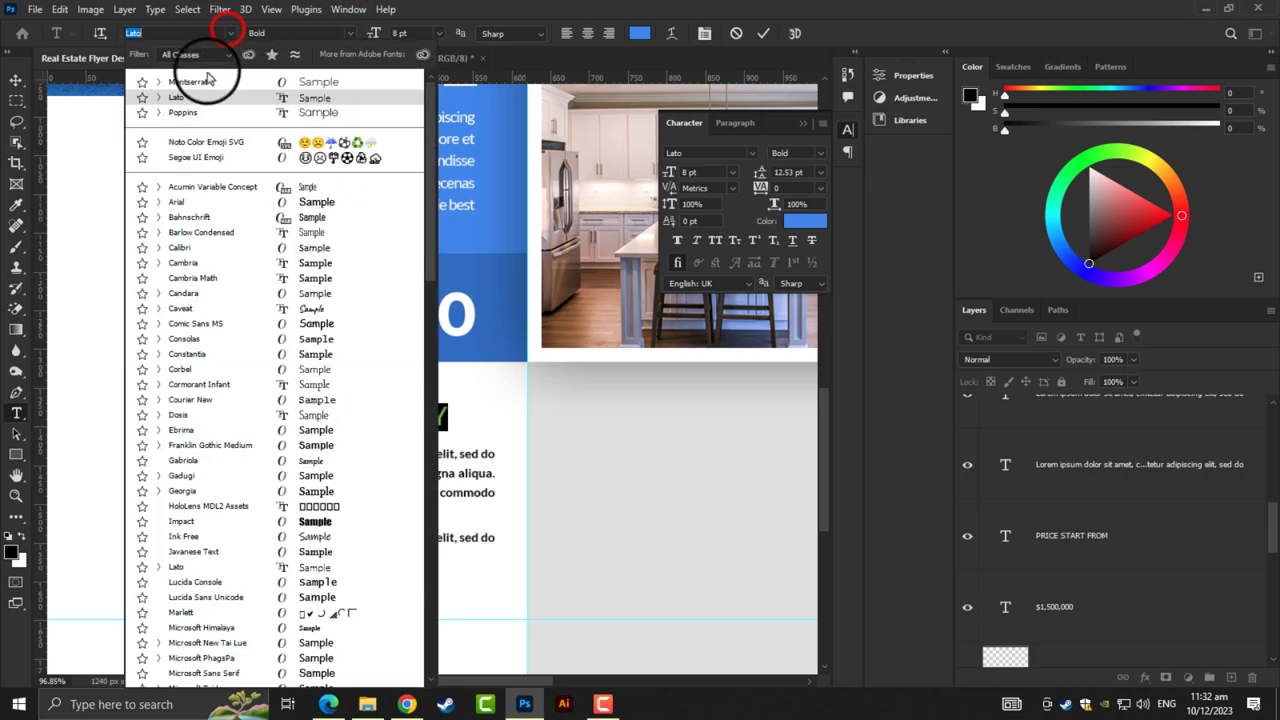
{"action": "left_click", "coordinate": [198, 64]}
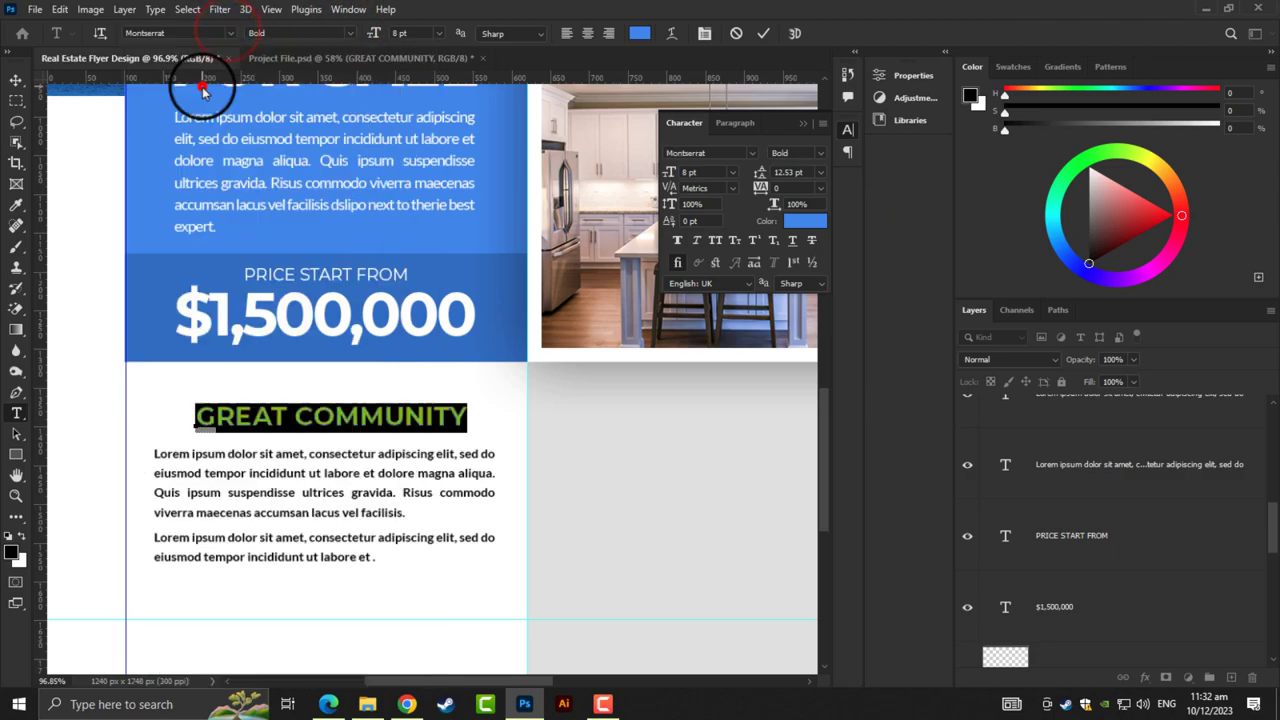
{"action": "left_click", "coordinate": [350, 33]}
{"action": "left_click", "coordinate": [291, 227]}
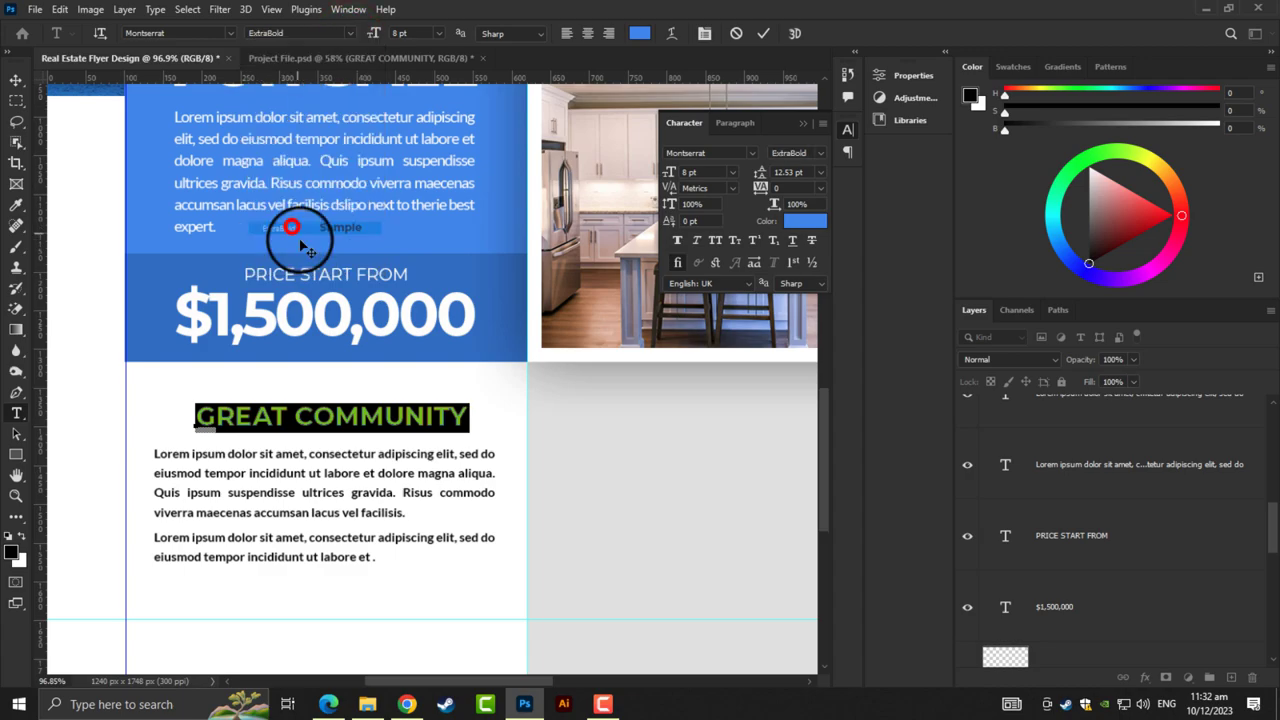
{"action": "left_click", "coordinate": [15, 79]}
Scale the heading down to about 7 pt and align it with the paragraph's left edge
{"action": "key", "text": "ctrl+t"}
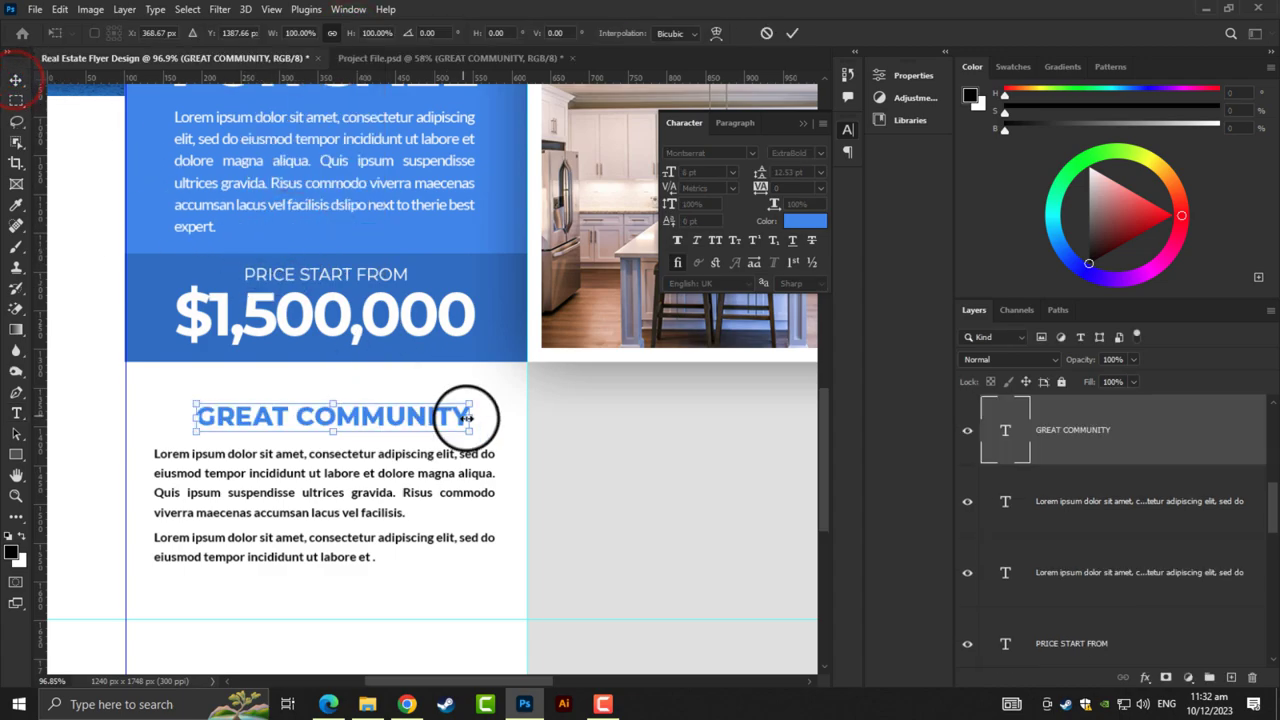
{"action": "left_click_drag", "start_coordinate": [467, 417], "coordinate": [343, 429]}
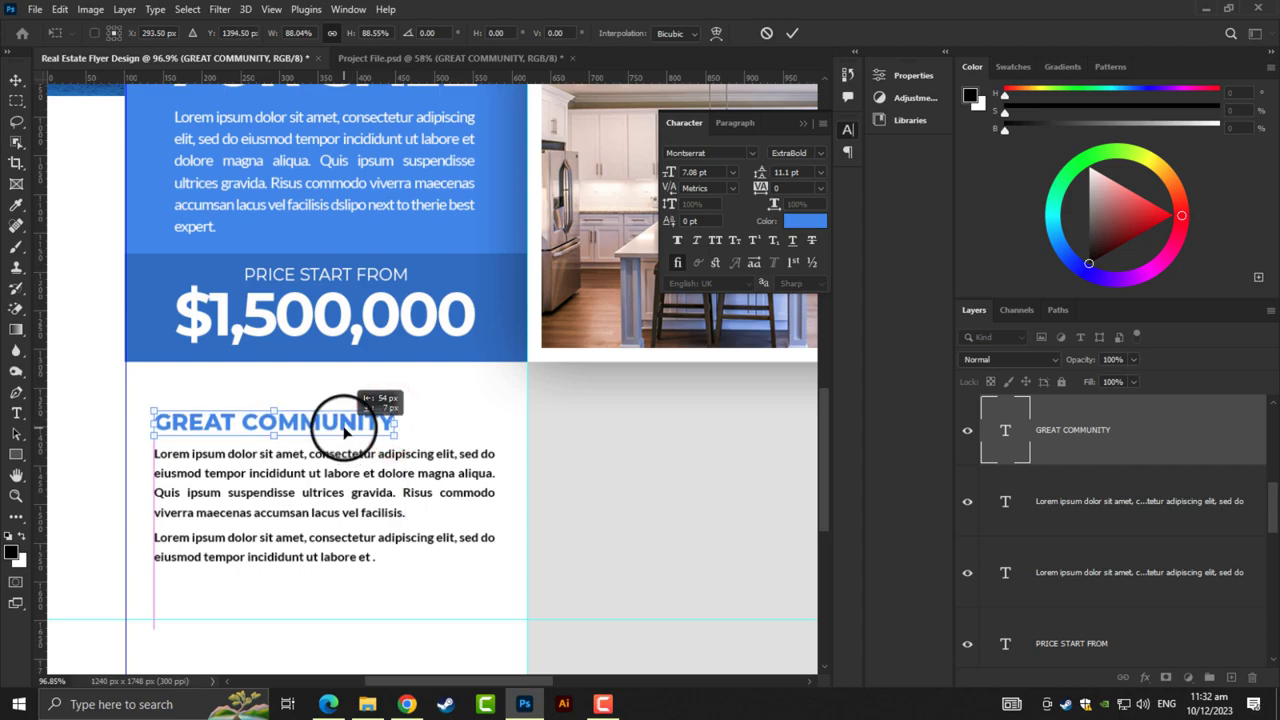
{"action": "key", "text": "Return"}
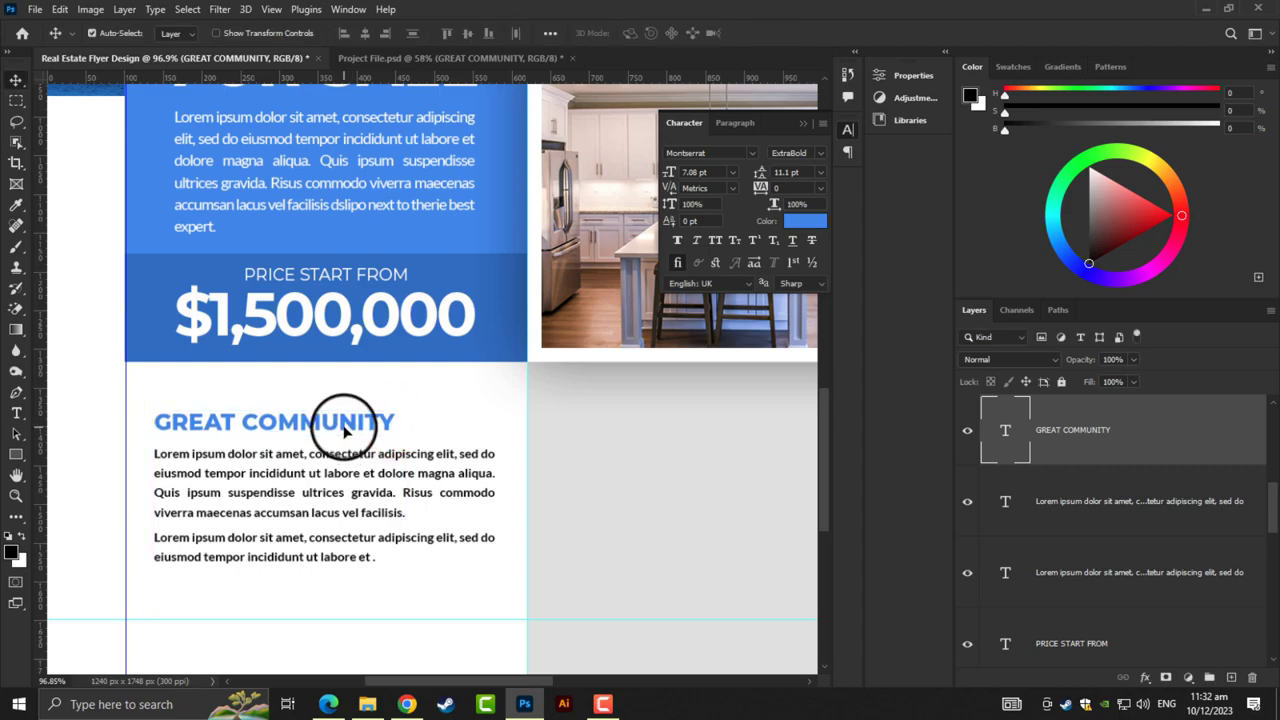
{"action": "key", "text": "ctrl+0"}
Paste the features checklist and move it into the flyer's lower half
{"action": "scroll", "coordinate": [391, 580], "scroll_direction": "up", "scroll_amount": 1}
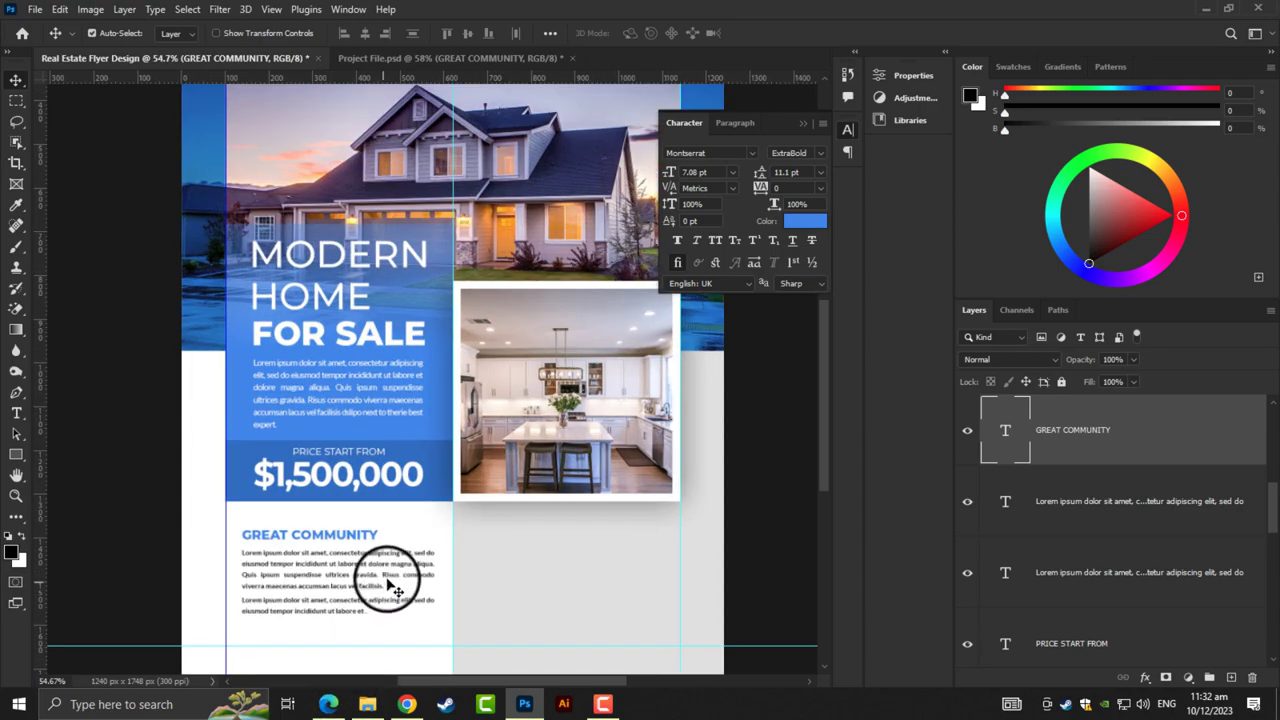
{"action": "scroll", "coordinate": [417, 549], "scroll_direction": "up", "scroll_amount": 1}
{"action": "scroll", "coordinate": [410, 505], "scroll_direction": "up", "scroll_amount": 1}
{"action": "key", "text": "ctrl+v"}
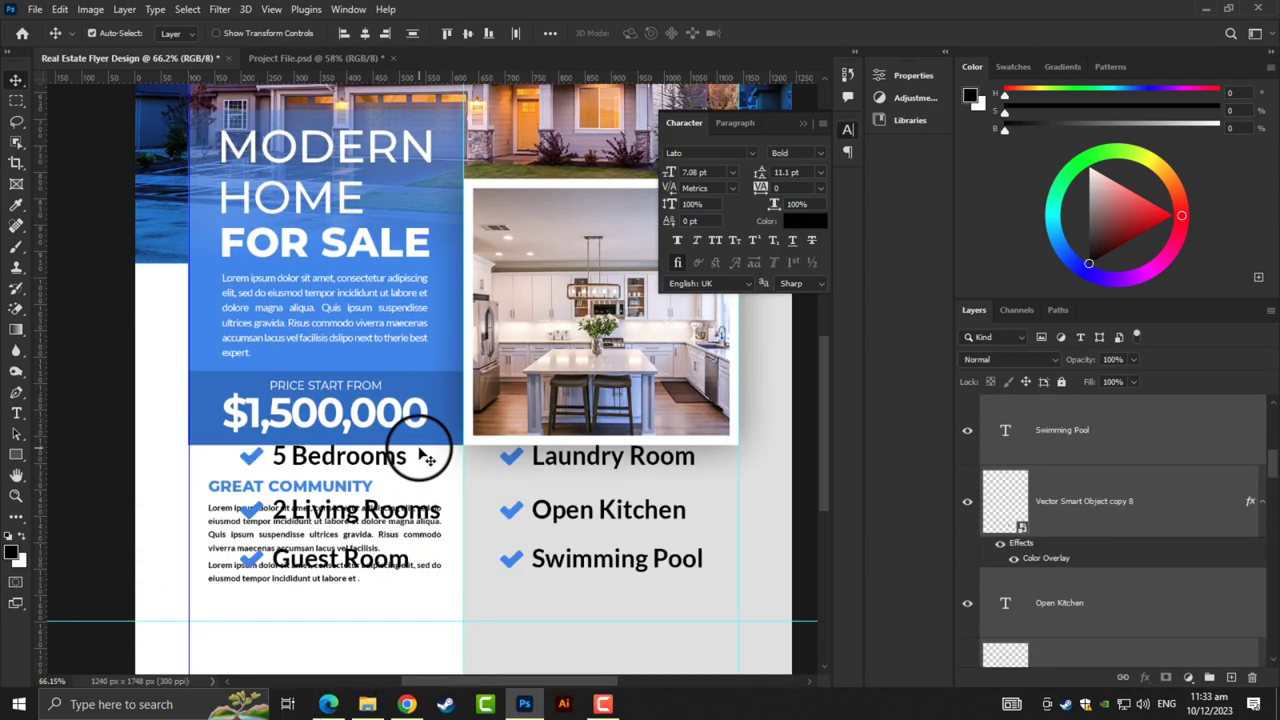
{"action": "left_click_drag", "start_coordinate": [425, 456], "coordinate": [587, 550]}
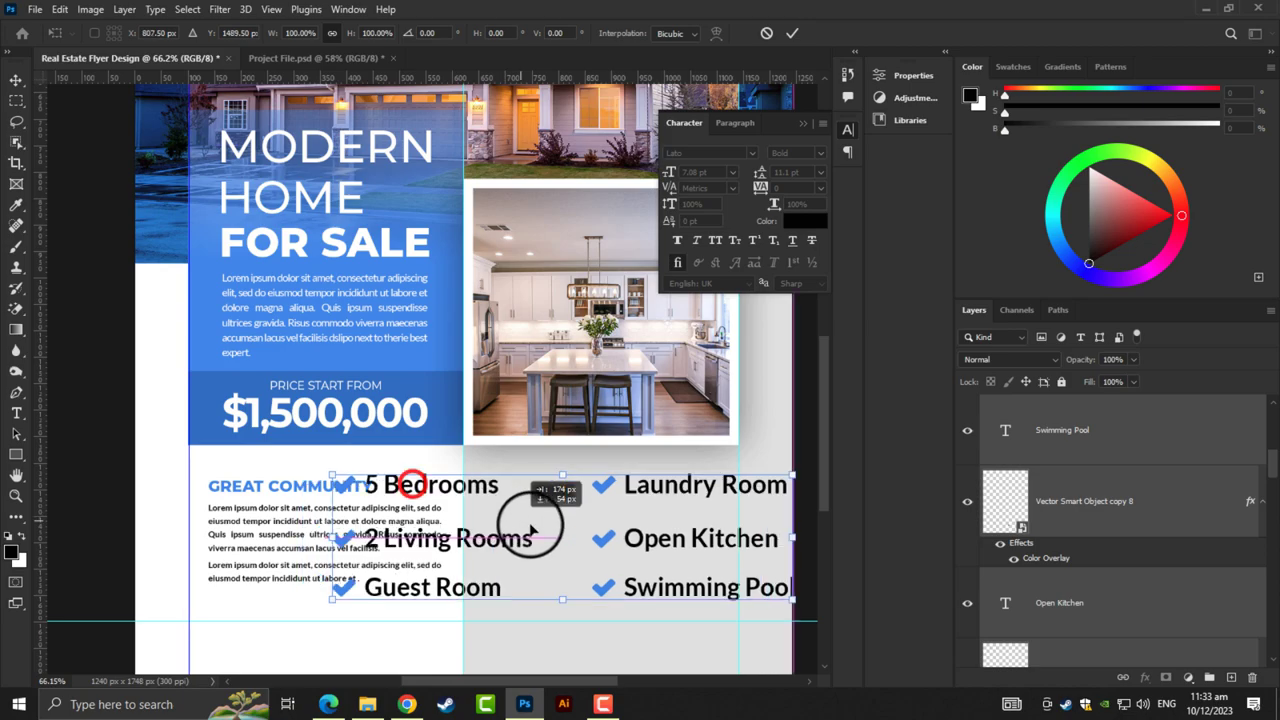
Scale the checklist to about 52.7% and fit it on the grey area under the kitchen photo
{"action": "mouse_move", "coordinate": [414, 571]}
{"action": "left_mouse_down"}
{"action": "mouse_move", "coordinate": [512, 567]}
{"action": "mouse_move", "coordinate": [507, 551]}
{"action": "left_mouse_up"}
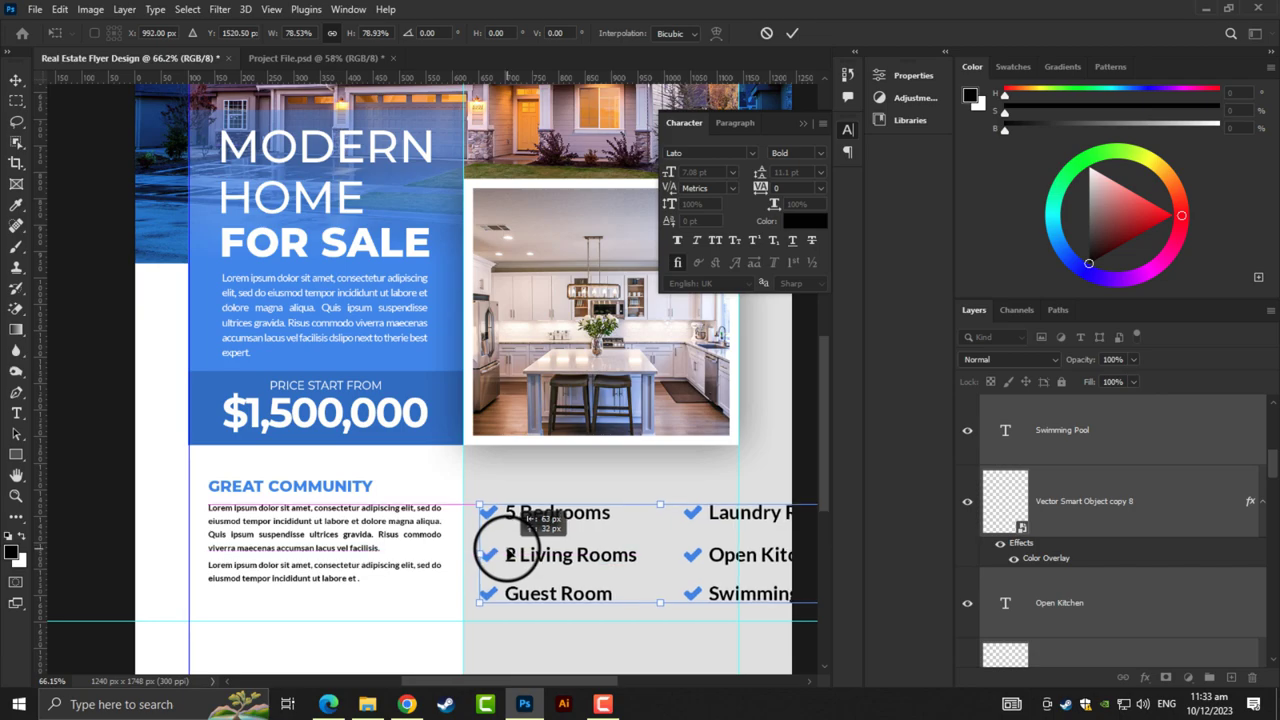
{"action": "left_click_drag", "start_coordinate": [659, 603], "coordinate": [636, 580]}
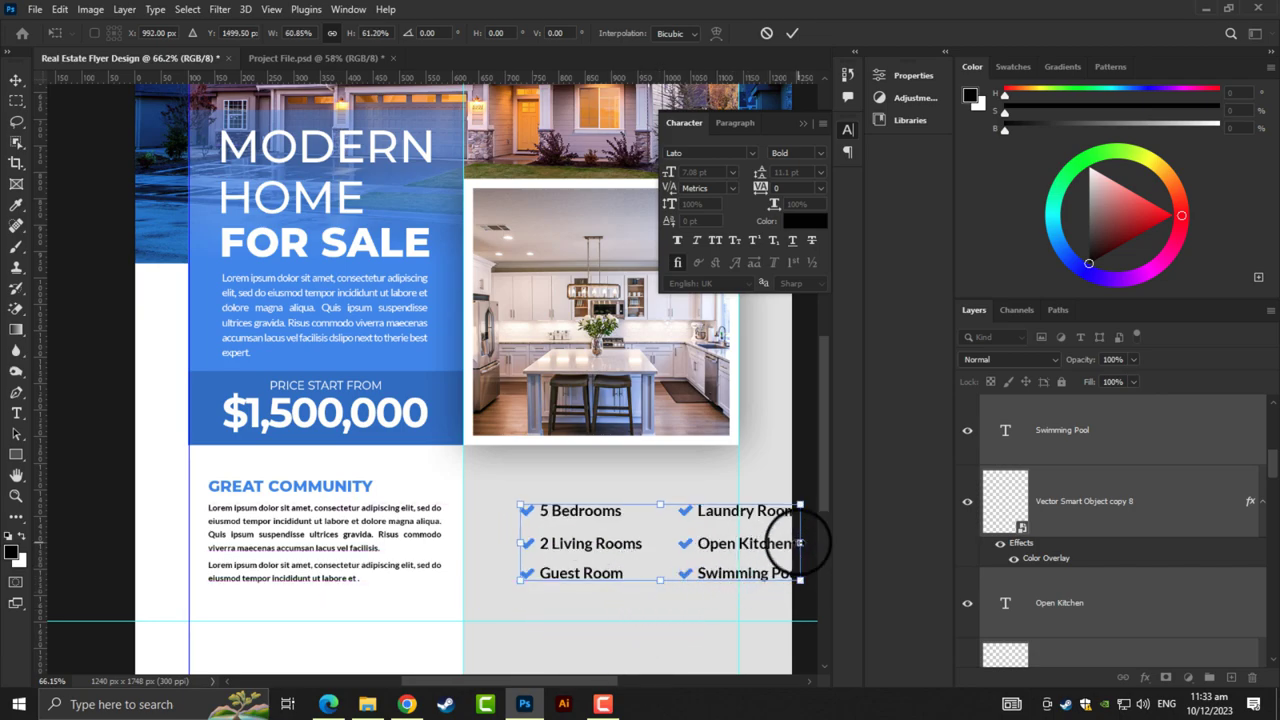
{"action": "left_click_drag", "start_coordinate": [800, 542], "coordinate": [762, 540]}
{"action": "left_click_drag", "start_coordinate": [648, 545], "coordinate": [607, 545]}
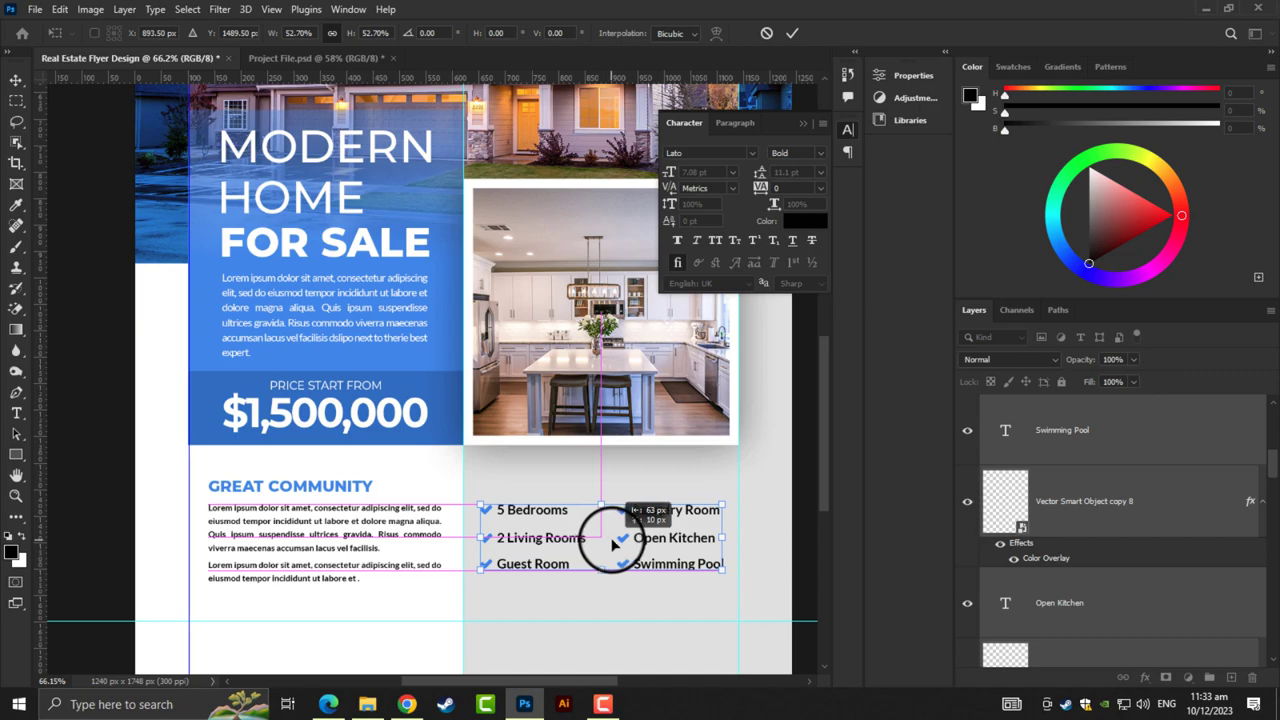
{"action": "left_click_drag", "start_coordinate": [613, 543], "coordinate": [607, 543]}
{"action": "type", "text": "880"}
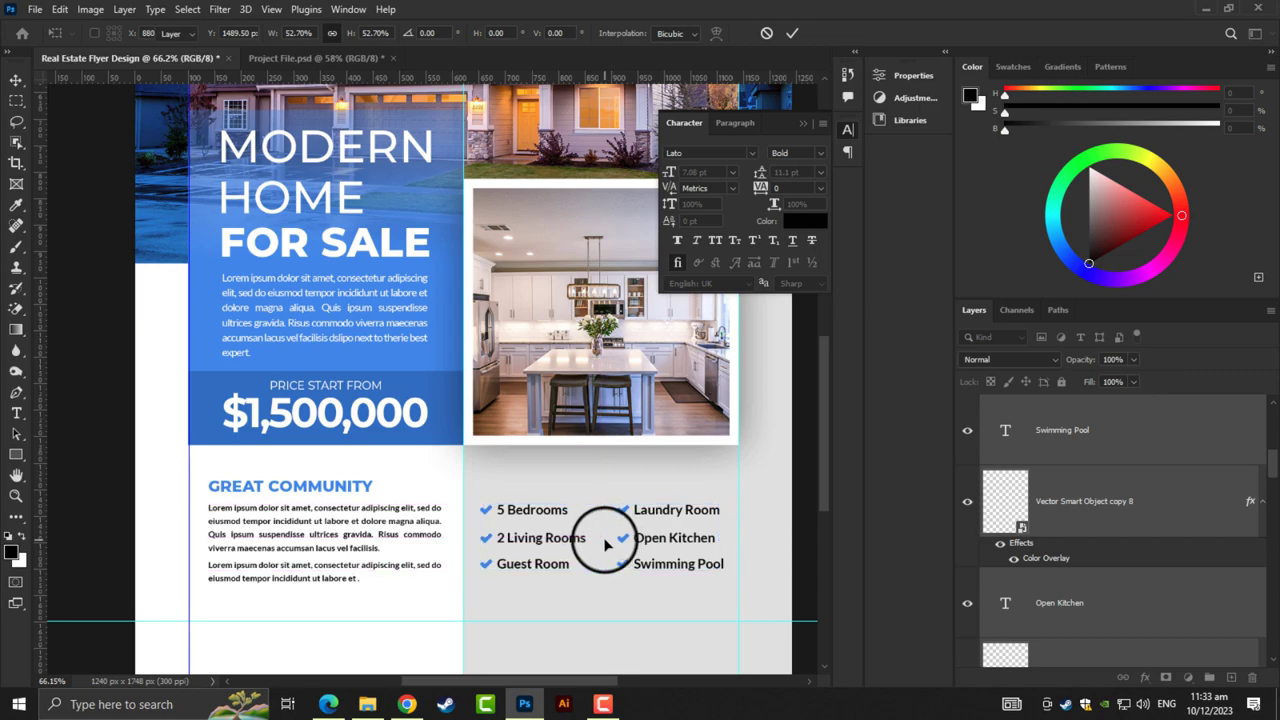
{"action": "key", "text": "Return"}
{"action": "key", "text": "ctrl+0"}
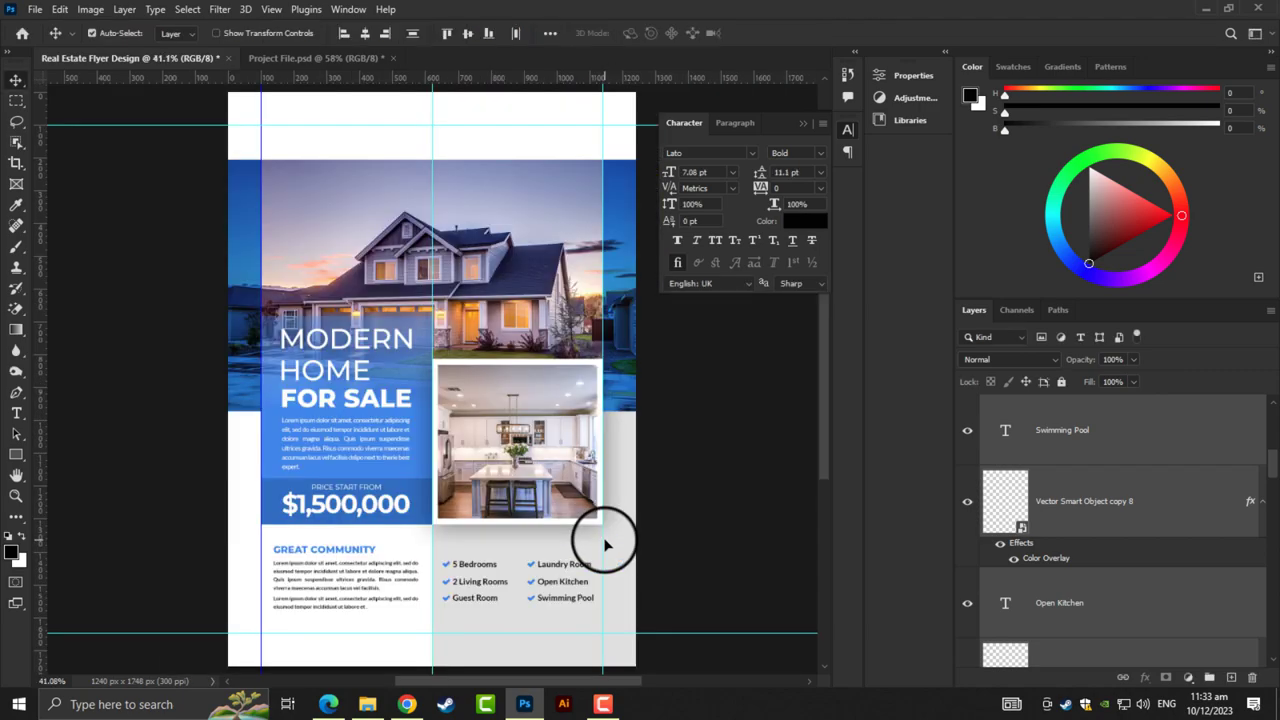
{"action": "scroll", "coordinate": [471, 563], "scroll_direction": "up", "scroll_amount": 1}
{"action": "scroll", "coordinate": [471, 568], "scroll_direction": "up", "scroll_amount": 2}
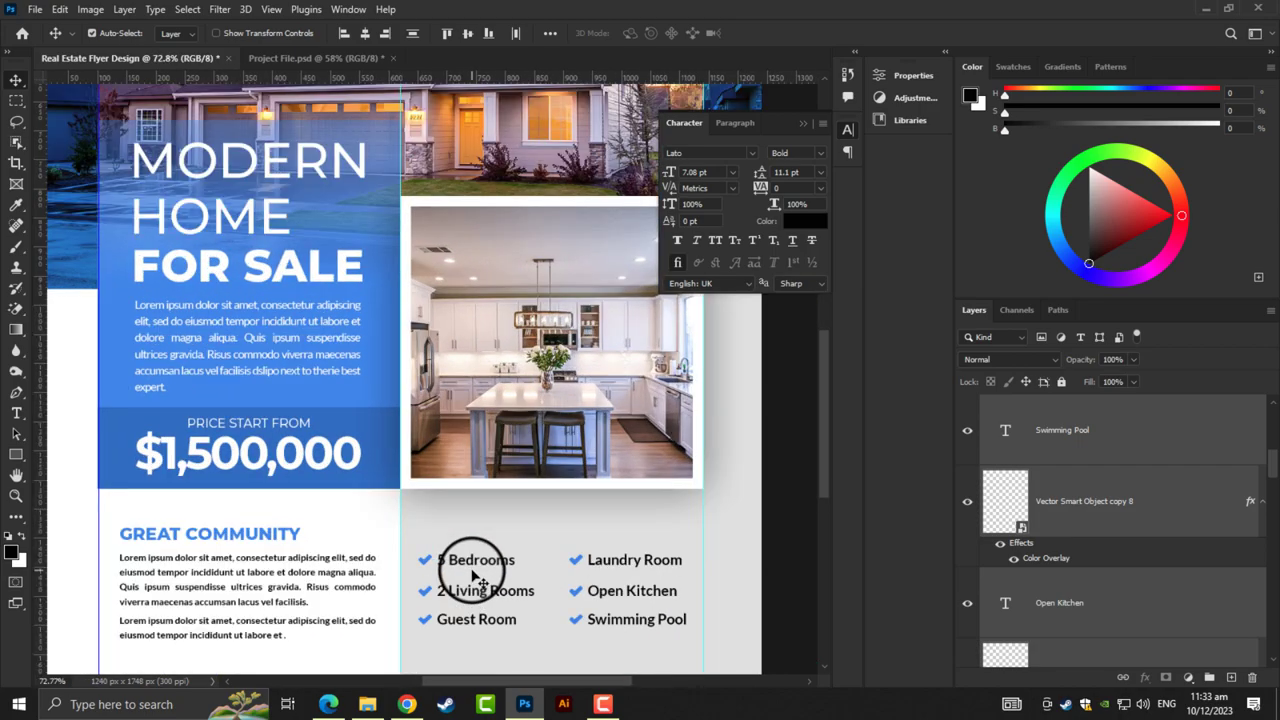
Add an Awesome Features heading above the checklist by pasting the text
{"action": "left_click", "coordinate": [466, 517]}
{"action": "key", "text": "t"}
{"action": "scroll", "coordinate": [455, 530], "scroll_direction": "up", "scroll_amount": 1}
{"action": "left_click", "coordinate": [455, 530]}
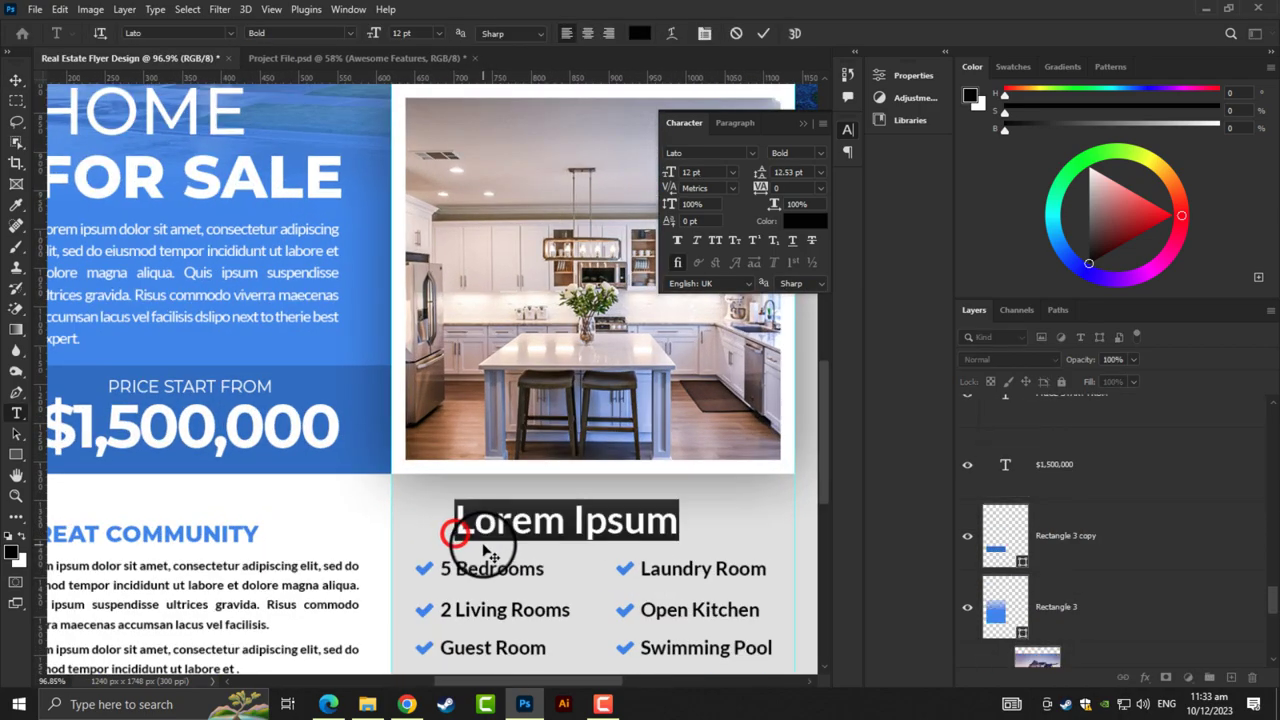
{"action": "key", "text": "ctrl+v"}
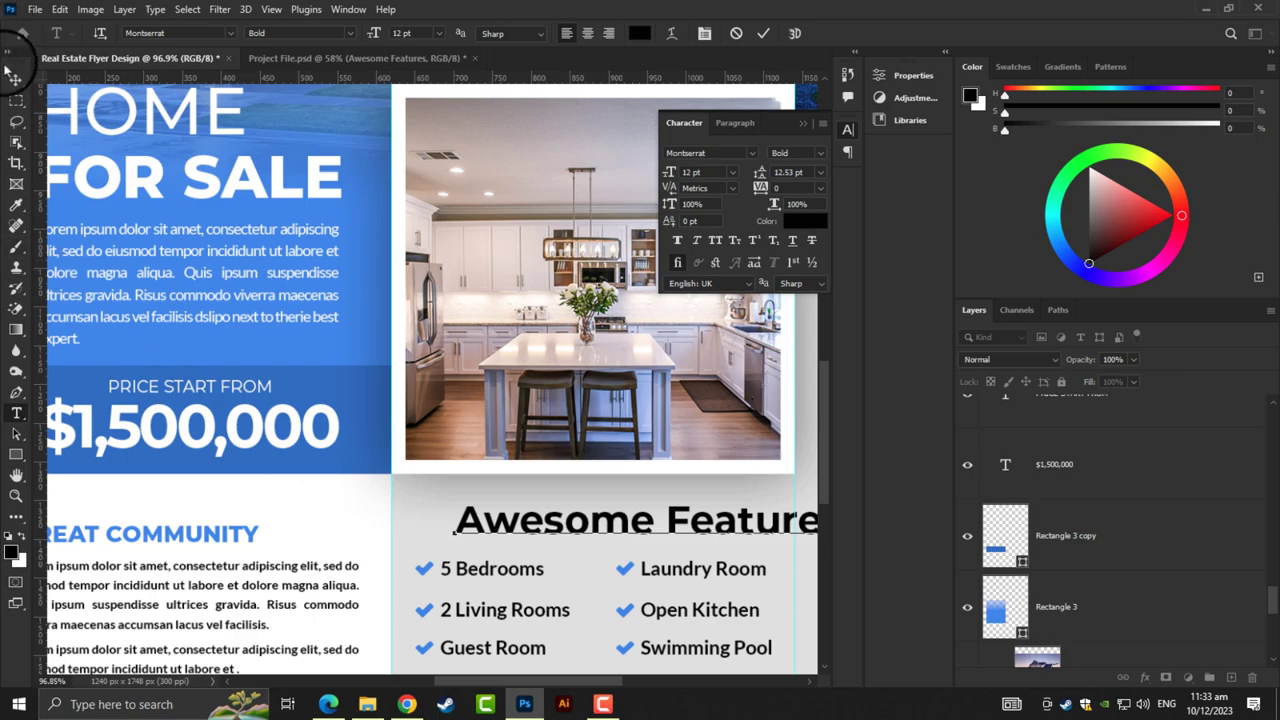
{"action": "left_click", "coordinate": [14, 76]}
Size and position the Awesome Features heading to sit just above the checklist
{"action": "key", "text": "ctrl+t"}
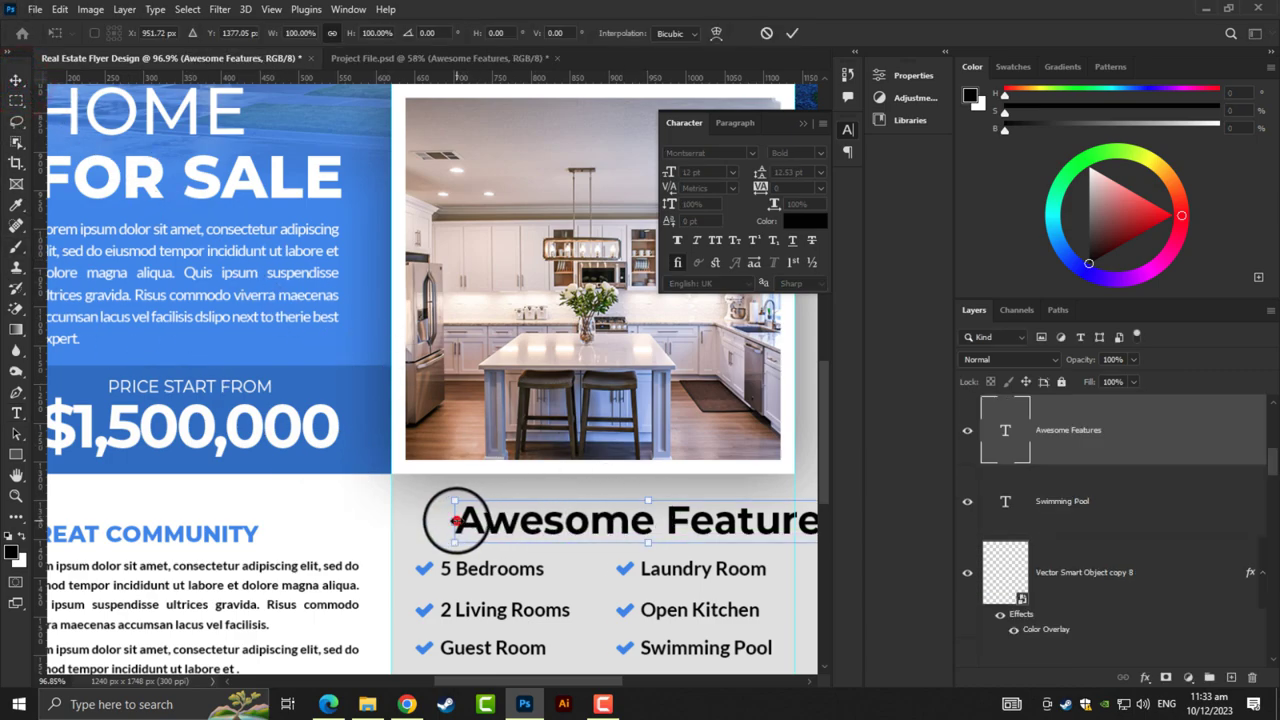
{"action": "mouse_move", "coordinate": [455, 519]}
{"action": "left_mouse_down"}
{"action": "mouse_move", "coordinate": [648, 523]}
{"action": "mouse_move", "coordinate": [457, 530]}
{"action": "left_mouse_up"}
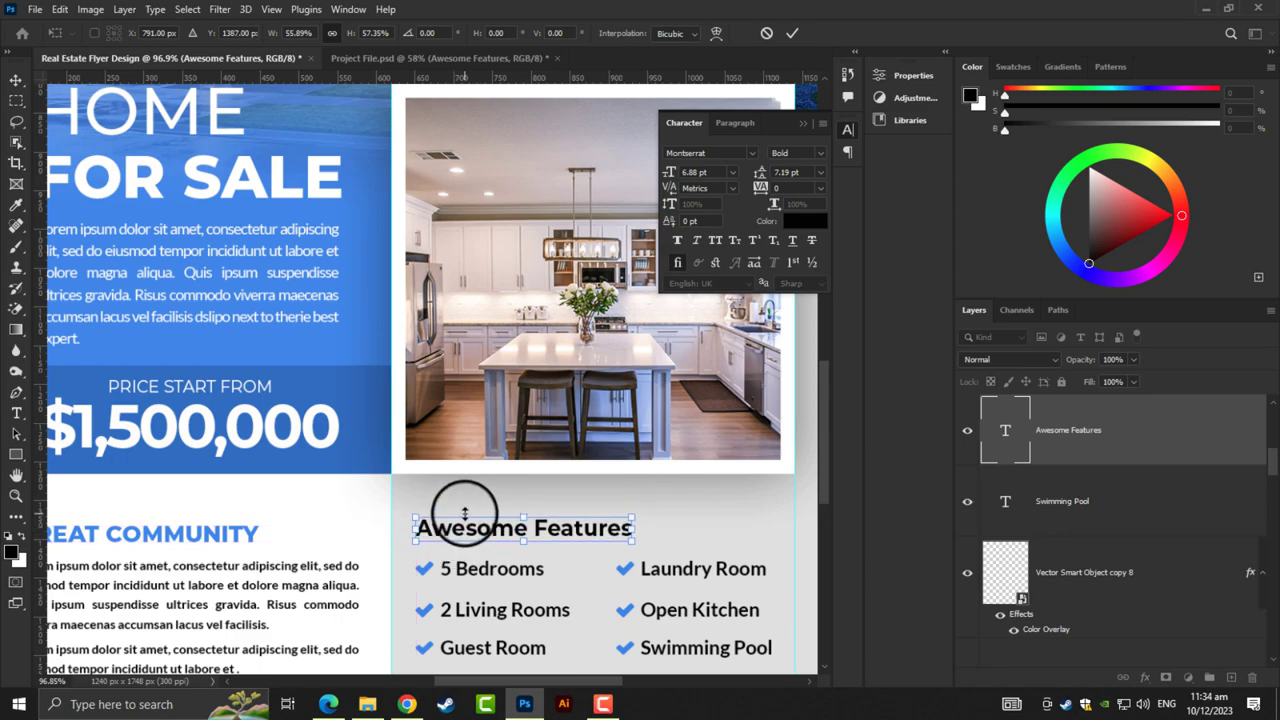
{"action": "key", "text": "Return"}
{"action": "scroll", "coordinate": [465, 514], "scroll_direction": "up", "scroll_amount": 1}
{"action": "scroll", "coordinate": [460, 500], "scroll_direction": "down", "scroll_amount": 2}
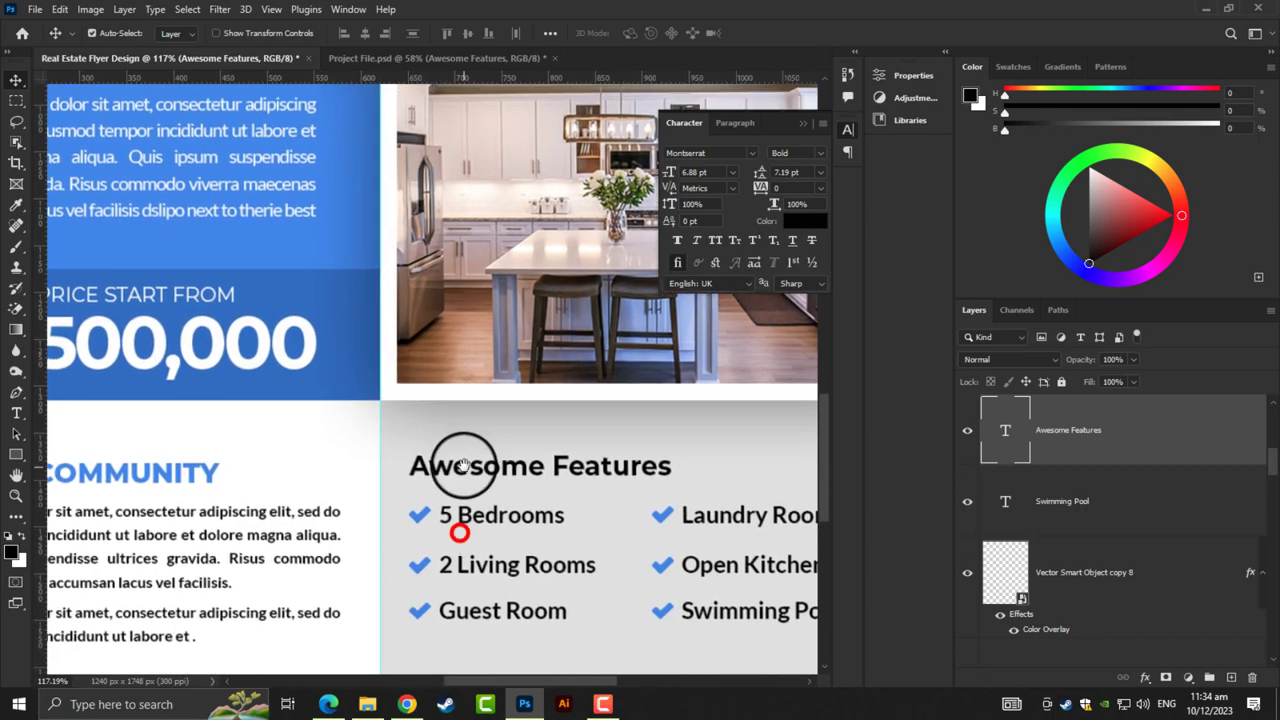
{"action": "scroll", "coordinate": [470, 470], "scroll_direction": "down", "scroll_amount": 1}
{"action": "left_click_drag", "start_coordinate": [476, 458], "coordinate": [479, 466]}
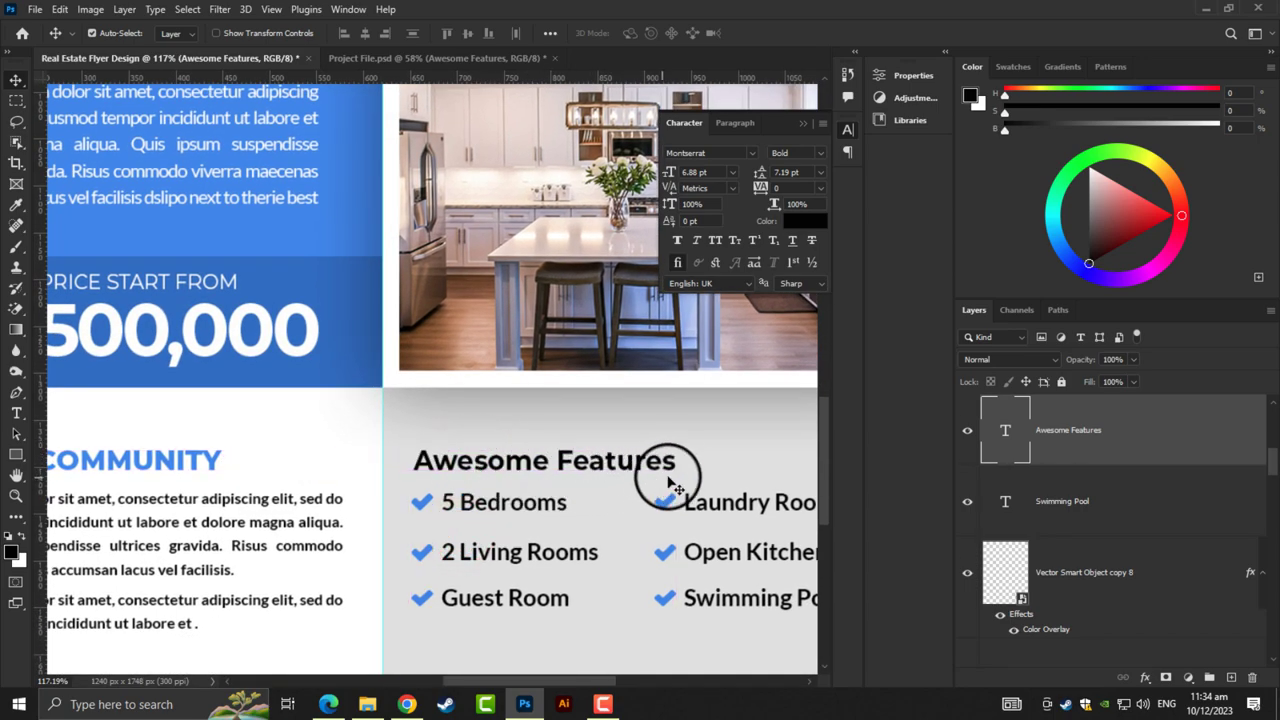
{"action": "key", "text": "ctrl+t"}
{"action": "left_click_drag", "start_coordinate": [678, 457], "coordinate": [712, 463]}
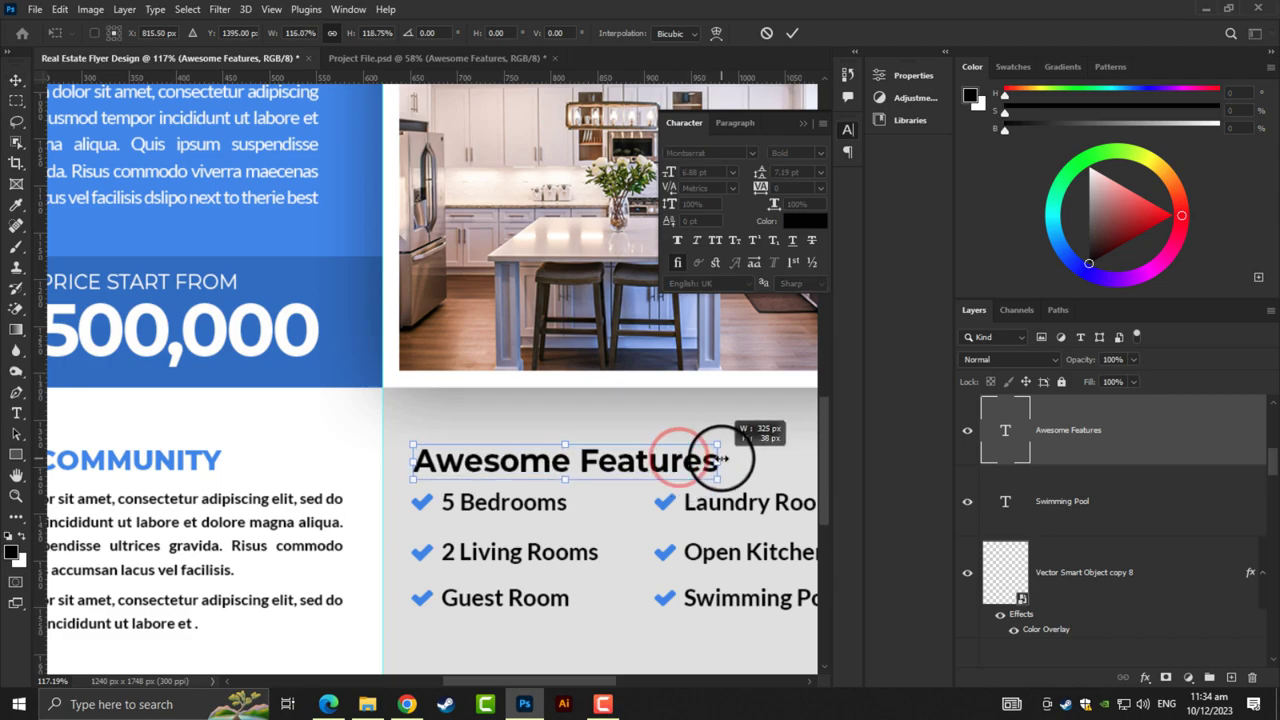
{"action": "key", "text": "Return"}
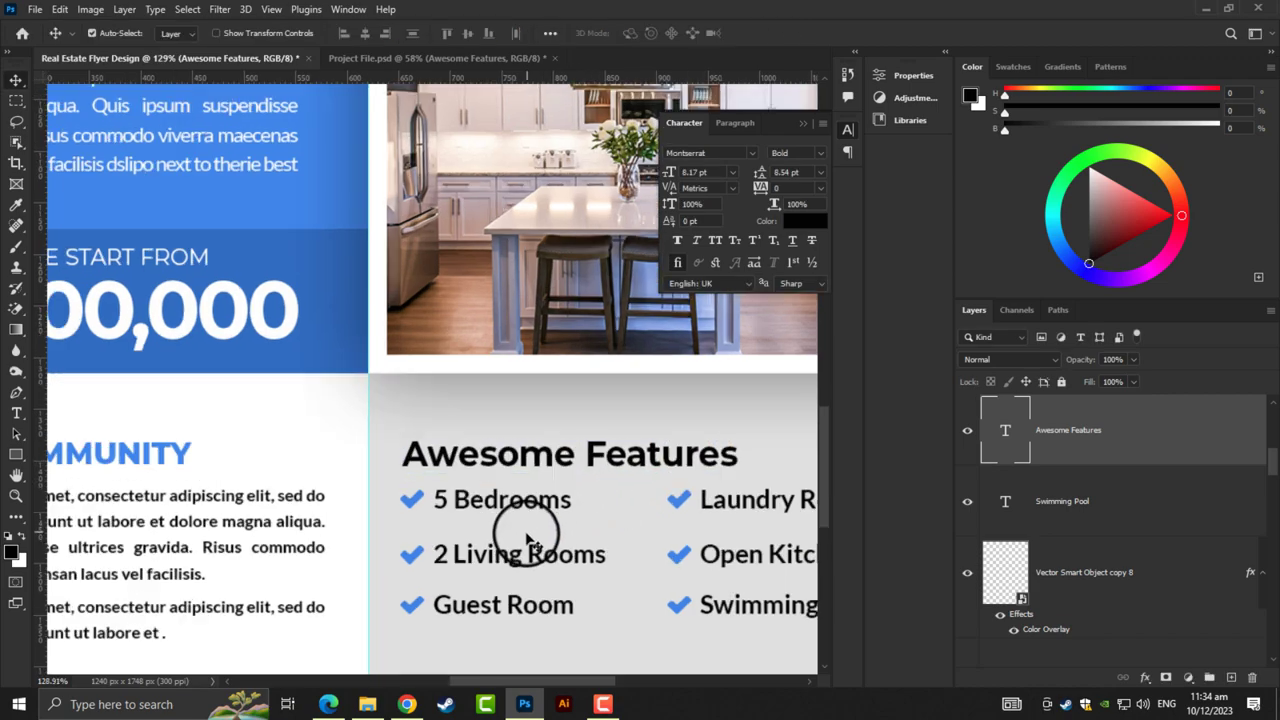
Select GREAT COMMUNITY together with Awesome Features and nudge both headings up so they're level
{"action": "scroll", "coordinate": [528, 528], "scroll_direction": "up", "scroll_amount": 3}
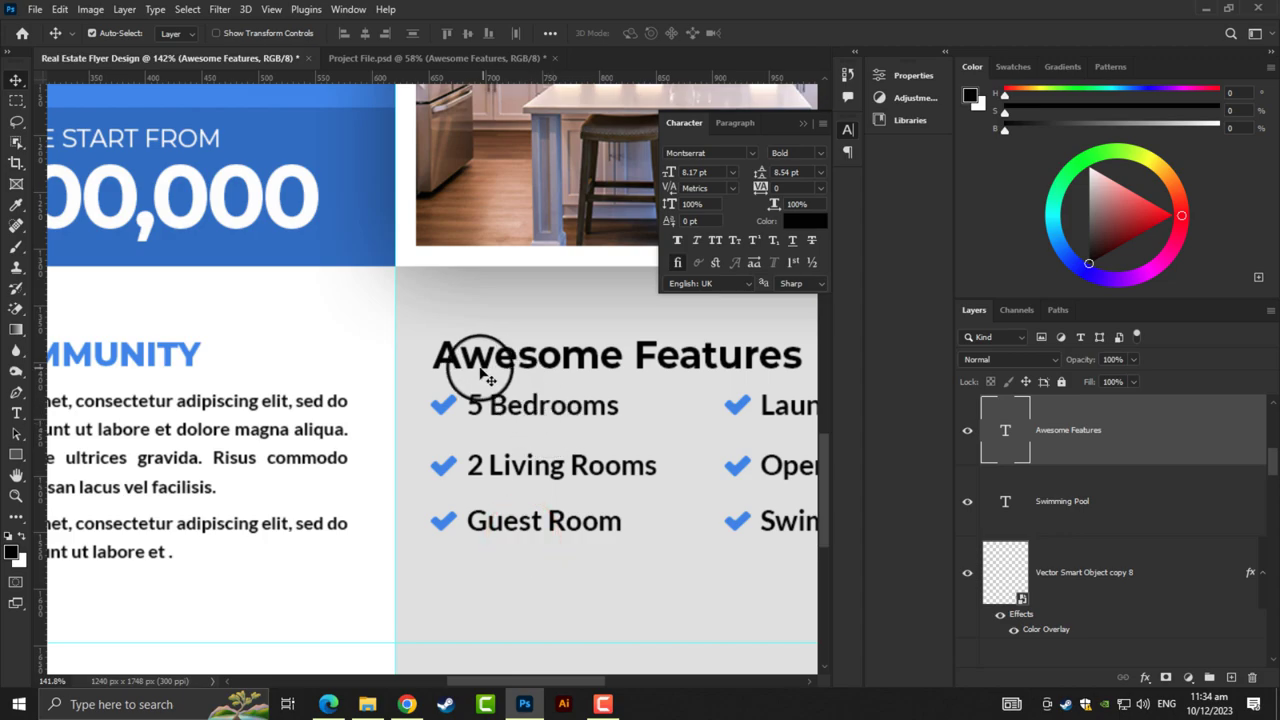
{"action": "scroll", "coordinate": [471, 360], "scroll_direction": "down", "scroll_amount": 4}
{"action": "scroll", "coordinate": [1049, 571], "scroll_direction": "down", "scroll_amount": 2}
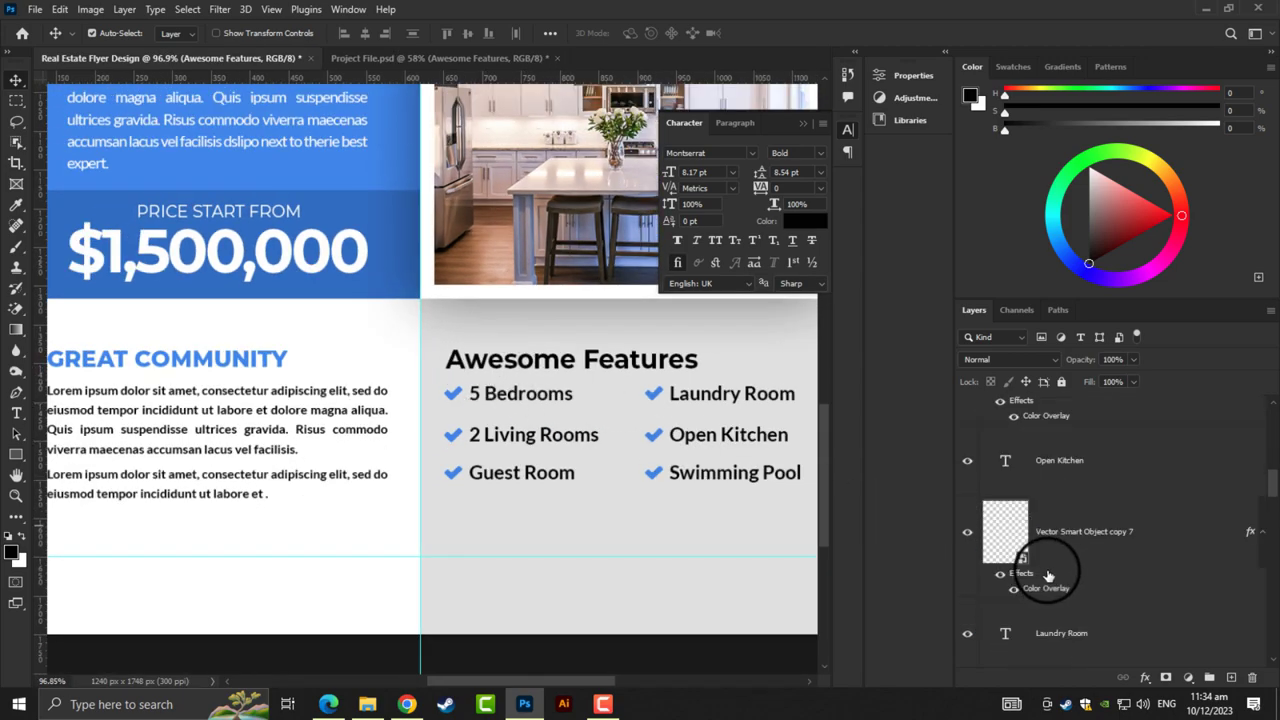
{"action": "scroll", "coordinate": [1029, 571], "scroll_direction": "down", "scroll_amount": 2}
{"action": "scroll", "coordinate": [1034, 586], "scroll_direction": "down", "scroll_amount": 2}
{"action": "scroll", "coordinate": [1055, 585], "scroll_direction": "down", "scroll_amount": 2}
{"action": "scroll", "coordinate": [1055, 585], "scroll_direction": "down", "scroll_amount": 2}
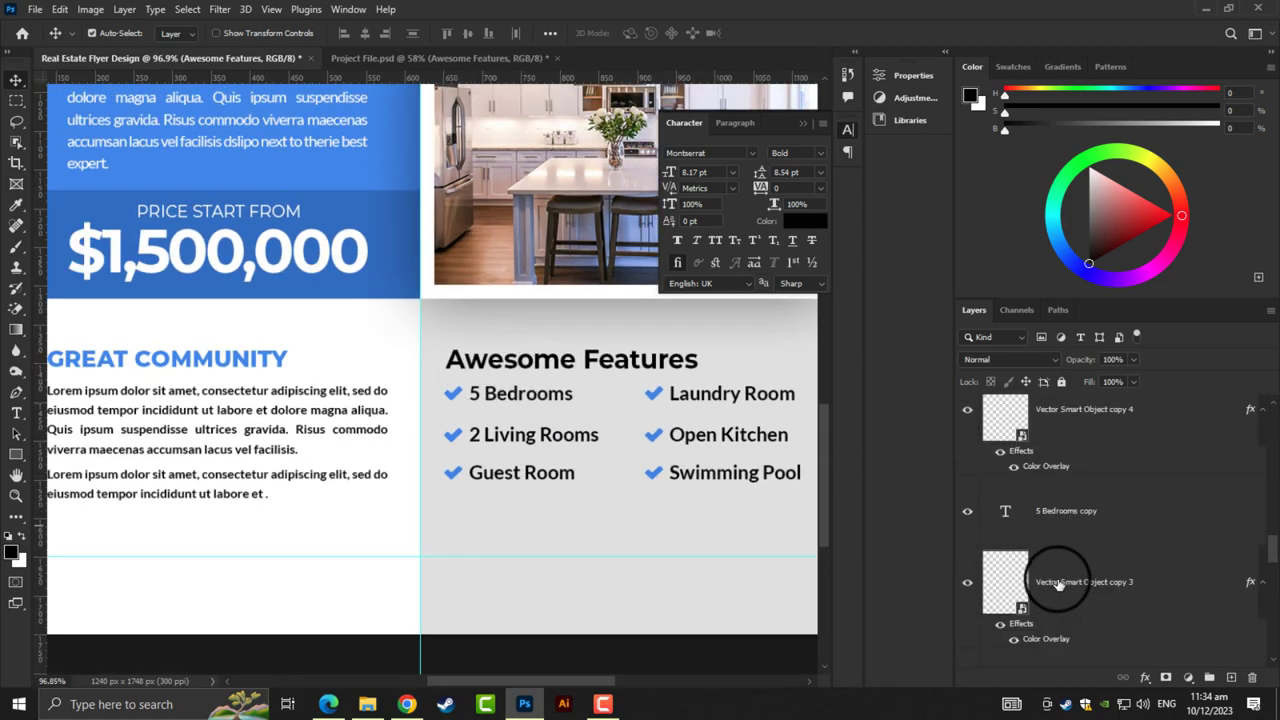
{"action": "scroll", "coordinate": [1056, 559], "scroll_direction": "down", "scroll_amount": 2}
{"action": "scroll", "coordinate": [1048, 570], "scroll_direction": "down", "scroll_amount": 2}
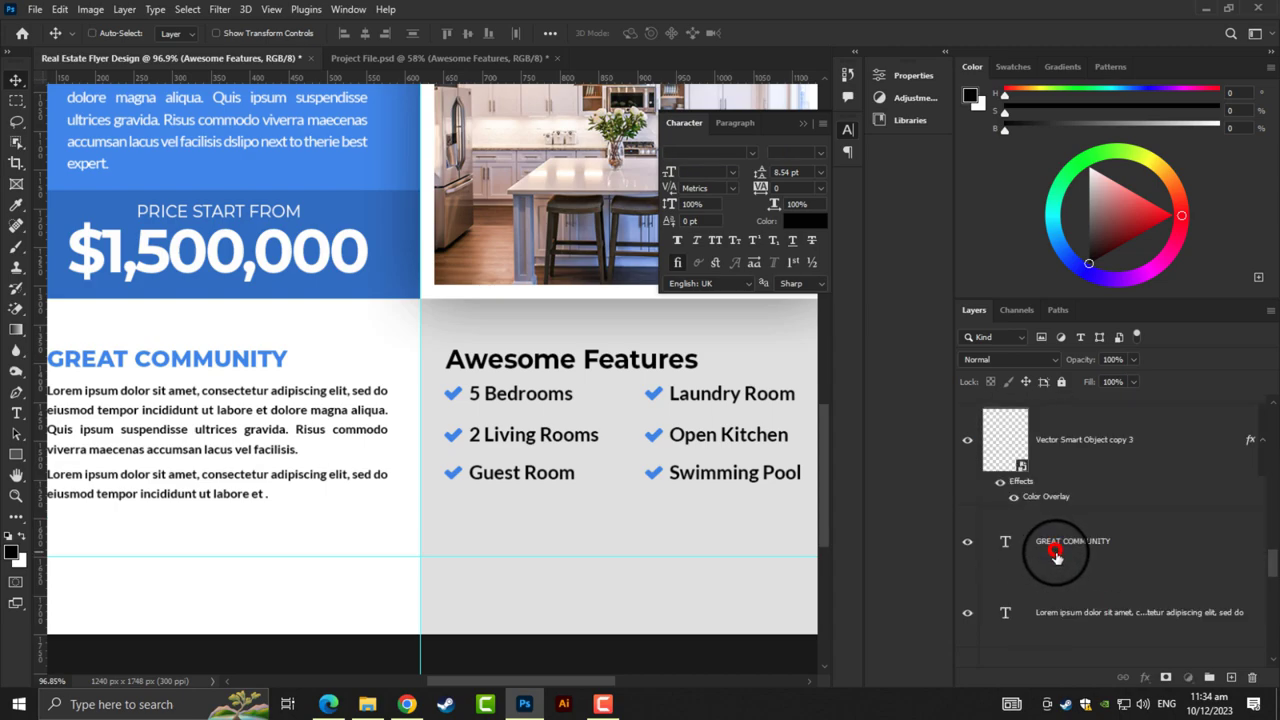
{"action": "left_click", "coordinate": [1056, 556], "text": "ctrl"}
{"action": "key", "text": "Up"}
{"action": "key", "text": "Up"}
{"action": "key", "text": "Up"}
{"action": "key", "text": "Up"}
{"action": "key", "text": "Up"}
{"action": "key", "text": "Up"}
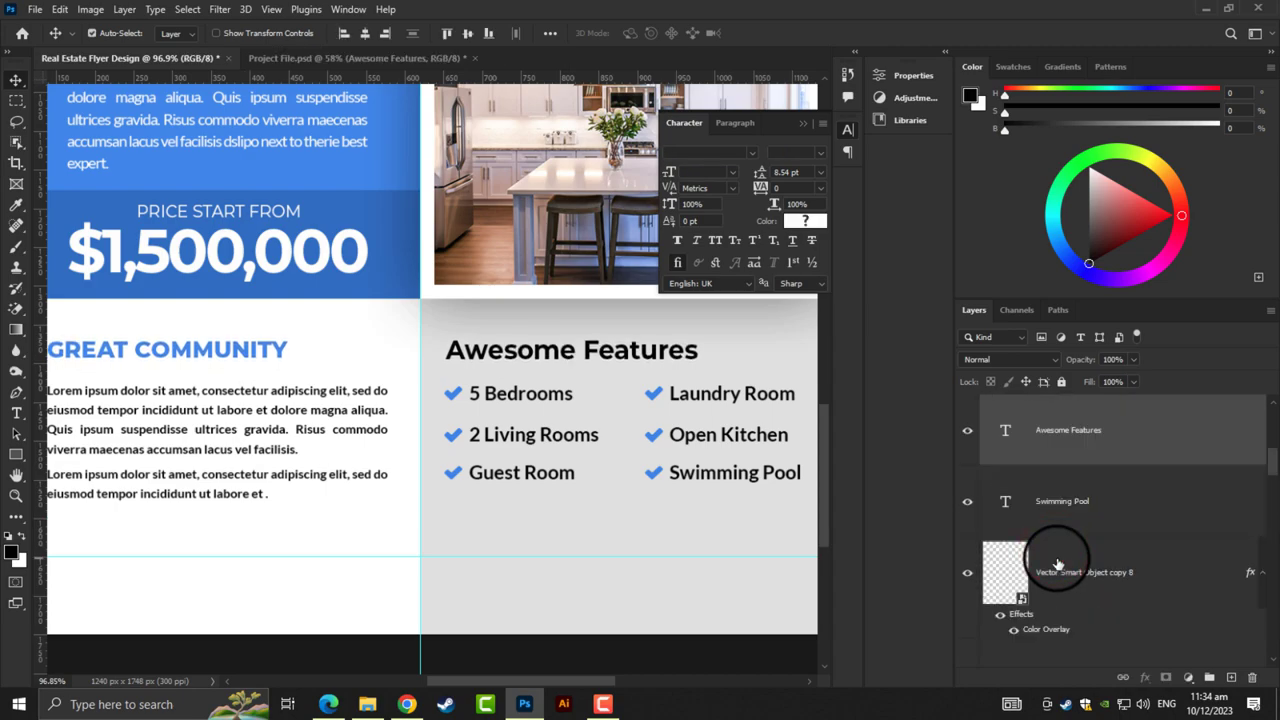
{"action": "key", "text": "Down"}
{"action": "key", "text": "ctrl+0"}
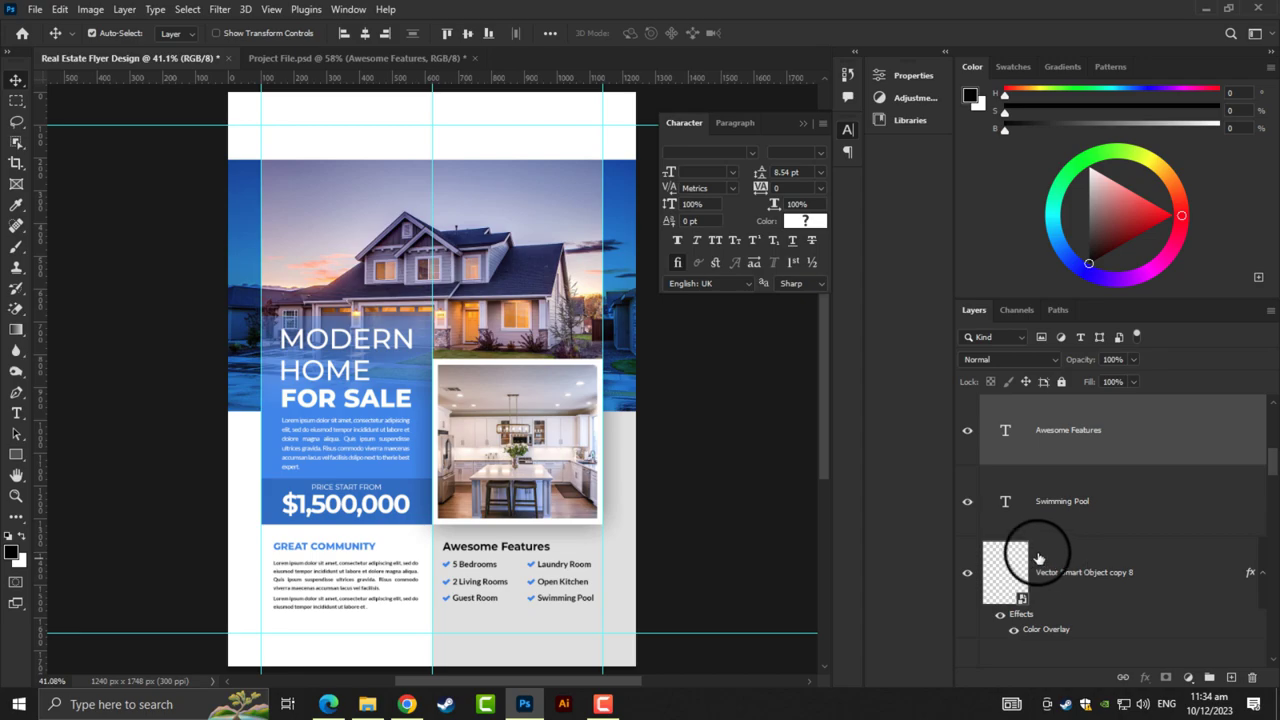
Zoom in slightly and scroll around to check the headings' alignment
{"action": "key", "text": "ctrl+plus"}
{"action": "scroll", "coordinate": [486, 563], "scroll_direction": "up", "scroll_amount": 3}
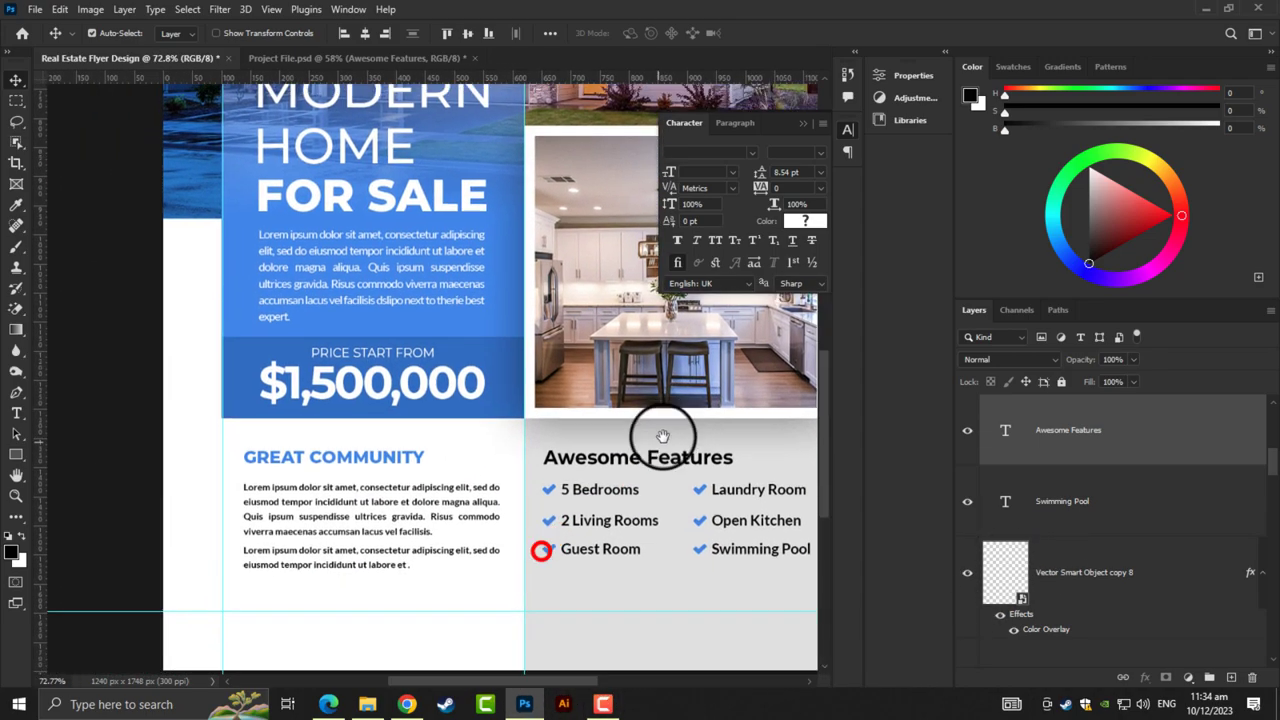
{"action": "scroll", "coordinate": [530, 460], "scroll_direction": "down", "scroll_amount": 3}
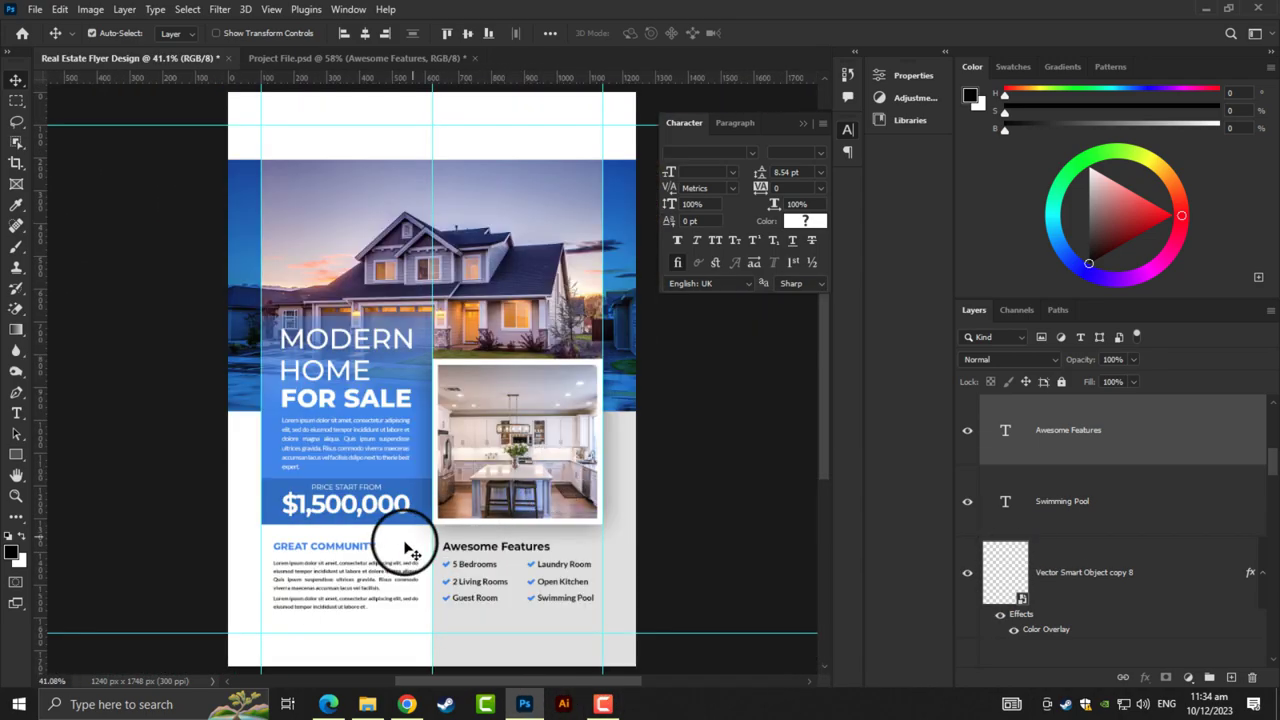
{"action": "scroll", "coordinate": [408, 543], "scroll_direction": "up", "scroll_amount": 3}
{"action": "scroll", "coordinate": [383, 420], "scroll_direction": "down", "scroll_amount": 1}
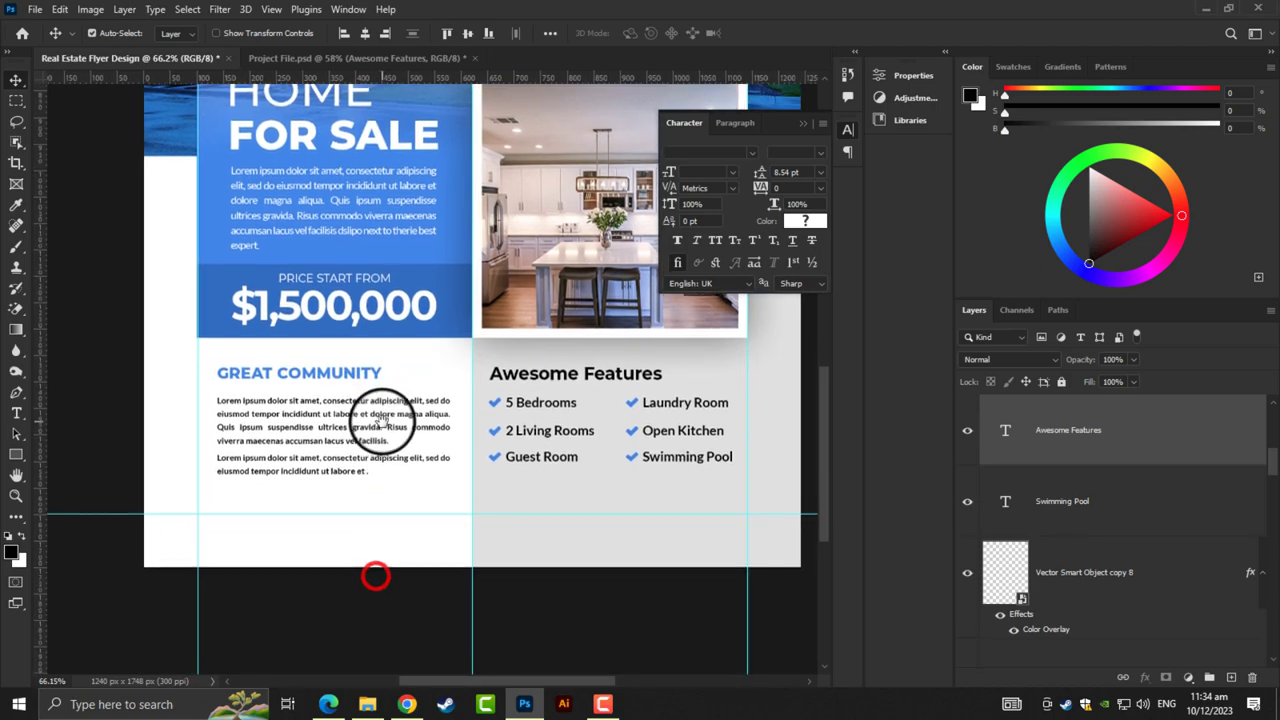
Draw a wide 1273×160 px rectangle across the flyer's bottom edge
{"action": "left_click", "coordinate": [230, 578]}
{"action": "left_click", "coordinate": [15, 455]}
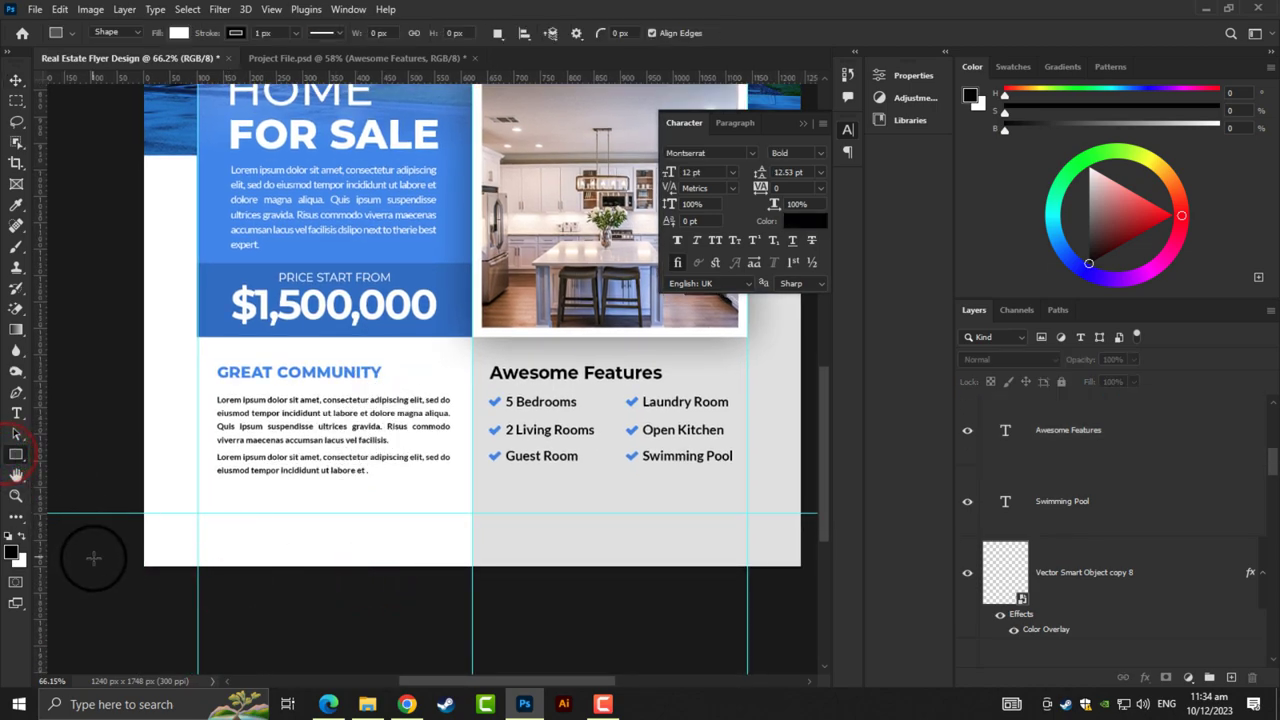
{"action": "left_click_drag", "start_coordinate": [128, 575], "coordinate": [634, 497]}
{"action": "left_click_drag", "start_coordinate": [457, 528], "coordinate": [643, 534]}
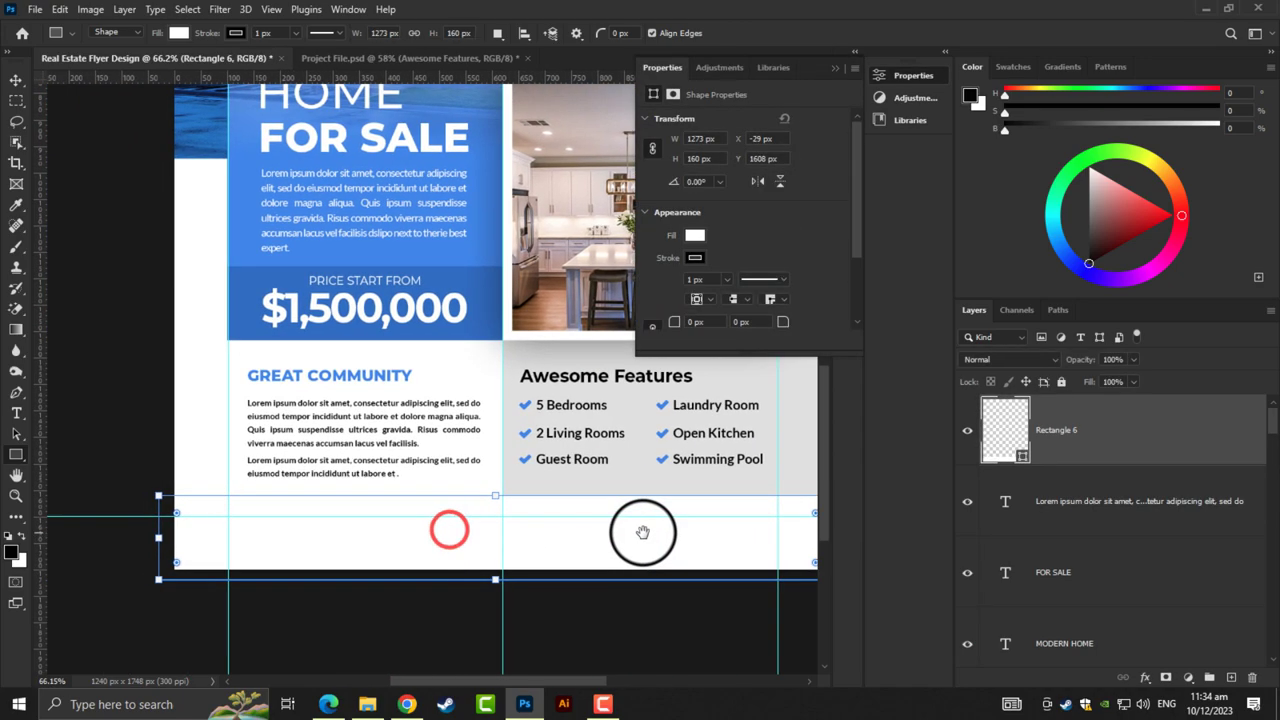
Fill the footer rectangle with the flyer's blue #458ff0 and remove its outline
{"action": "double_click", "coordinate": [1005, 430]}
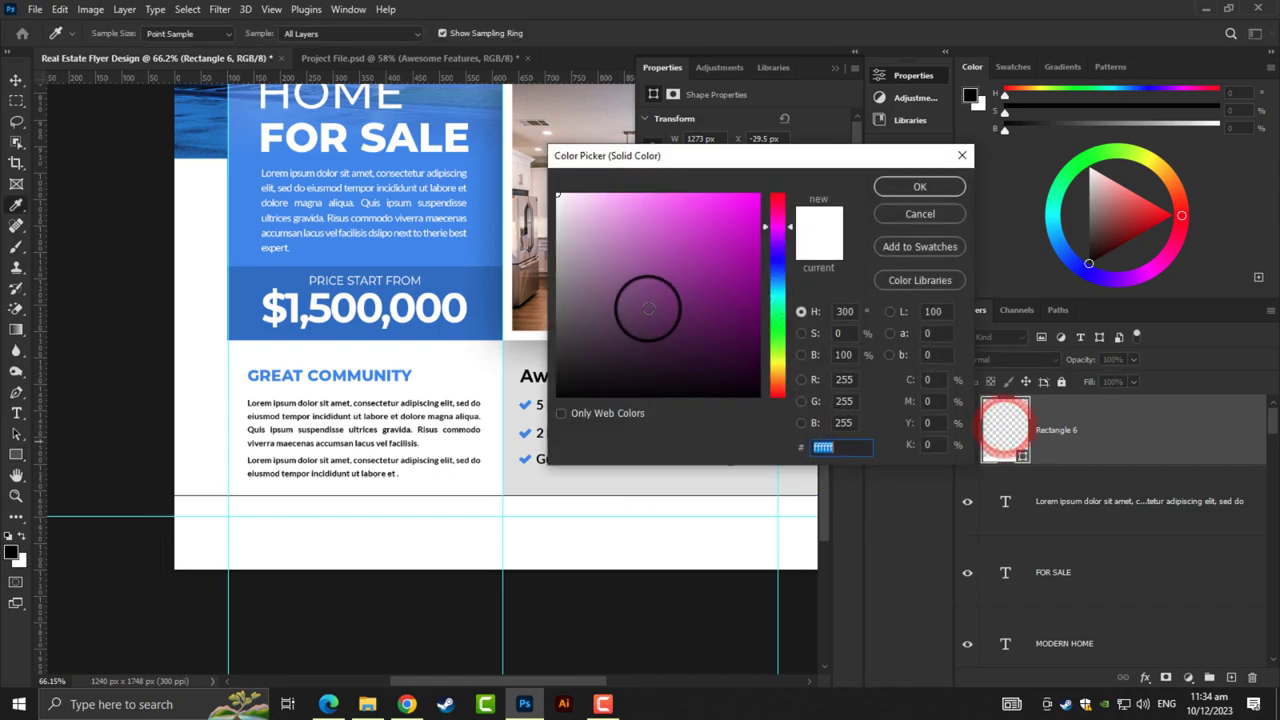
{"action": "left_click", "coordinate": [434, 246]}
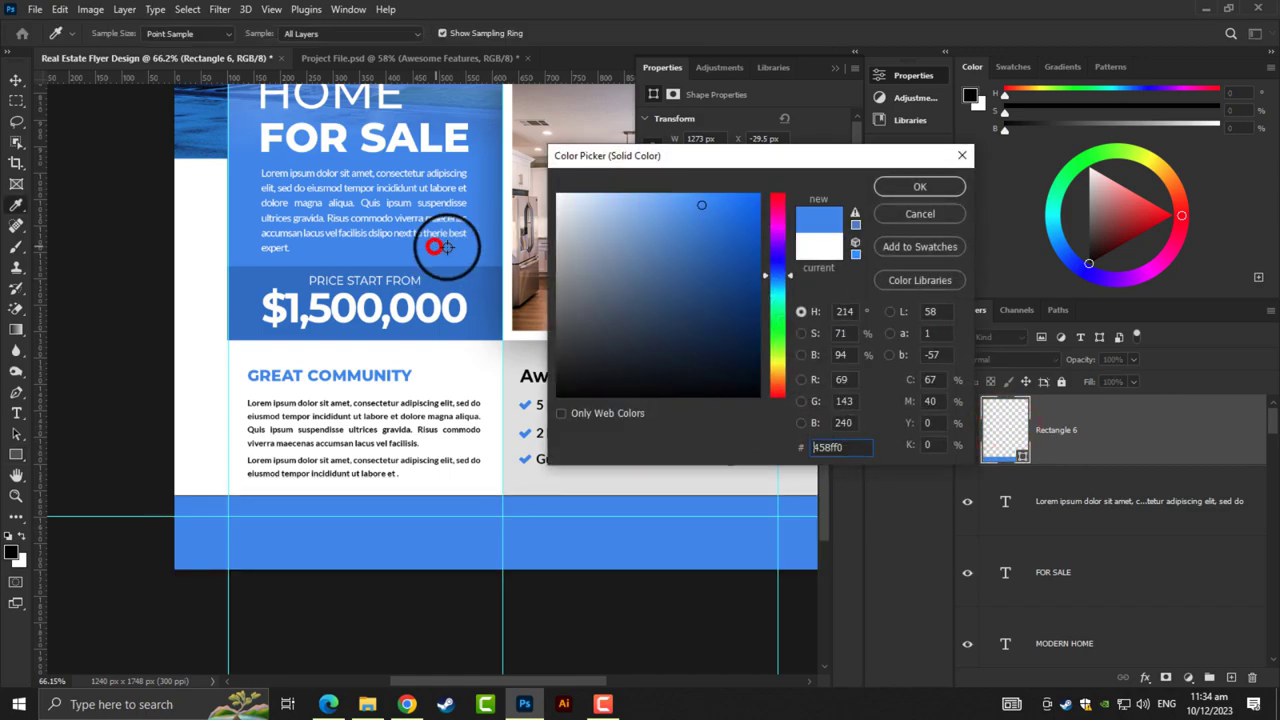
{"action": "left_click", "coordinate": [907, 185]}
{"action": "left_click", "coordinate": [236, 33]}
{"action": "left_click", "coordinate": [142, 63]}
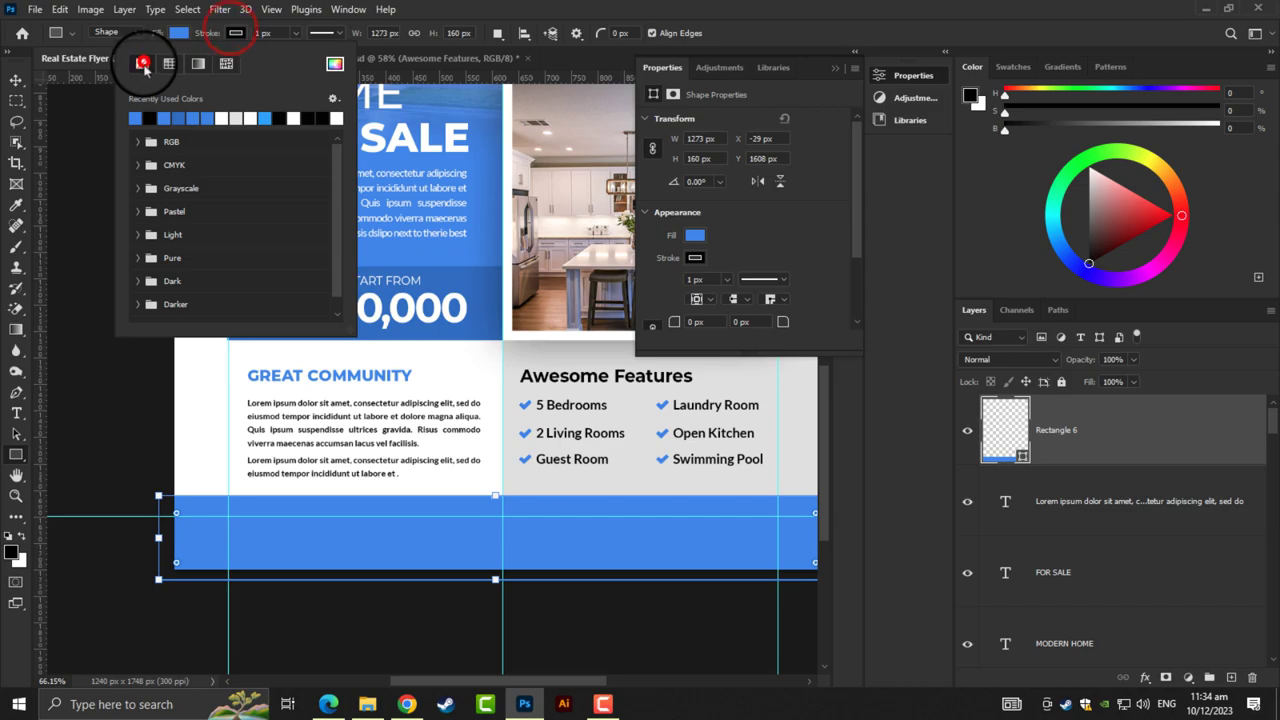
{"action": "left_click", "coordinate": [15, 80]}
{"action": "scroll", "coordinate": [160, 300], "scroll_direction": "down", "scroll_amount": 1}
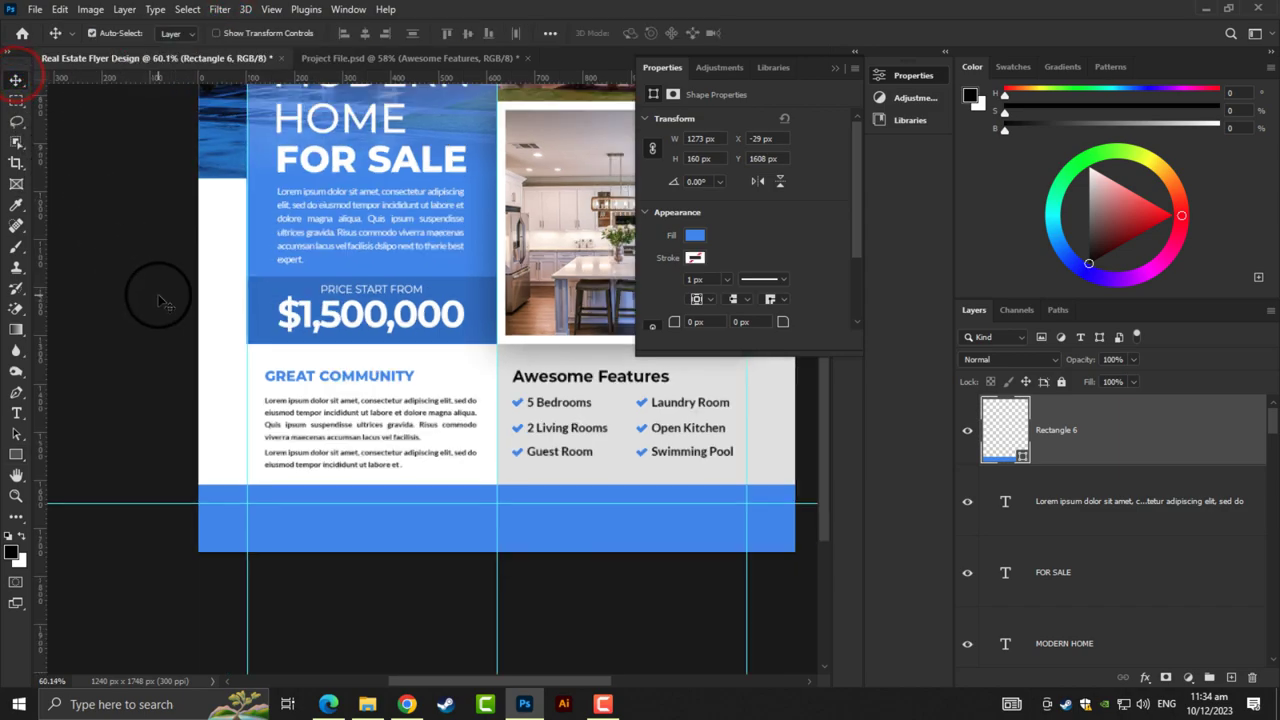
{"action": "scroll", "coordinate": [160, 300], "scroll_direction": "down", "scroll_amount": 4}
{"action": "scroll", "coordinate": [172, 410], "scroll_direction": "up", "scroll_amount": 1}
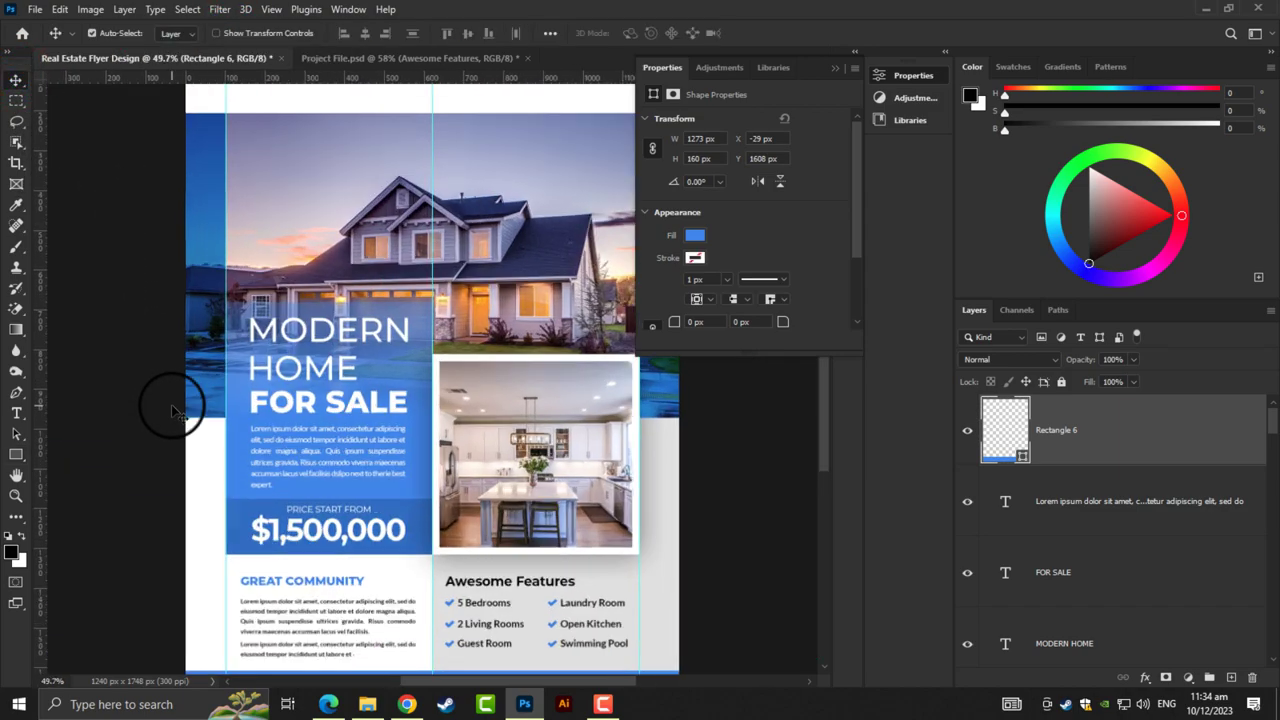
{"action": "scroll", "coordinate": [210, 305], "scroll_direction": "down", "scroll_amount": 1}
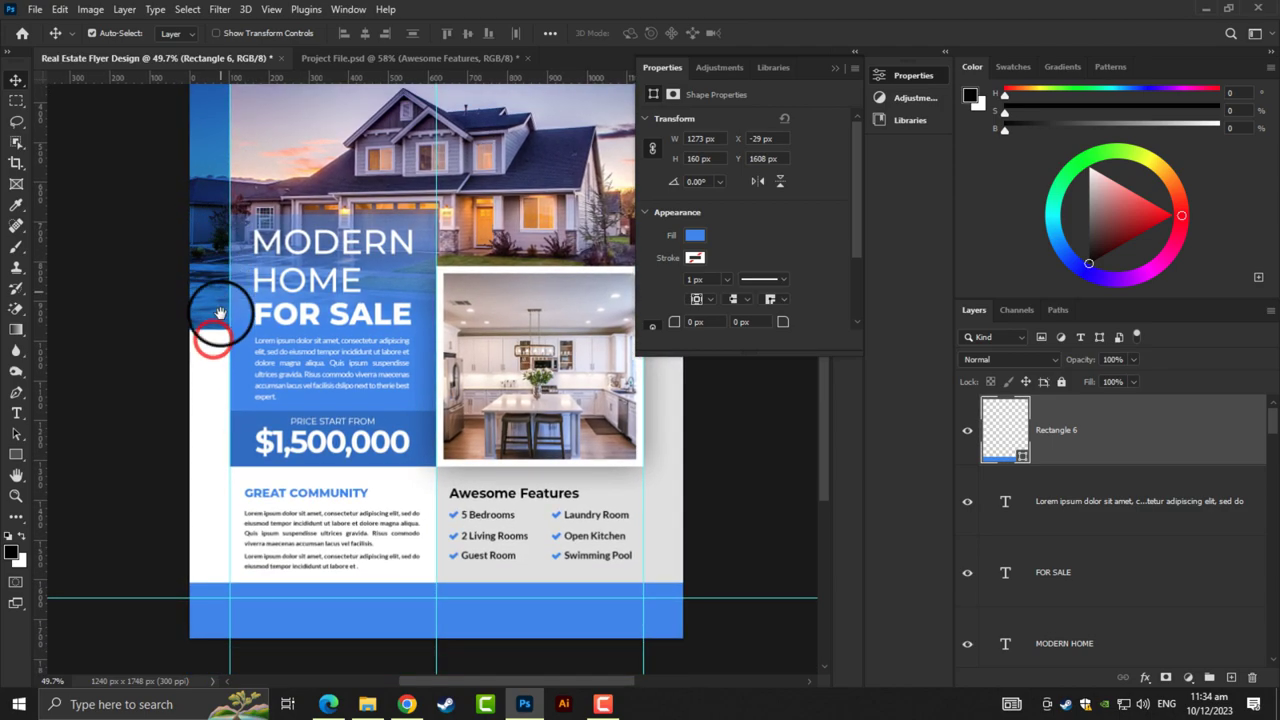
{"action": "scroll", "coordinate": [240, 500], "scroll_direction": "up", "scroll_amount": 2}
Place the contact details on the blue footer and shrink the line to about 87%
{"action": "key", "text": "ctrl+z"}
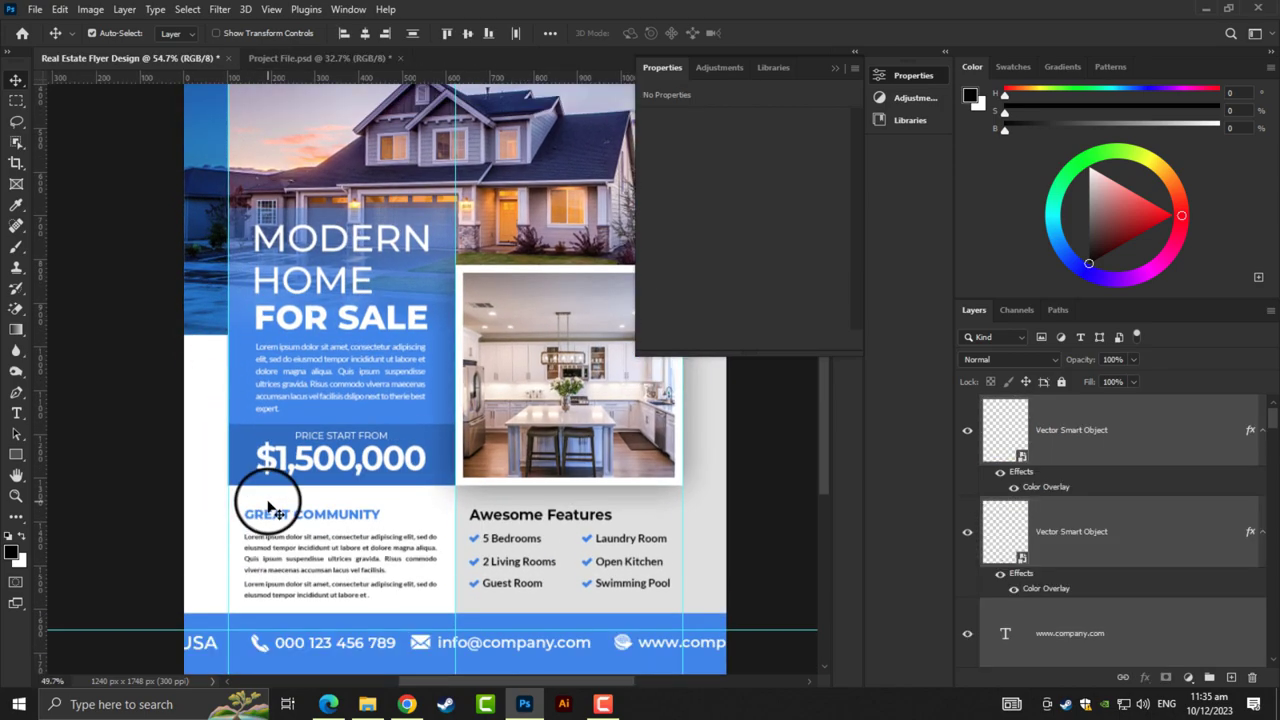
{"action": "scroll", "coordinate": [268, 505], "scroll_direction": "down", "scroll_amount": 1}
{"action": "key", "text": "ctrl+t"}
{"action": "scroll", "coordinate": [607, 641], "scroll_direction": "up", "scroll_amount": 1}
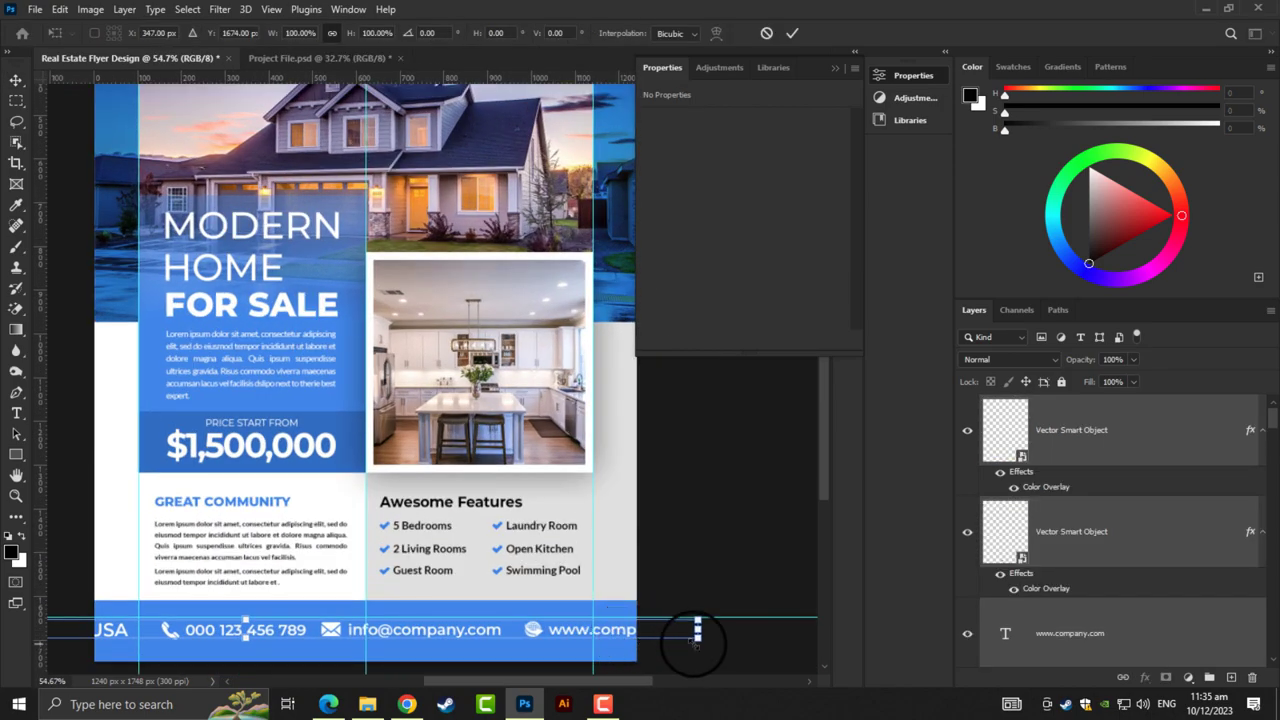
{"action": "left_click_drag", "start_coordinate": [697, 629], "coordinate": [577, 628]}
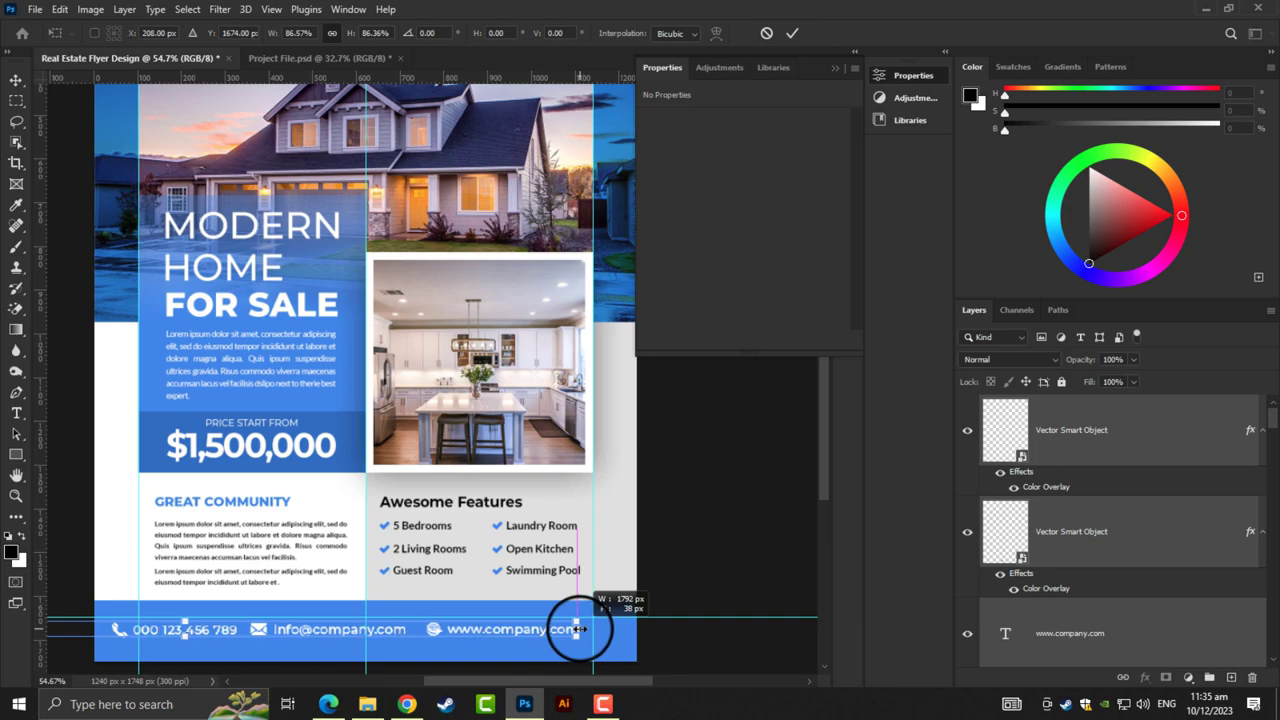
Resize the contact line to about 50%, spanning the footer between its margin guides
{"action": "scroll", "coordinate": [466, 634], "scroll_direction": "left", "scroll_amount": 3}
{"action": "scroll", "coordinate": [243, 680], "scroll_direction": "down", "scroll_amount": 2}
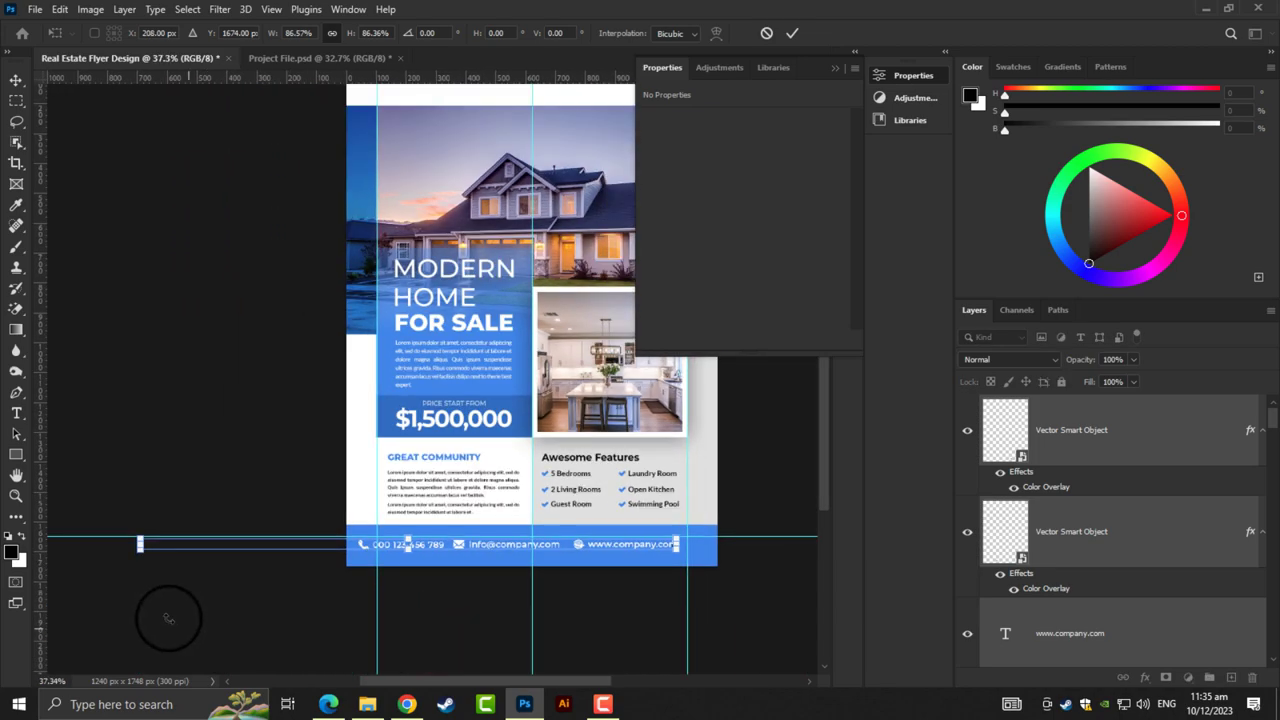
{"action": "scroll", "coordinate": [200, 519], "scroll_direction": "up", "scroll_amount": 2}
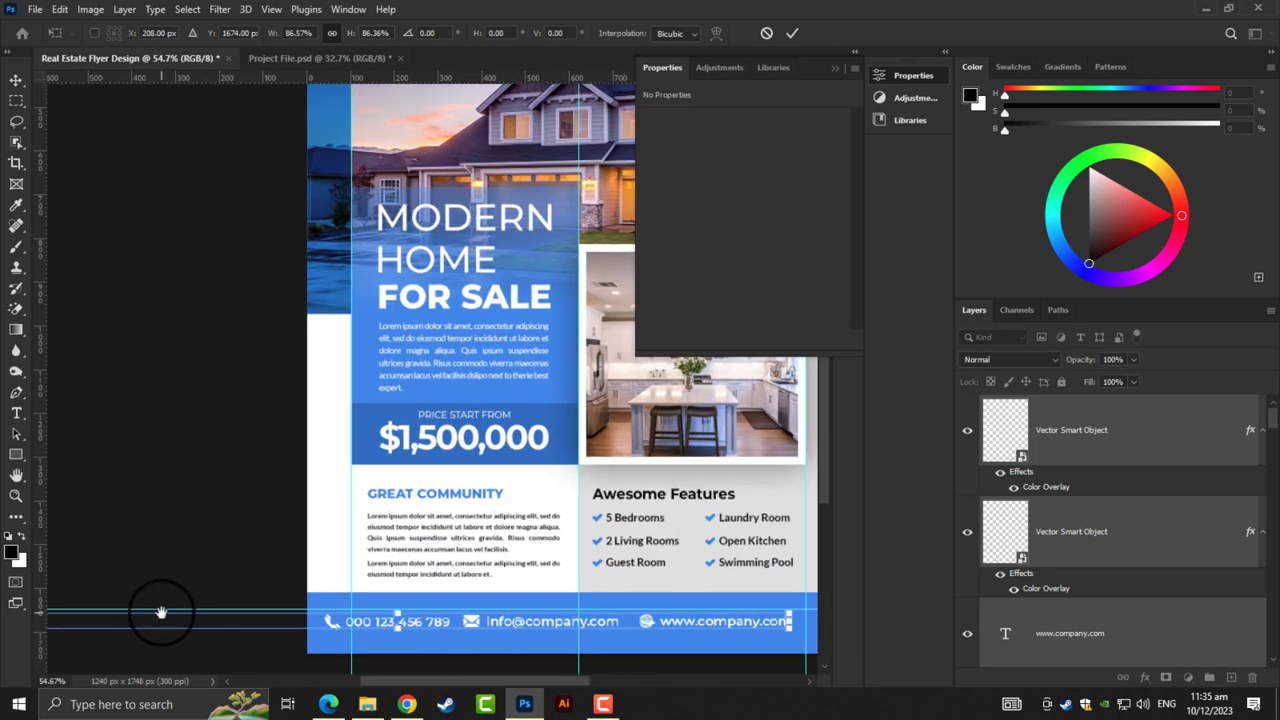
{"action": "left_click_drag", "start_coordinate": [160, 612], "coordinate": [181, 600]}
{"action": "left_click_drag", "start_coordinate": [80, 604], "coordinate": [432, 613]}
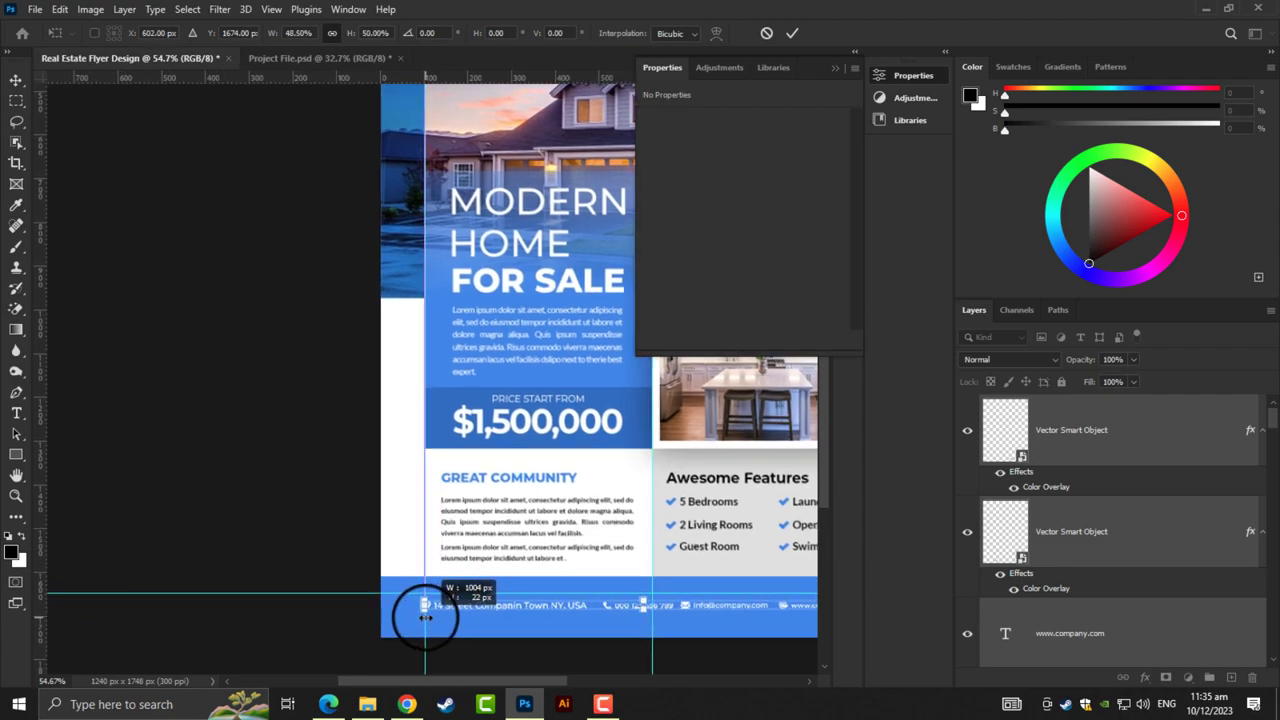
{"action": "left_click_drag", "start_coordinate": [432, 617], "coordinate": [432, 619]}
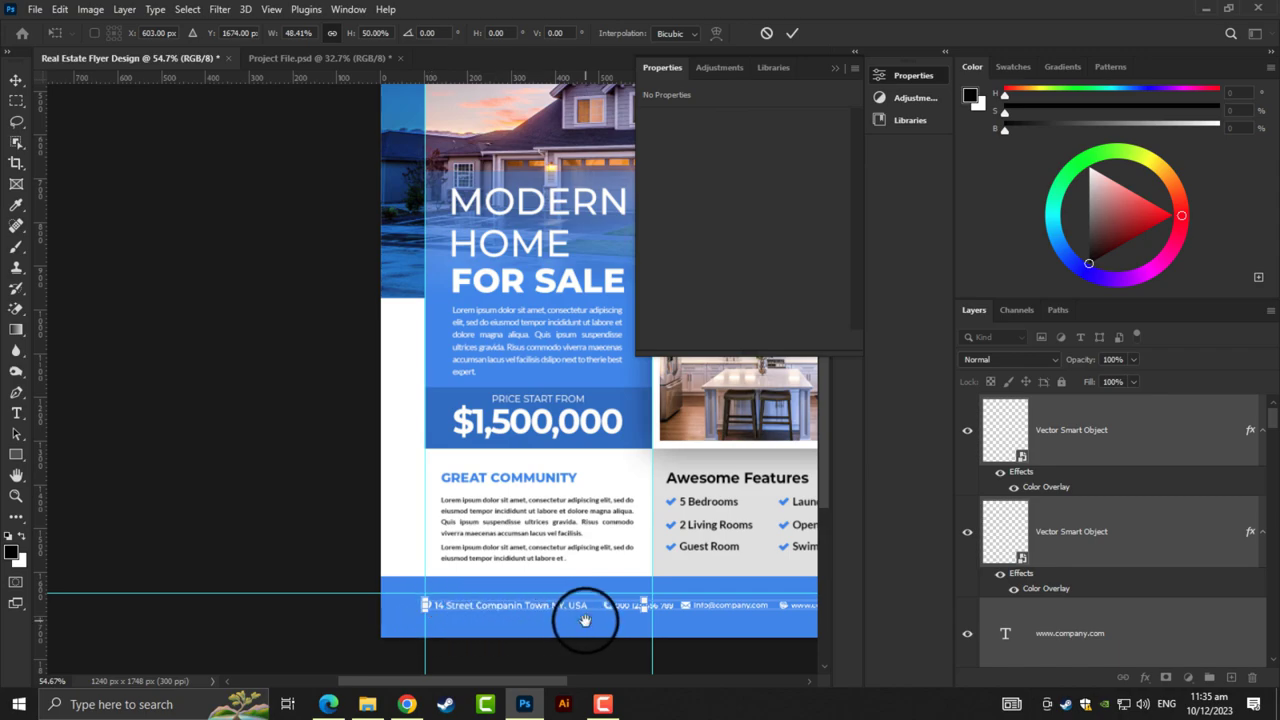
{"action": "left_click_drag", "start_coordinate": [585, 620], "coordinate": [403, 612]}
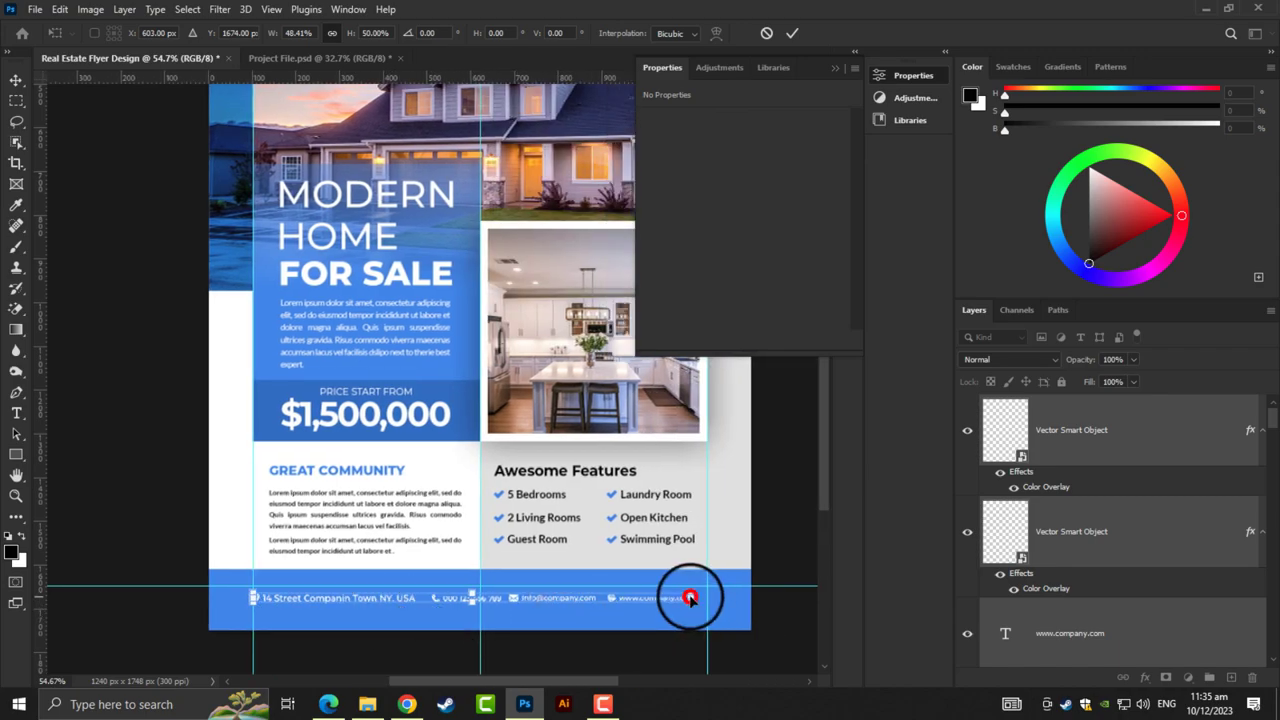
{"action": "left_click_drag", "start_coordinate": [691, 597], "coordinate": [705, 597]}
{"action": "scroll", "coordinate": [600, 606], "scroll_direction": "up", "scroll_amount": 1}
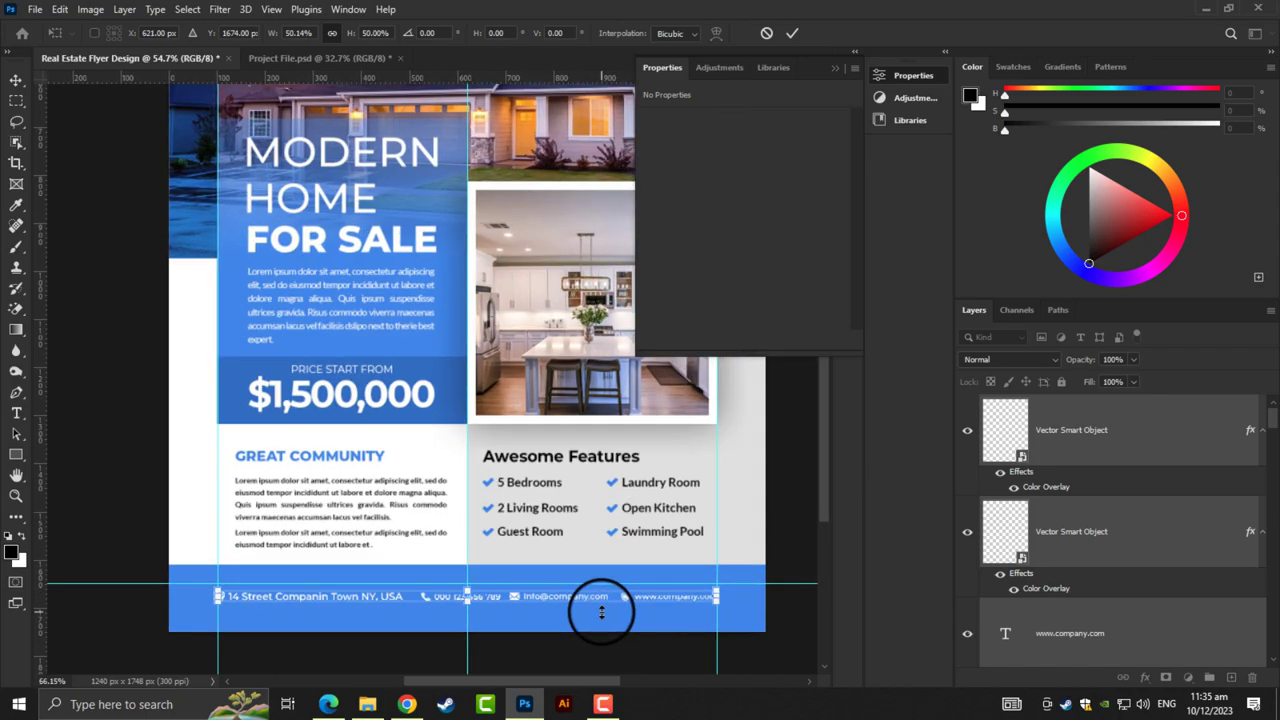
{"action": "scroll", "coordinate": [600, 606], "scroll_direction": "up", "scroll_amount": 2}
{"action": "scroll", "coordinate": [600, 608], "scroll_direction": "up", "scroll_amount": 2}
{"action": "key", "text": "Return"}
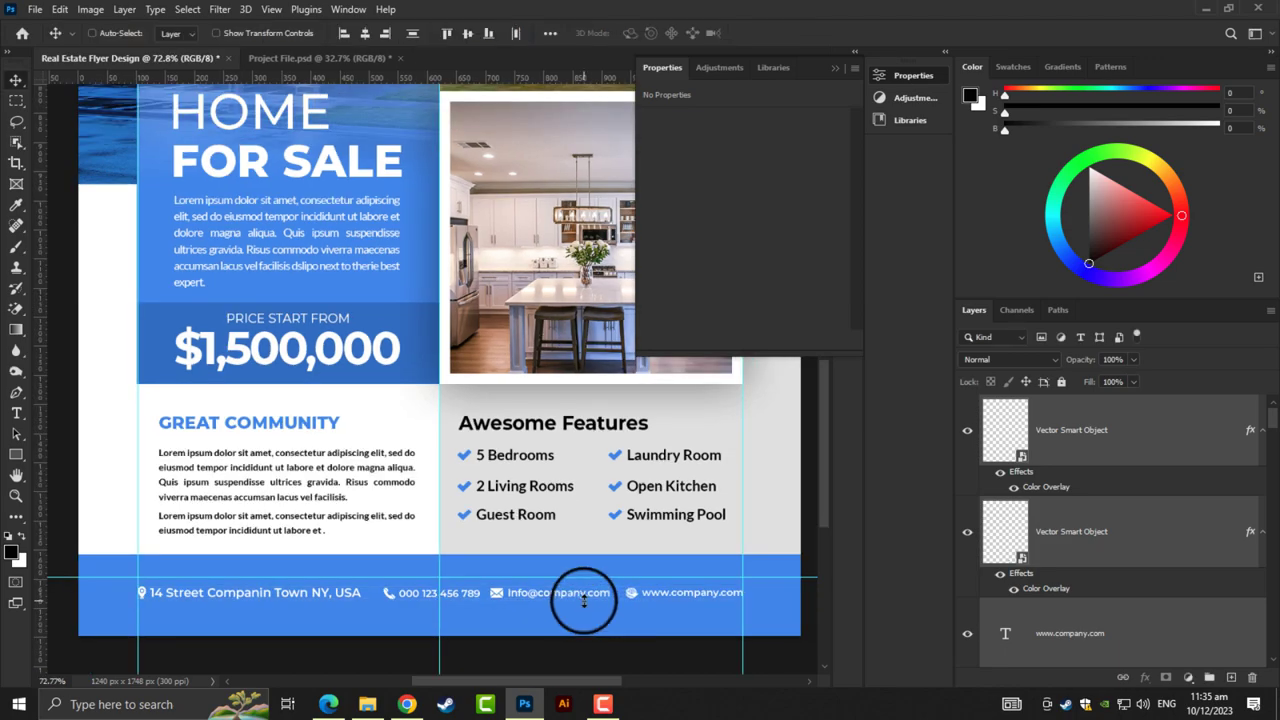
Look over the footer, then pan up to show the flyer's blank white top margin
{"action": "scroll", "coordinate": [584, 600], "scroll_direction": "down", "scroll_amount": 5}
{"action": "scroll", "coordinate": [391, 580], "scroll_direction": "down", "scroll_amount": 2}
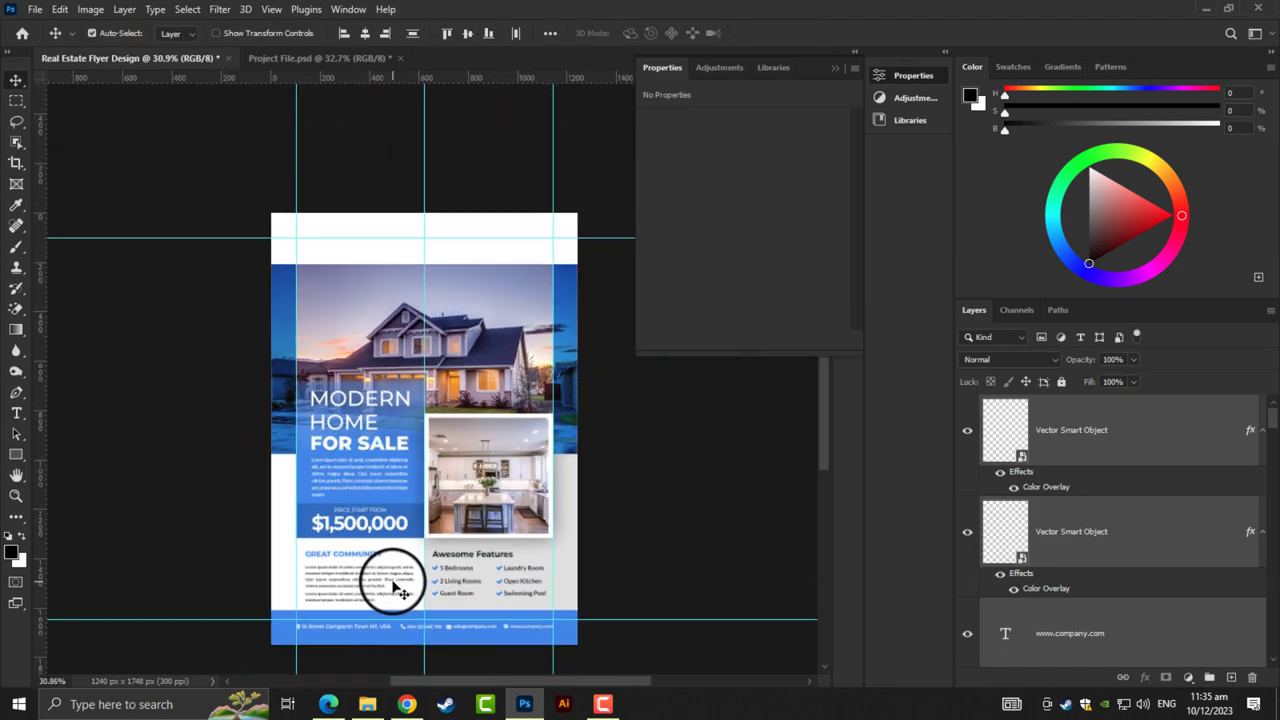
{"action": "scroll", "coordinate": [390, 600], "scroll_direction": "up", "scroll_amount": 3}
{"action": "scroll", "coordinate": [404, 597], "scroll_direction": "up", "scroll_amount": 3}
{"action": "scroll", "coordinate": [404, 597], "scroll_direction": "down", "scroll_amount": 2}
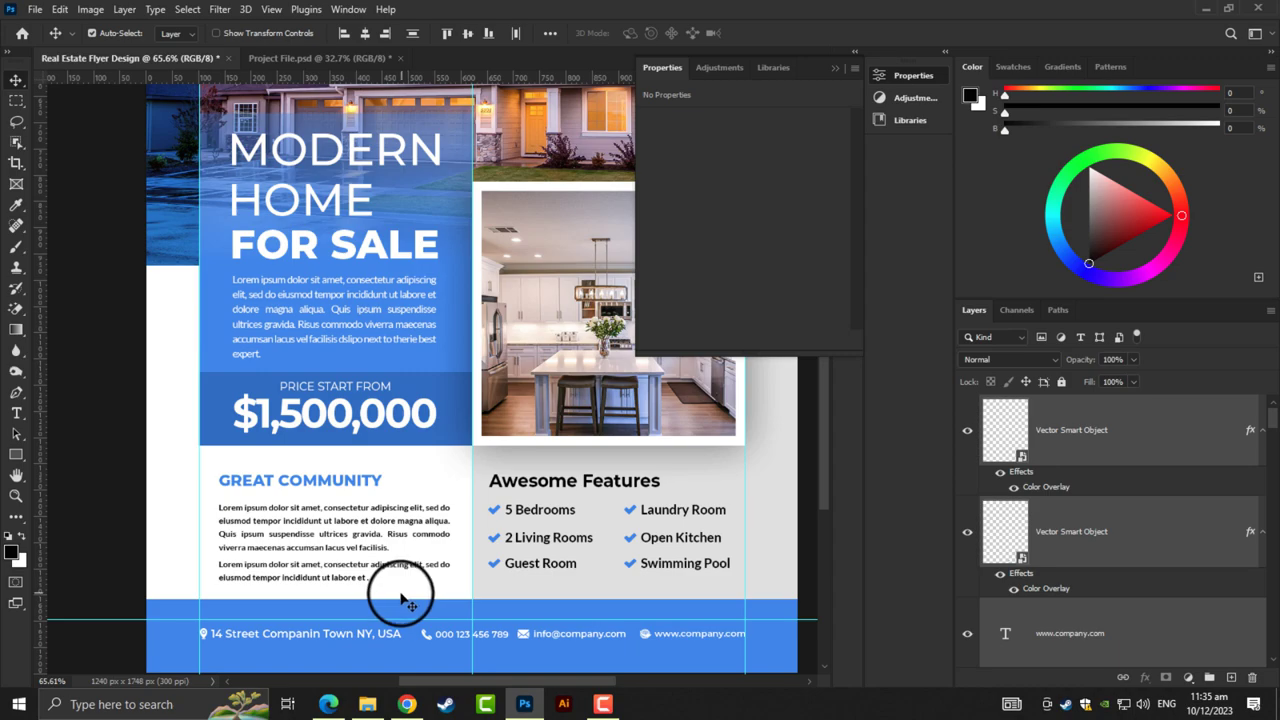
{"action": "scroll", "coordinate": [400, 597], "scroll_direction": "down", "scroll_amount": 2}
{"action": "scroll", "coordinate": [394, 590], "scroll_direction": "up", "scroll_amount": 1}
{"action": "scroll", "coordinate": [450, 310], "scroll_direction": "up", "scroll_amount": 2}
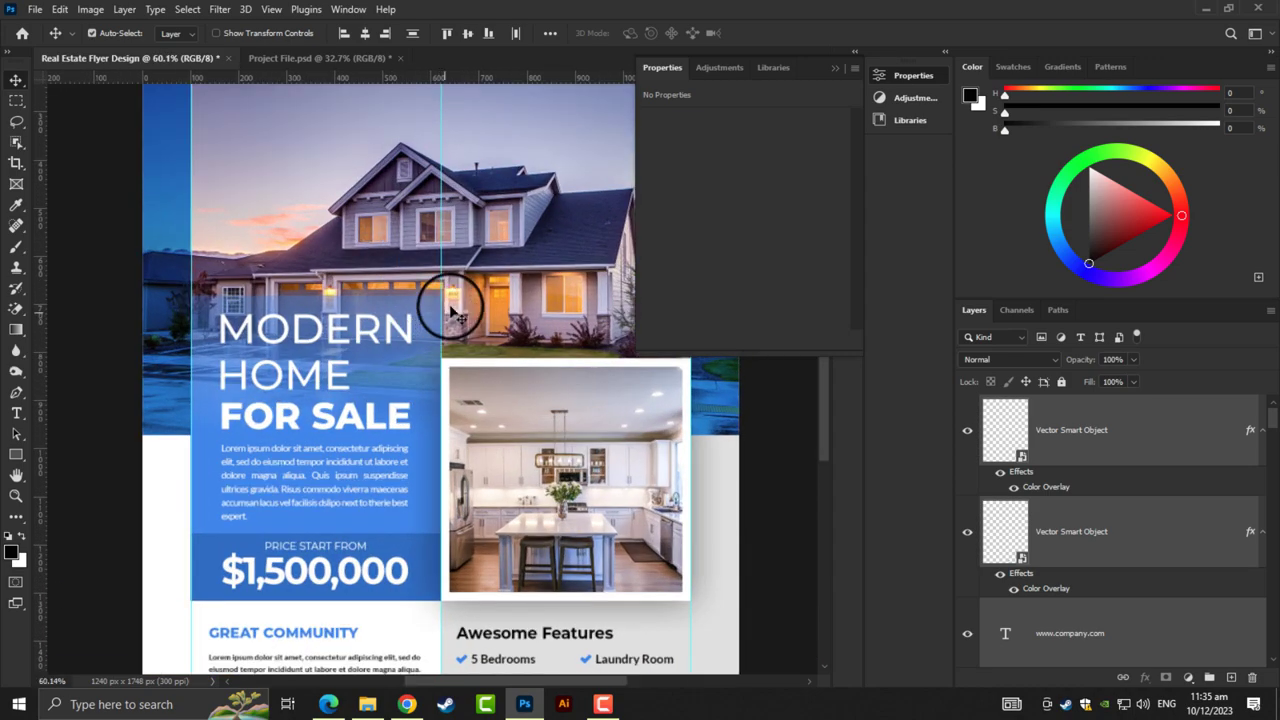
{"action": "mouse_move", "coordinate": [466, 260]}
{"action": "left_mouse_down"}
{"action": "mouse_move", "coordinate": [457, 423]}
{"action": "mouse_move", "coordinate": [428, 436]}
{"action": "left_mouse_up"}
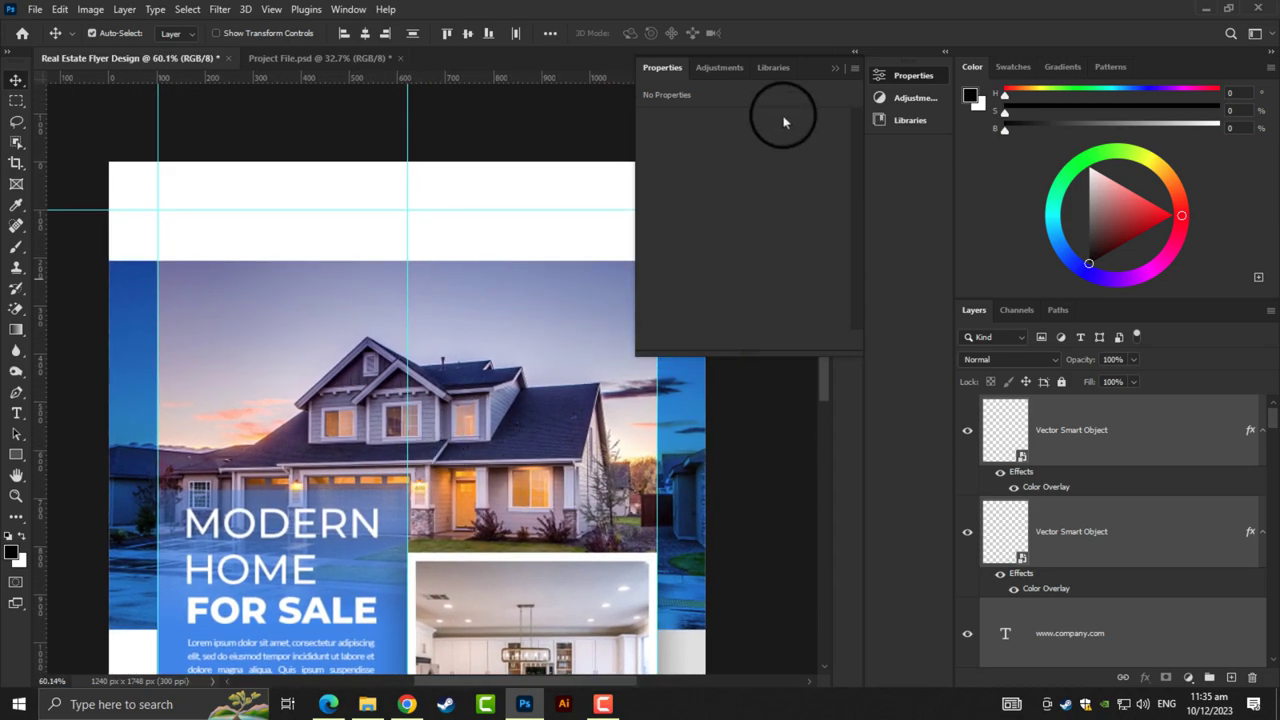
Add the tagline "The Perfect Home To Start A Family" in black #000000 to the white header
{"action": "left_click", "coordinate": [833, 68]}
{"action": "scroll", "coordinate": [443, 134], "scroll_direction": "up", "scroll_amount": 2}
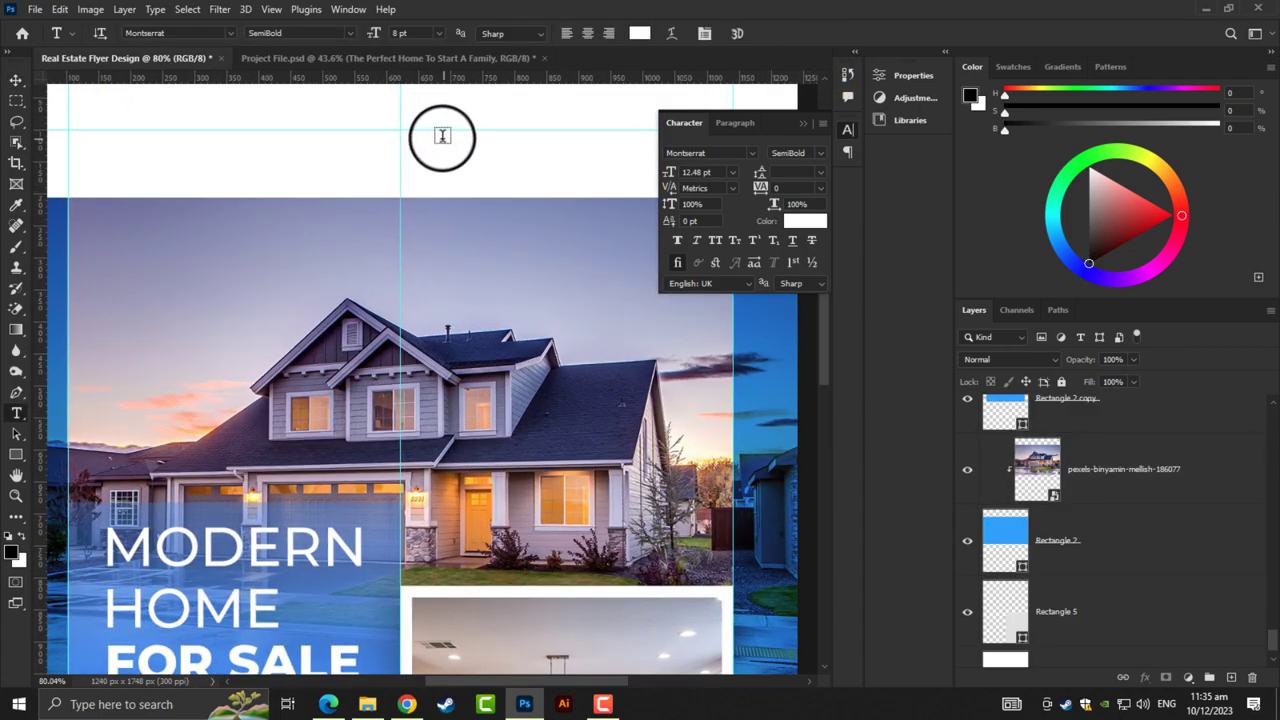
{"action": "scroll", "coordinate": [403, 263], "scroll_direction": "up", "scroll_amount": 1}
{"action": "left_click", "coordinate": [372, 248]}
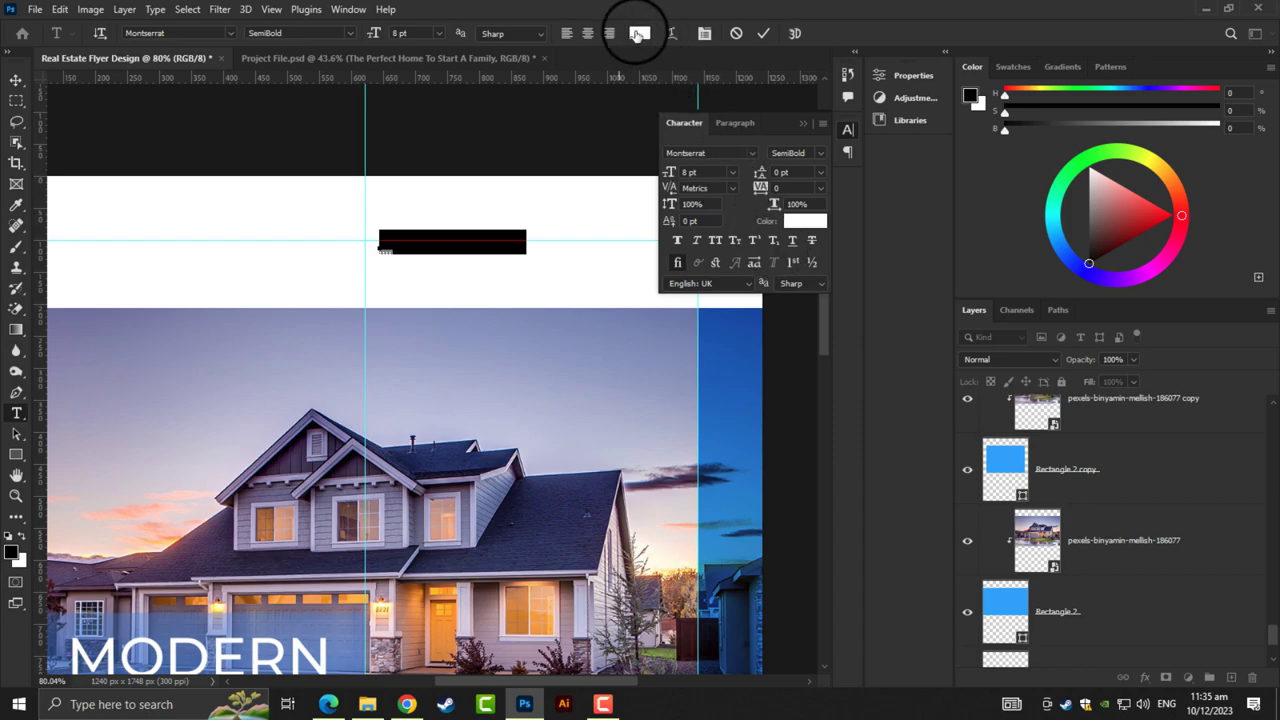
{"action": "left_click", "coordinate": [639, 33]}
{"action": "left_click", "coordinate": [640, 208]}
{"action": "left_click", "coordinate": [558, 396]}
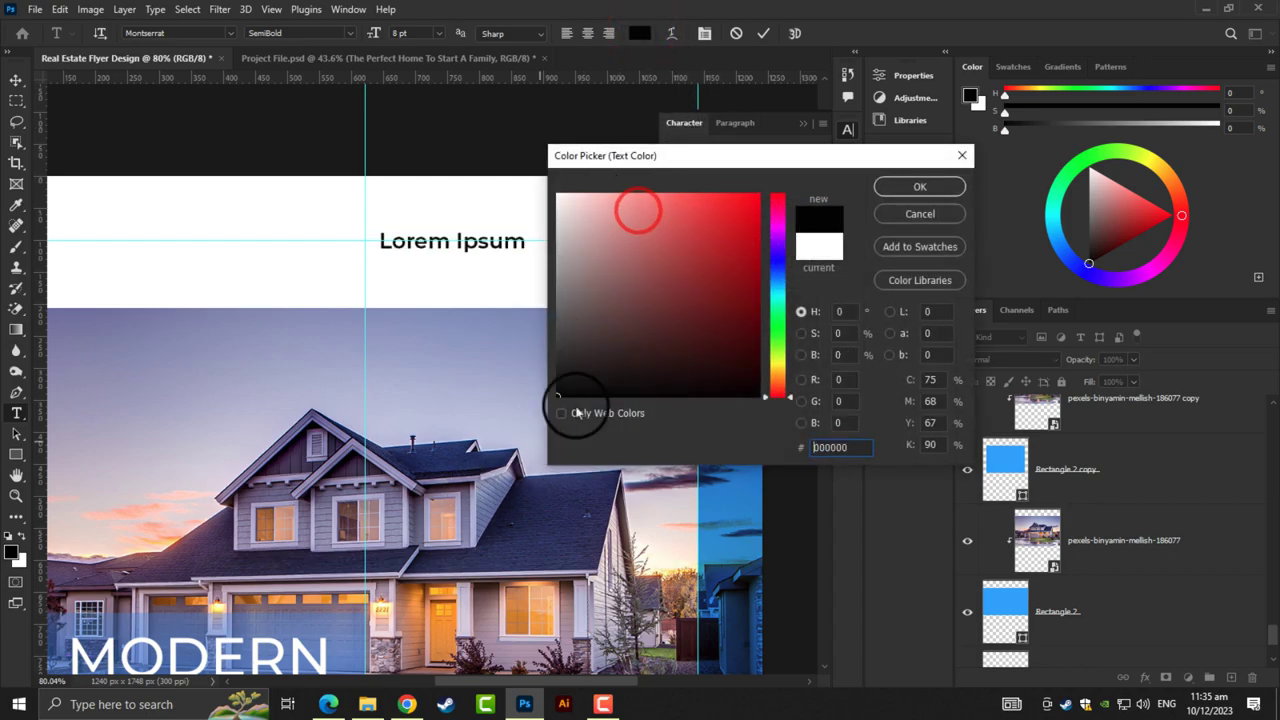
{"action": "left_click", "coordinate": [895, 190]}
{"action": "key", "text": "ctrl+v"}
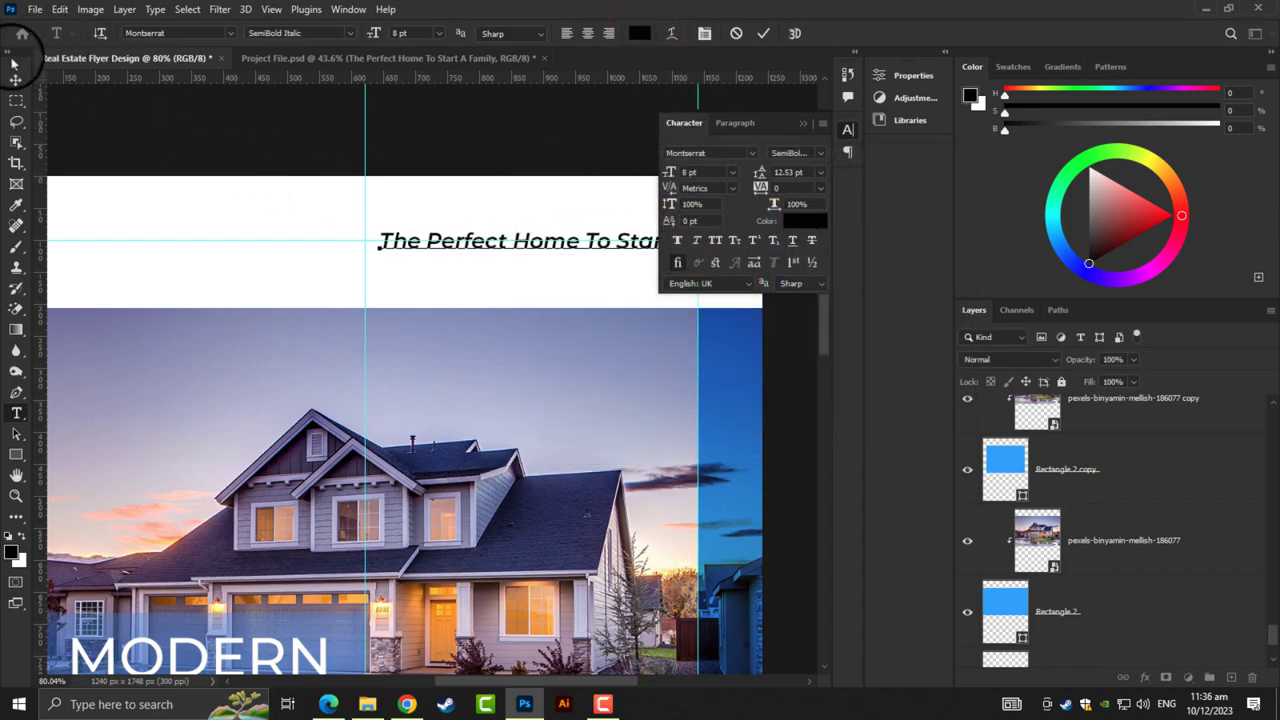
{"action": "left_click", "coordinate": [15, 63]}
{"action": "scroll", "coordinate": [428, 262], "scroll_direction": "down", "scroll_amount": 2}
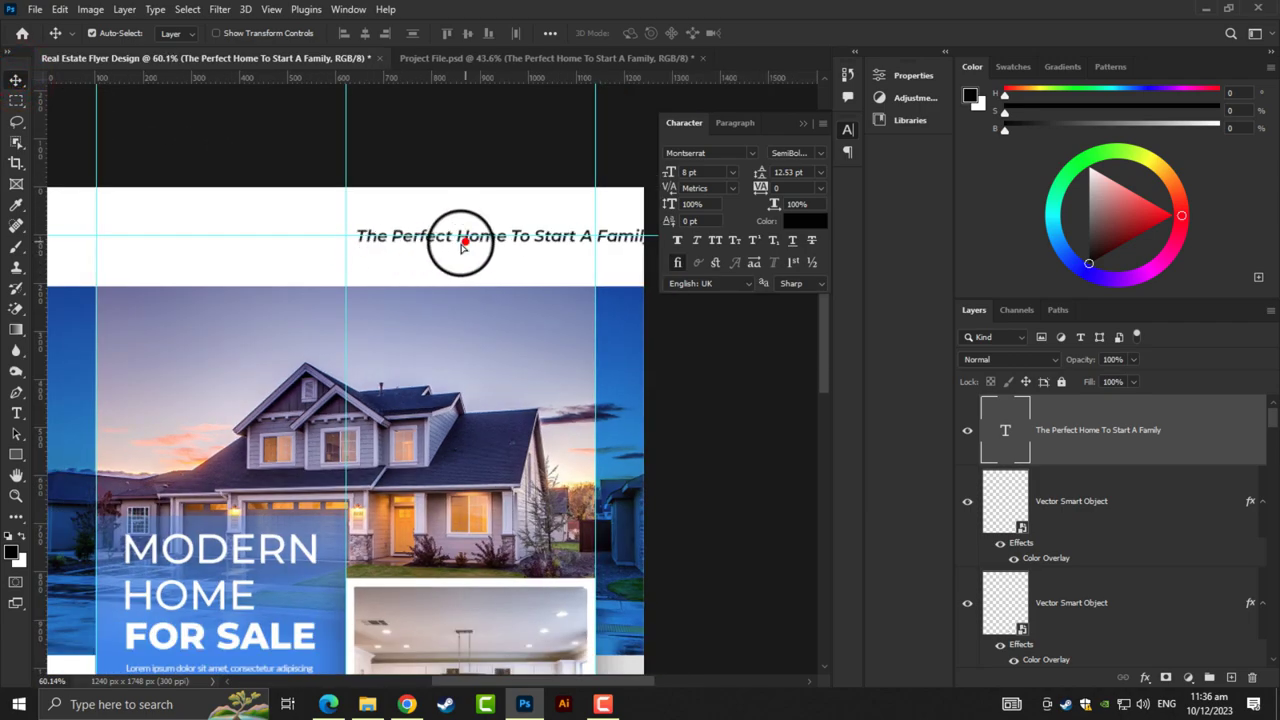
Move the tagline to the left within the header
{"action": "left_click_drag", "start_coordinate": [463, 245], "coordinate": [406, 246]}
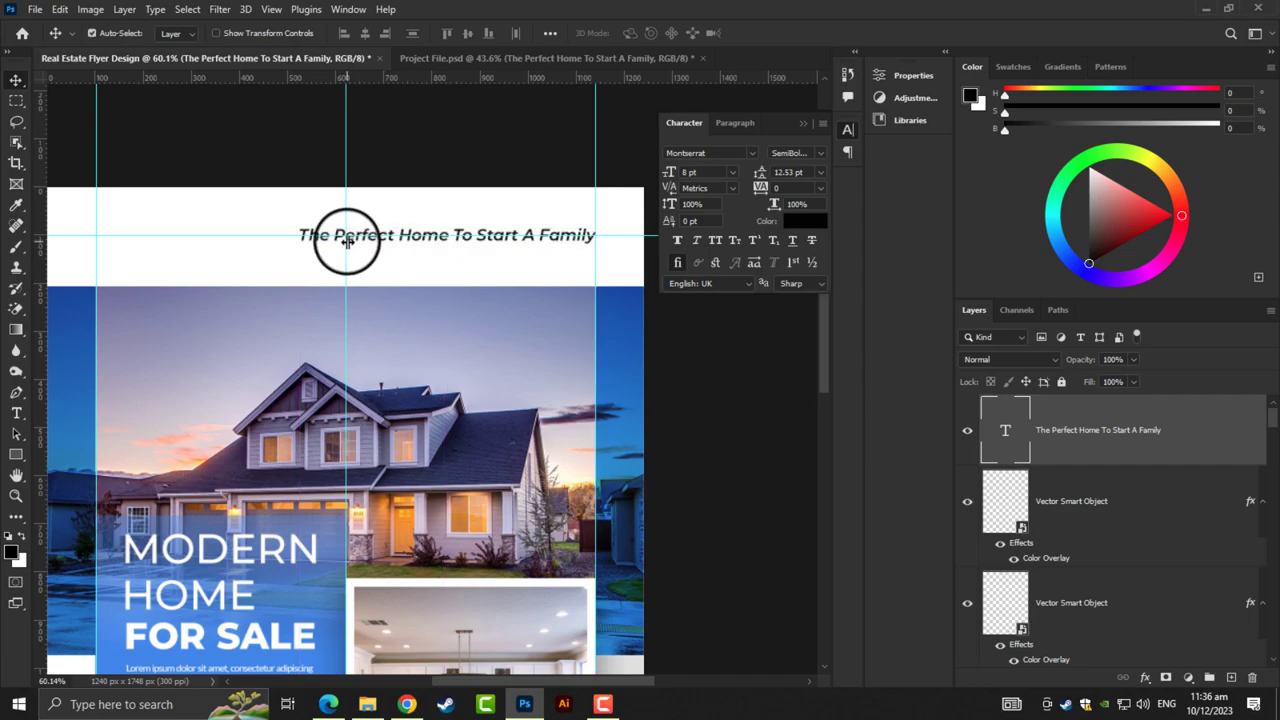
{"action": "scroll", "coordinate": [340, 237], "scroll_direction": "down", "scroll_amount": 2}
{"action": "scroll", "coordinate": [338, 230], "scroll_direction": "up", "scroll_amount": 1}
{"action": "scroll", "coordinate": [423, 400], "scroll_direction": "up", "scroll_amount": 2}
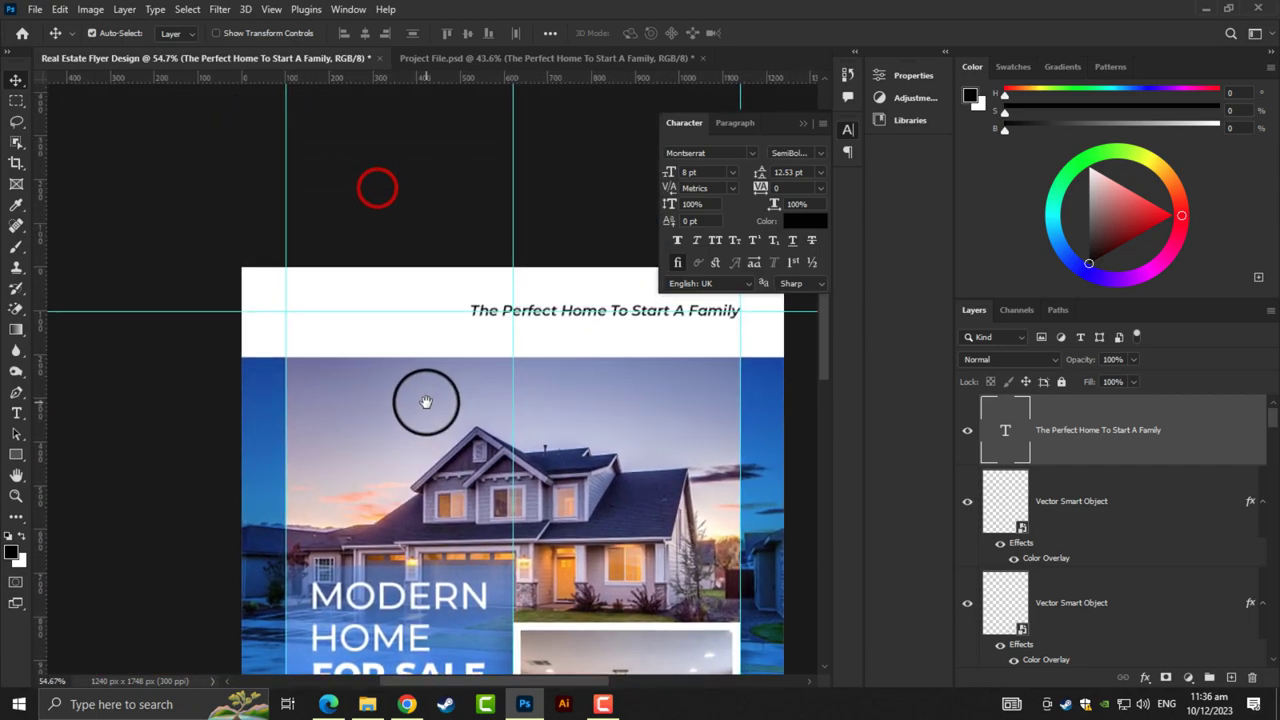
{"action": "scroll", "coordinate": [429, 337], "scroll_direction": "up", "scroll_amount": 2}
{"action": "left_click_drag", "start_coordinate": [383, 388], "coordinate": [366, 393]}
Narrow the tagline to about 520 px wide (6.67 pt) and reposition it on the header's right
{"action": "key", "text": "ctrl+t"}
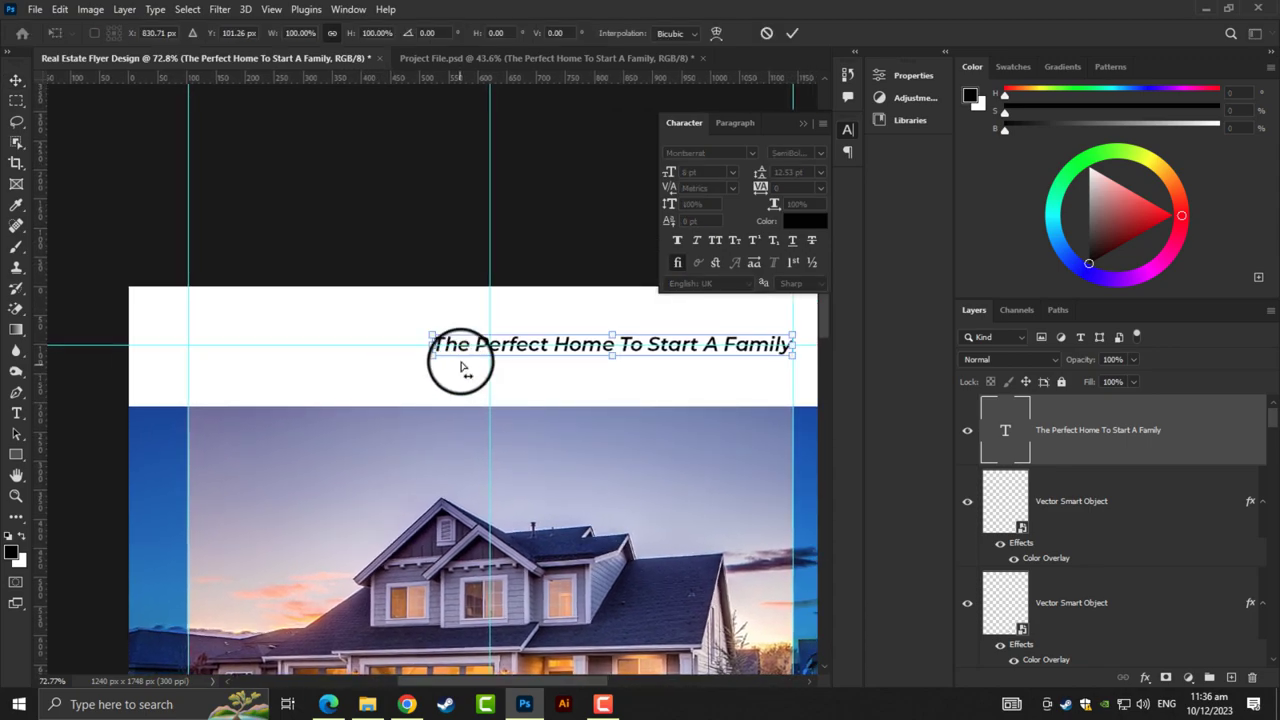
{"action": "left_click_drag", "start_coordinate": [432, 344], "coordinate": [492, 347]}
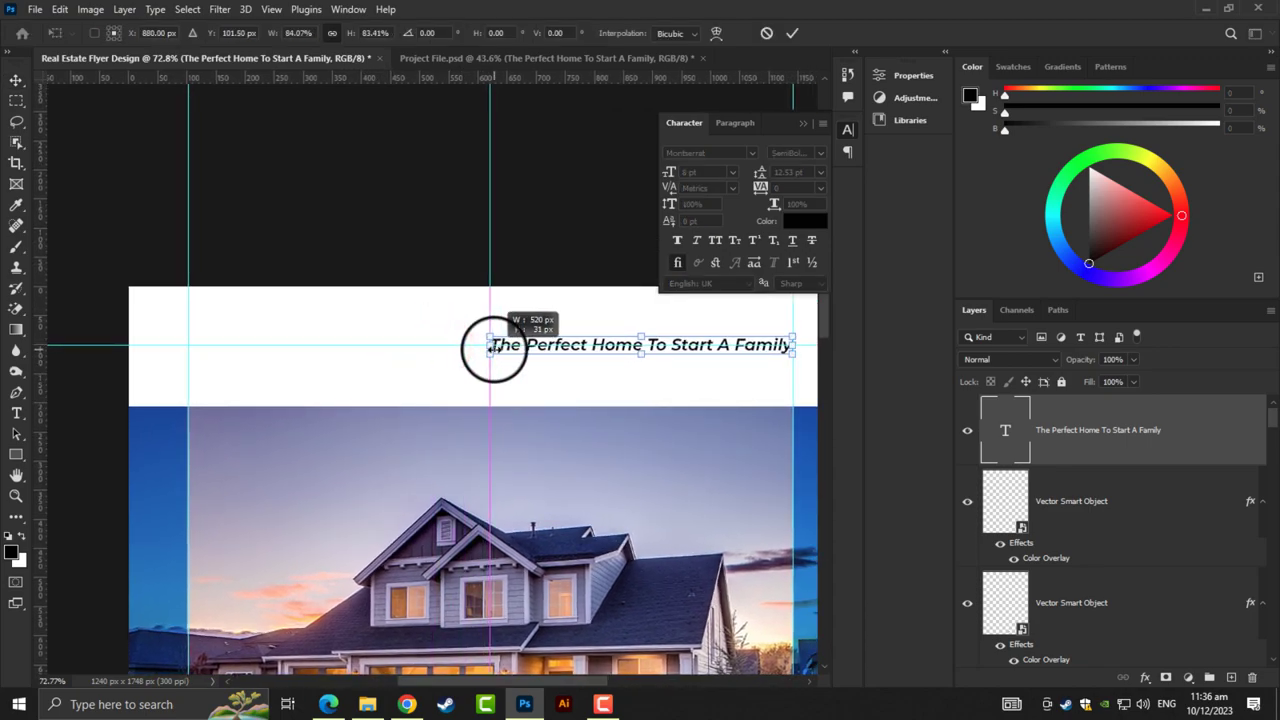
{"action": "key", "text": "Return"}
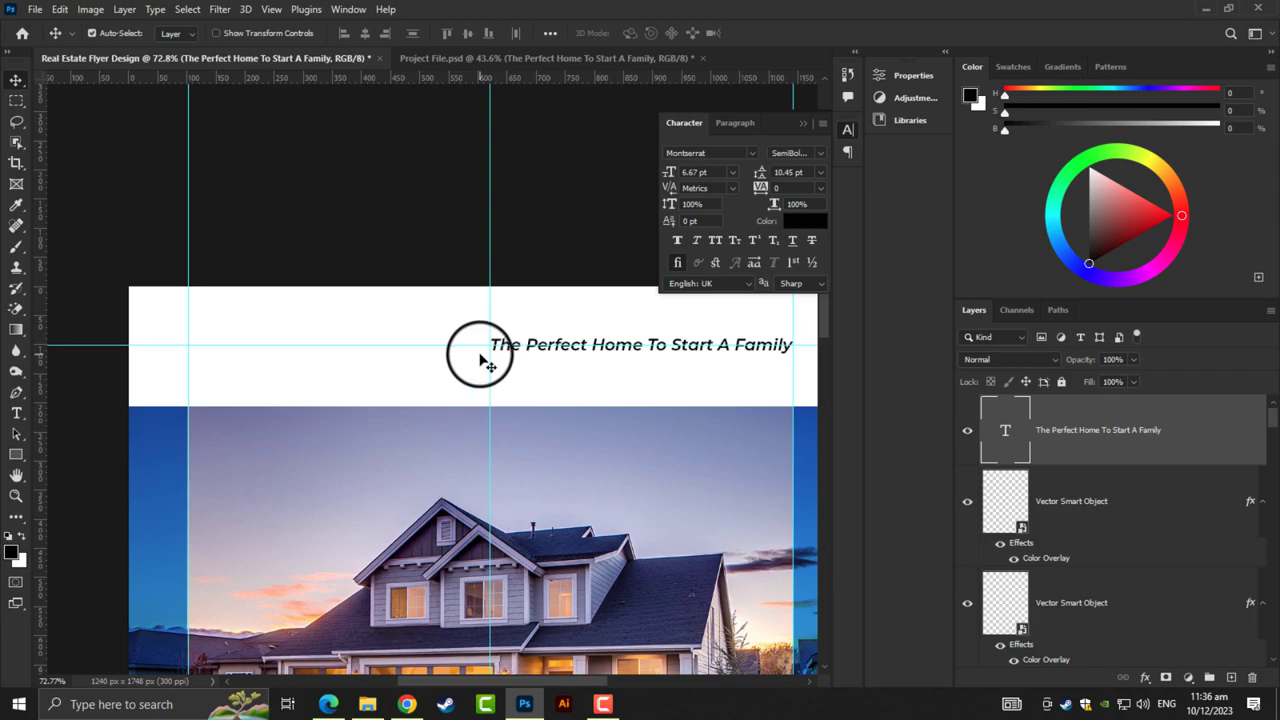
{"action": "scroll", "coordinate": [490, 370], "scroll_direction": "up", "scroll_amount": 2}
{"action": "left_click_drag", "start_coordinate": [492, 383], "coordinate": [528, 394]}
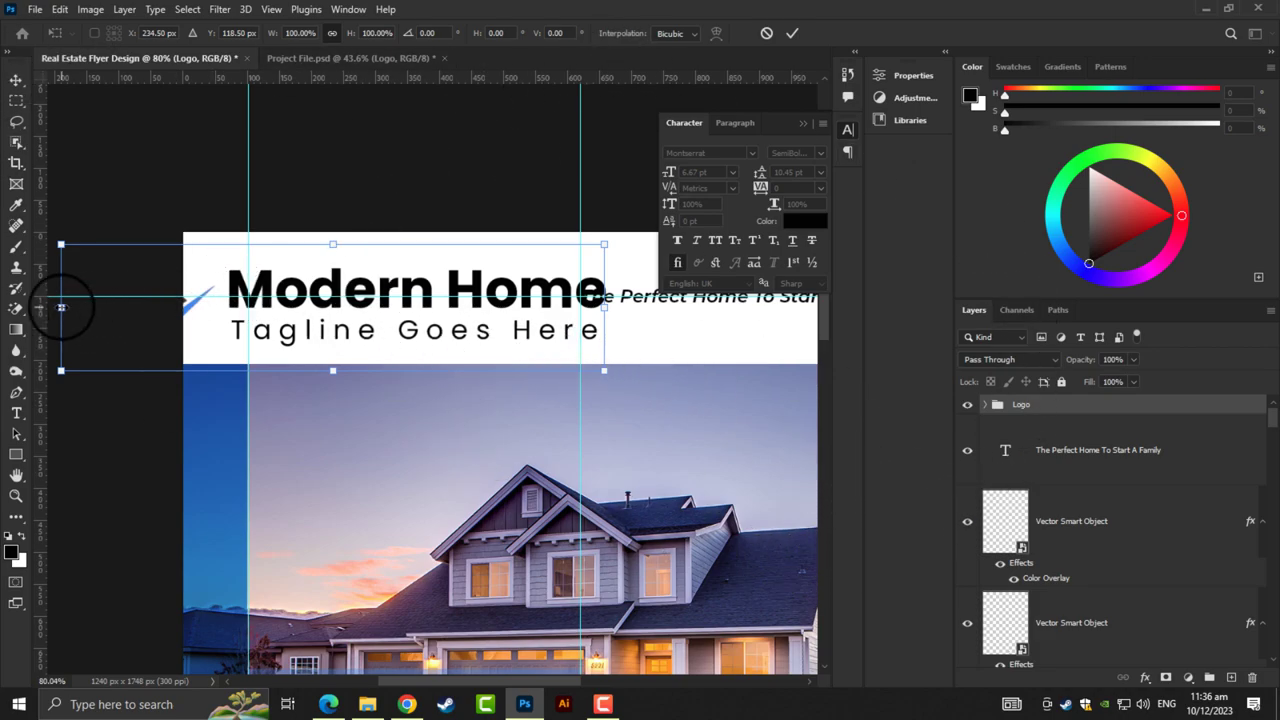
Shrink the Modern Home logo and move it onto the white header, lowered 9 px to align
{"action": "left_click_drag", "start_coordinate": [61, 307], "coordinate": [257, 307]}
{"action": "left_click_drag", "start_coordinate": [393, 318], "coordinate": [342, 300]}
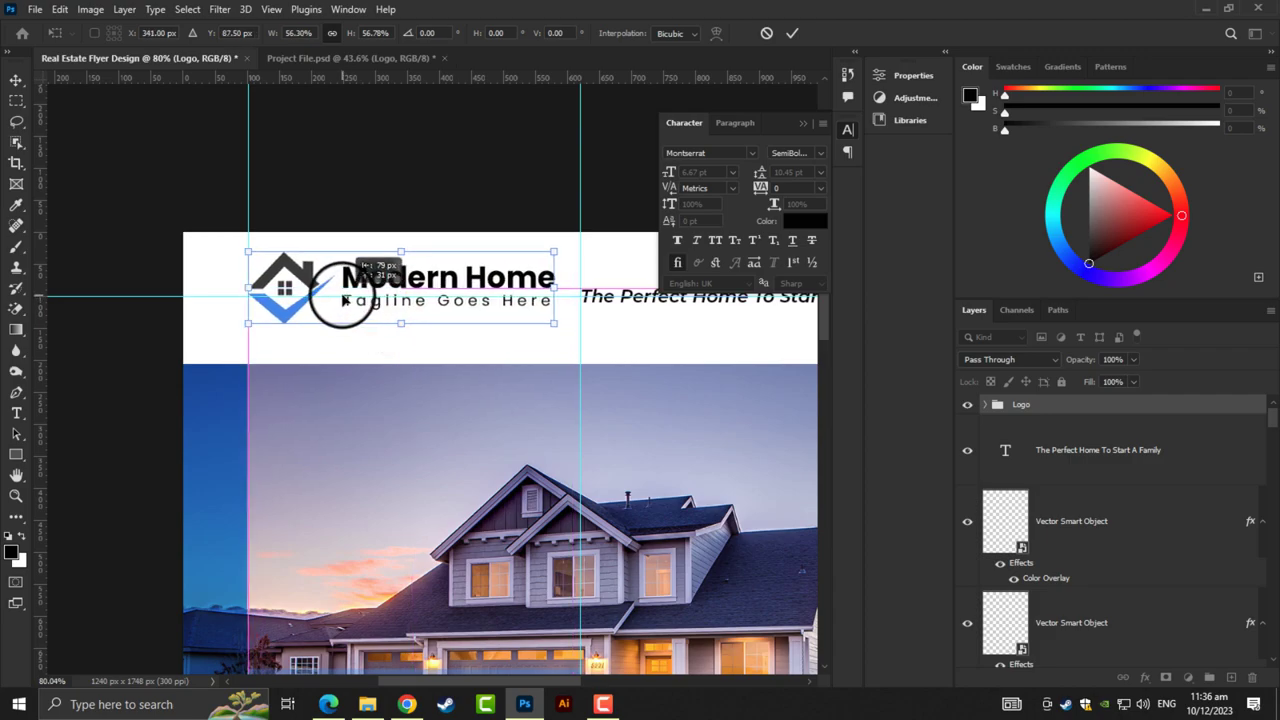
{"action": "scroll", "coordinate": [330, 300], "scroll_direction": "up", "scroll_amount": 3}
{"action": "scroll", "coordinate": [310, 305], "scroll_direction": "up", "scroll_amount": 3}
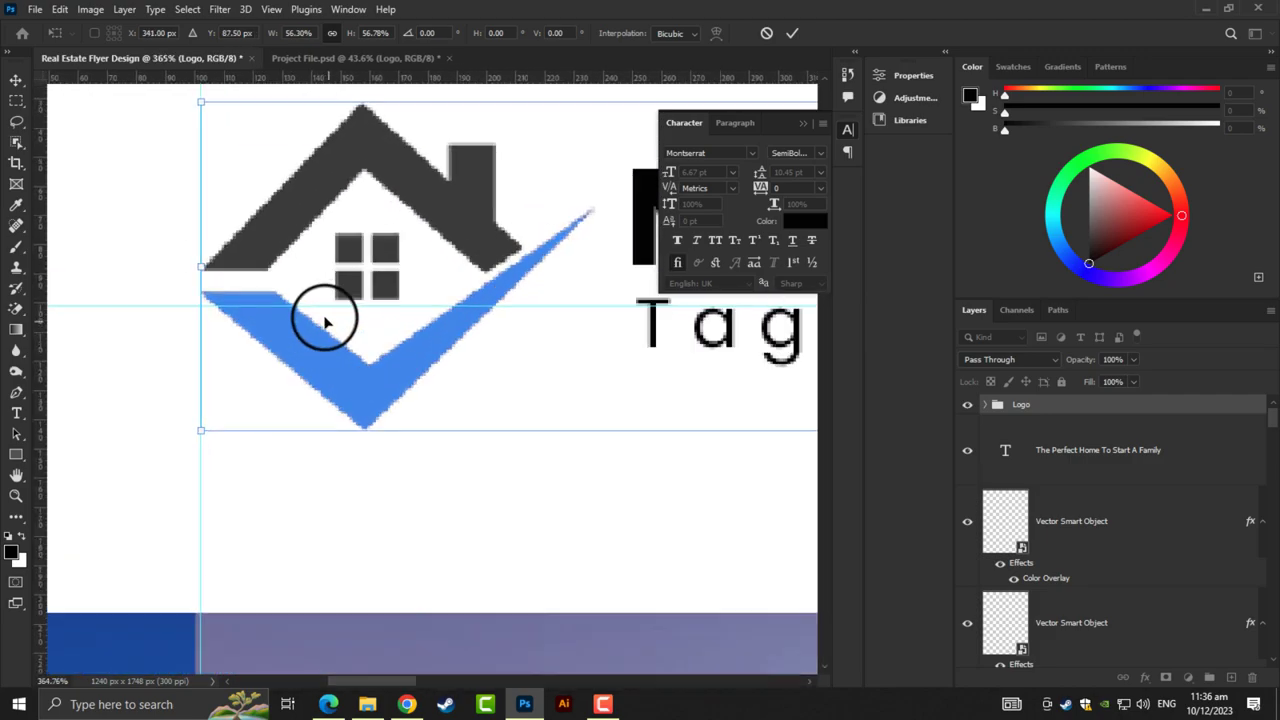
{"action": "scroll", "coordinate": [280, 280], "scroll_direction": "up", "scroll_amount": 2}
{"action": "left_click_drag", "start_coordinate": [257, 254], "coordinate": [253, 285]}
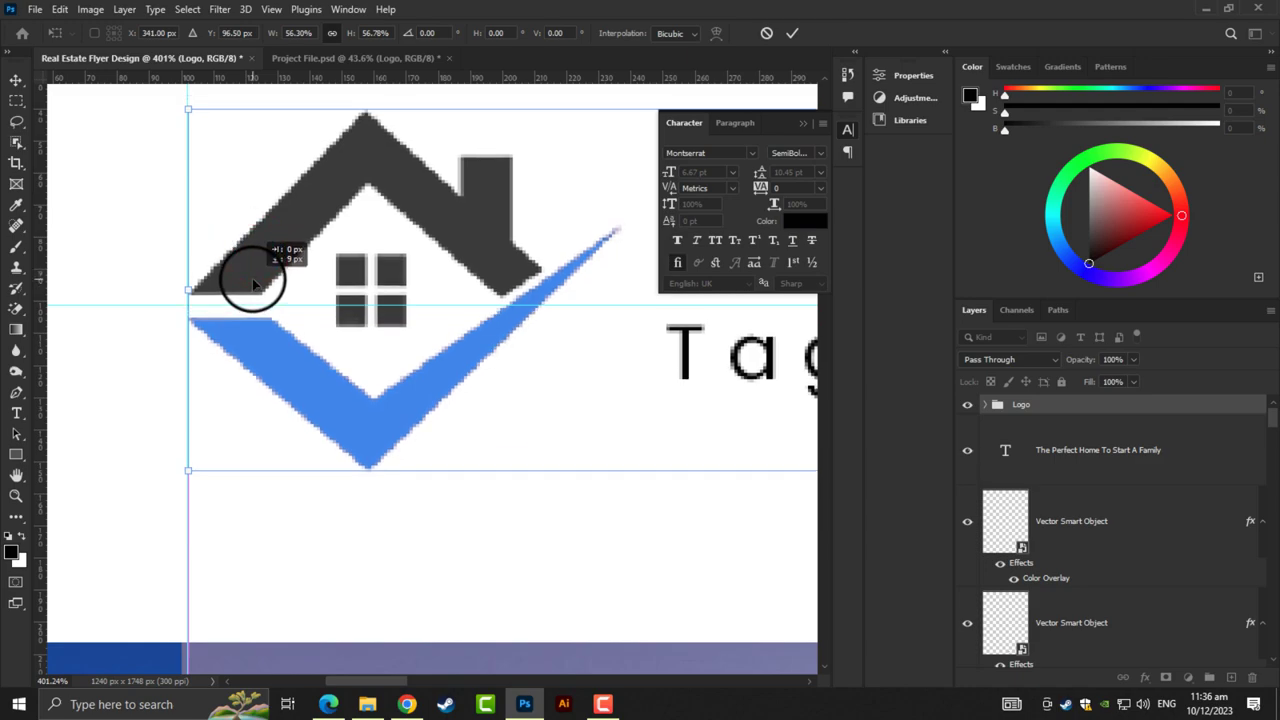
Scale the logo down further to about 43% at the header's left, opposite the tagline
{"action": "scroll", "coordinate": [300, 300], "scroll_direction": "down", "scroll_amount": 3}
{"action": "scroll", "coordinate": [429, 329], "scroll_direction": "down", "scroll_amount": 2}
{"action": "left_click_drag", "start_coordinate": [565, 333], "coordinate": [391, 337]}
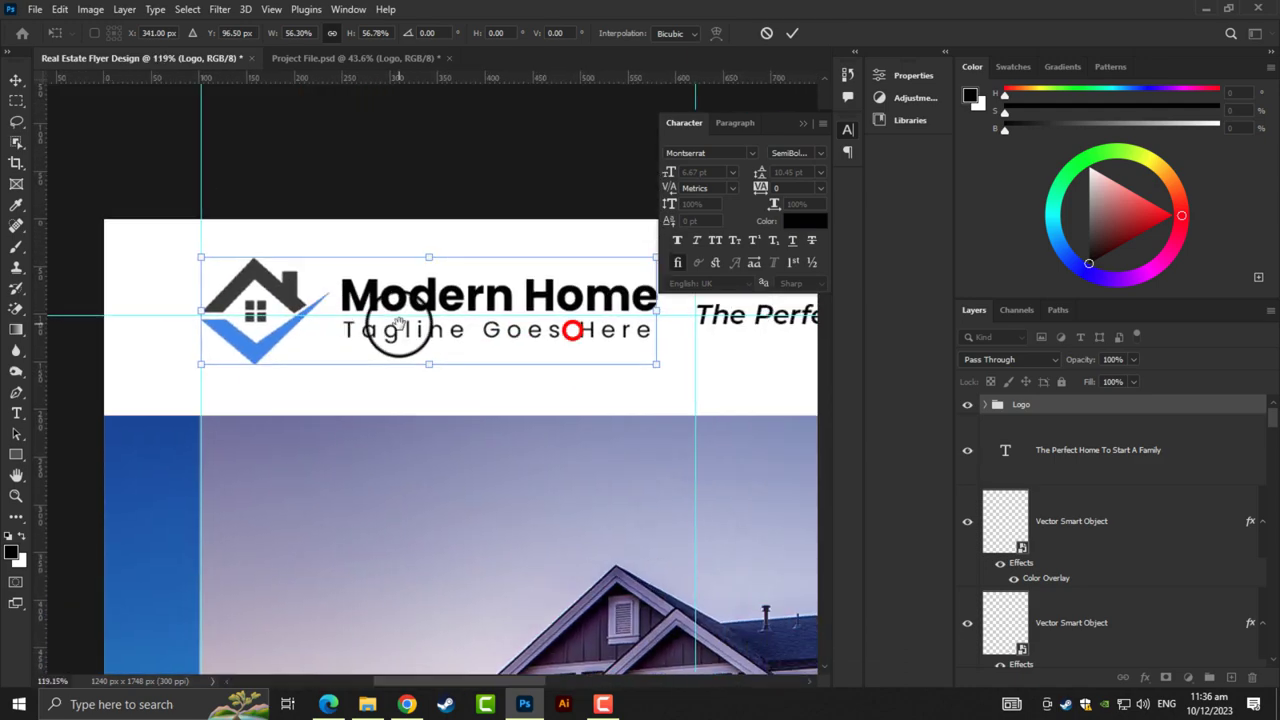
{"action": "left_click_drag", "start_coordinate": [661, 320], "coordinate": [561, 311]}
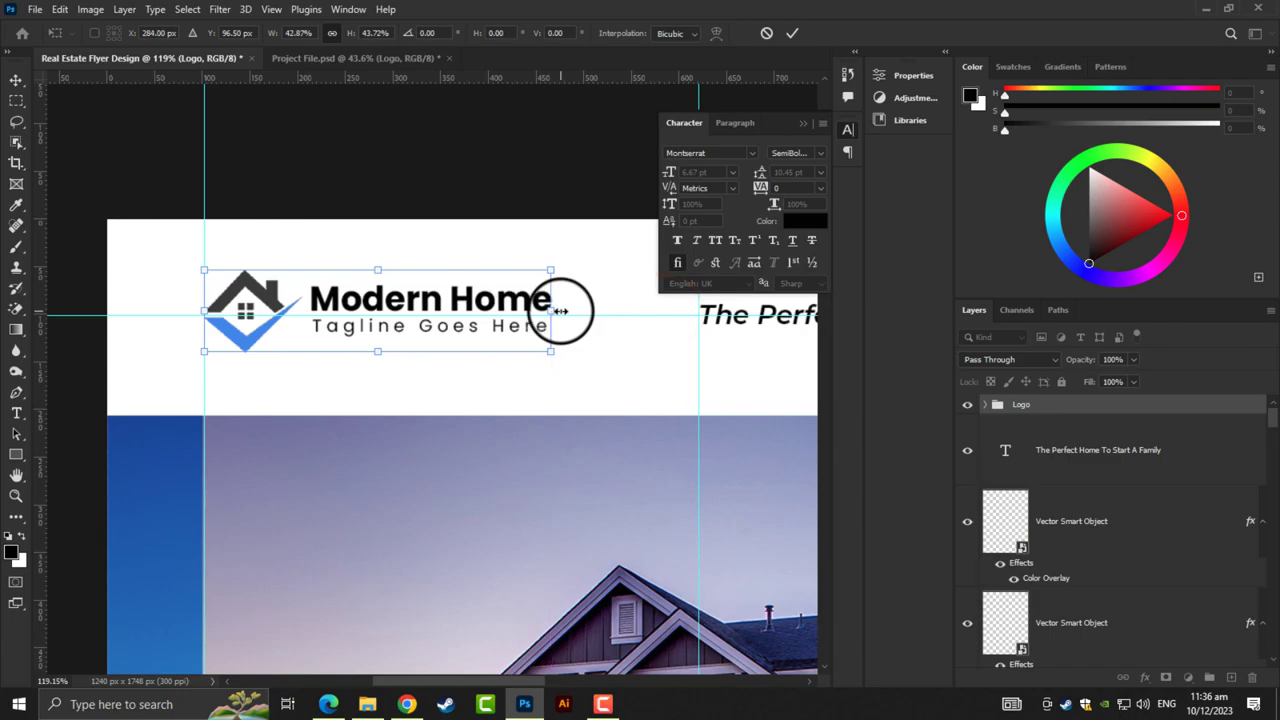
{"action": "key", "text": "Return"}
{"action": "key", "text": "ctrl+0"}
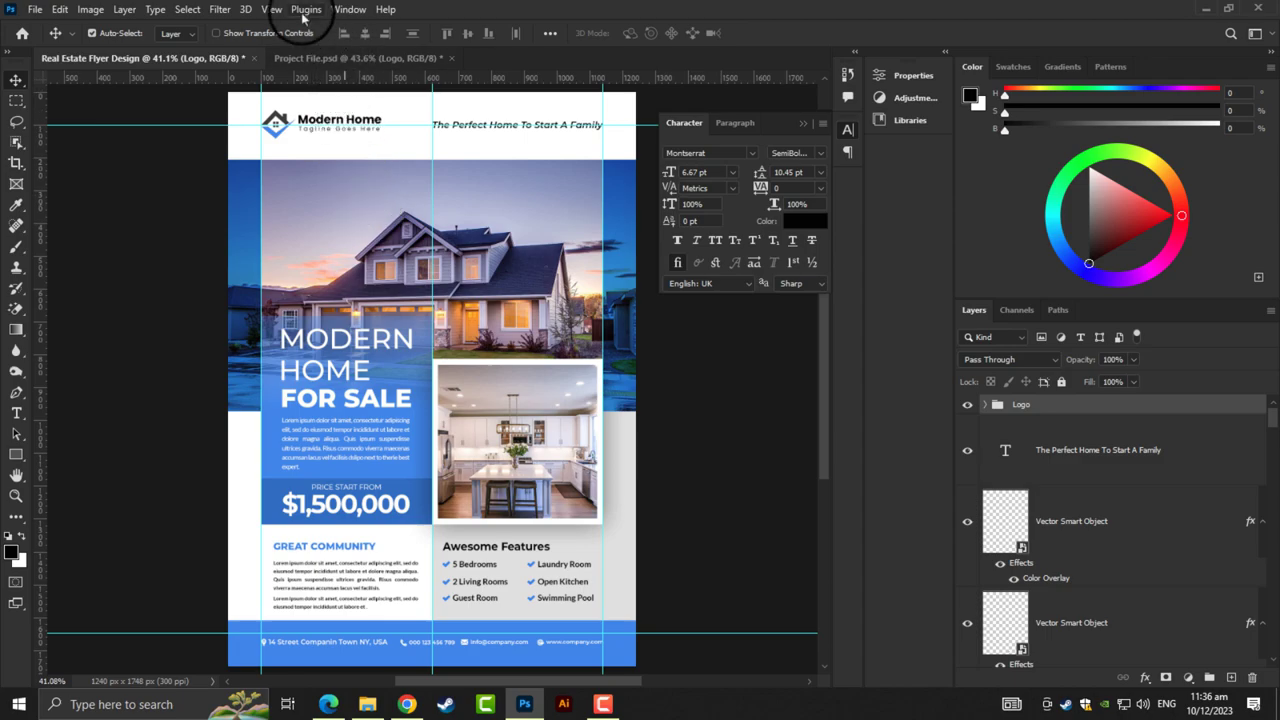
Clear every guide from the flyer canvas and collapse the Character panel to its icon
{"action": "left_click", "coordinate": [272, 10]}
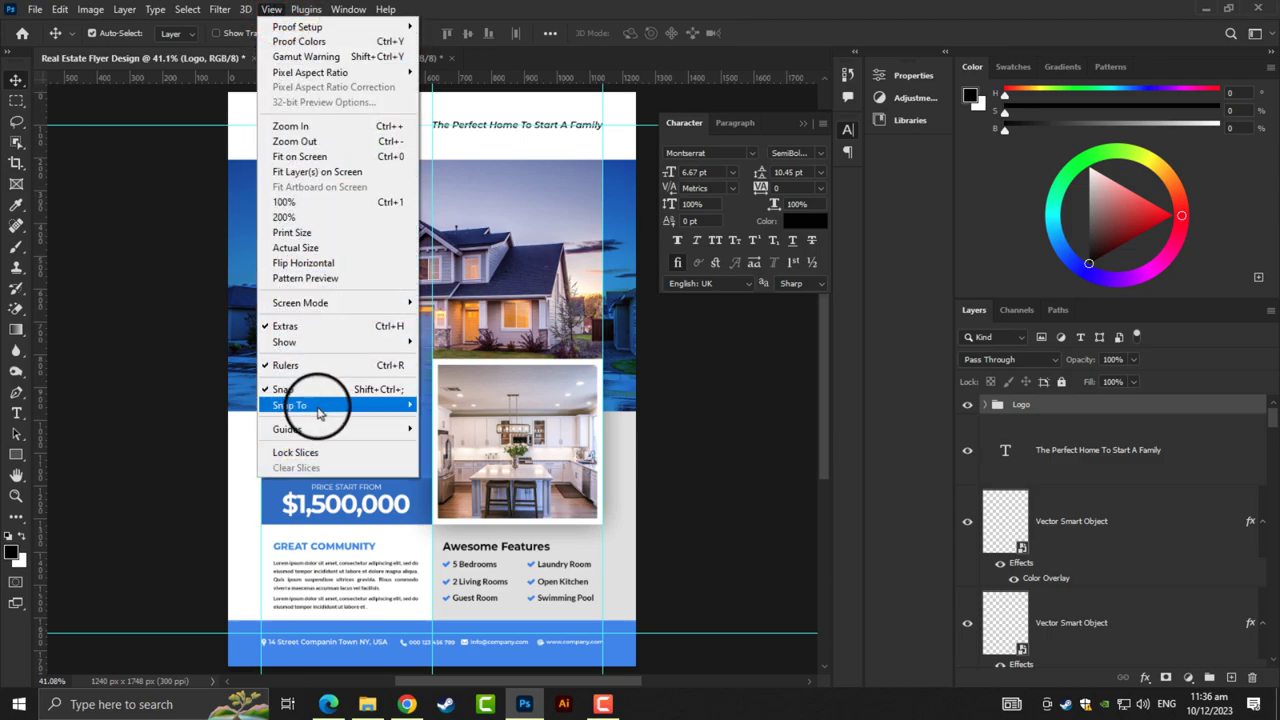
{"action": "mouse_move", "coordinate": [287, 429]}
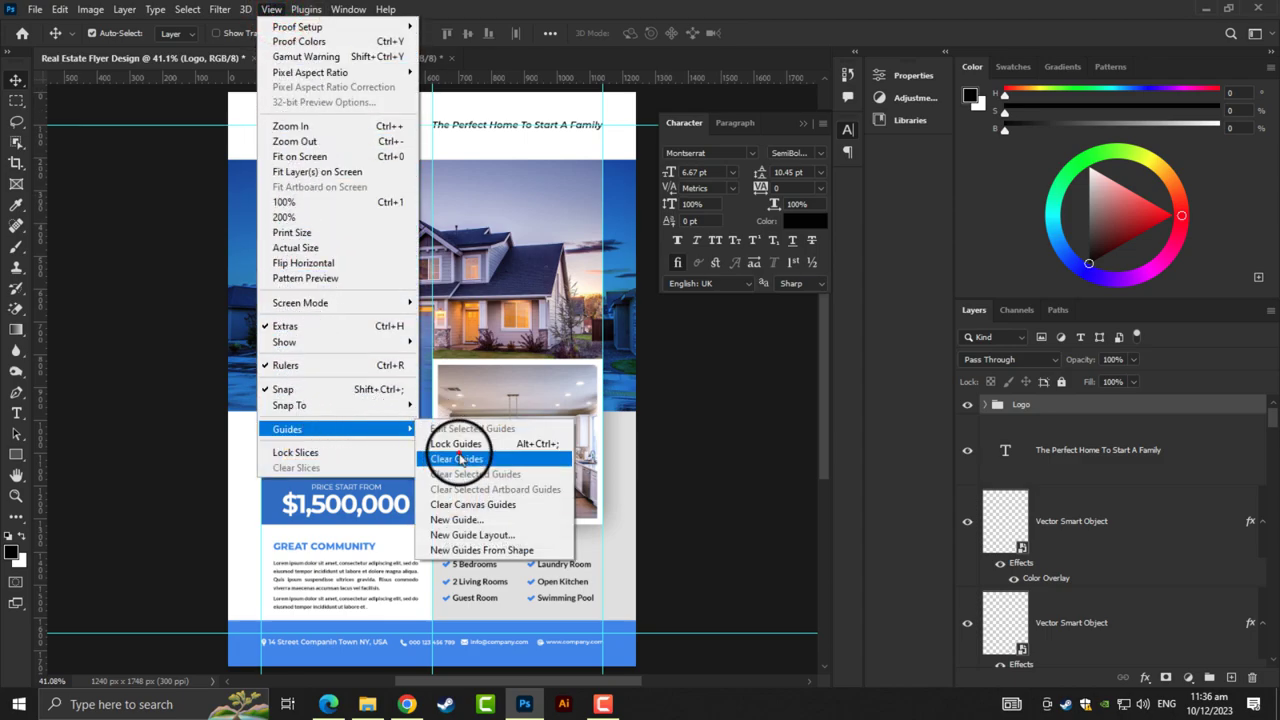
{"action": "left_click", "coordinate": [457, 459]}
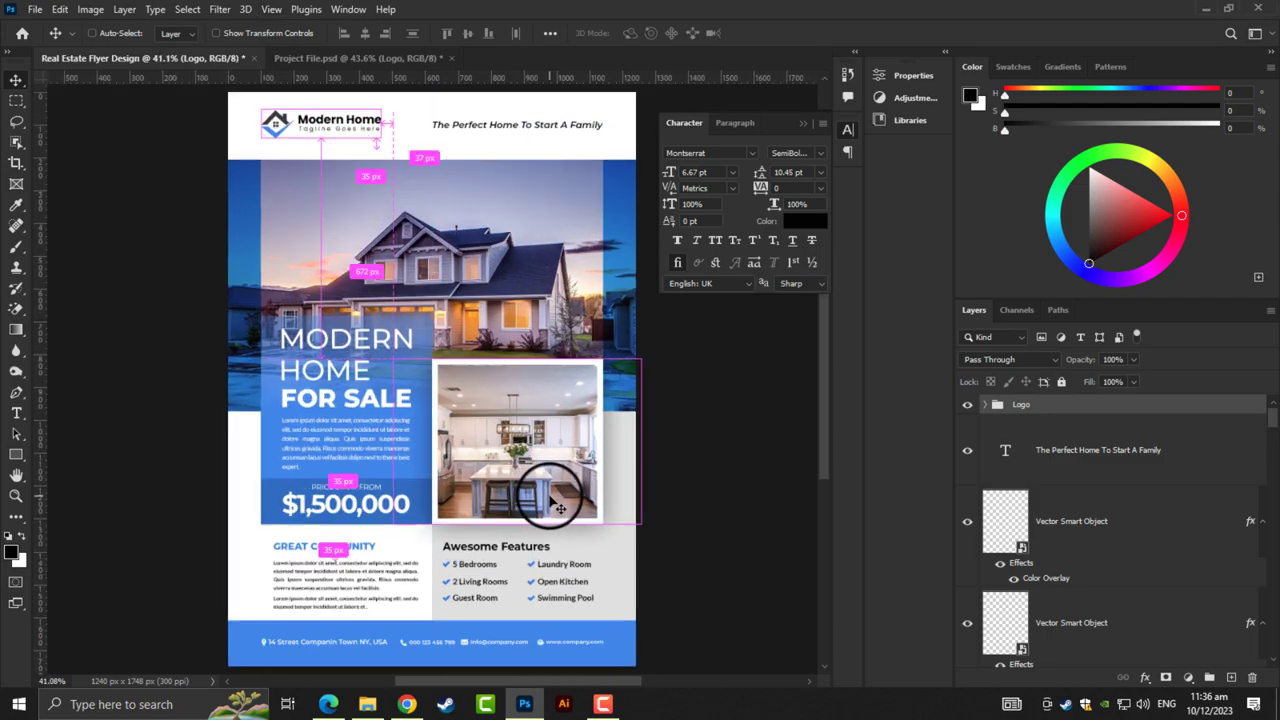
{"action": "key", "text": "ctrl"}
{"action": "scroll", "coordinate": [568, 478], "scroll_direction": "down", "scroll_amount": 1}
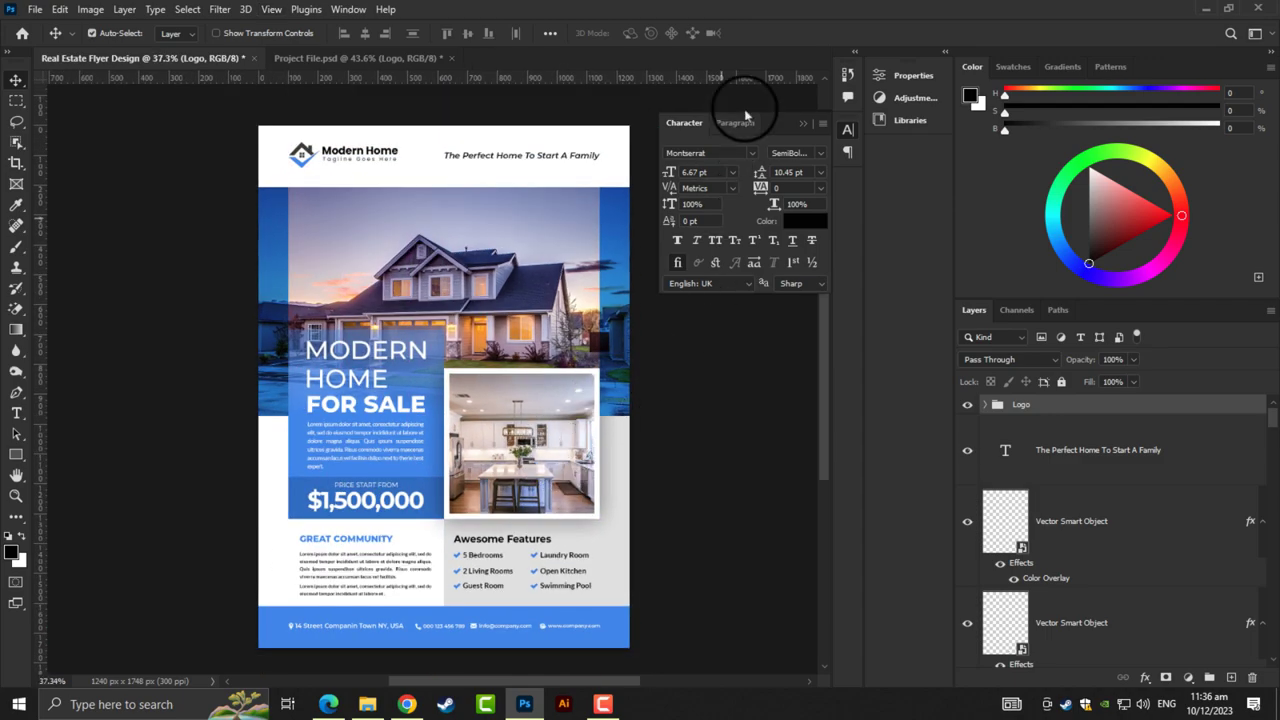
{"action": "left_click", "coordinate": [798, 122]}
{"action": "scroll", "coordinate": [660, 212], "scroll_direction": "up", "scroll_amount": 1}
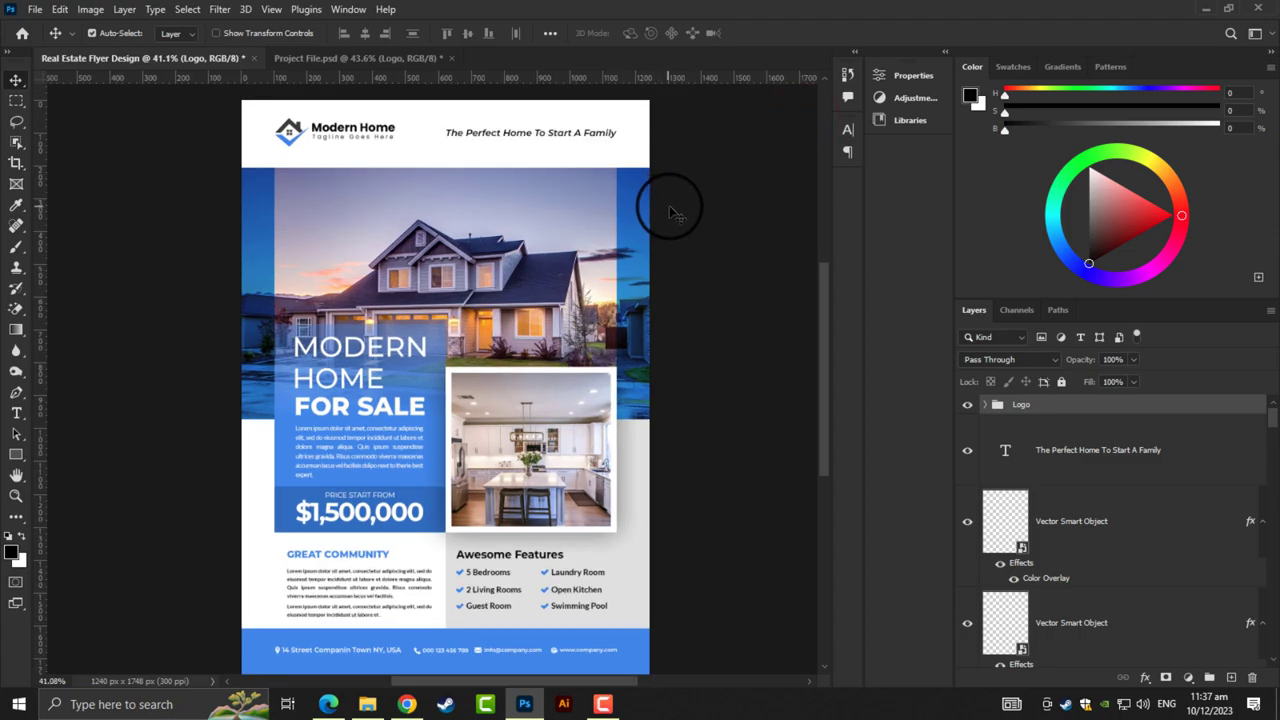